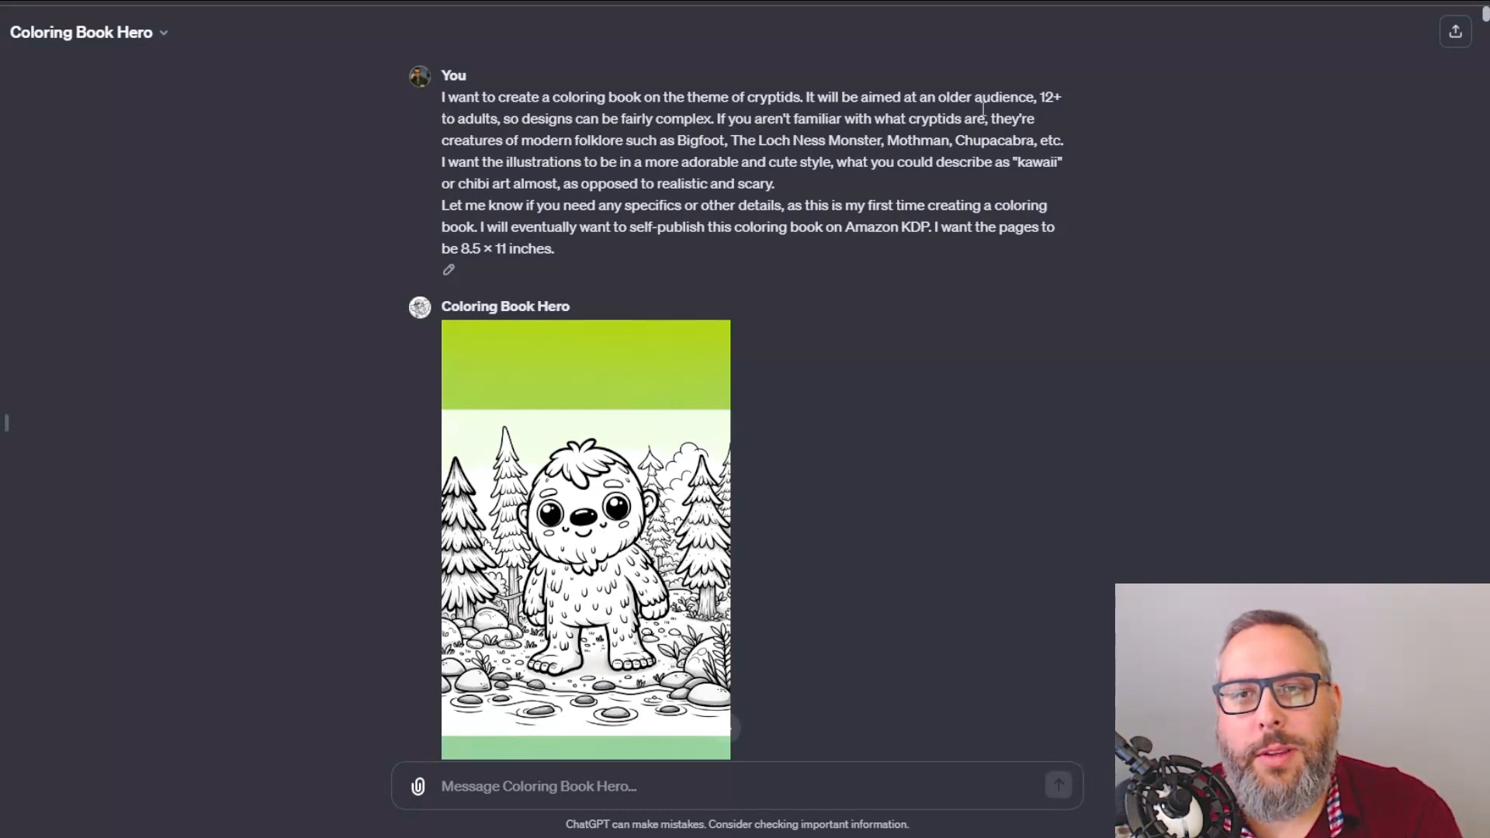
Read the opening cryptid coloring book prompt and view the generated Bigfoot illustration at full size.
left_click_drag(442, 96, 588, 250)
left_click(593, 248)
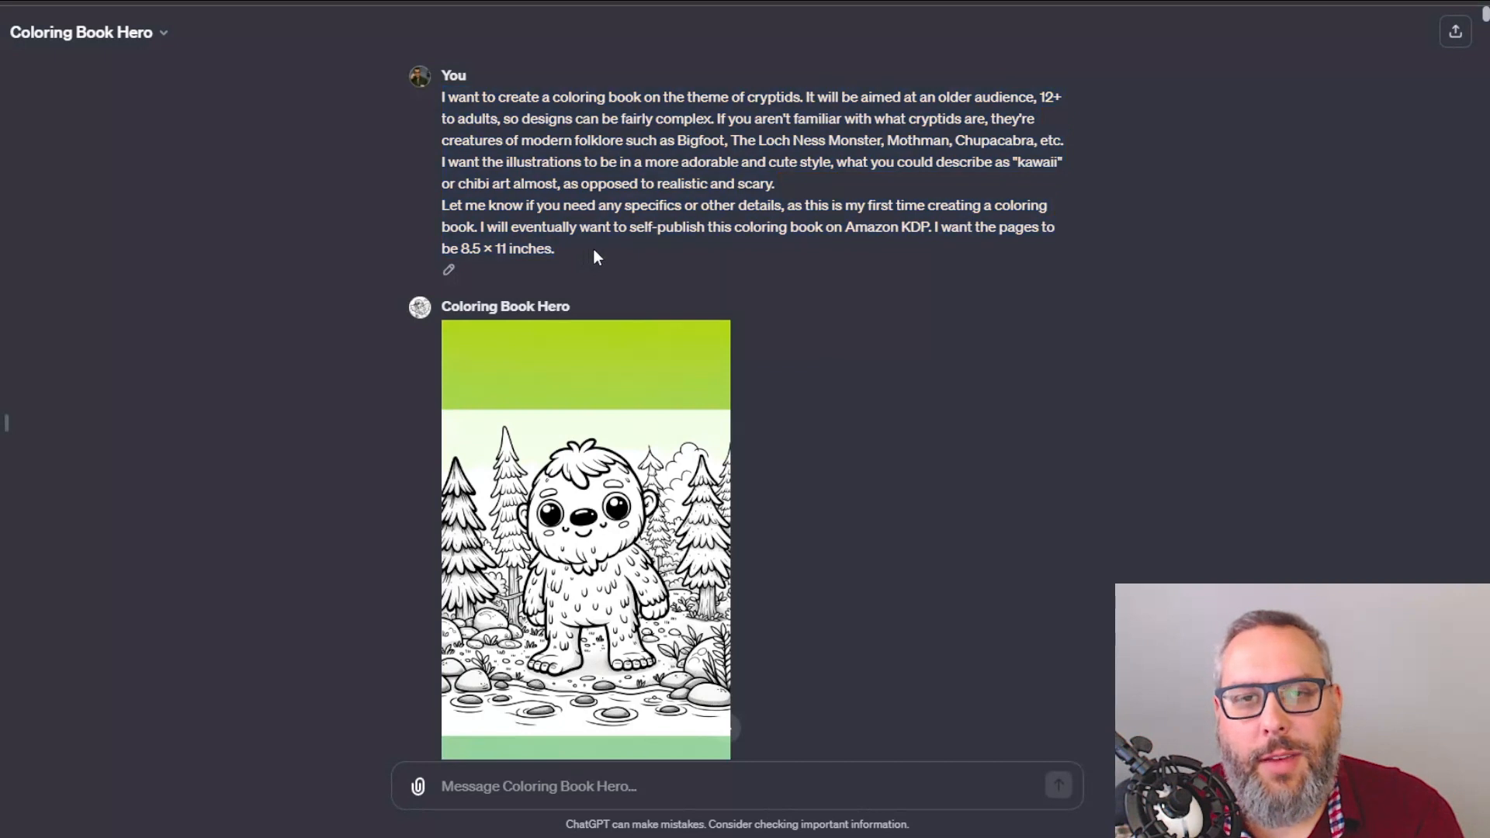
scroll(930, 299, "down", 3)
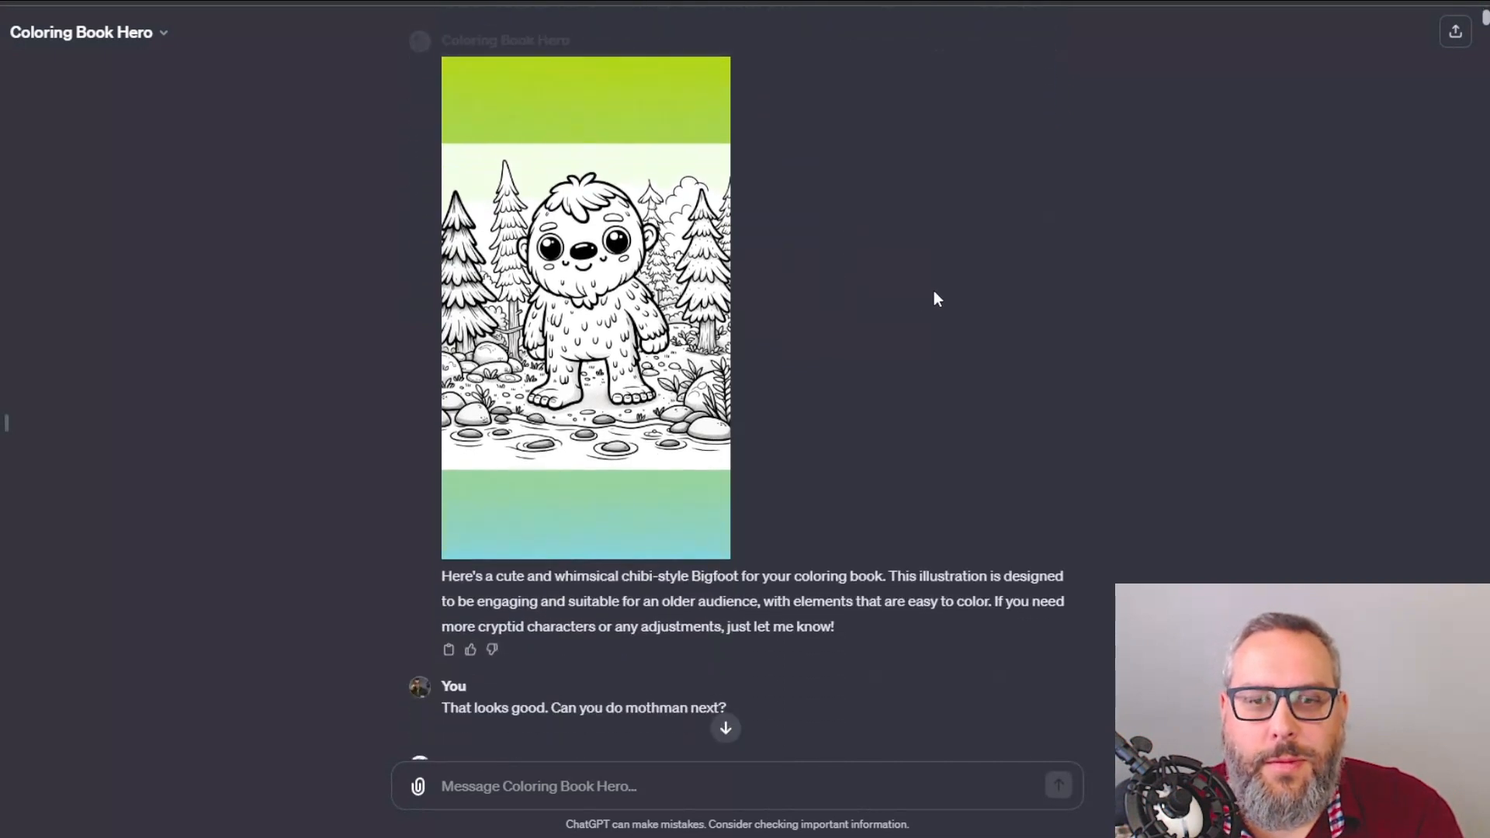
left_click(587, 328)
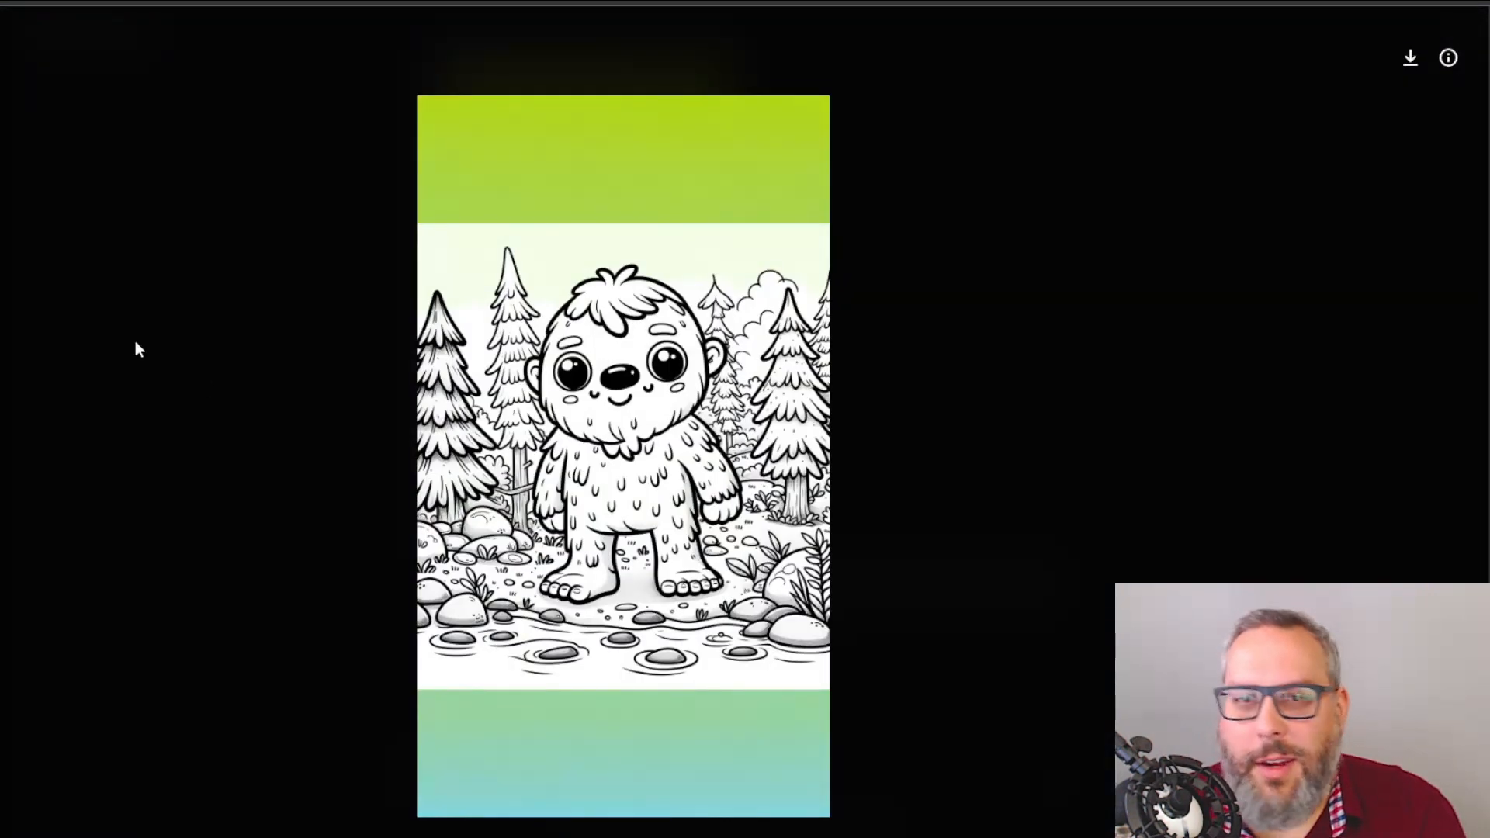
key("Escape")
Read the reply below the Bigfoot illustration and look at the Mothman request with its generated page.
scroll(948, 514, "down", 3)
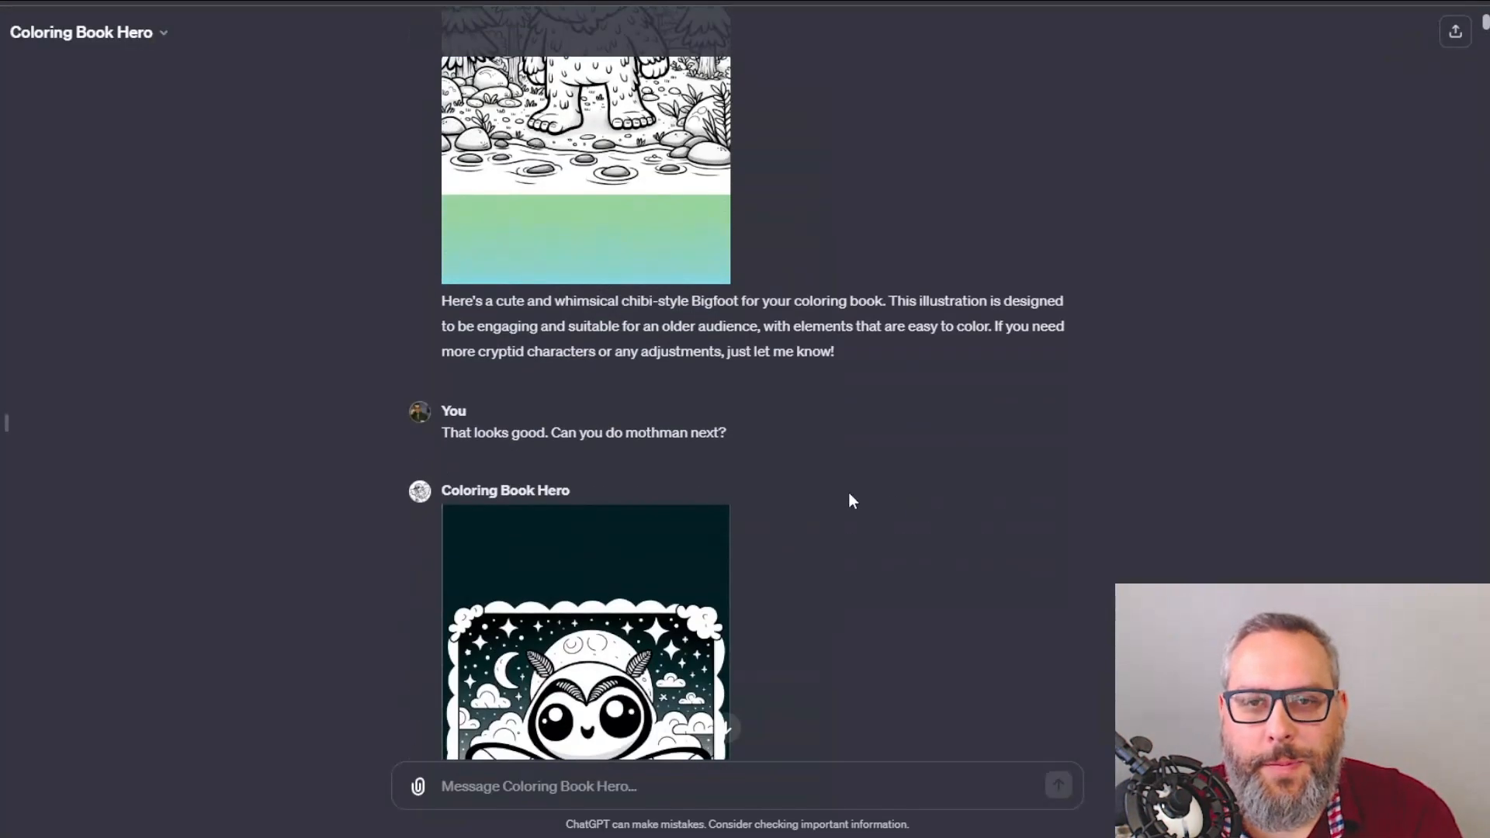
left_click_drag(435, 300, 645, 326)
left_click(868, 346)
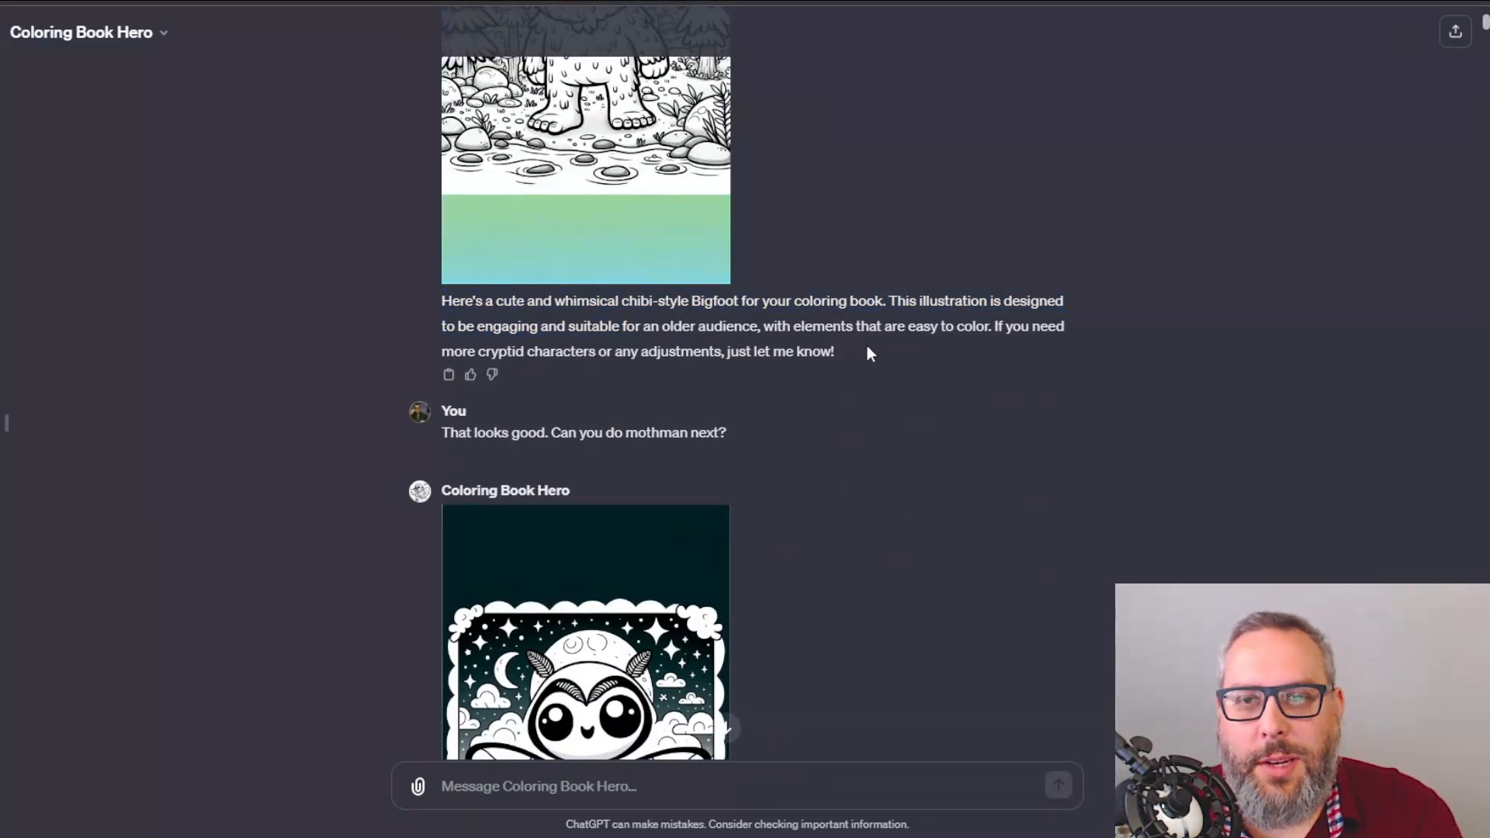
left_click_drag(847, 348, 829, 318)
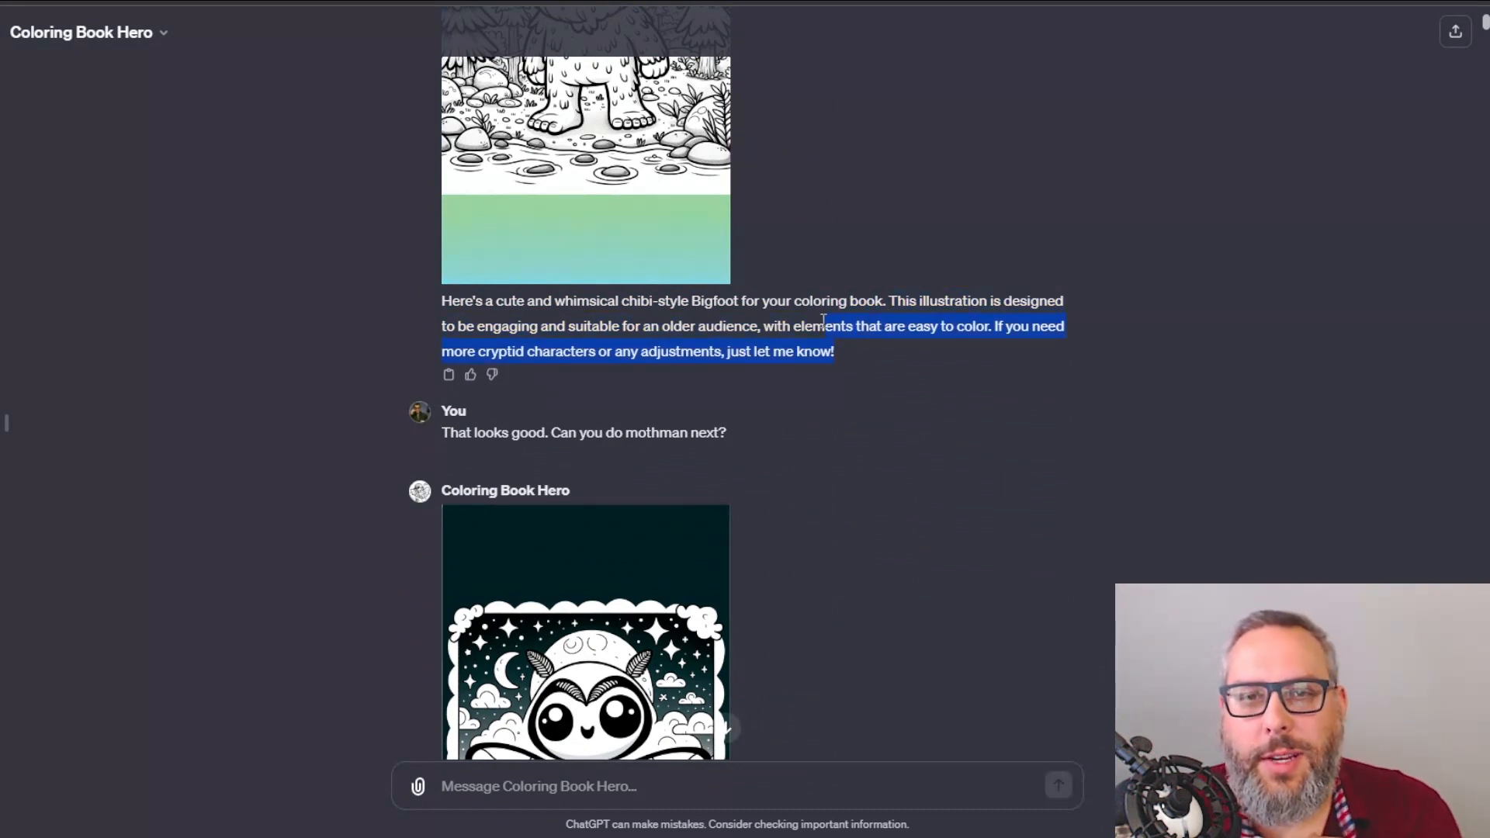
left_click(821, 320)
scroll(815, 378, "down", 6)
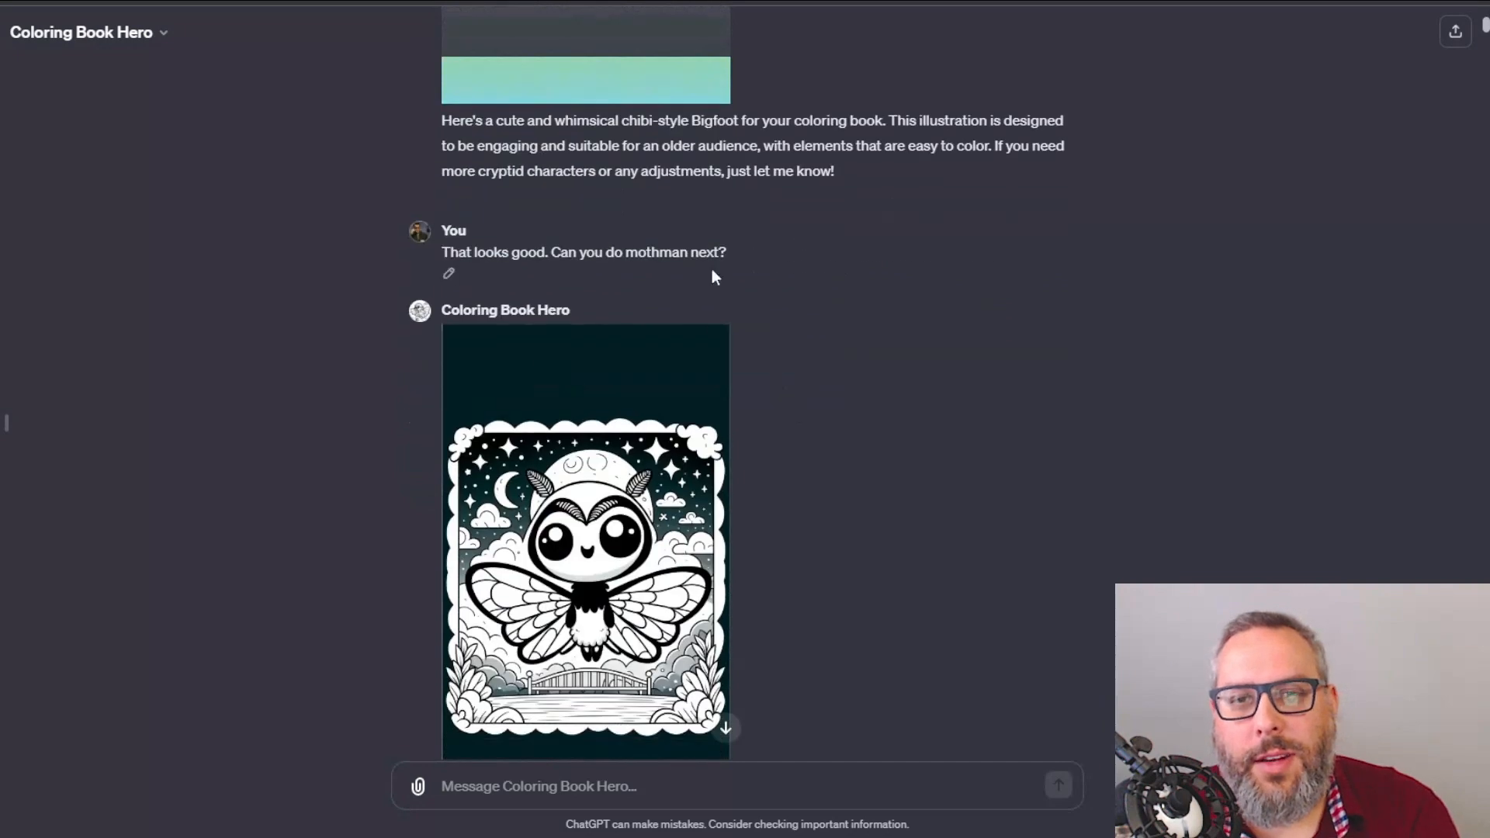
Review the first Loch Ness Monster page and its request for more detail, and view the revised version at full size.
scroll(546, 357, "down", 6)
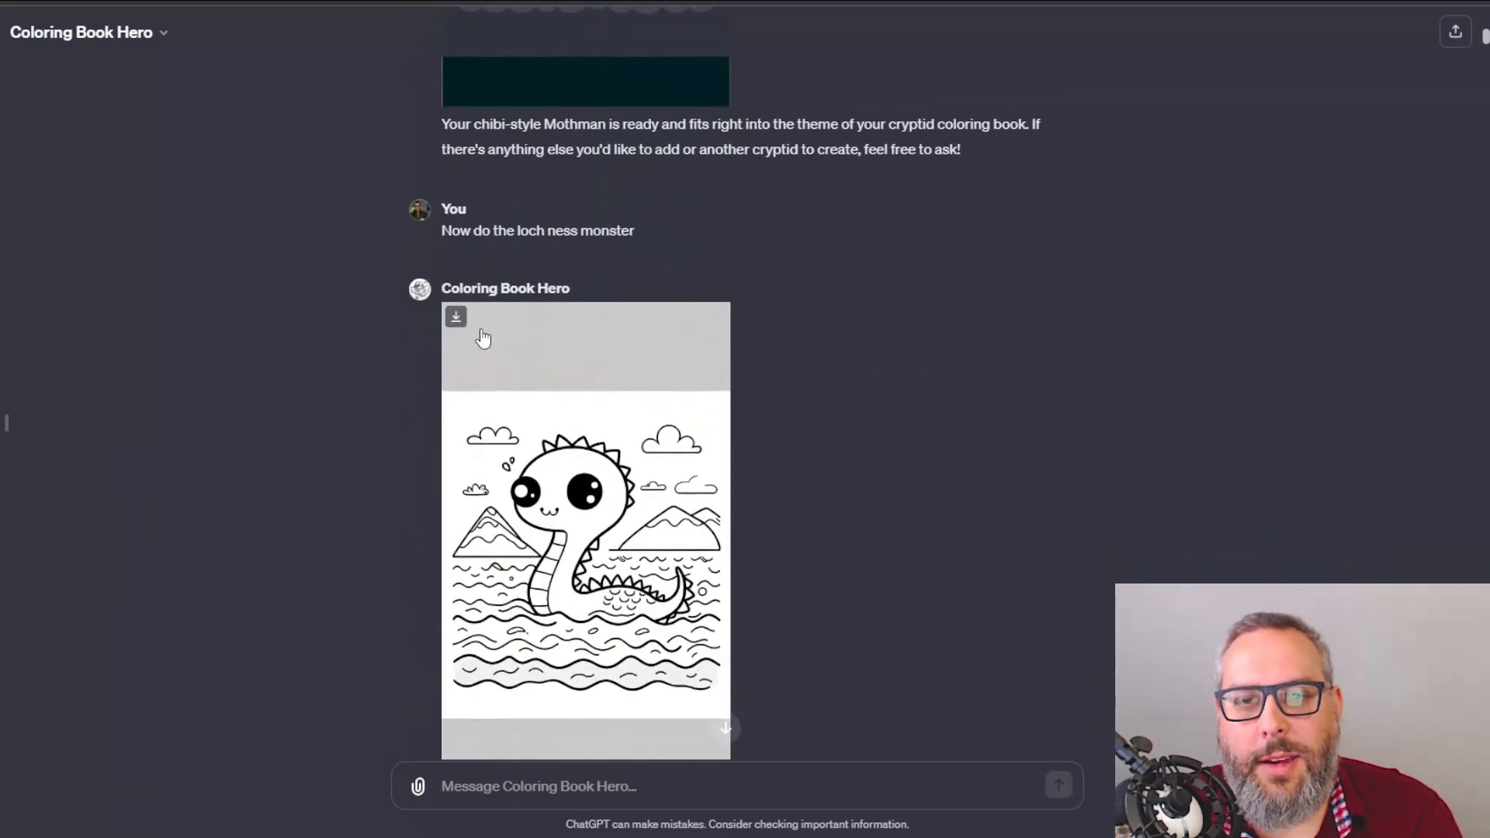
scroll(889, 479, "down", 6)
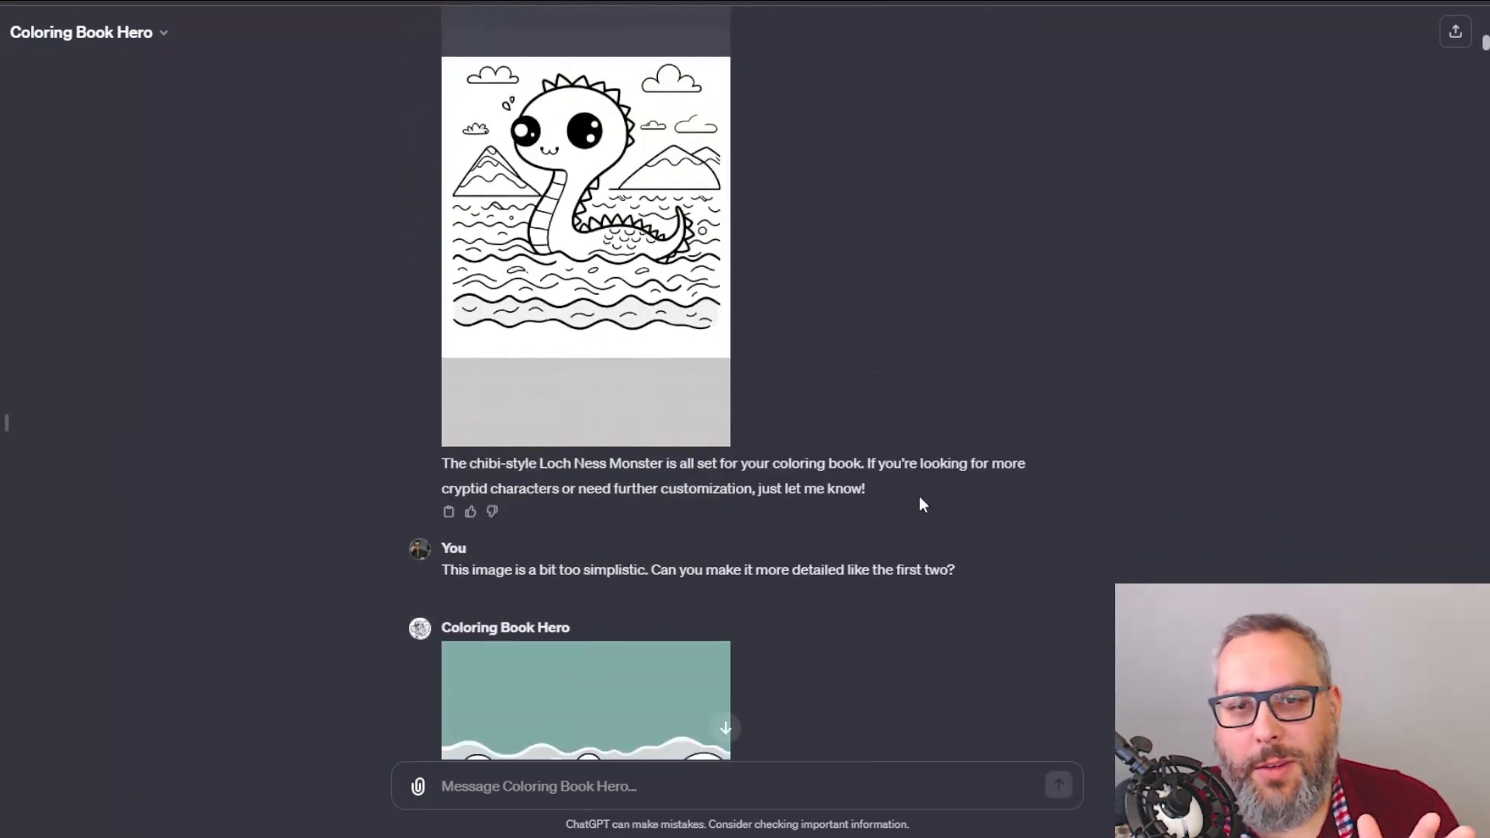
left_click_drag(689, 388, 973, 400)
left_click(961, 388)
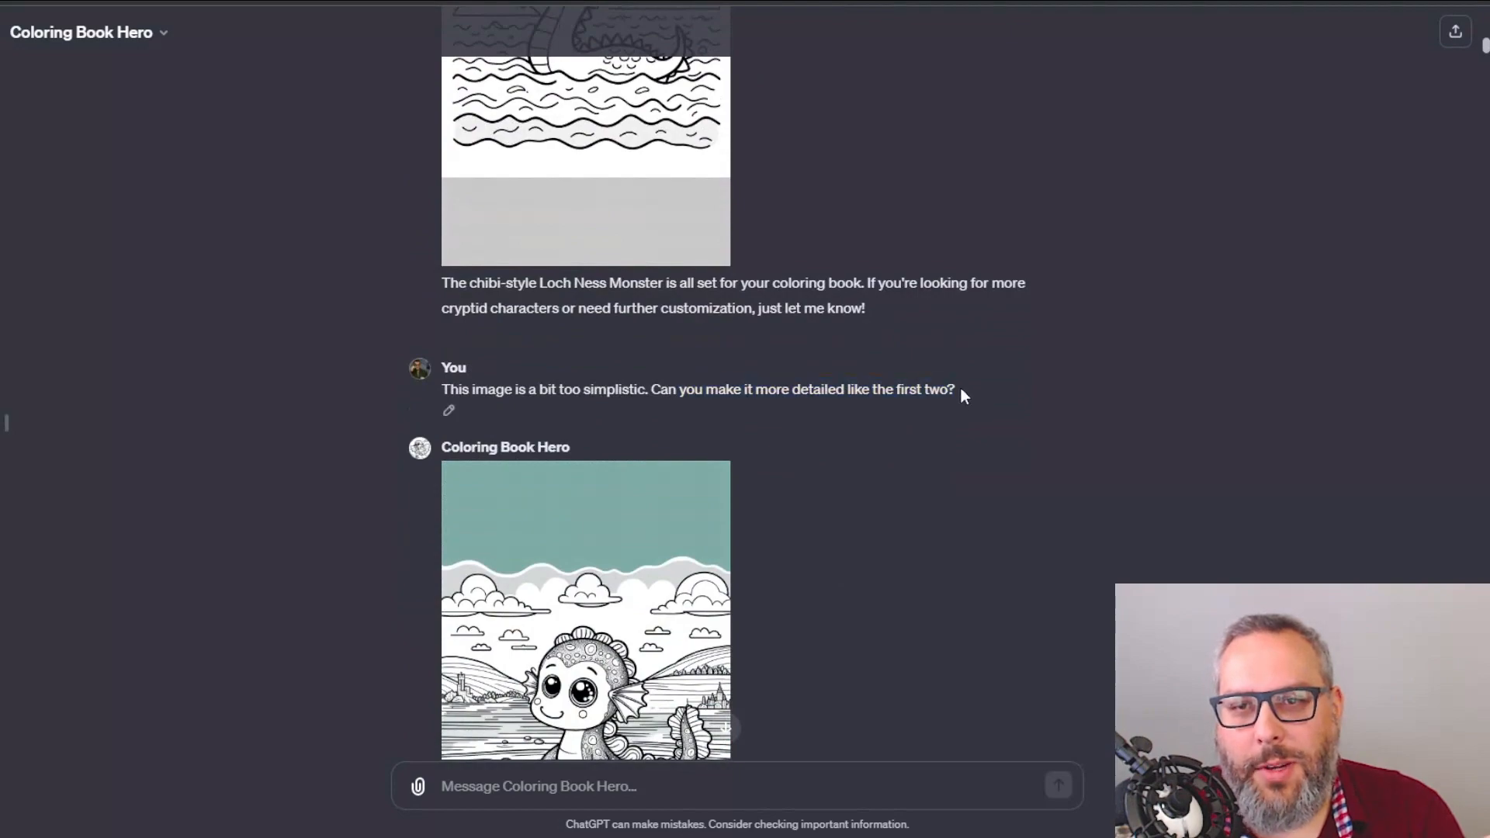
scroll(861, 400, "down", 5)
left_click(608, 381)
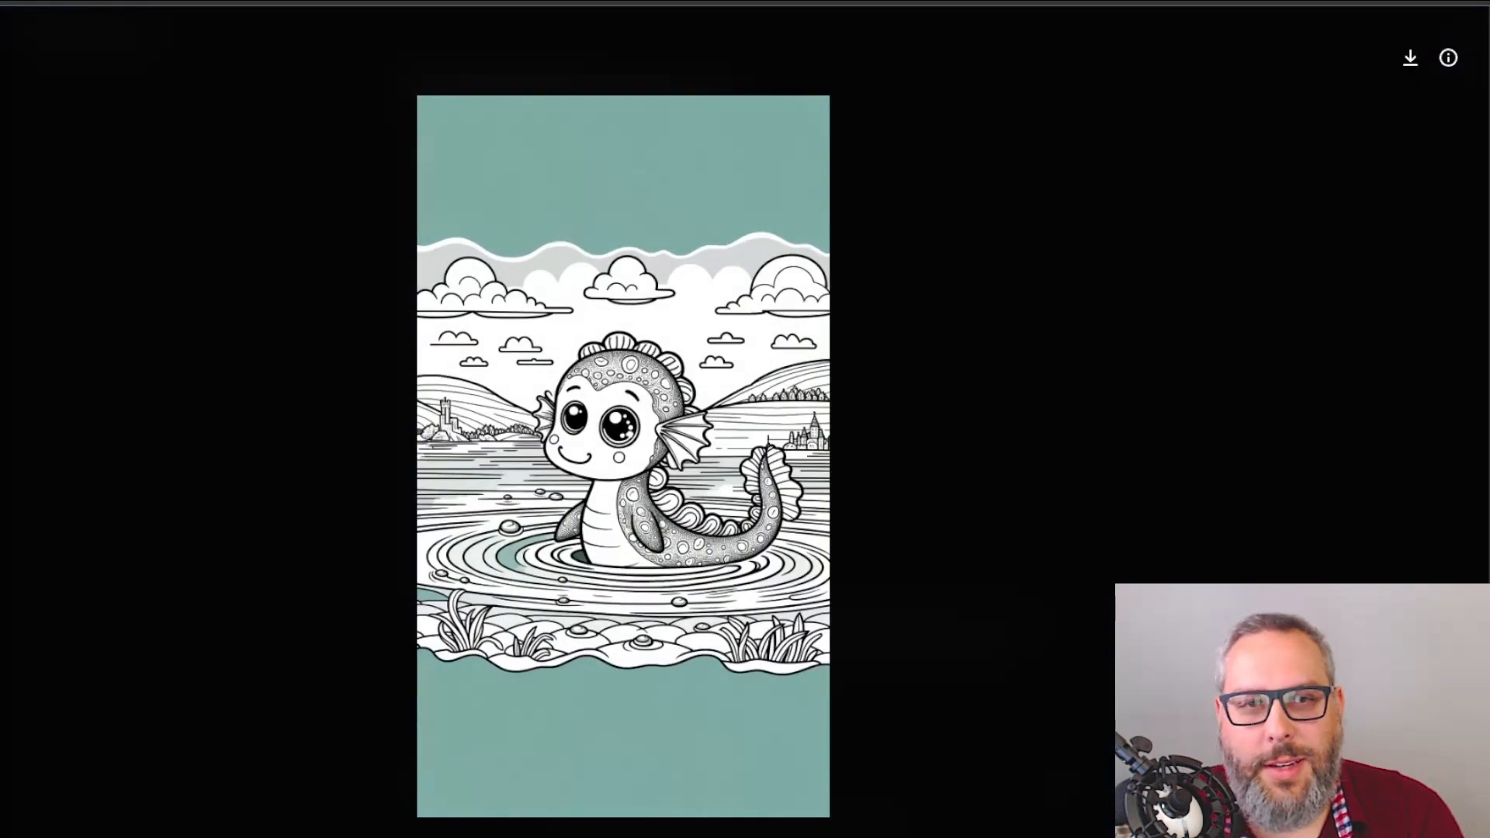
key("Escape")
Compare the first Chupacabra page with the revision, reading the request for spikes, larger claws and lizard-like characteristics.
scroll(965, 474, "down", 8)
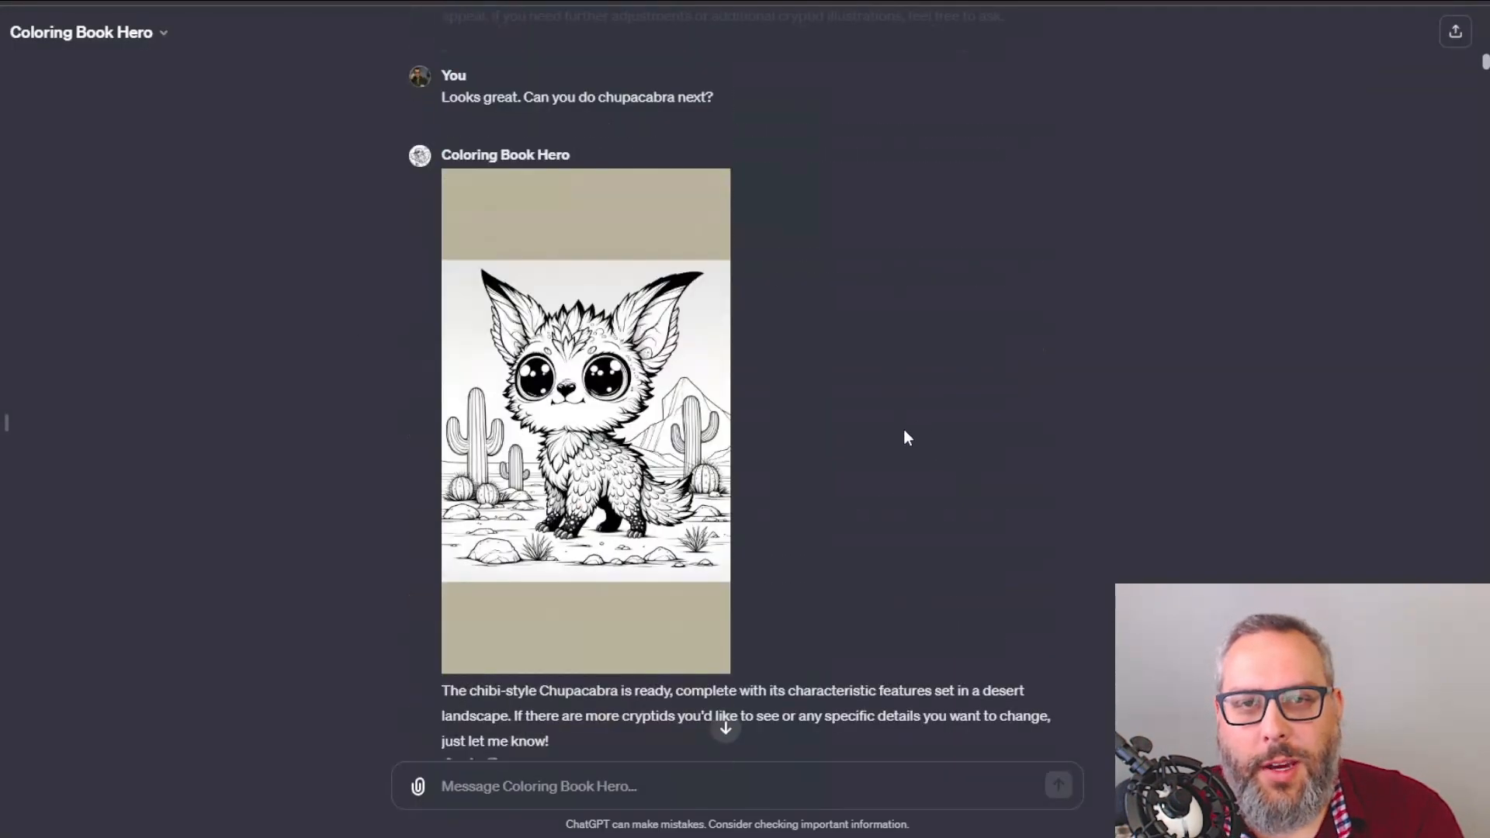
scroll(808, 389, "down", 9)
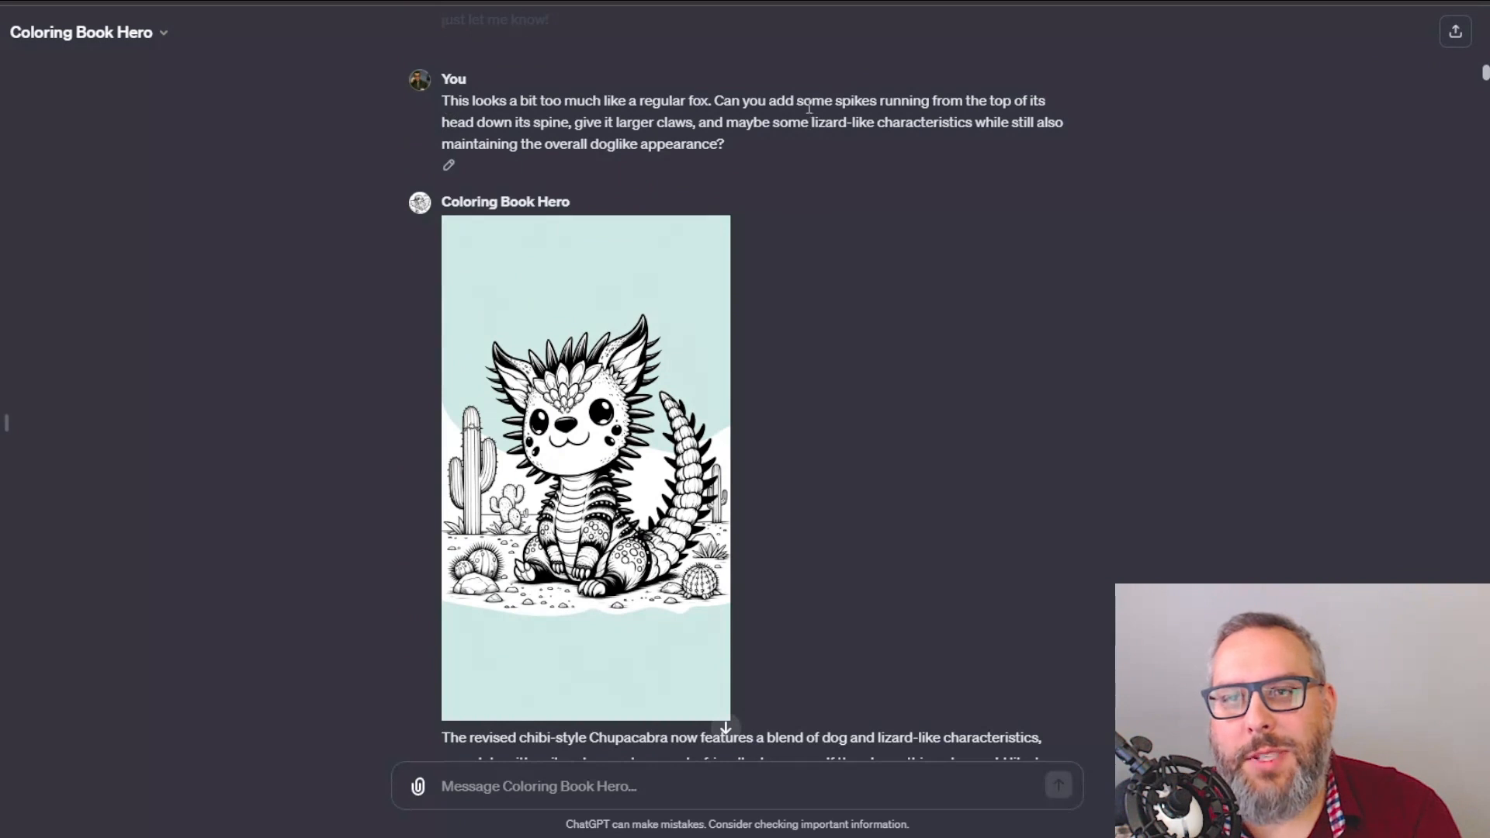
left_click_drag(809, 108, 694, 139)
left_click(867, 145)
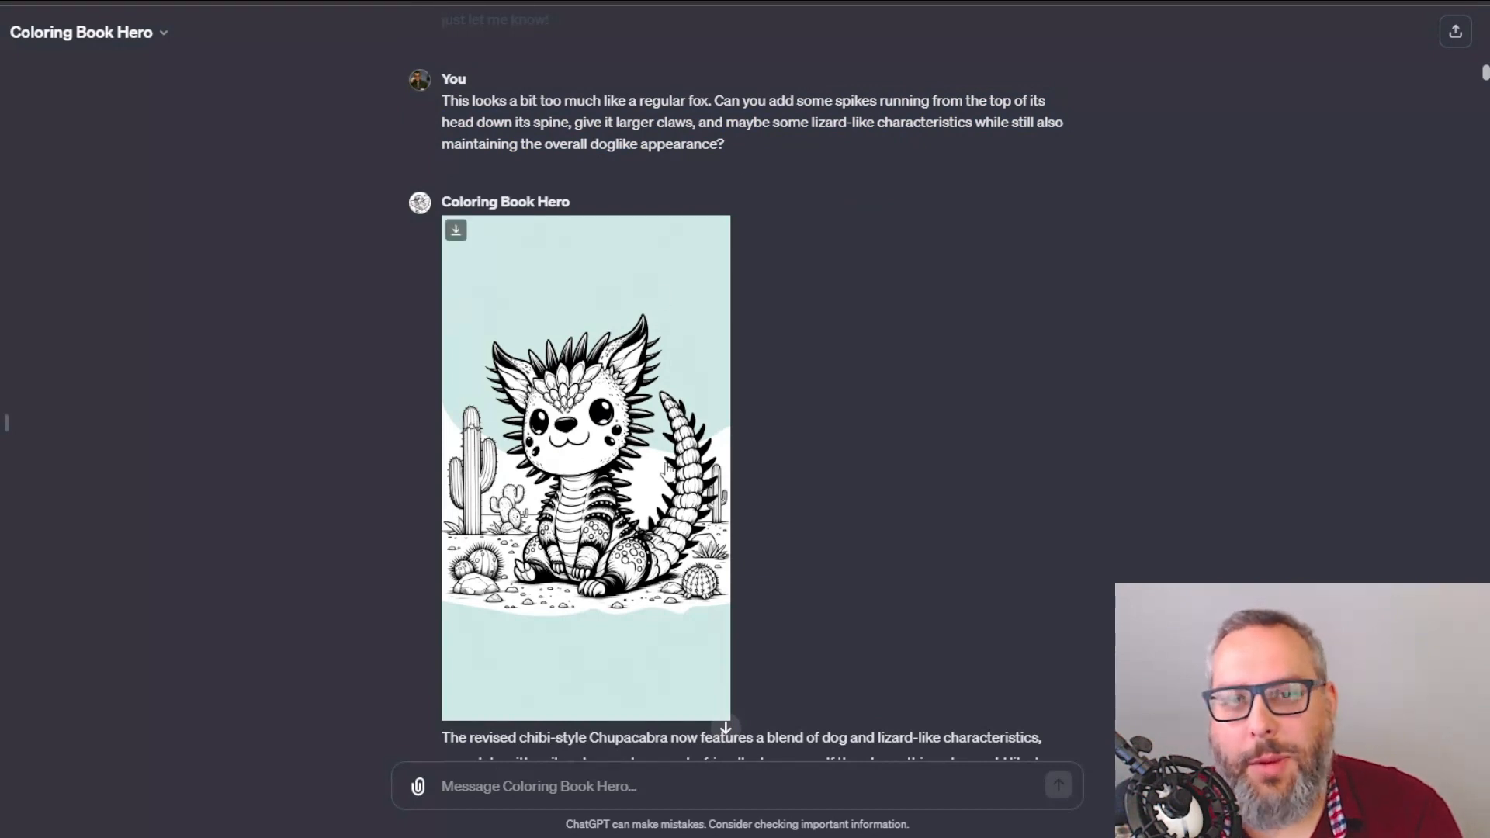
scroll(883, 377, "down", 5)
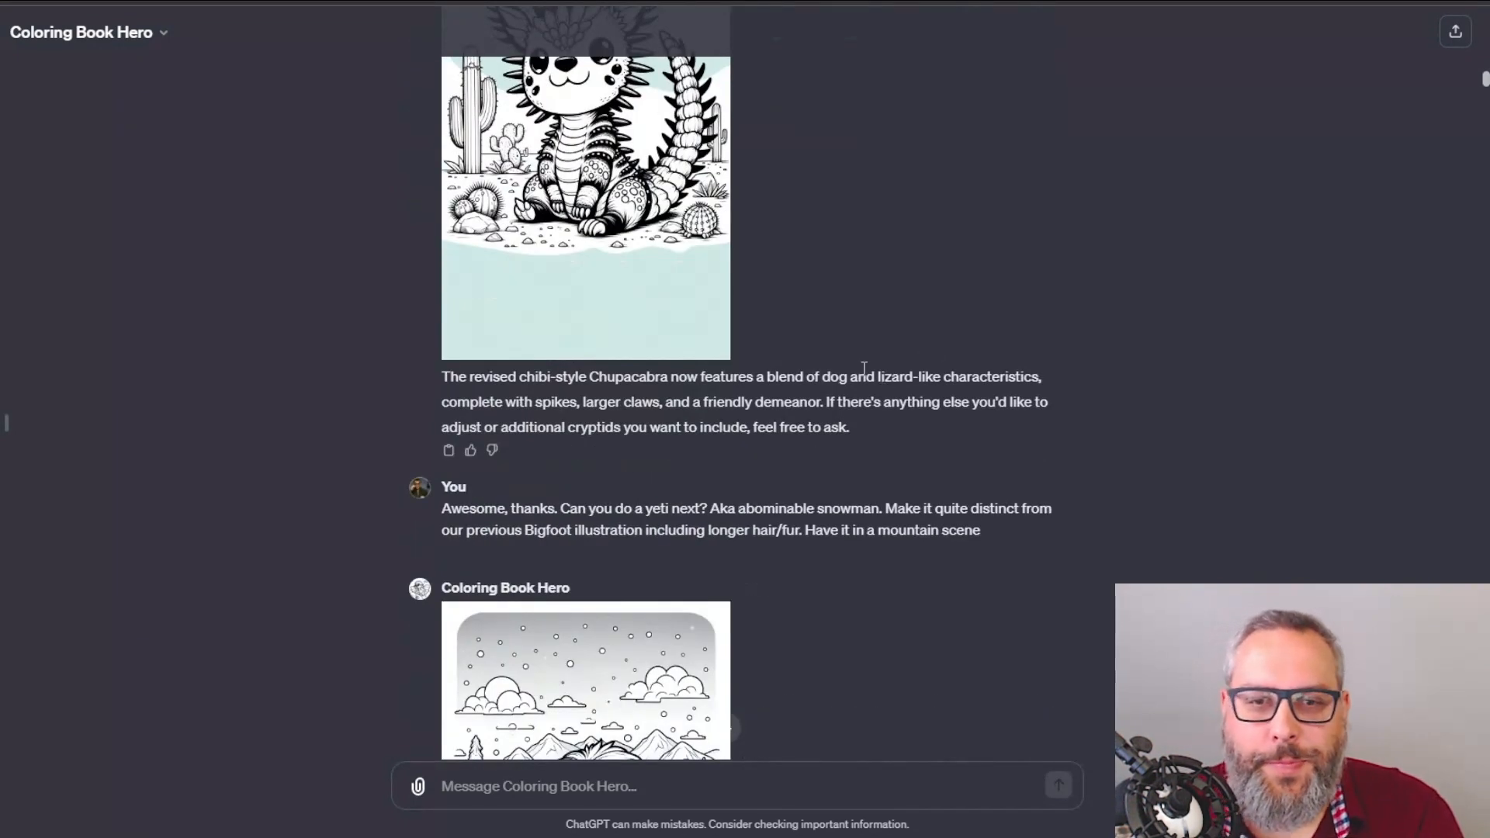
Look over the yeti, kraken and Jersey Devil illustrations and the prompts that requested them.
scroll(884, 359, "down", 7)
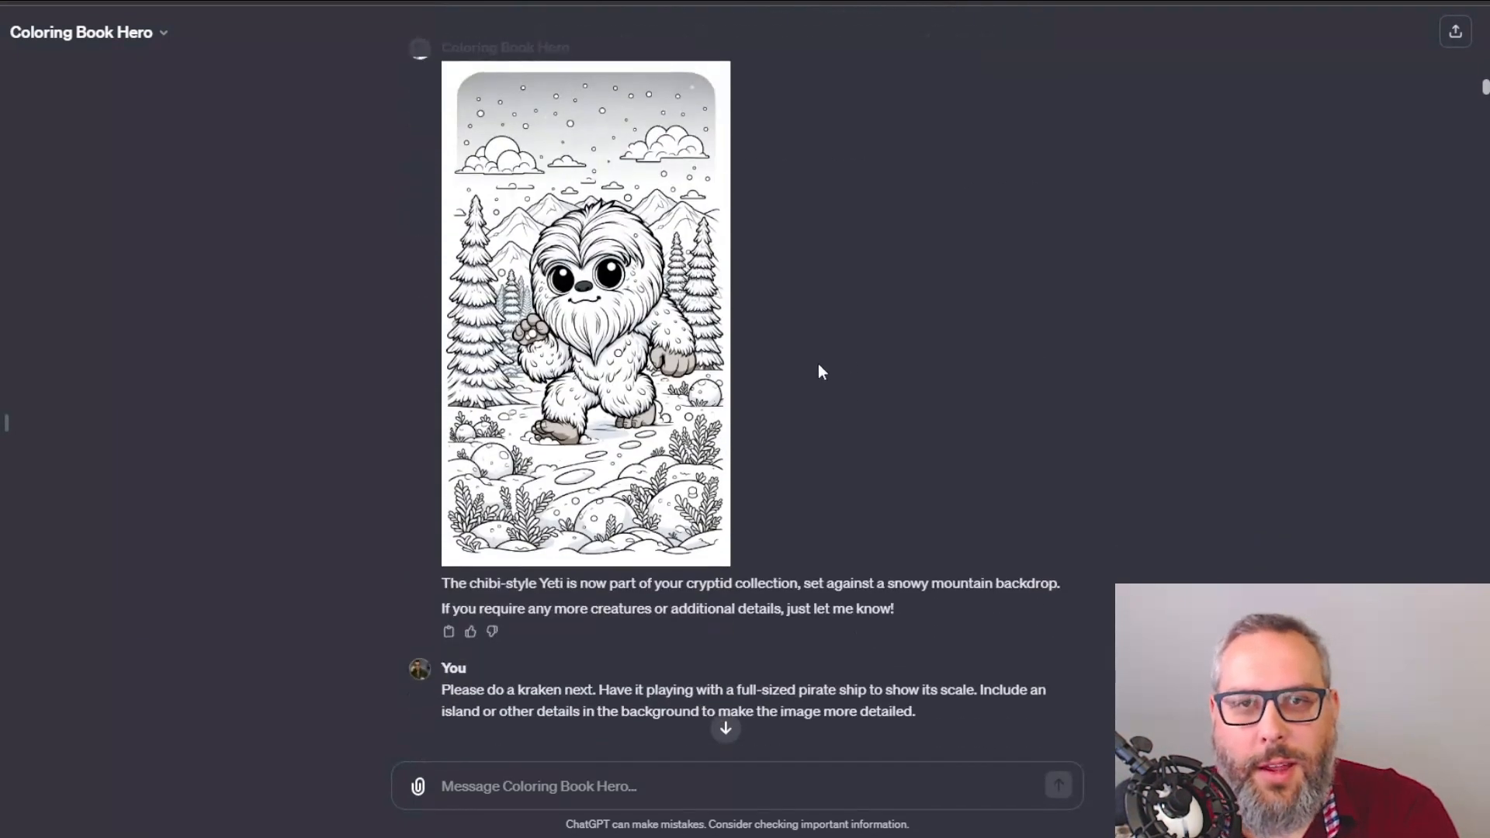
scroll(821, 369, "up", 3)
scroll(824, 361, "down", 17)
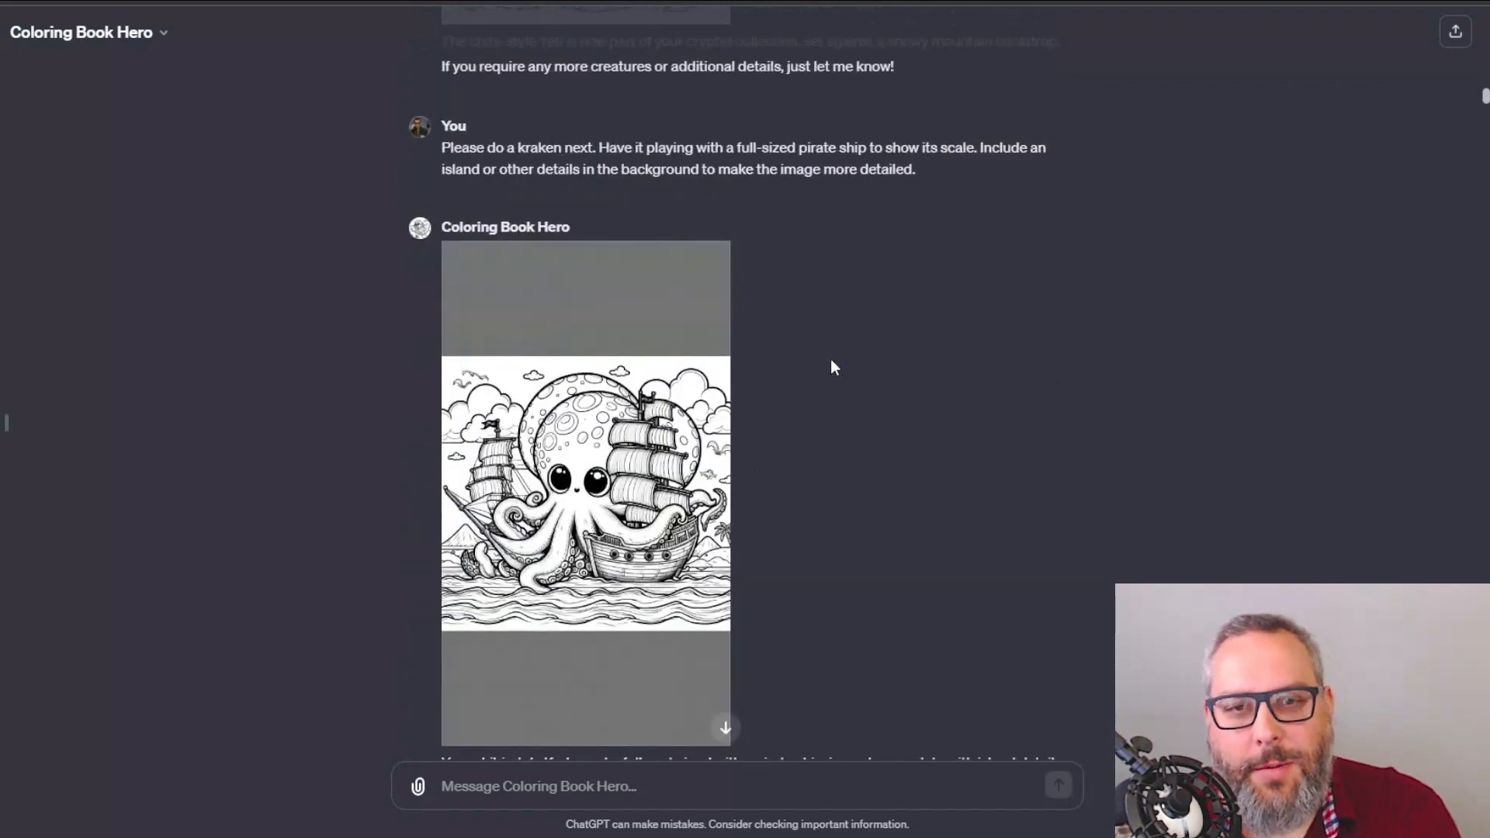
scroll(829, 328, "down", 13)
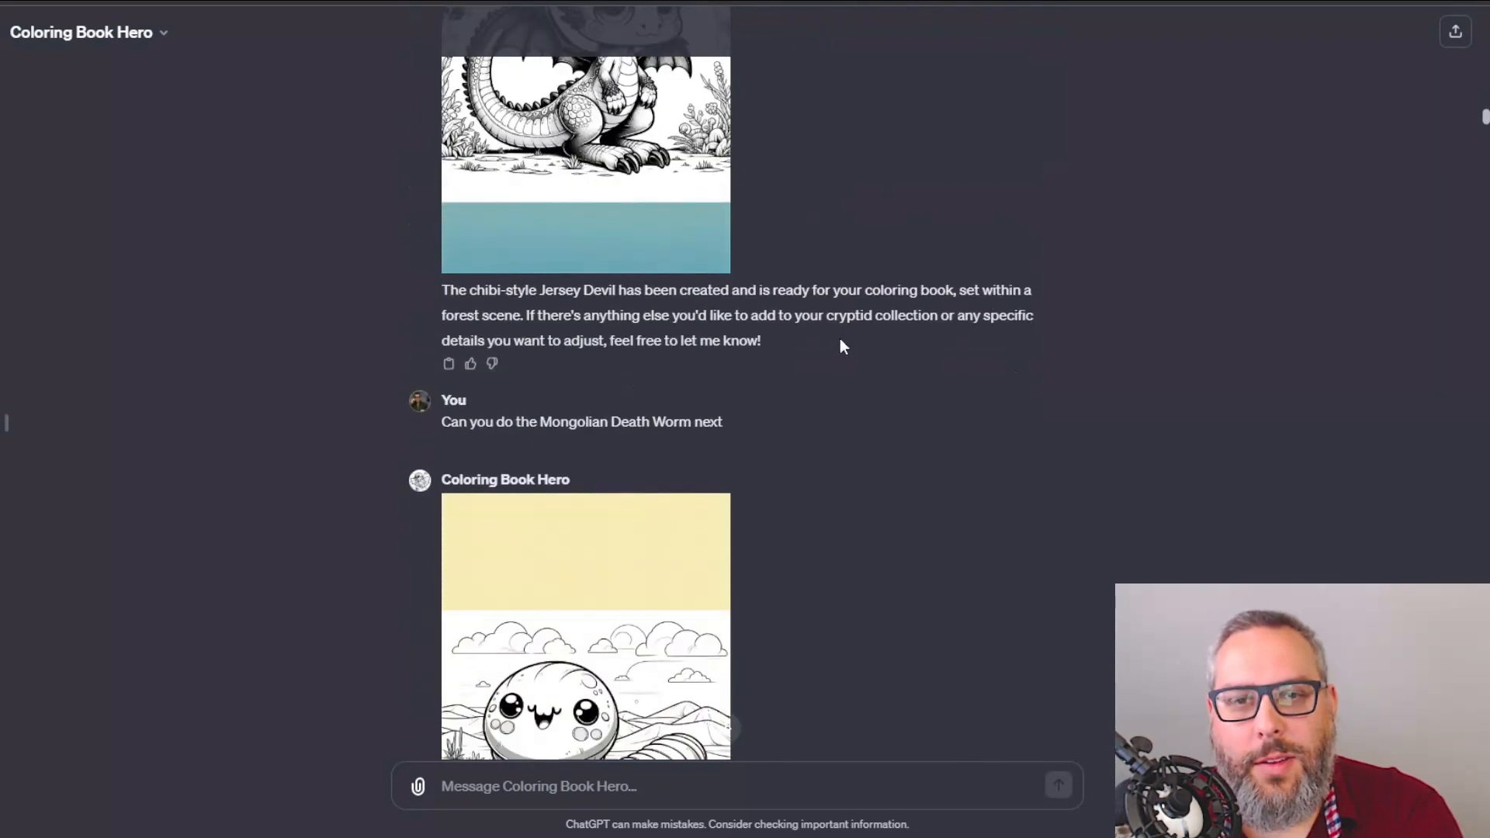
Examine the orientation of the Bunyip and Mokele-Mbembe illustrations against the upright Thunderbird page.
scroll(869, 364, "down", 18)
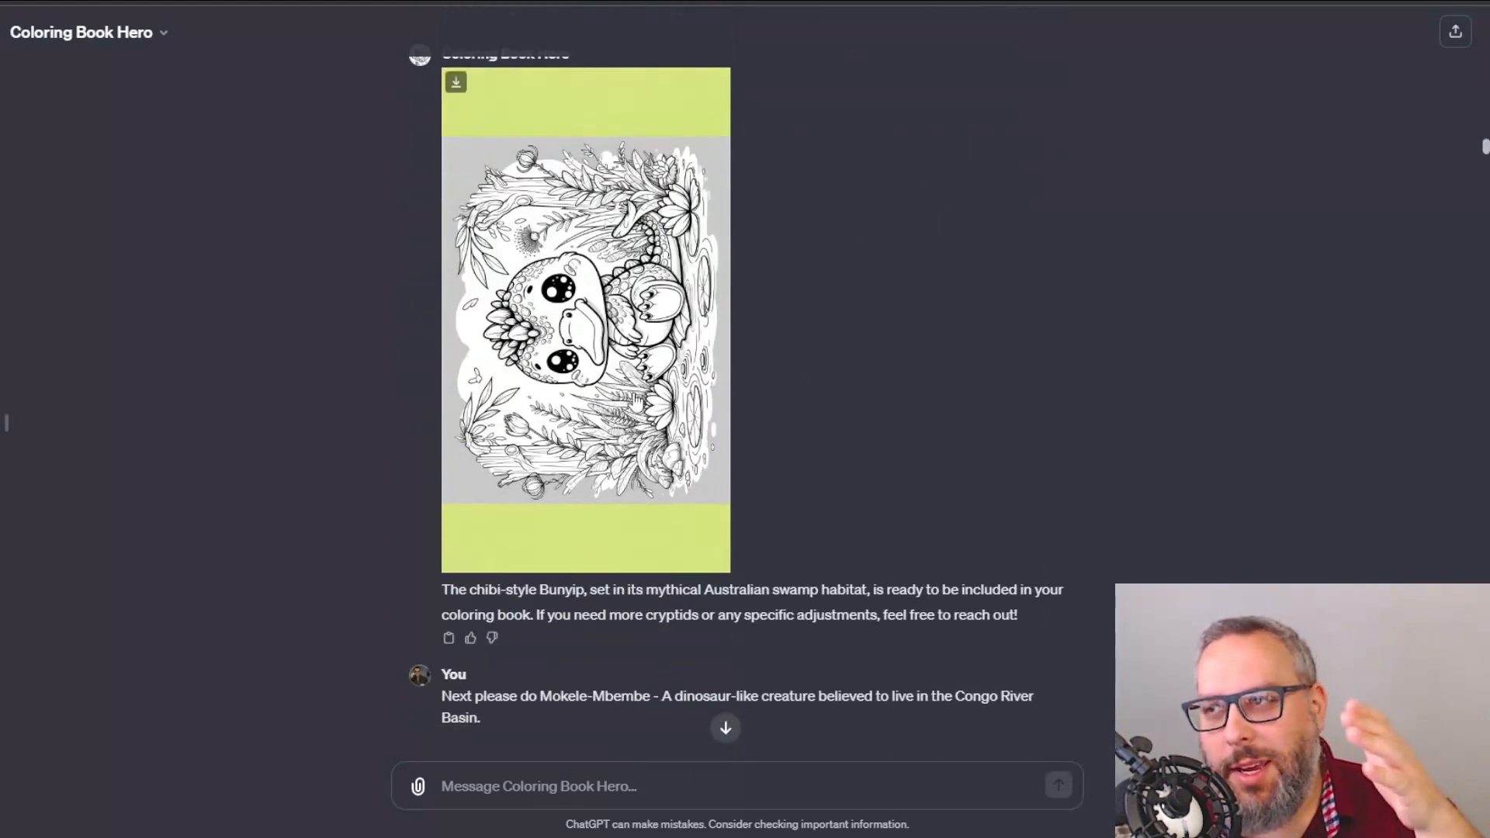
scroll(888, 355, "up", 12)
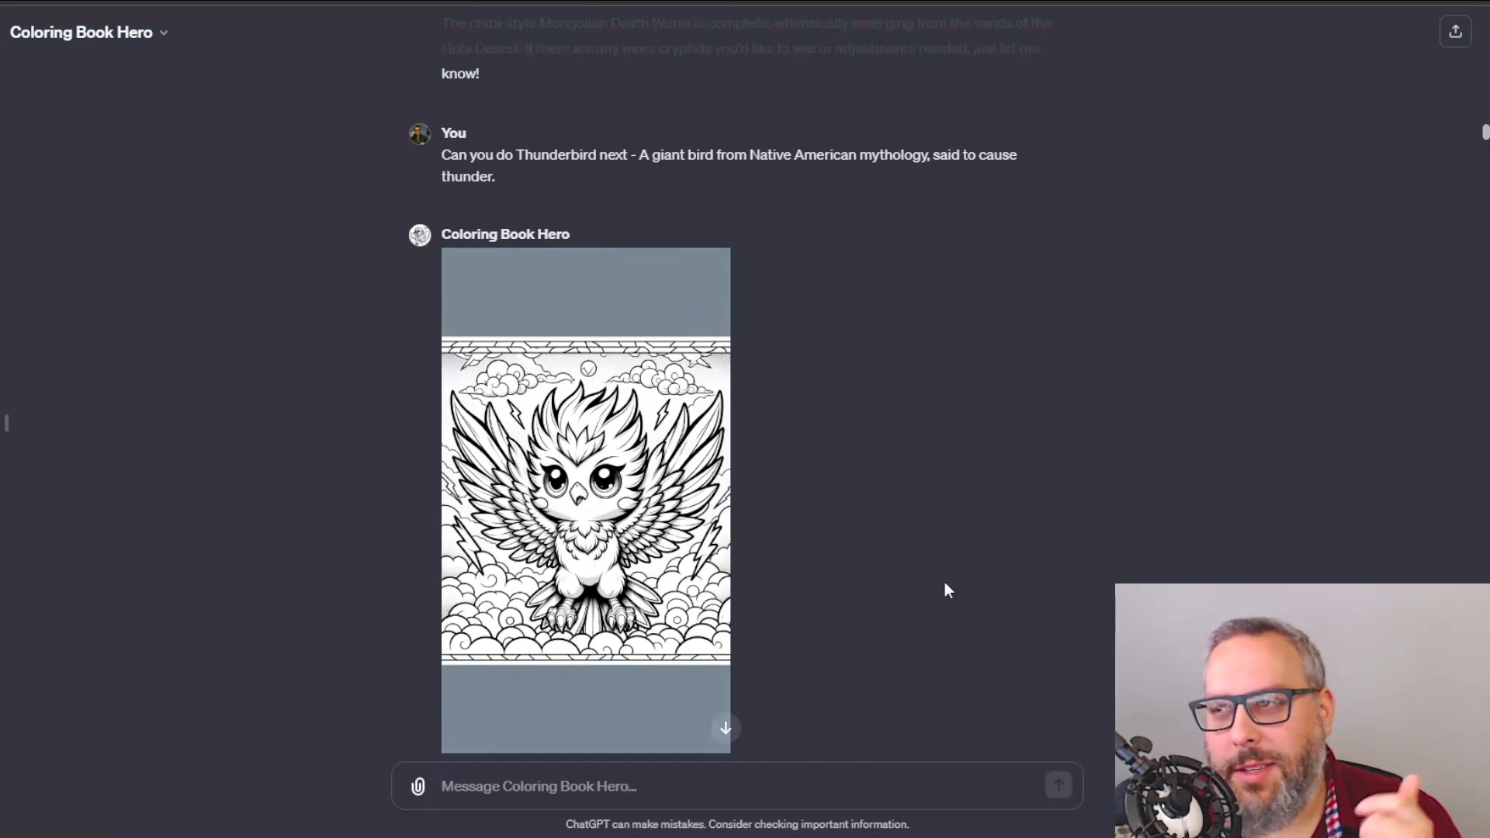
scroll(947, 589, "down", 10)
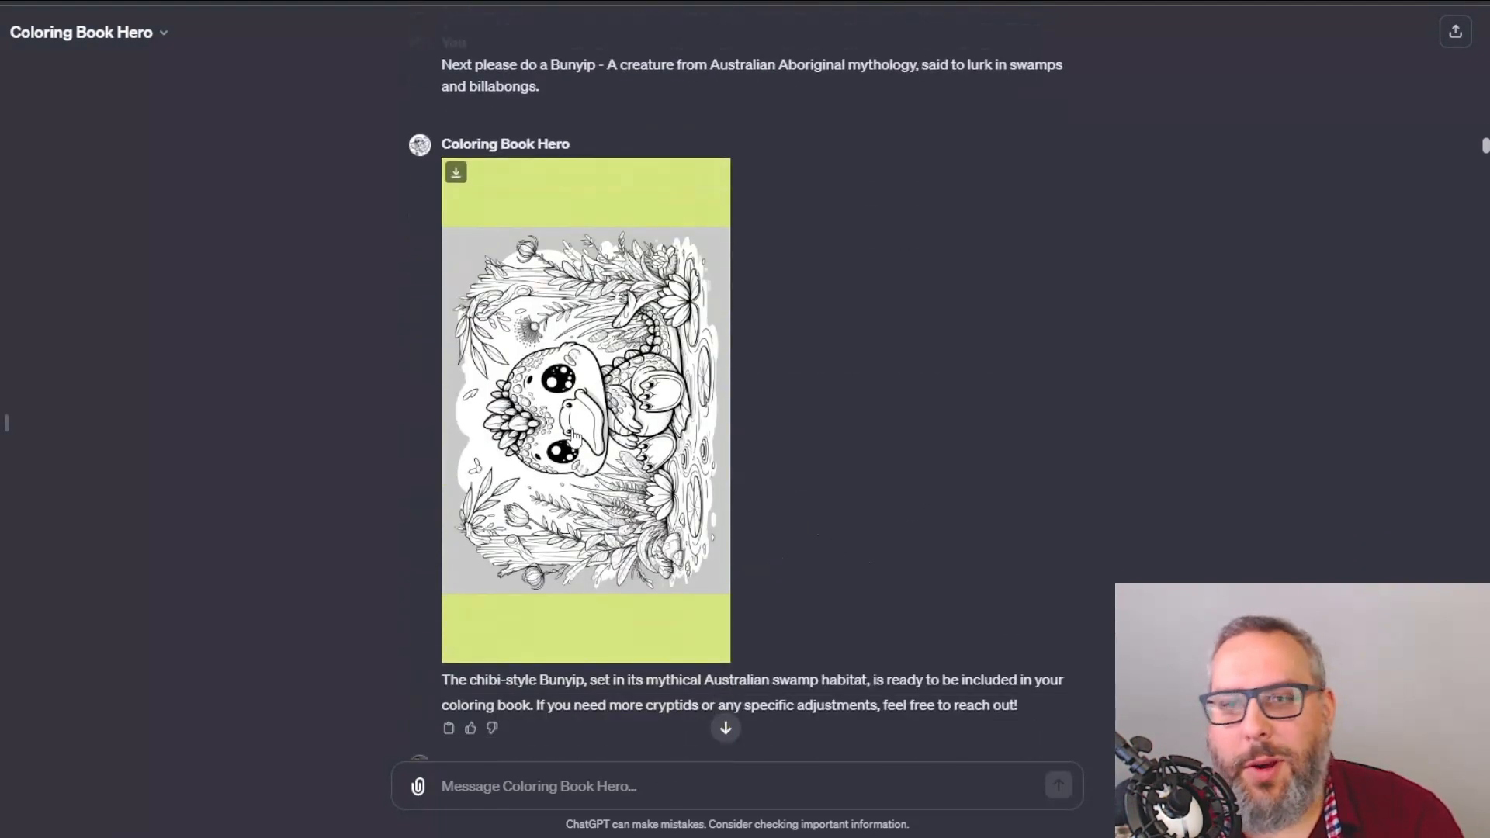
scroll(892, 363, "down", 10)
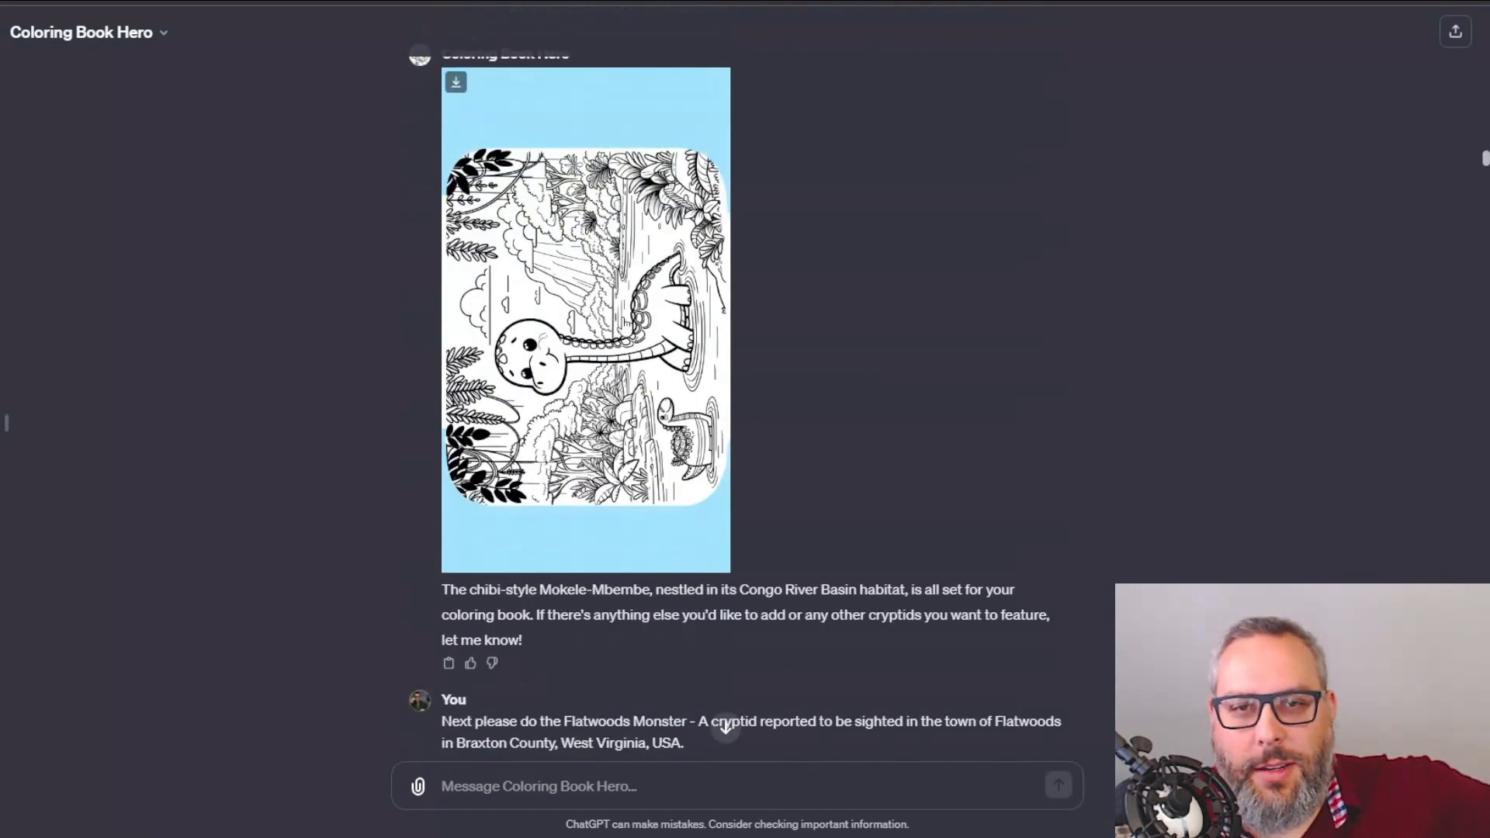
Review the Flatwoods Monster prompt with its original and redesigned illustrations, and the grey alien page with the UFO.
scroll(791, 324, "down", 10)
scroll(809, 334, "up", 4)
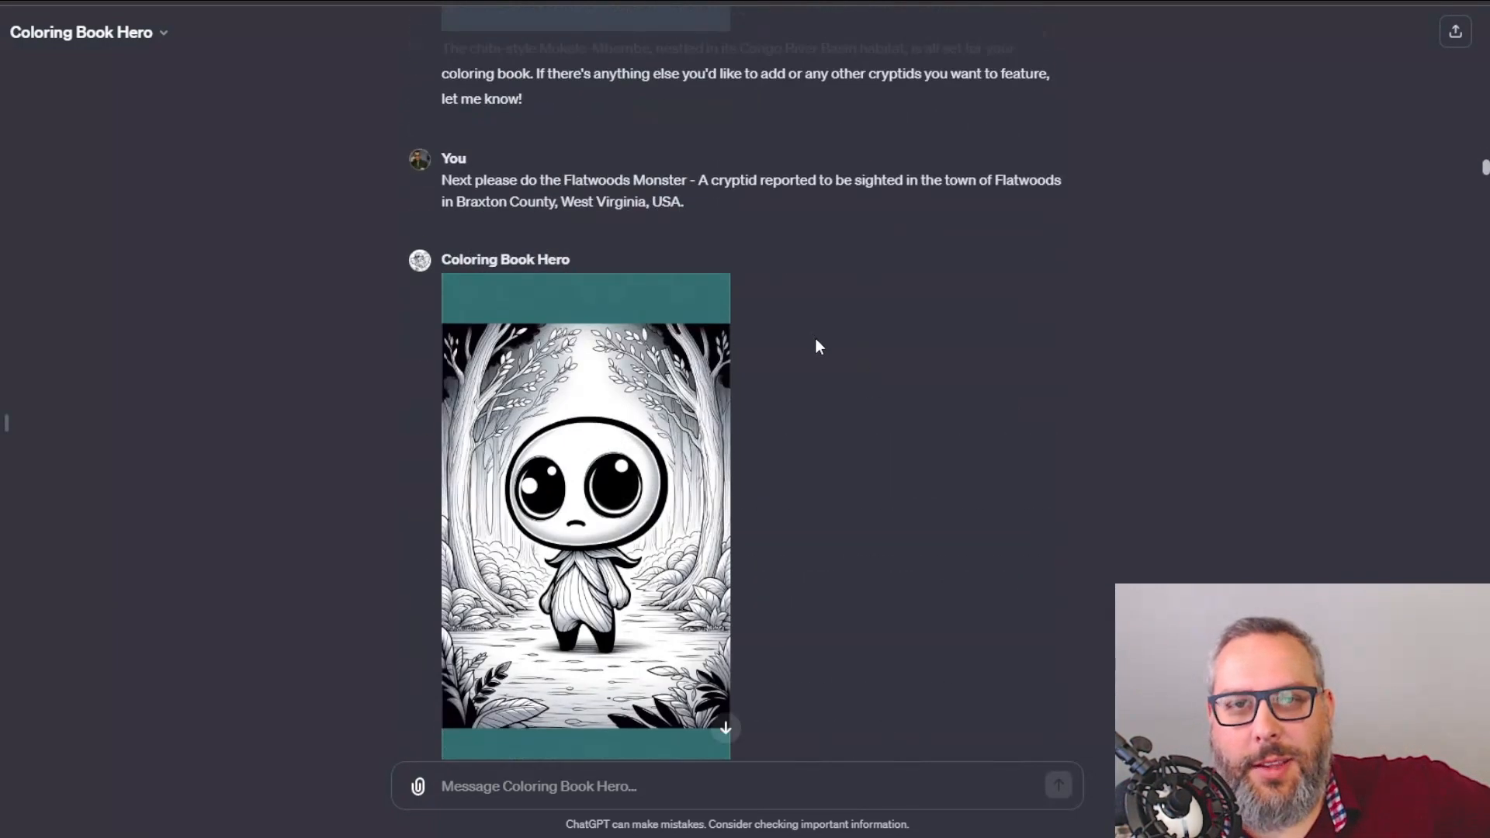
left_click_drag(544, 171, 757, 185)
left_click(727, 191)
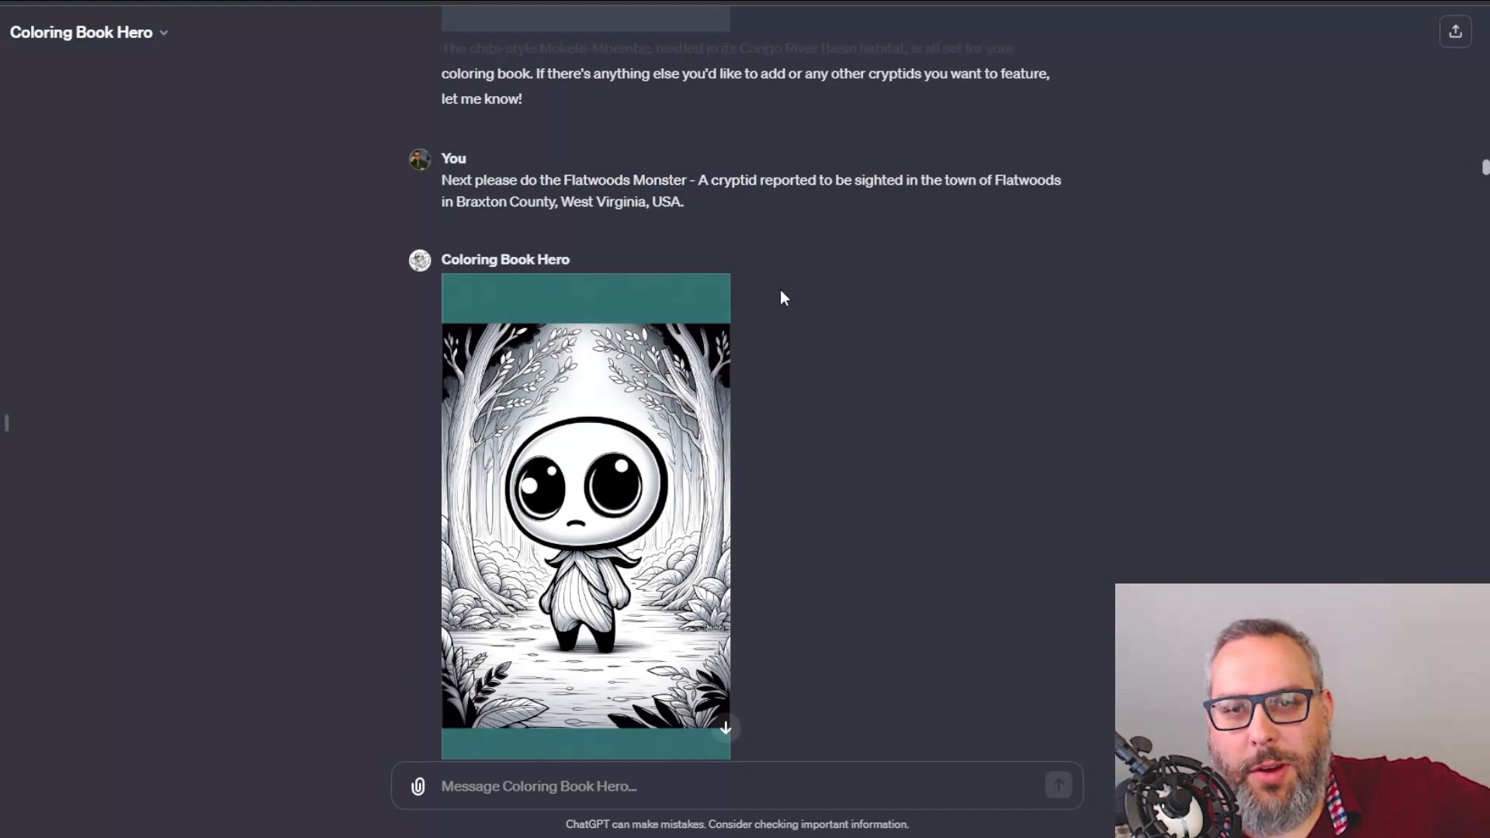
scroll(782, 293, "down", 15)
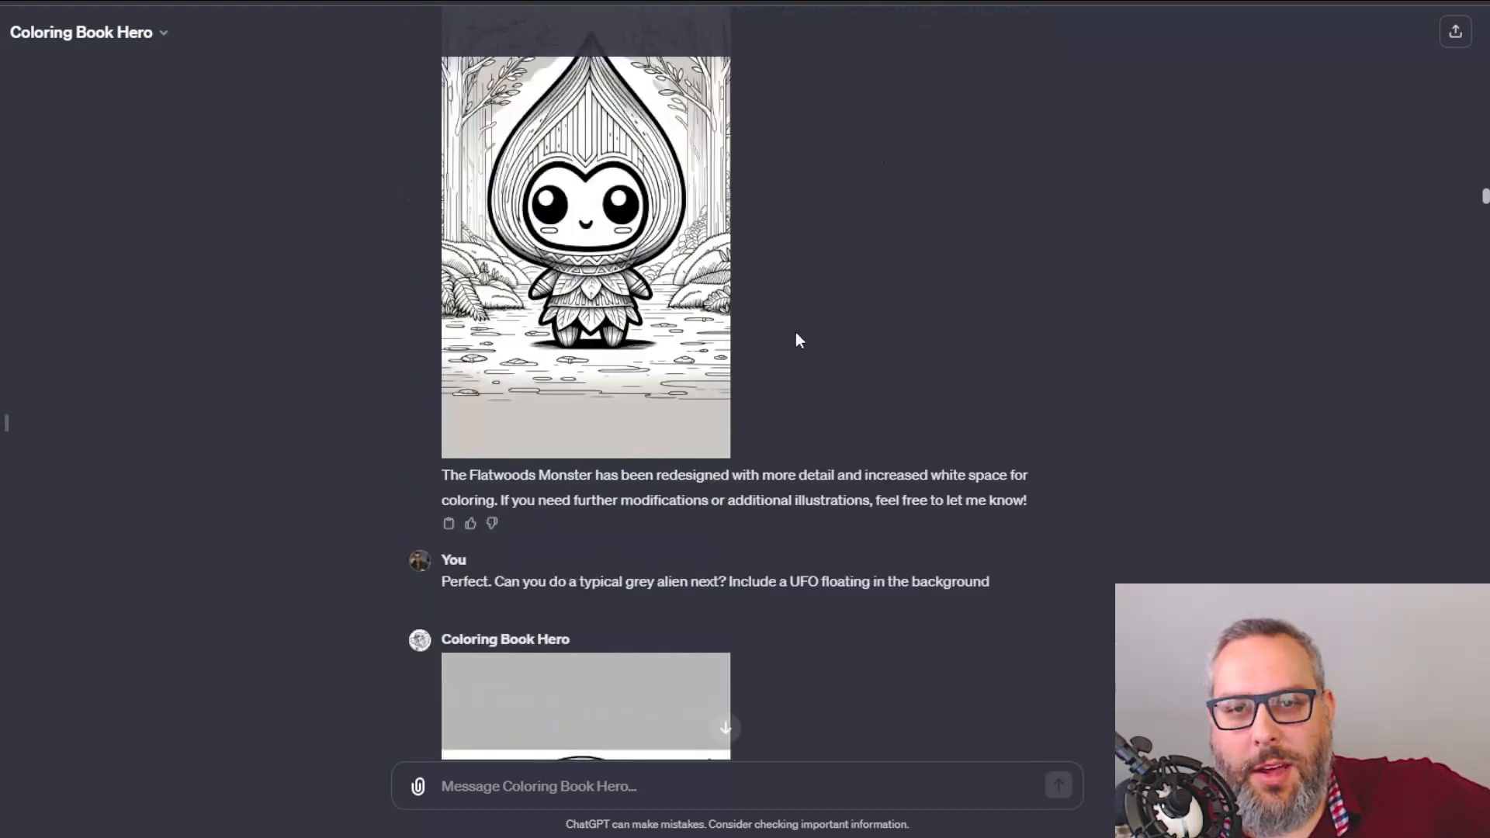
scroll(799, 341, "down", 1)
scroll(799, 345, "up", 2)
scroll(804, 372, "down", 7)
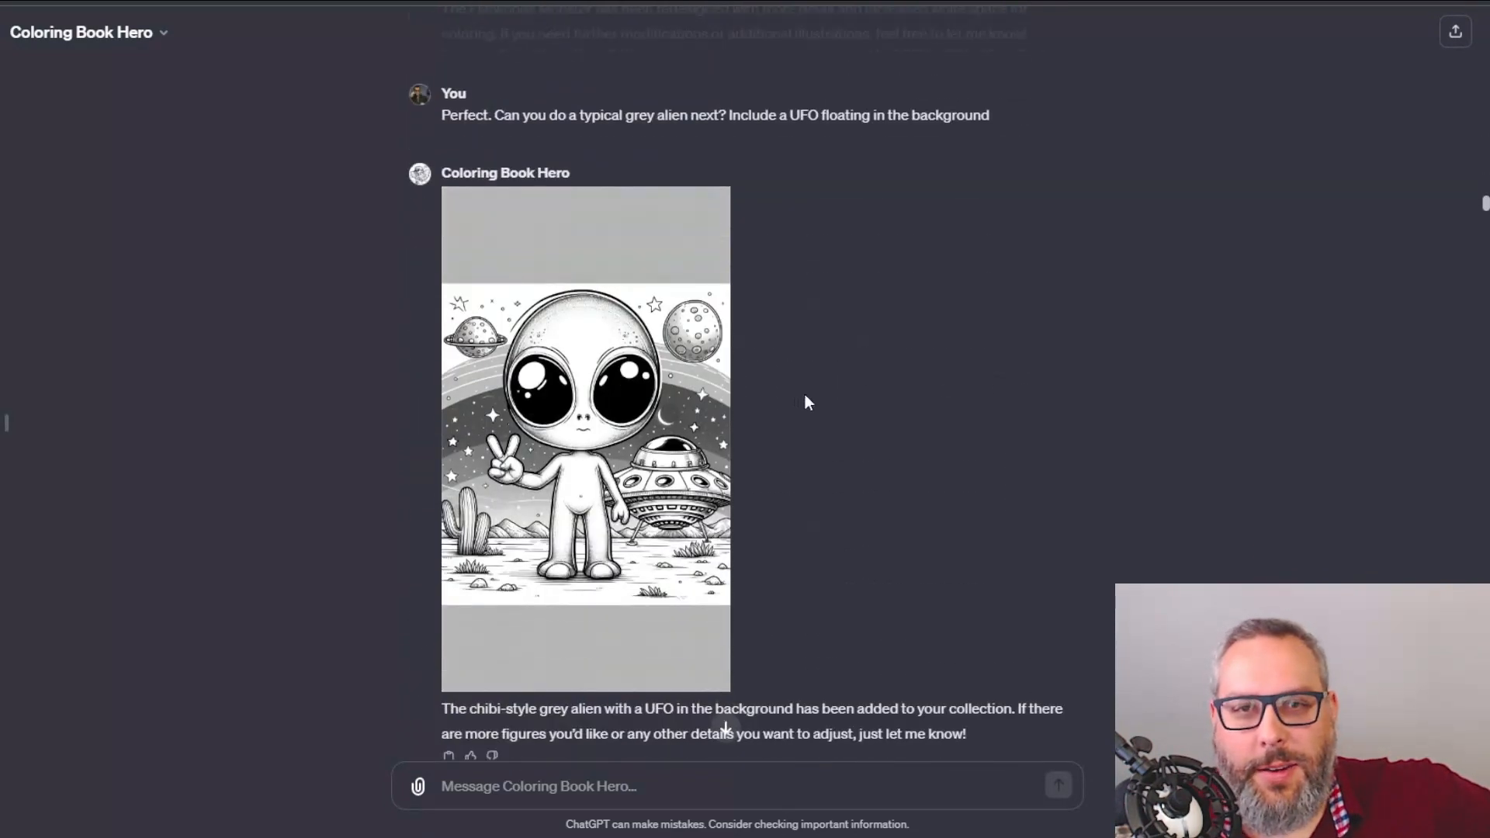
Examine the fluffy Wendigo and its skull-faced revision, along with the request to show only one Wendigo.
scroll(804, 384, "down", 15)
scroll(918, 373, "up", 8)
scroll(909, 338, "down", 3)
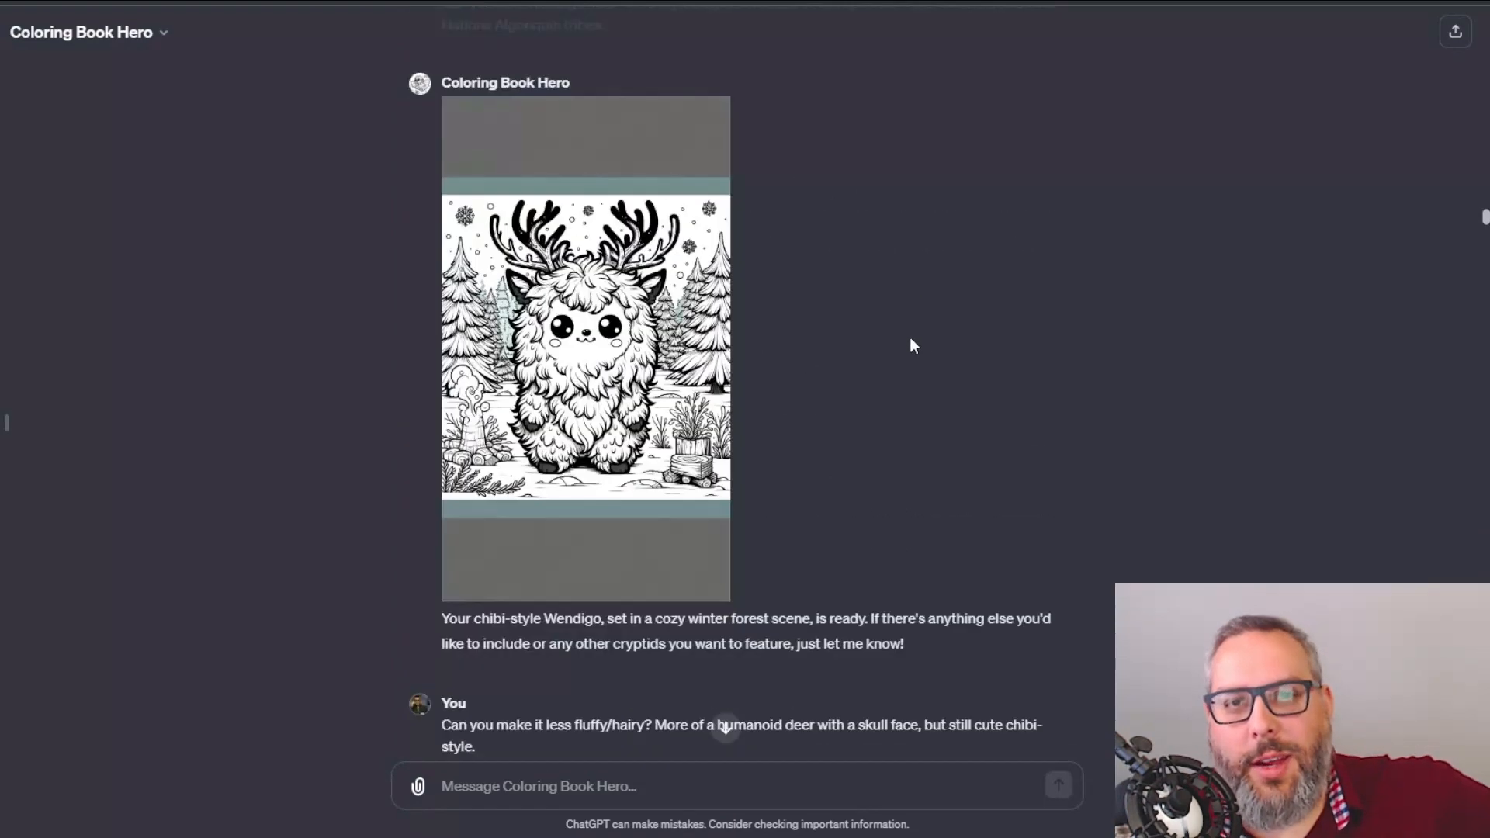
scroll(776, 373, "down", 2)
scroll(785, 395, "up", 2)
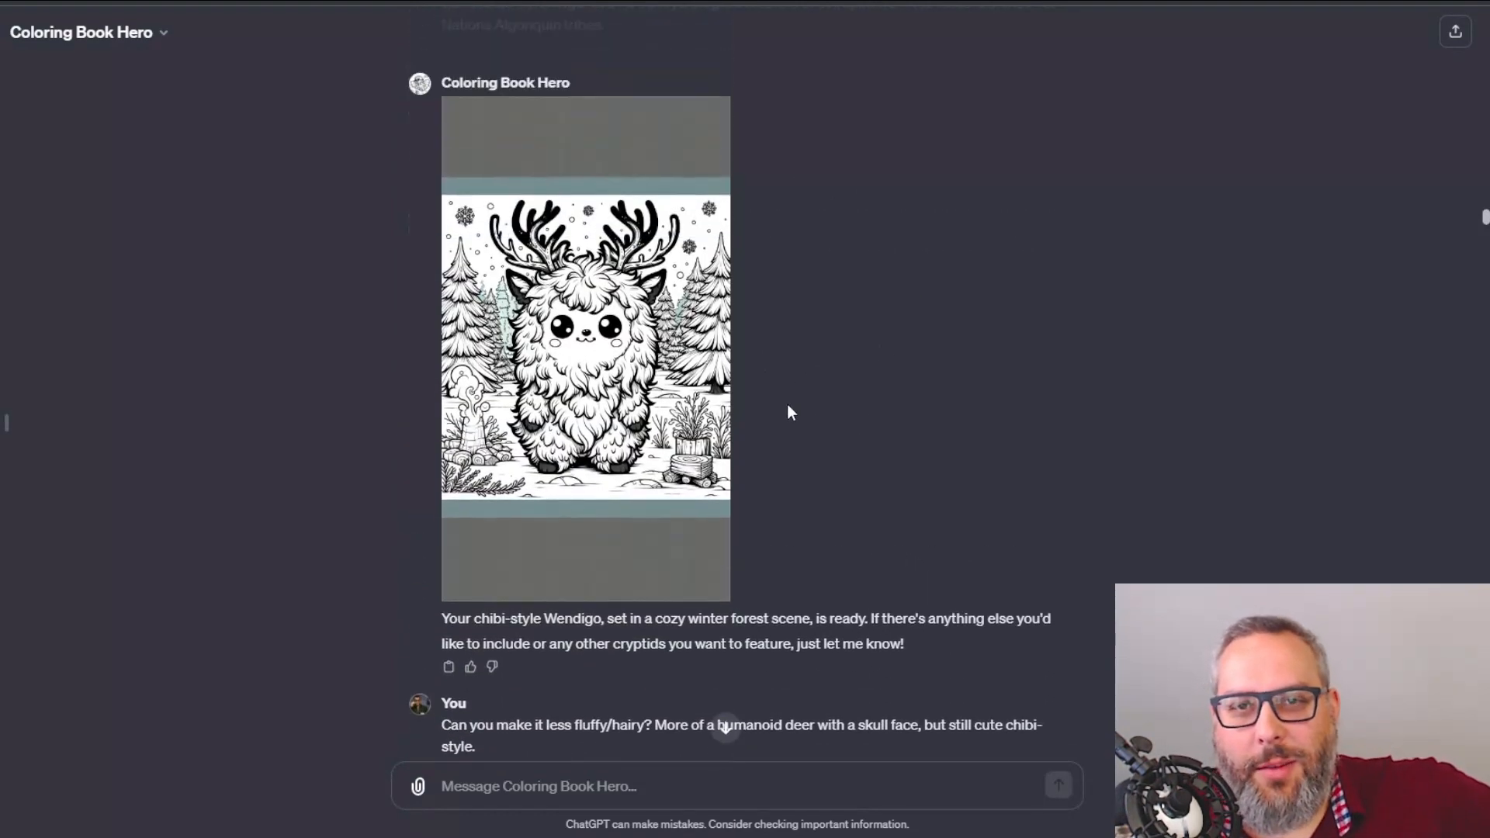
scroll(838, 403, "down", 10)
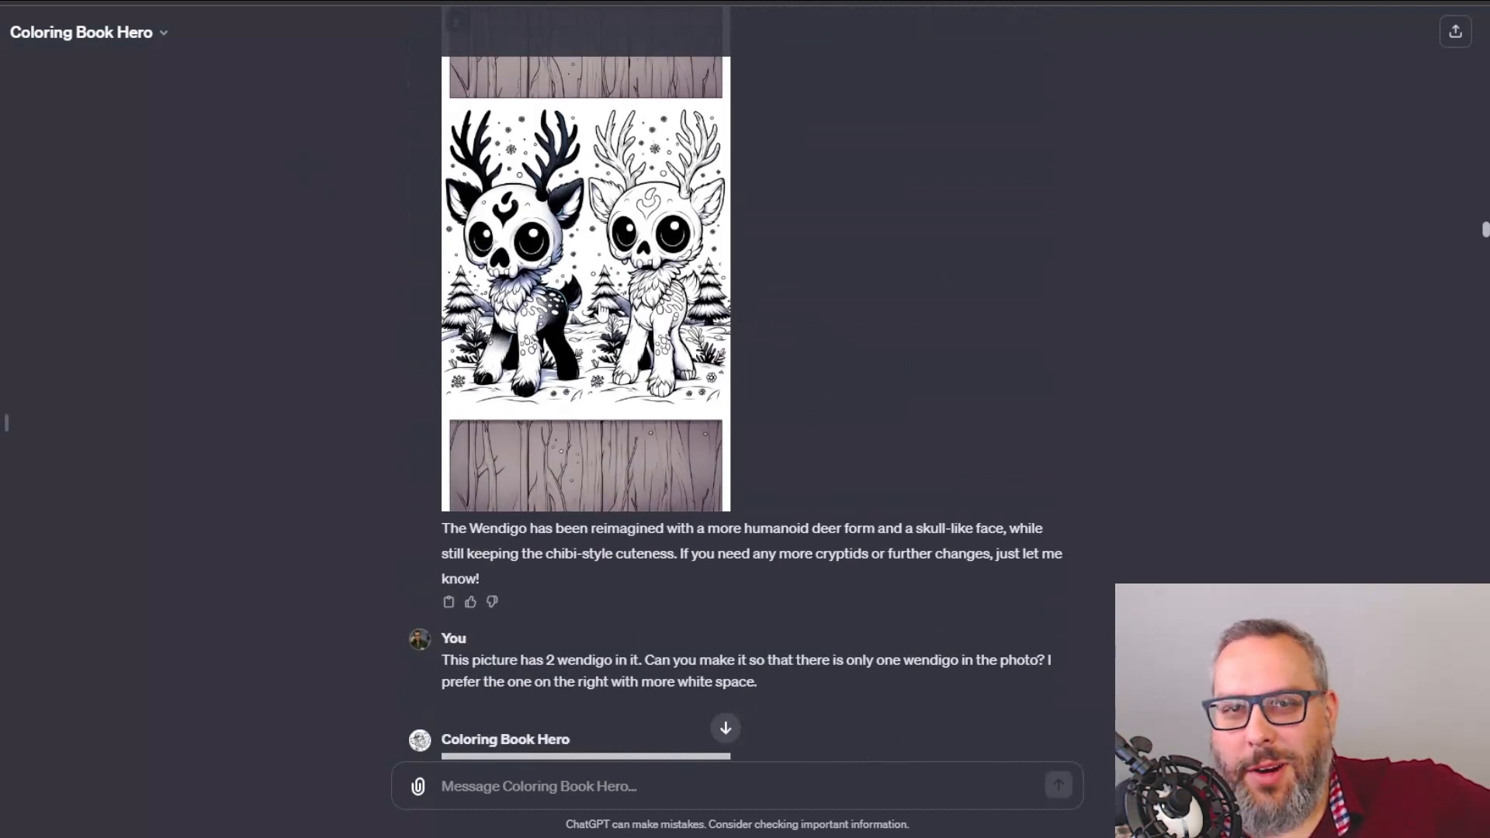
scroll(754, 378, "up", 1)
mouse_move(719, 374)
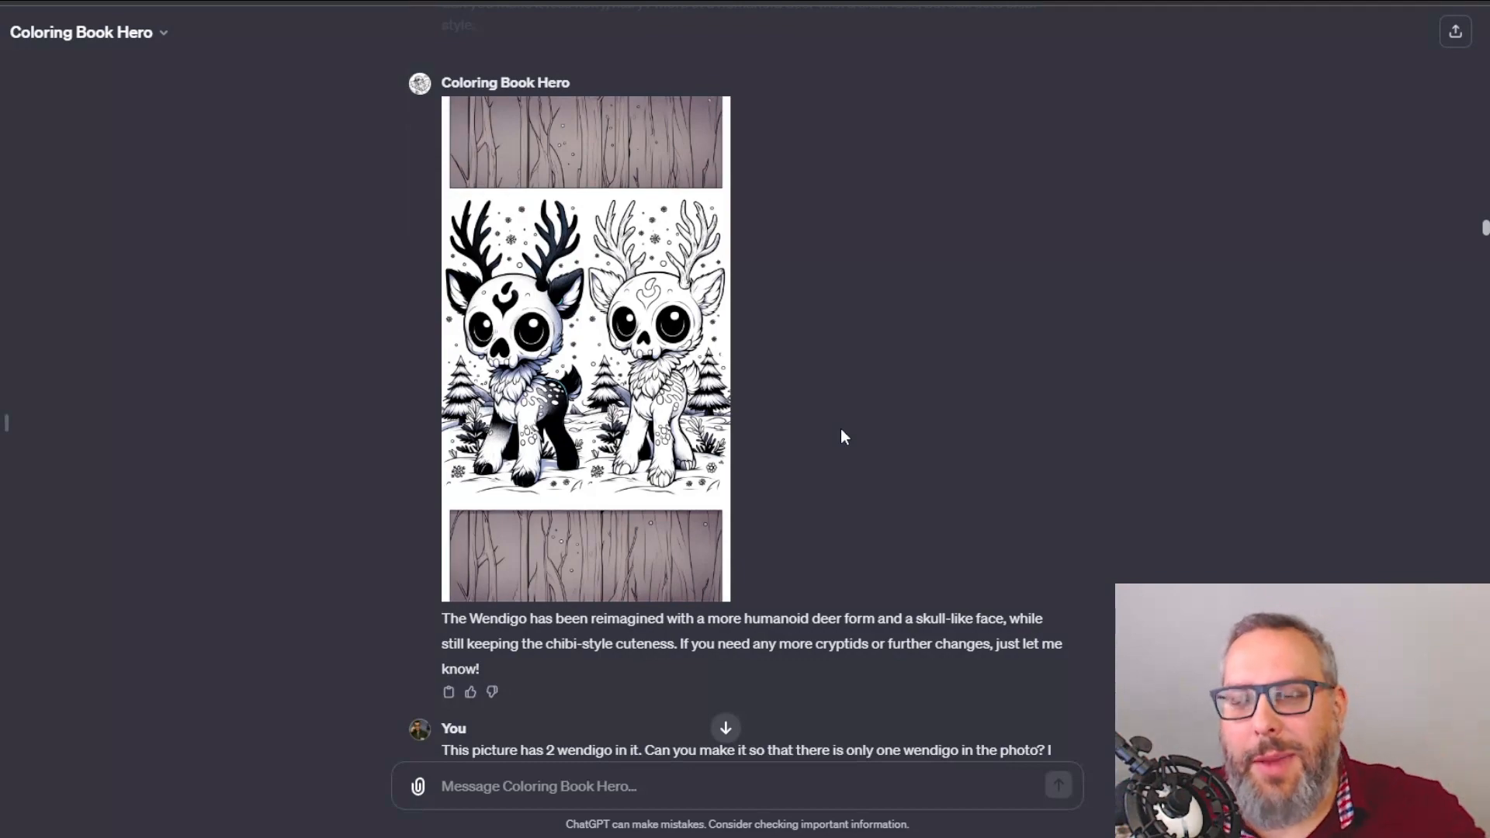
scroll(1017, 470, "down", 8)
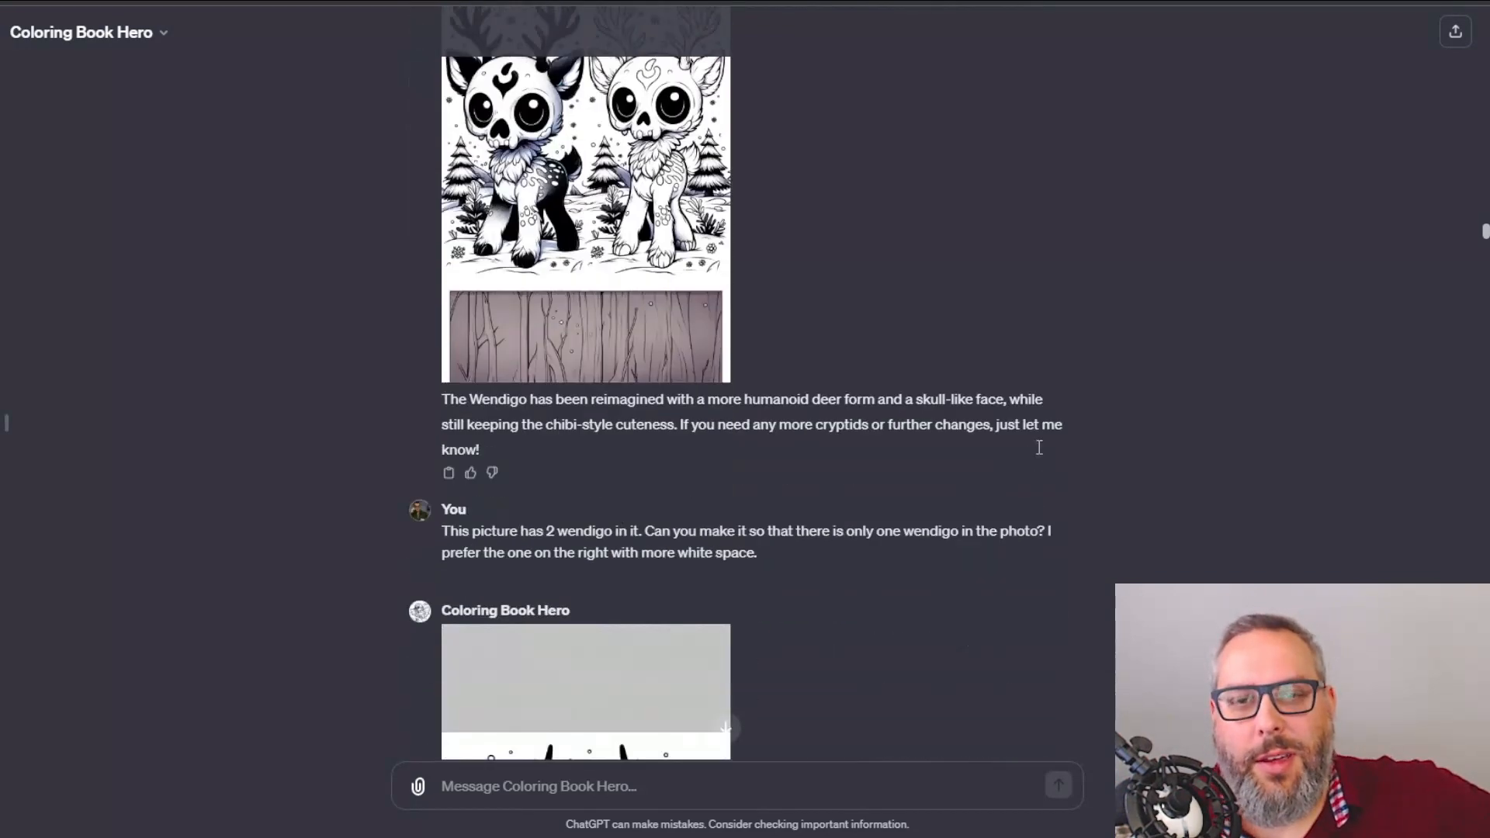
Find the cloaked, skull-faced single Wendigo among the further revisions and view it at full size.
scroll(1068, 447, "down", 10)
scroll(961, 425, "down", 20)
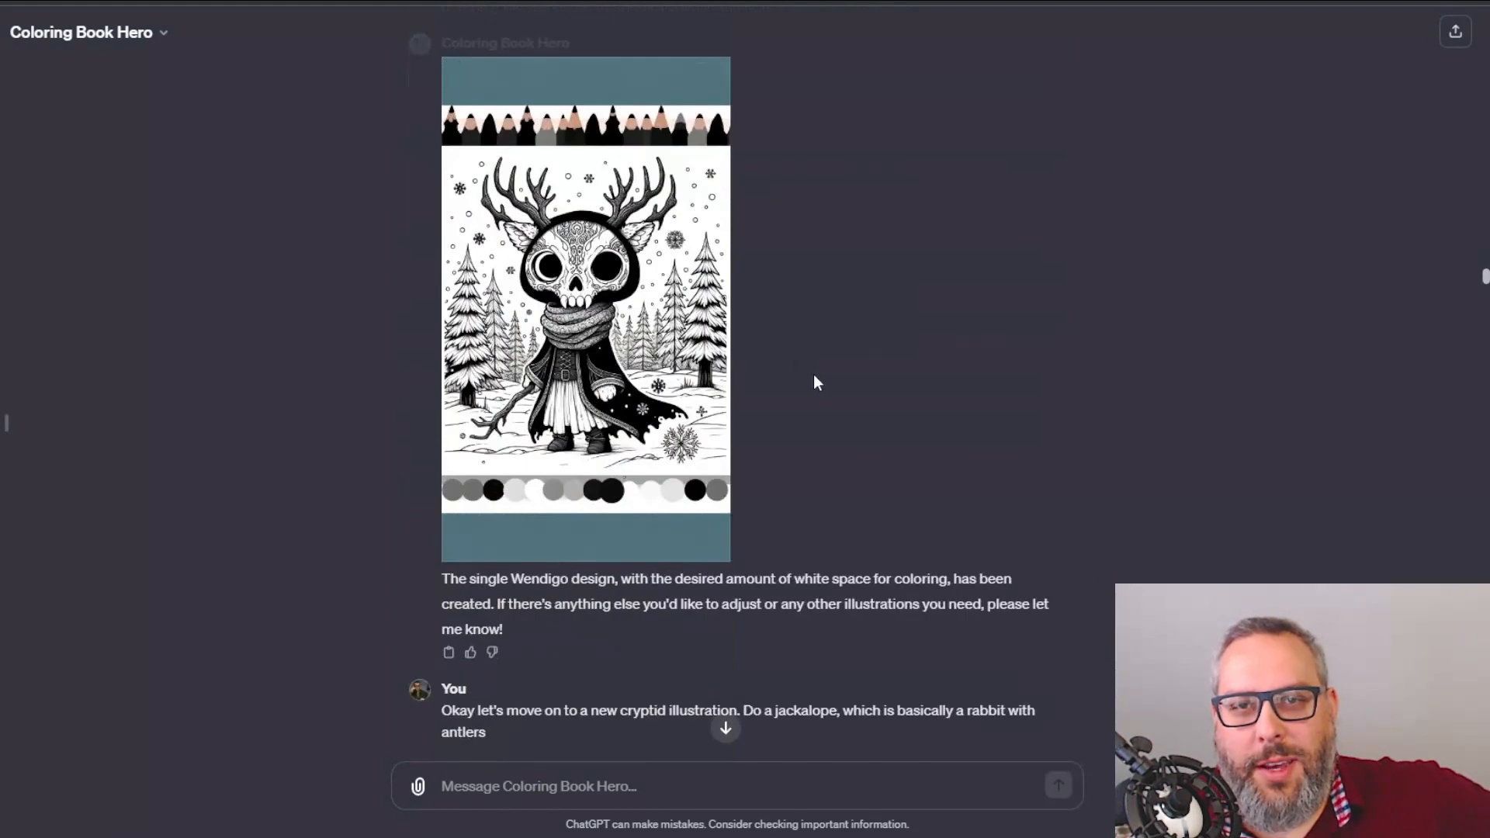
left_click(615, 225)
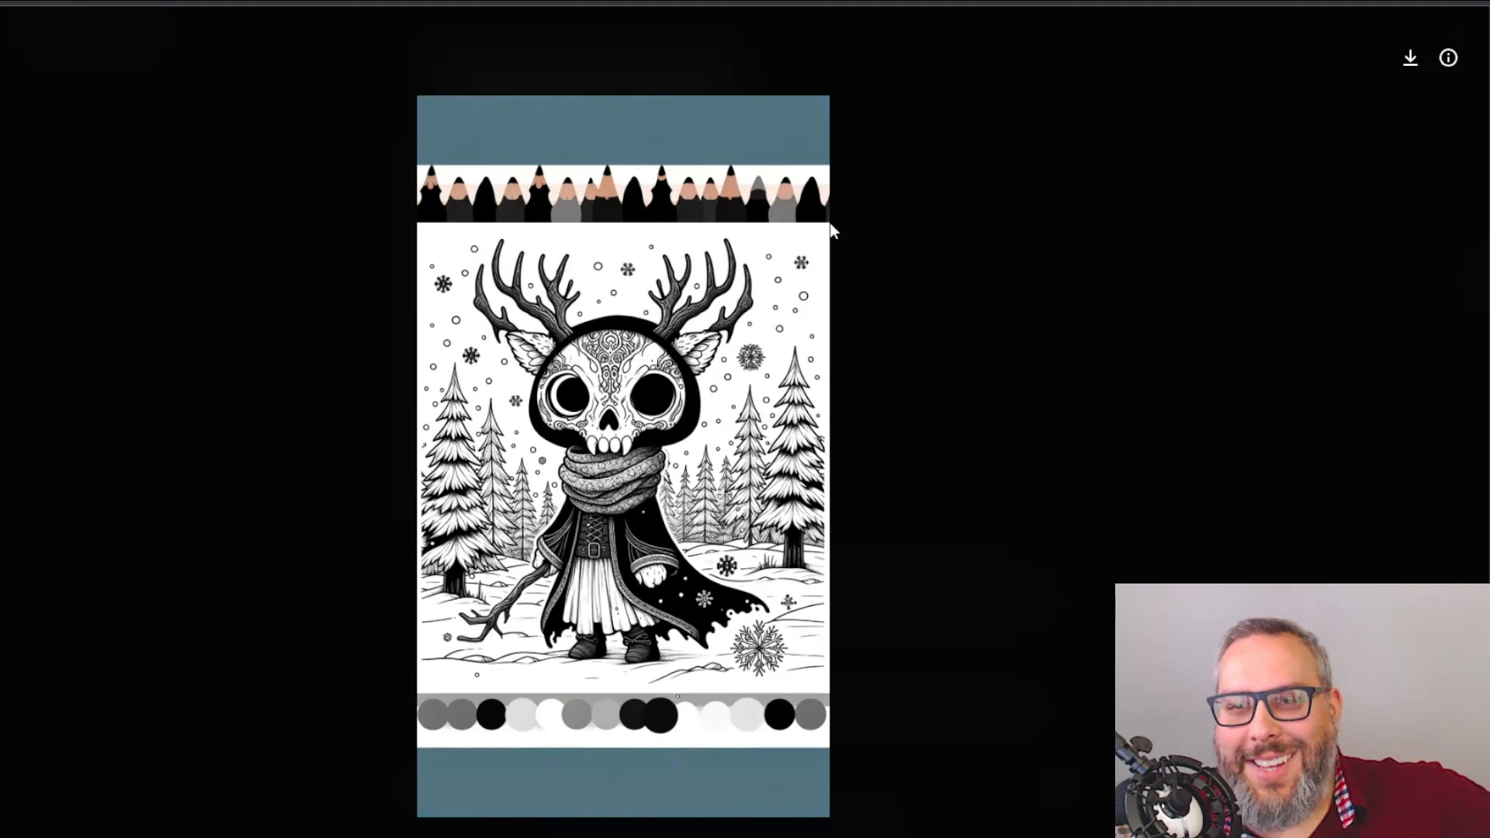
left_click(861, 362)
Continue past the Wendigo to review the antlered jackalope and The Rake illustrations.
scroll(892, 374, "down", 10)
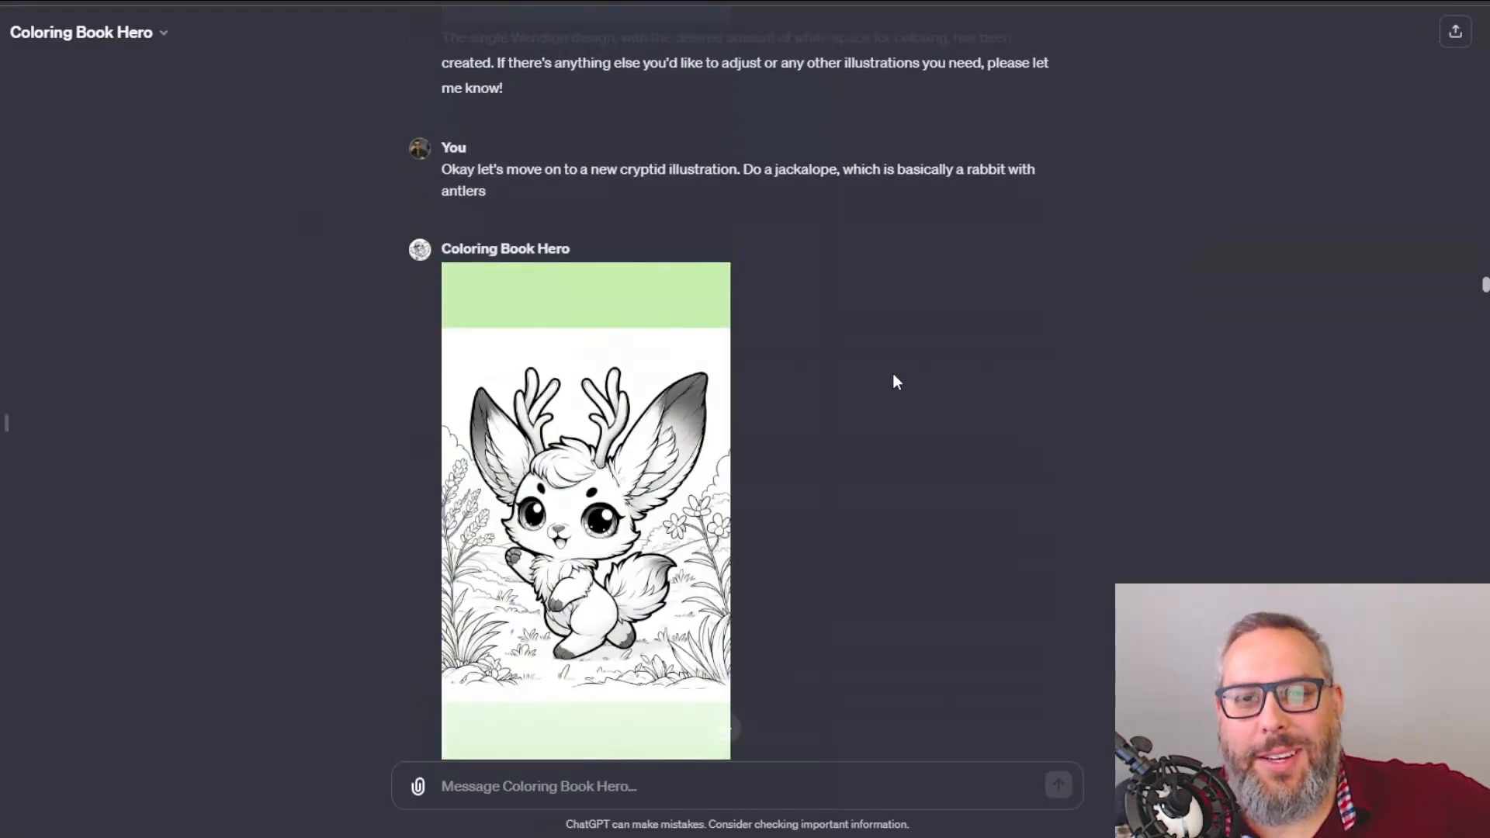
scroll(862, 365, "down", 8)
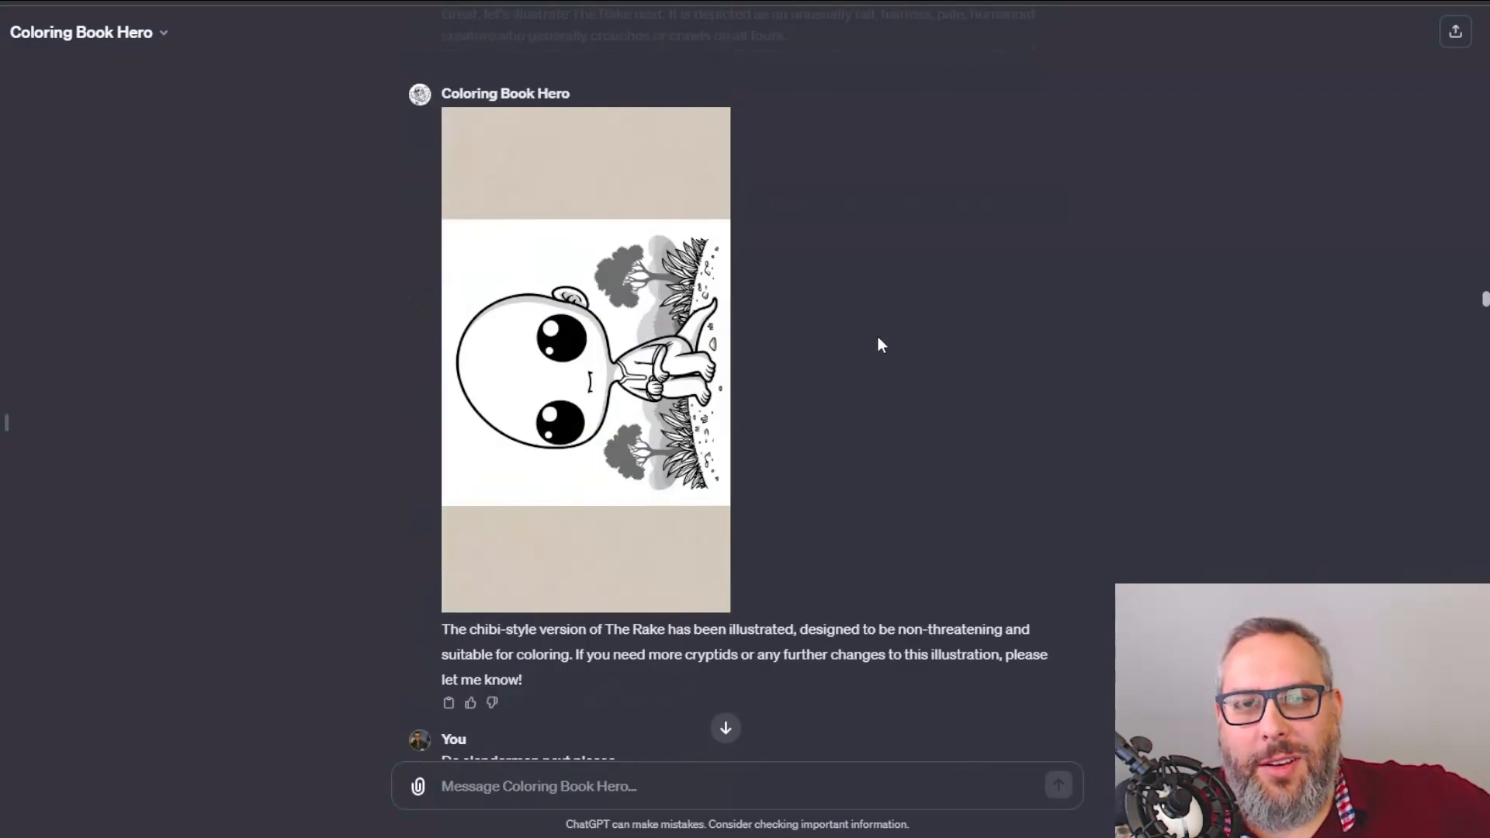
scroll(869, 340, "down", 17)
Compare the original Slenderman page with the tall, tentacled forest revision, viewing the revision at full size.
scroll(712, 300, "up", 6)
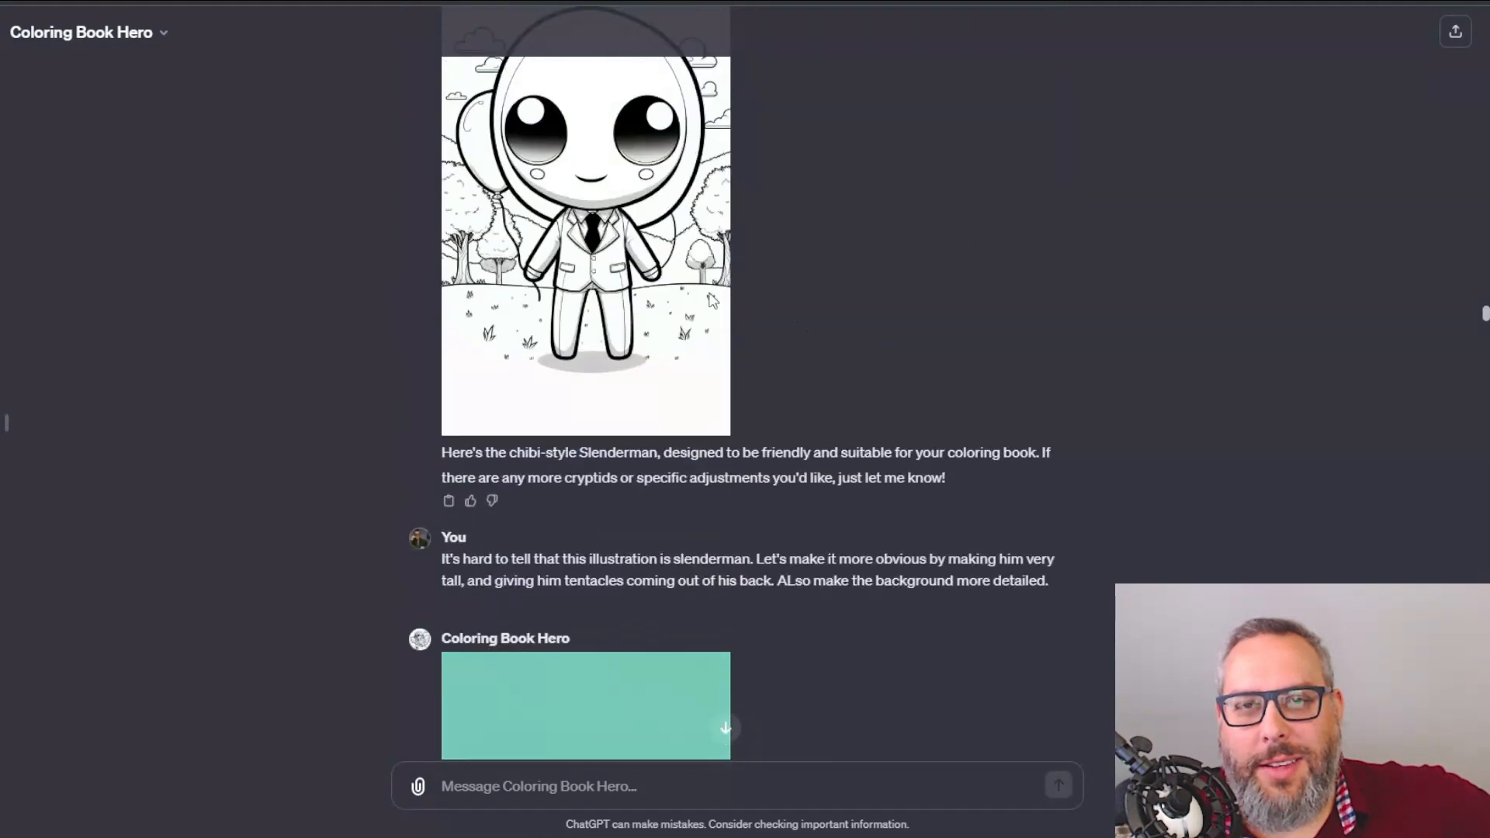
scroll(698, 318, "down", 1)
scroll(688, 340, "up", 2)
scroll(644, 346, "down", 10)
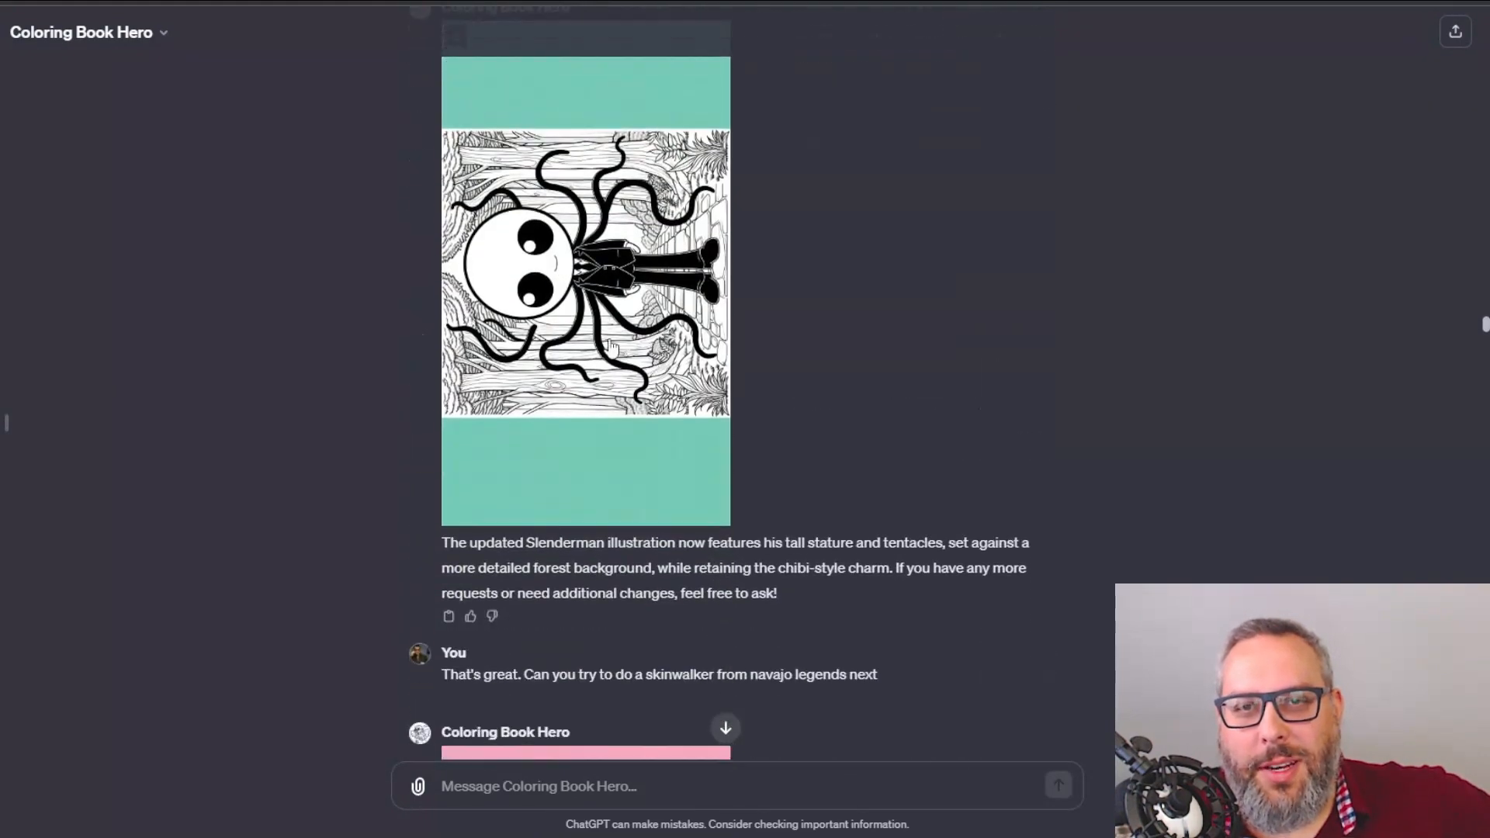
left_click(627, 336)
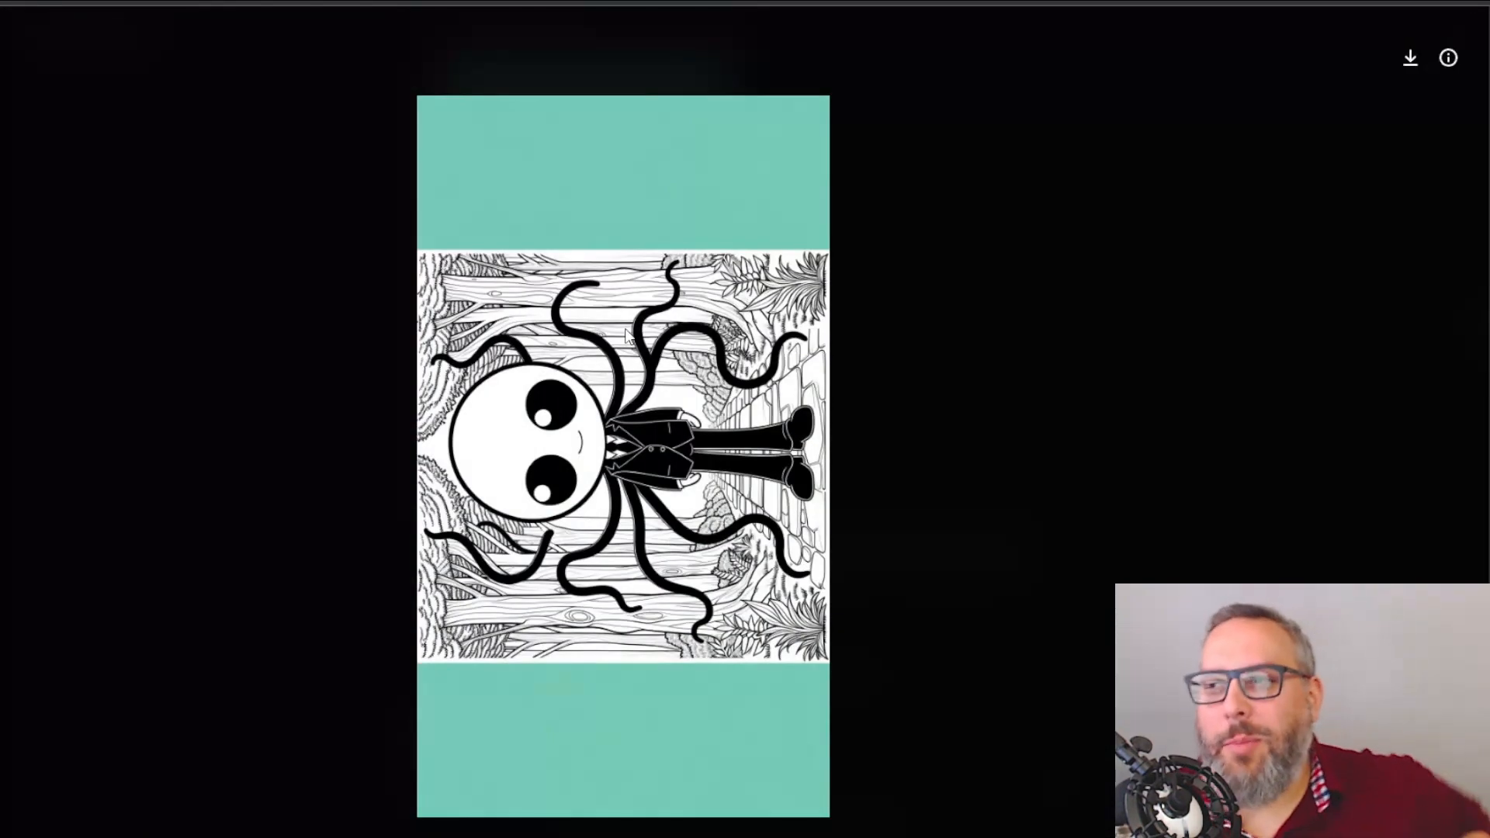
left_click(1028, 399)
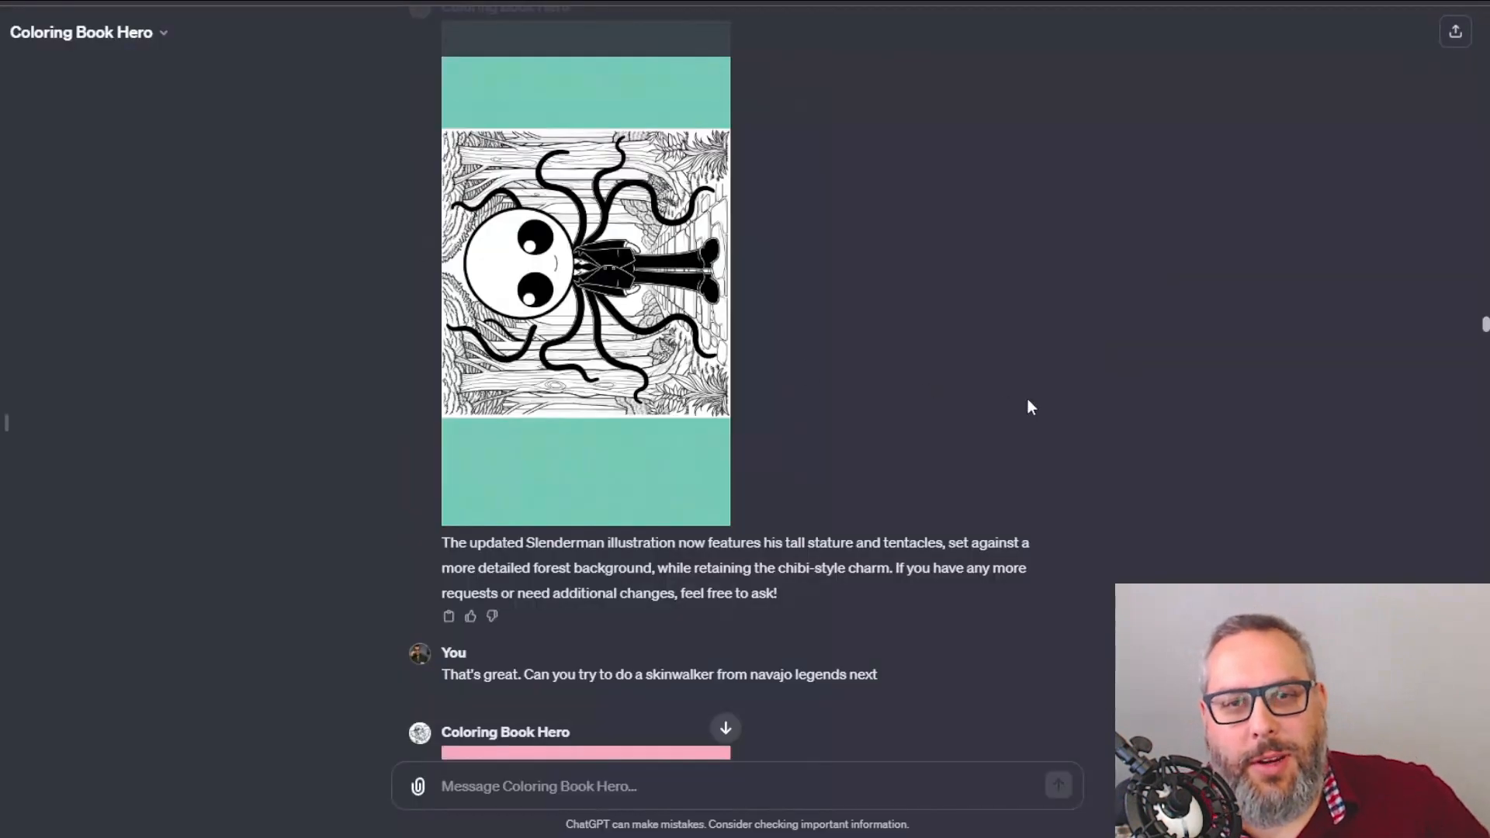
Examine the Skinwalker illustration with its desert backdrop and the Spring Heeled Jack page set in Victorian London.
scroll(1008, 396, "down", 6)
scroll(998, 380, "down", 1)
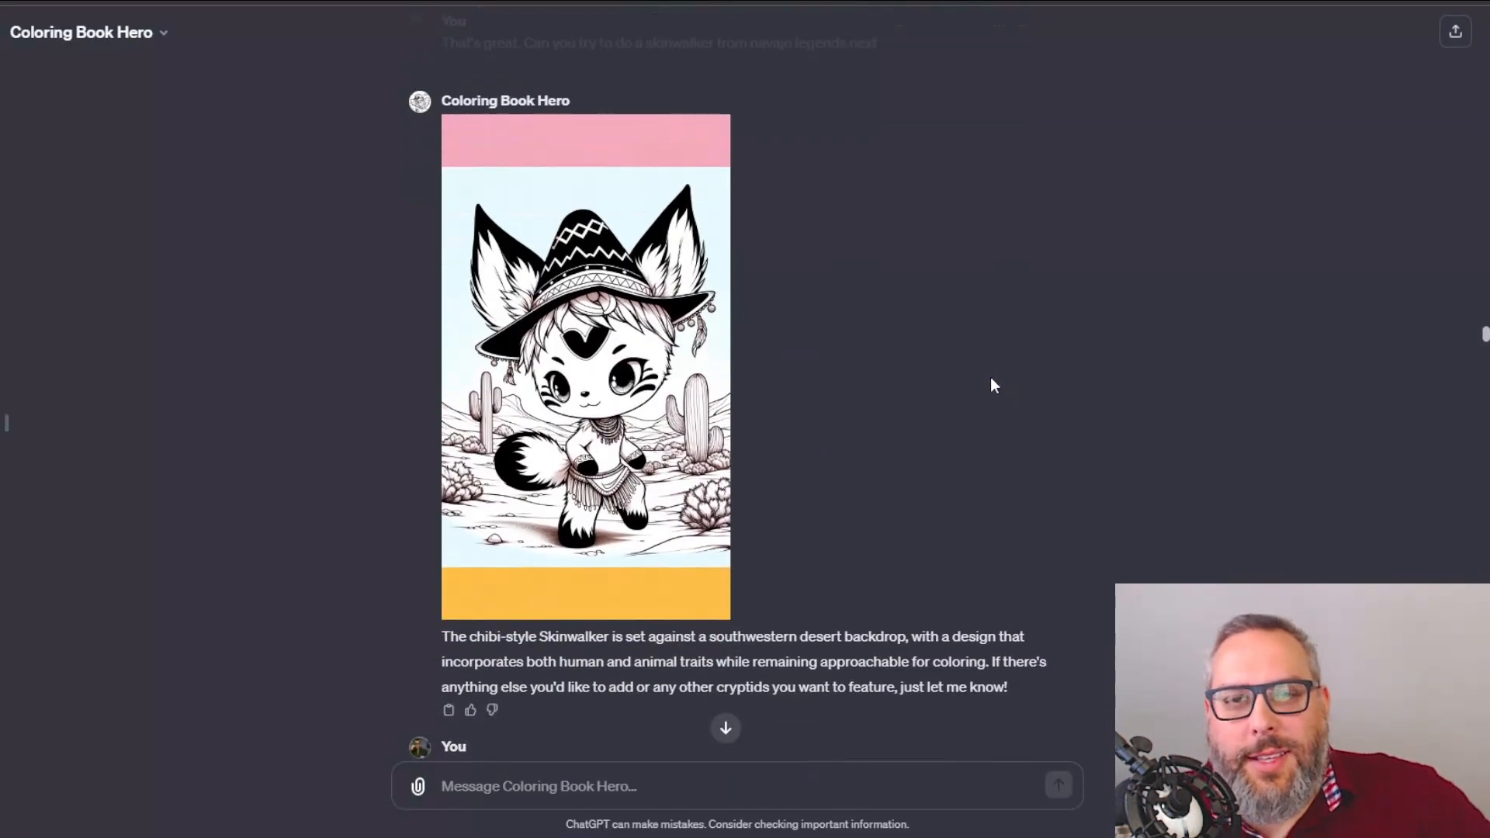
scroll(990, 377, "down", 1)
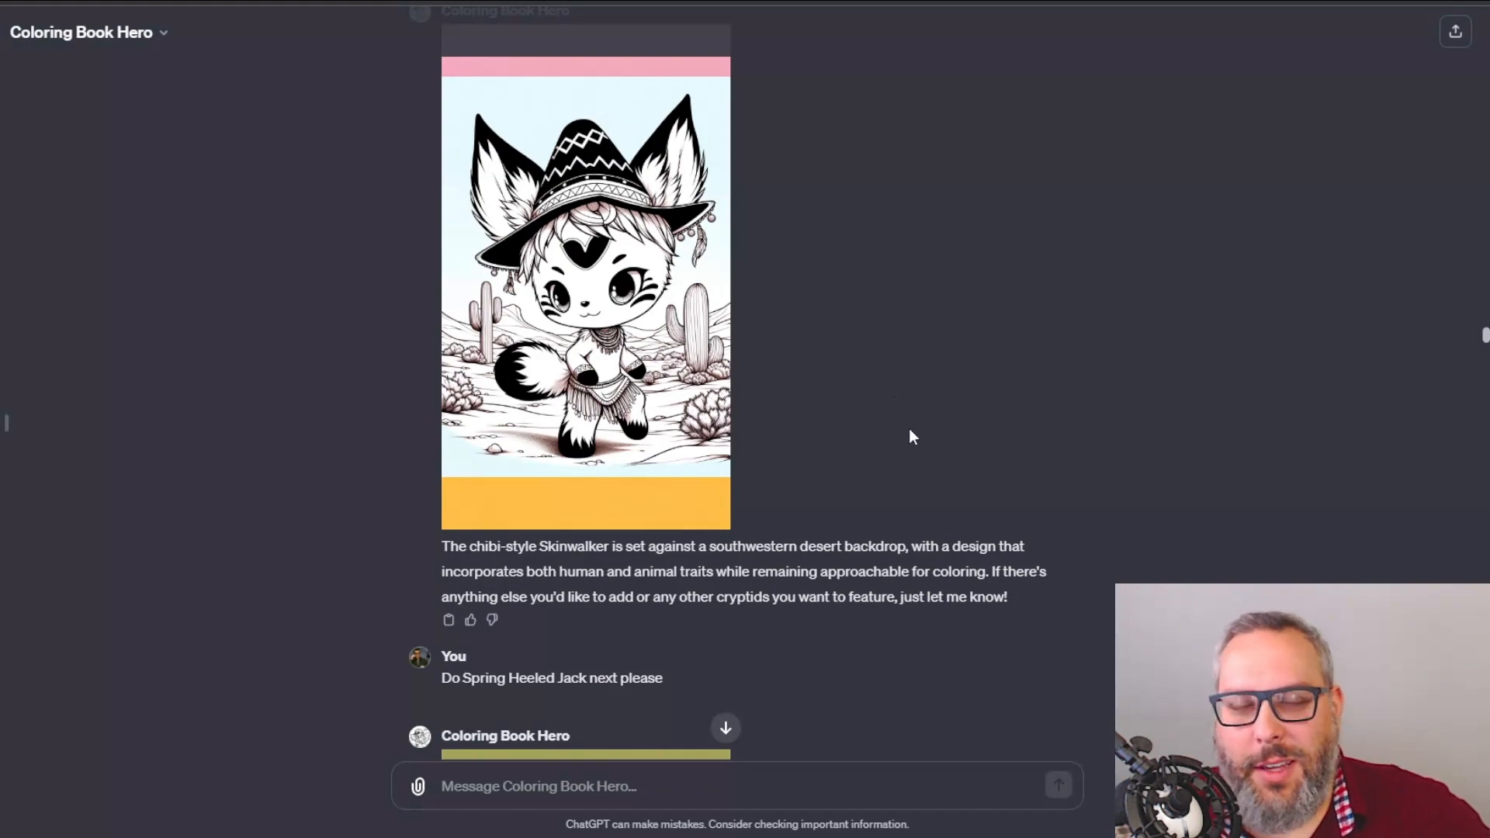
scroll(910, 437, "down", 8)
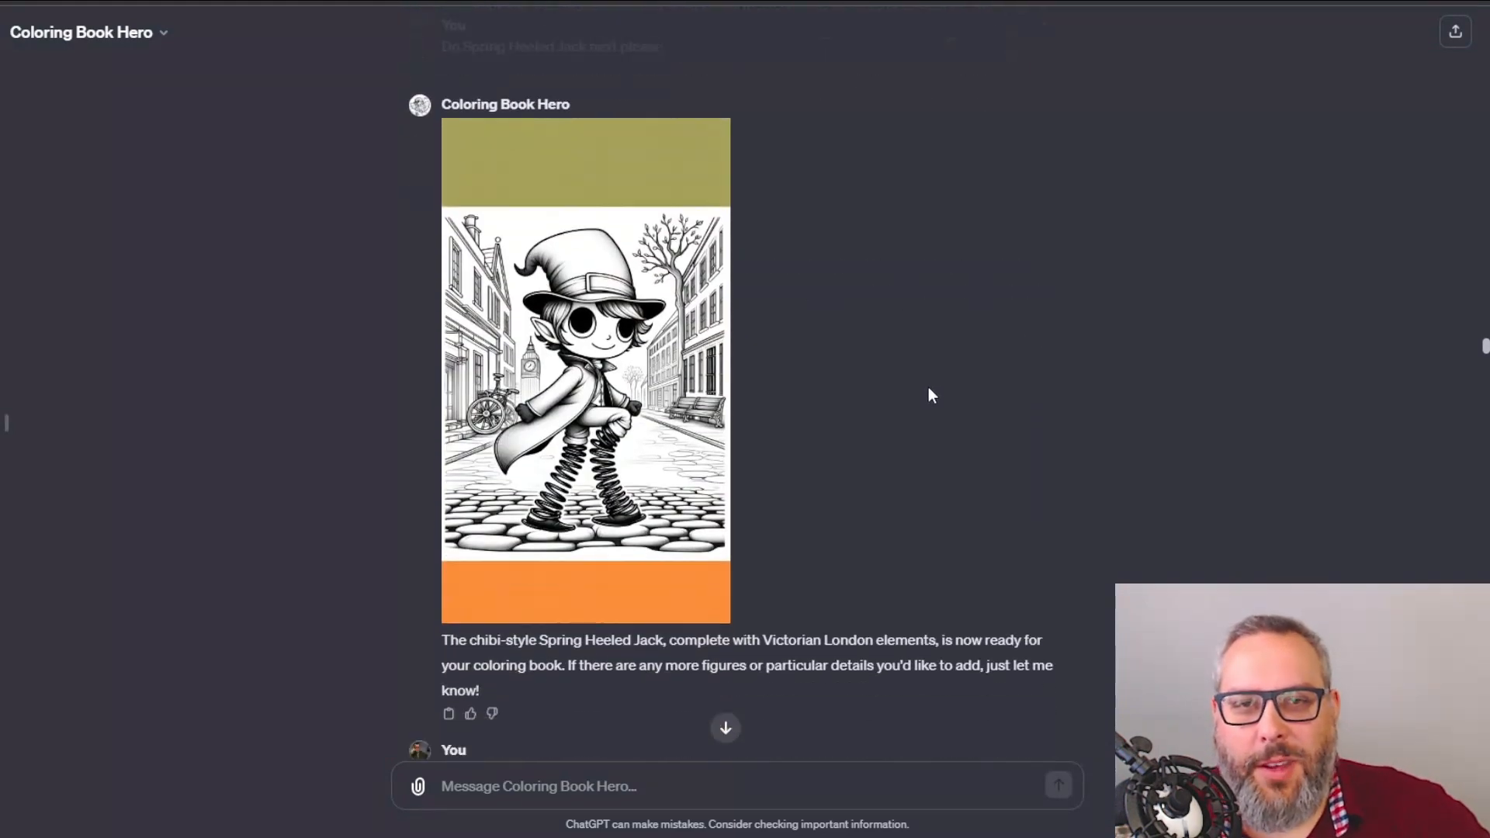
Review the vampire and werewolf pages, including the humanoid werewolf revision and the request for a single, less muscular one.
scroll(929, 388, "down", 20)
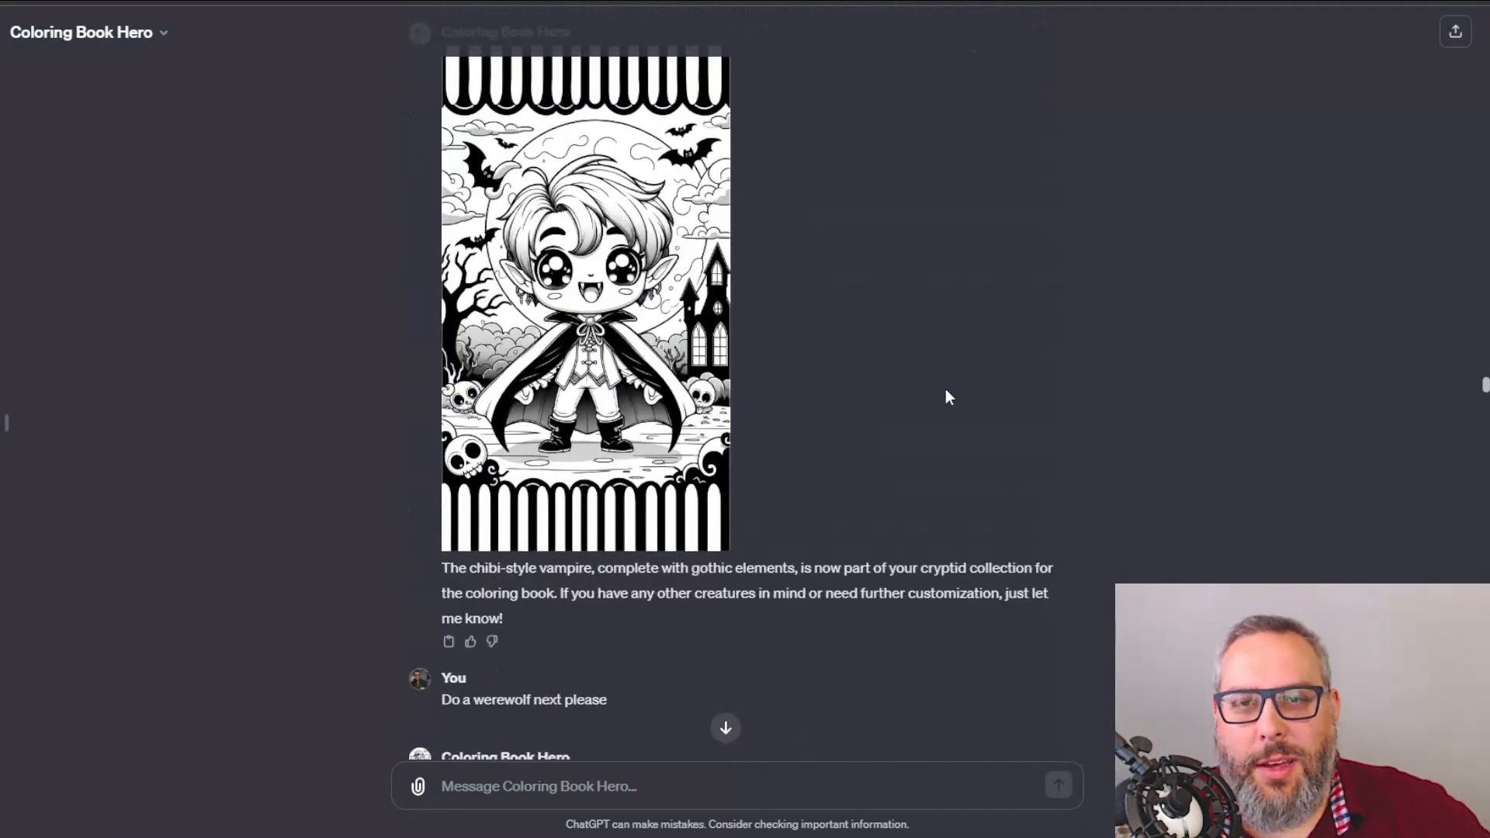
scroll(948, 389, "down", 20)
scroll(854, 392, "up", 20)
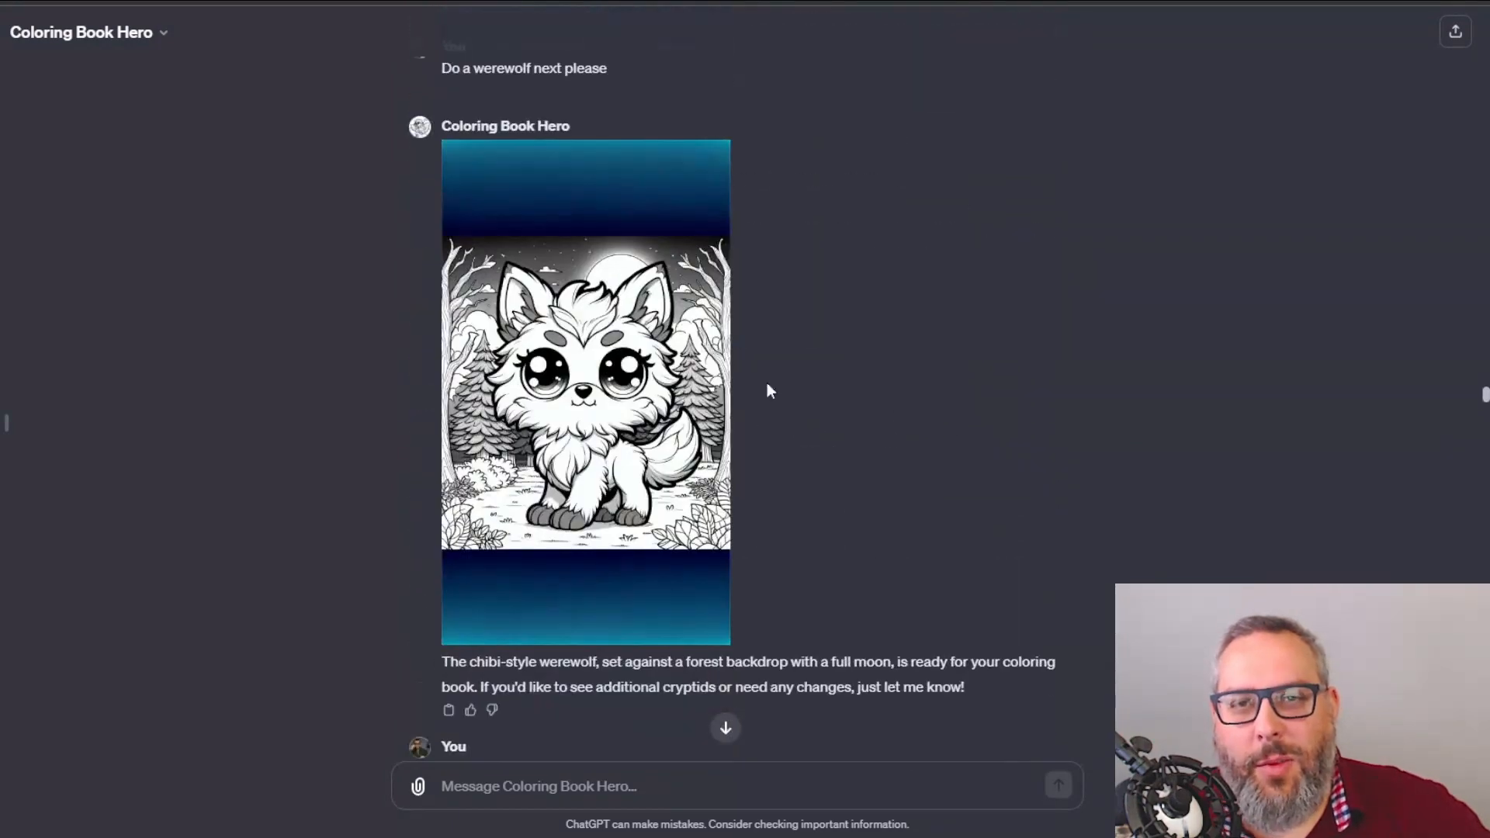
scroll(804, 412, "down", 10)
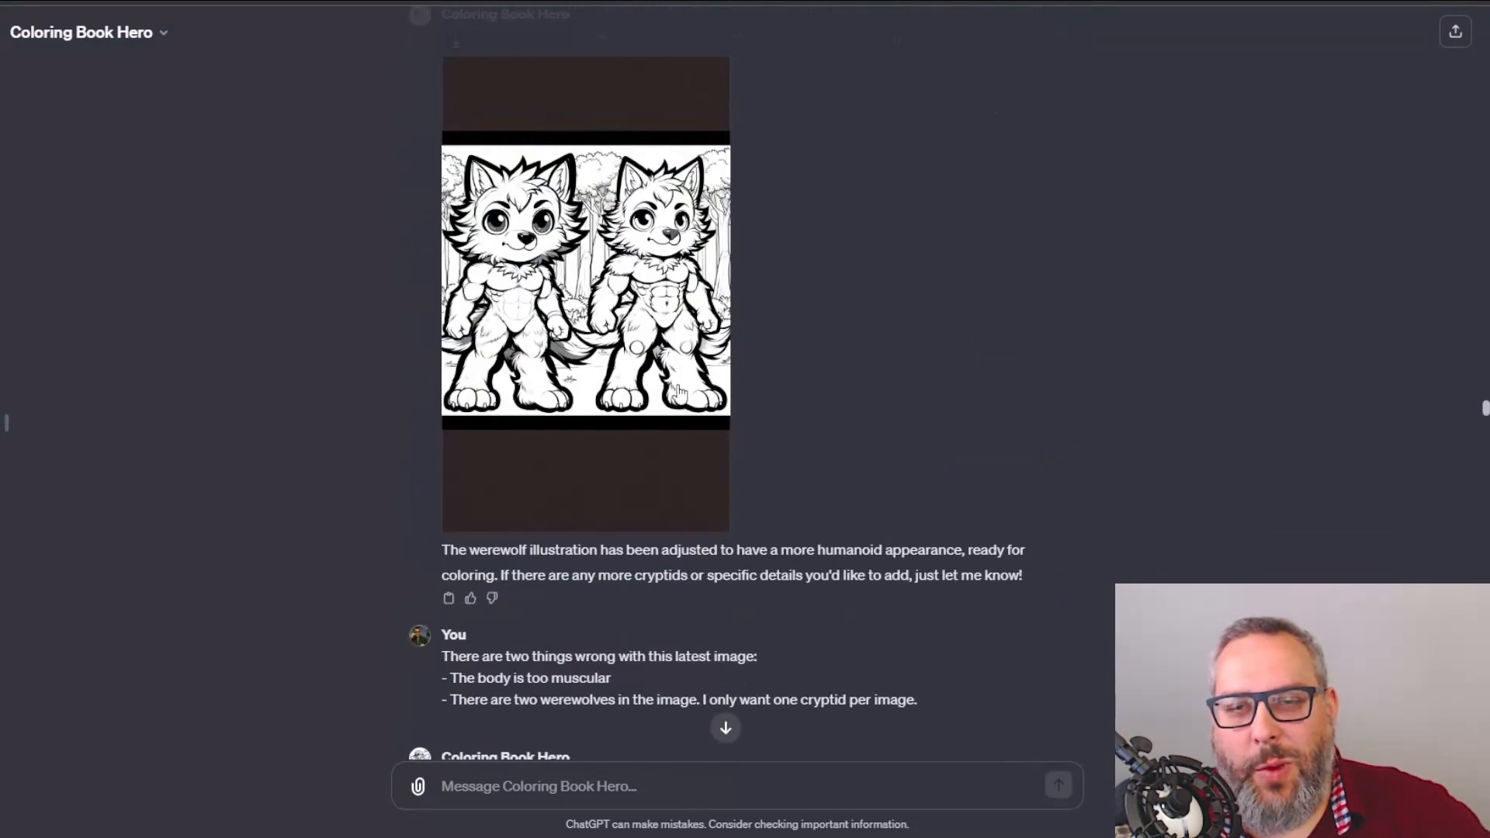
scroll(637, 328, "down", 1)
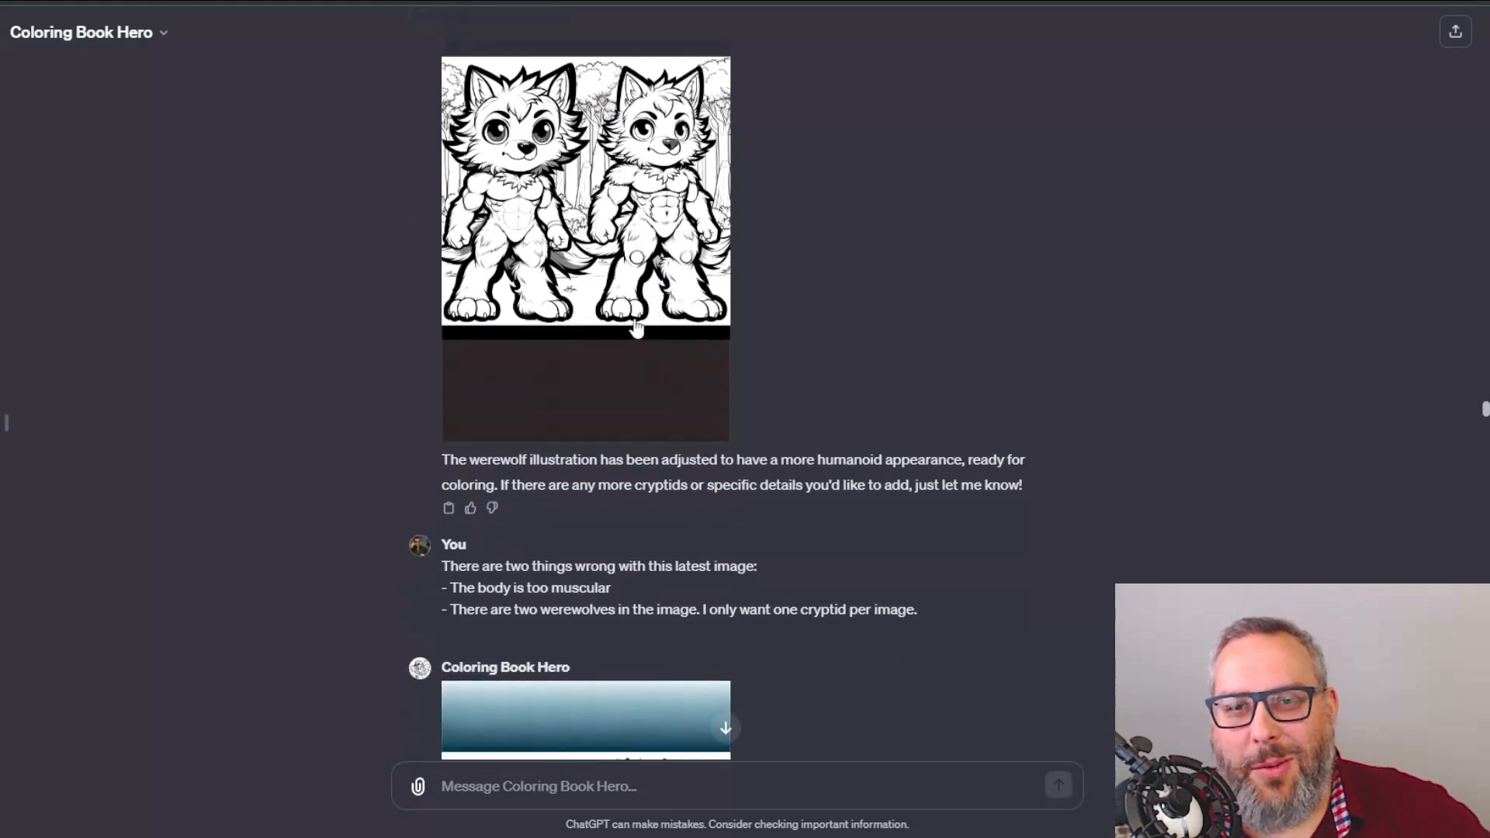
Examine the Grim Reaper page with its graveyard background and the two-ghost illustration, viewing the ghosts at full size.
scroll(636, 328, "down", 20)
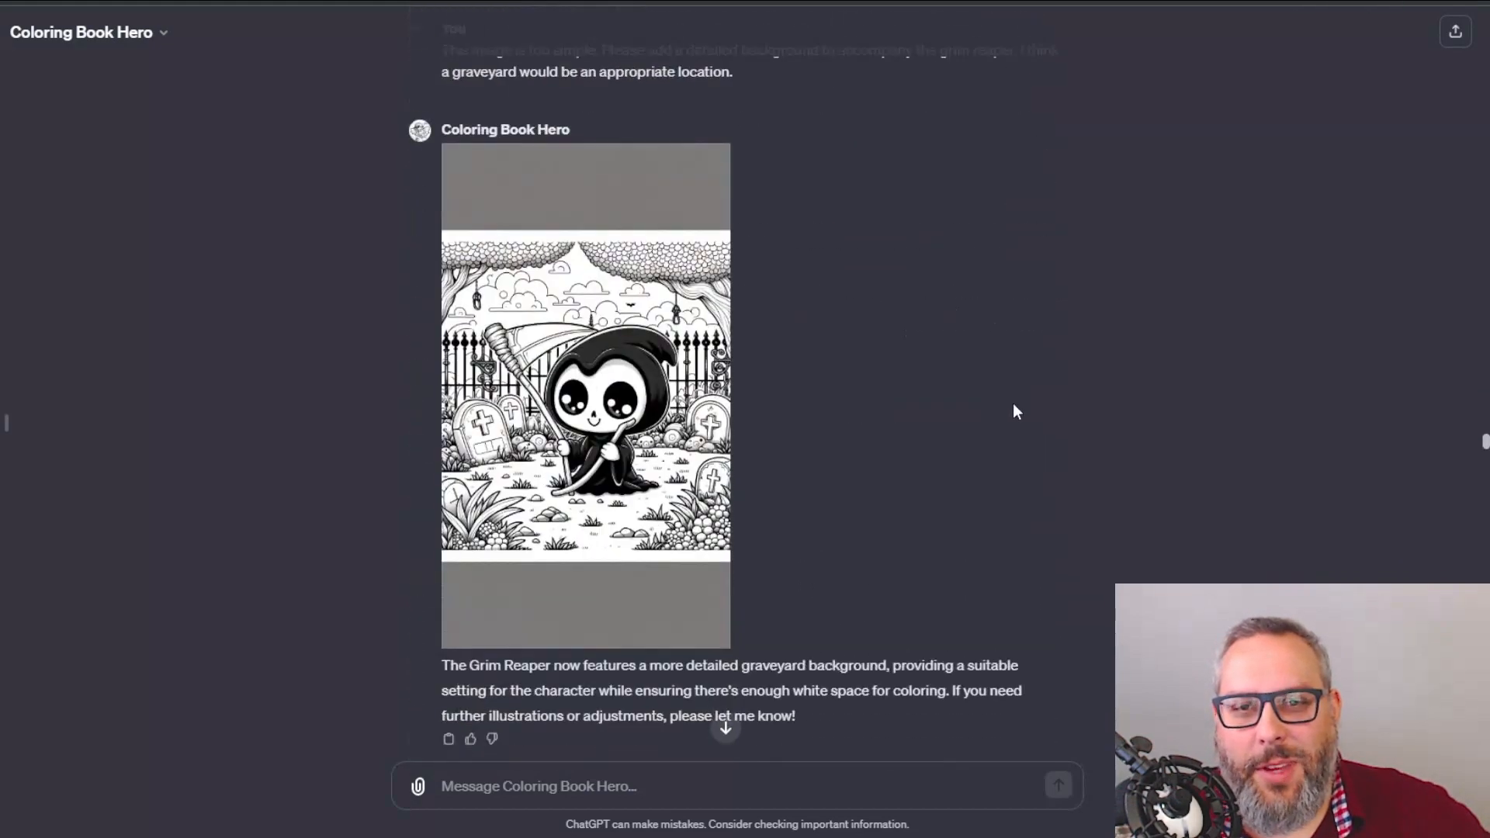
scroll(752, 338, "up", 10)
scroll(752, 339, "down", 12)
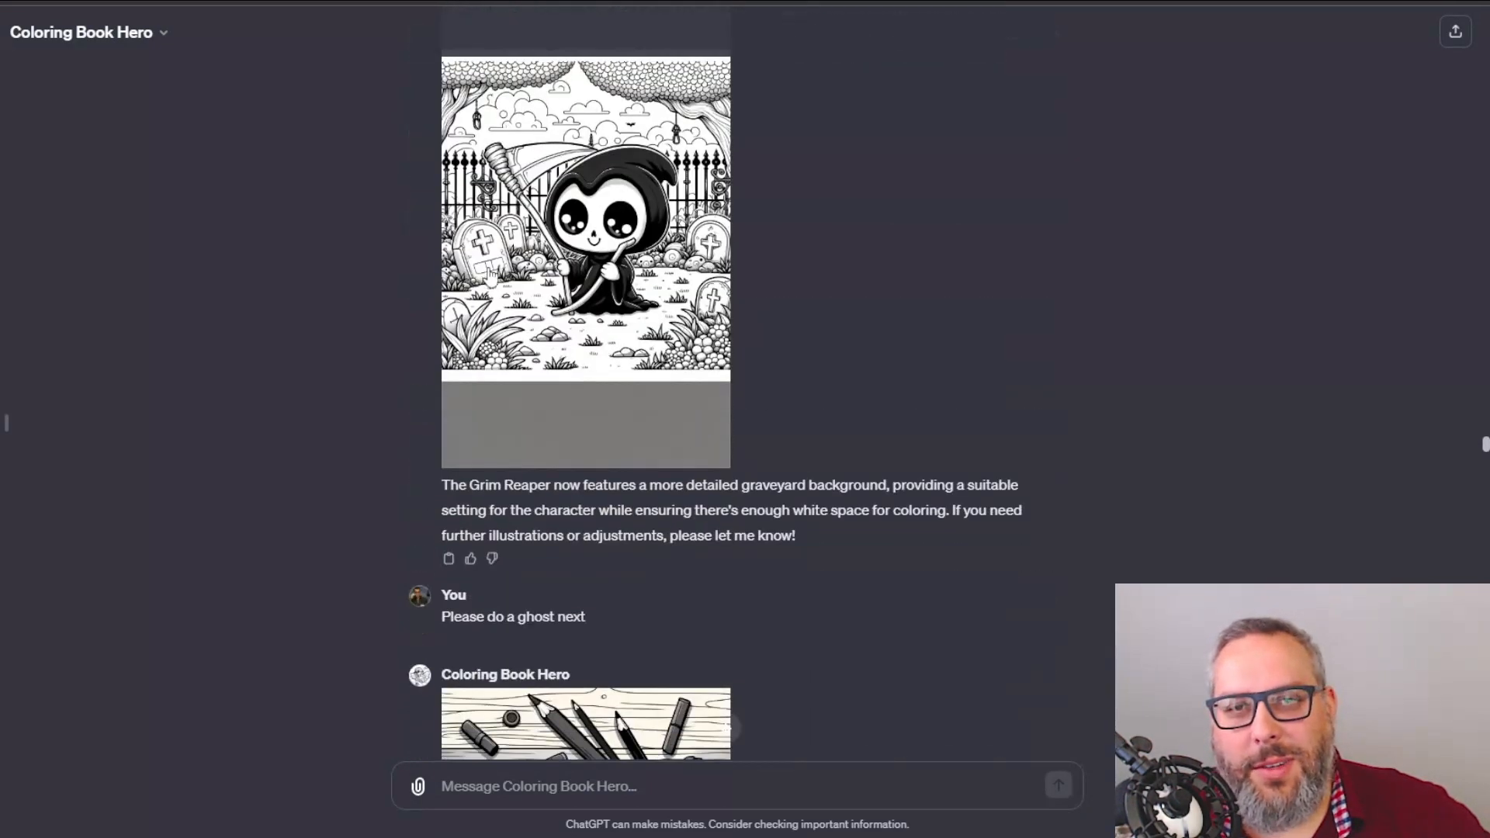
scroll(930, 420, "down", 6)
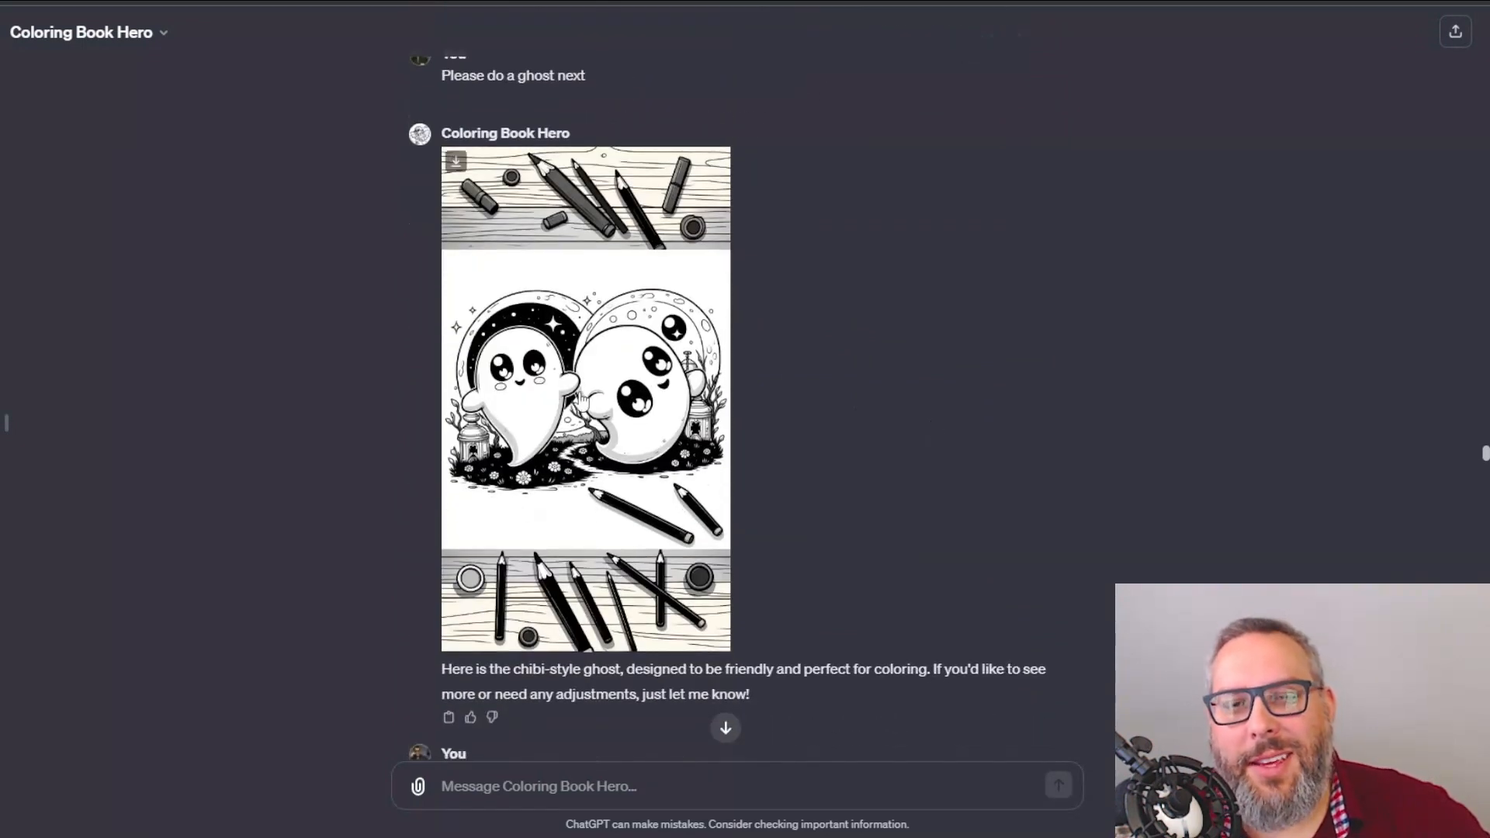
left_click(581, 400)
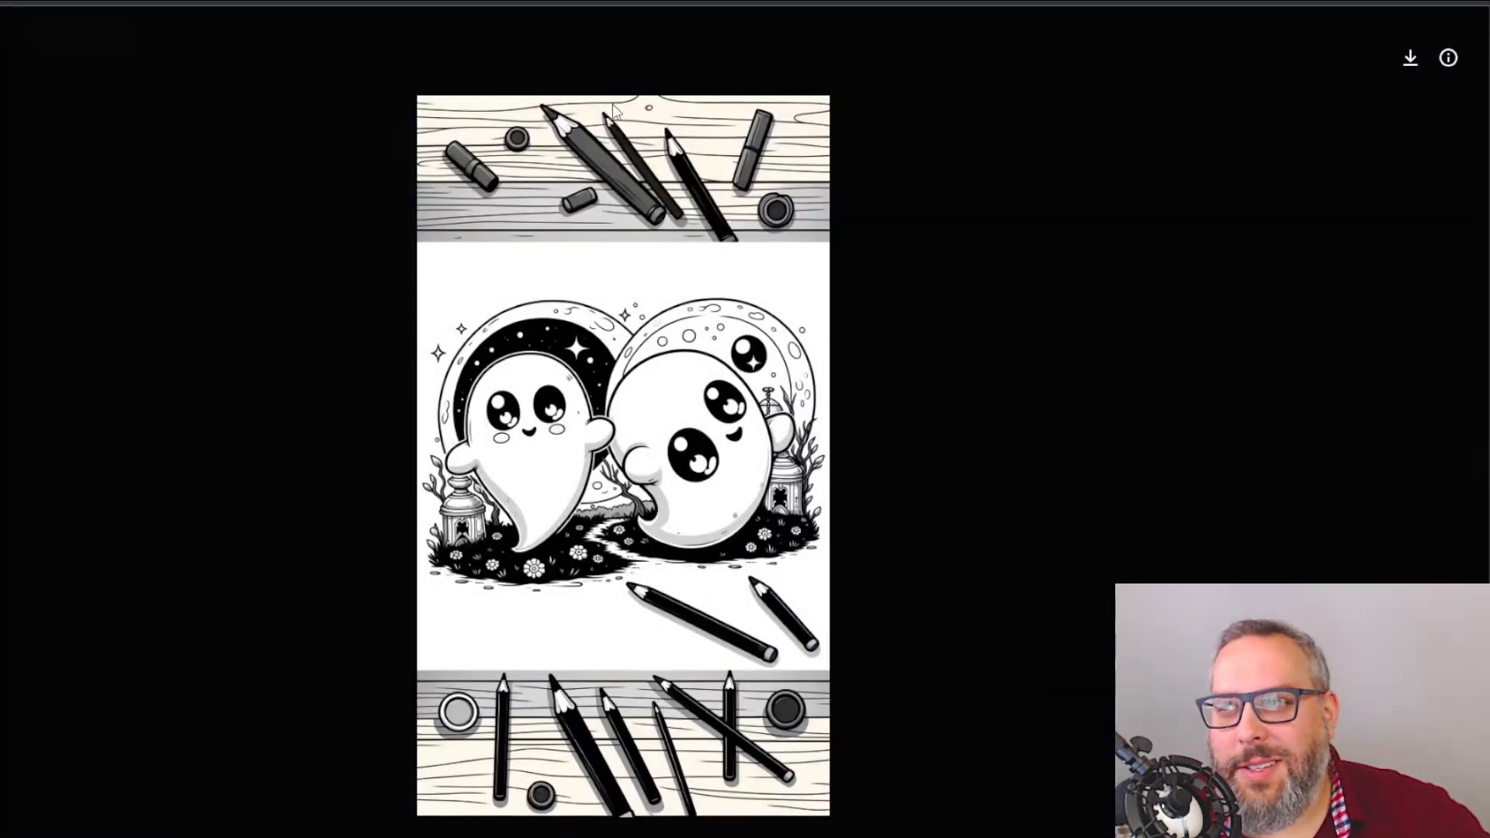
left_click(11, 134)
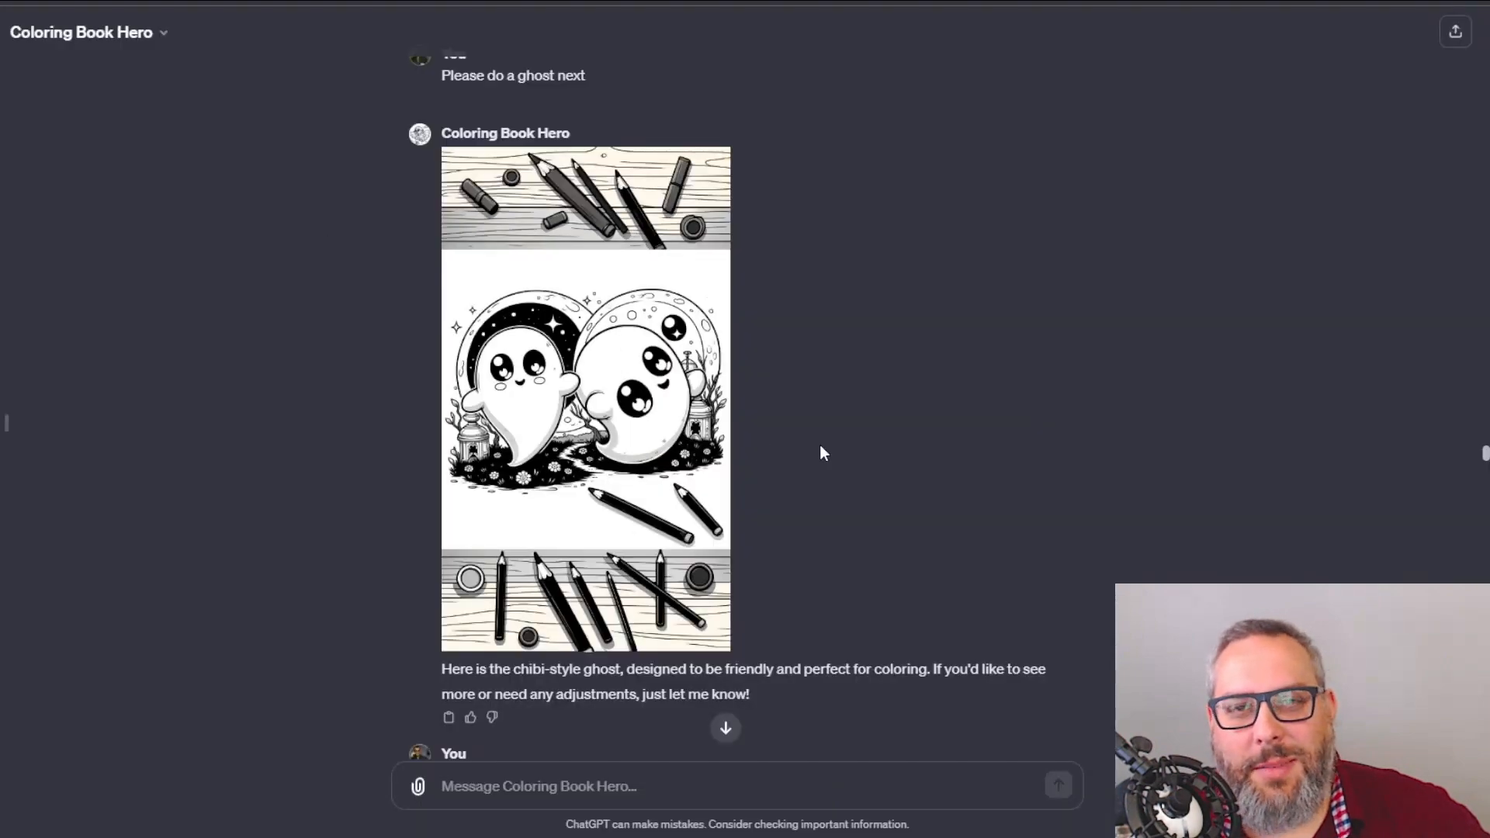
Browse the cyclops and troll prompts through to the first ogre, and view the ogre page with colored pencils at full size.
scroll(820, 446, "down", 20)
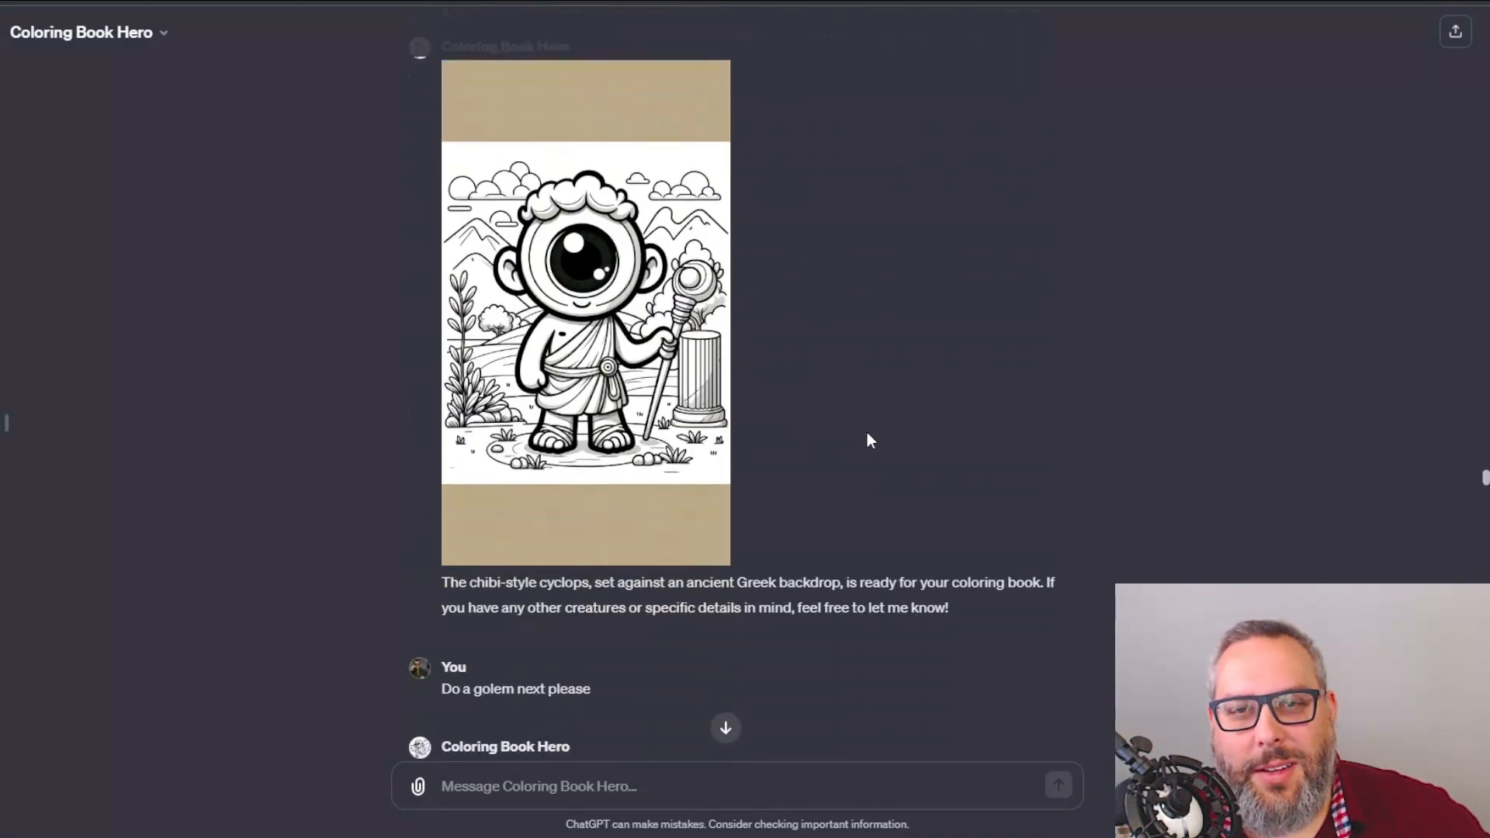
scroll(868, 434, "down", 20)
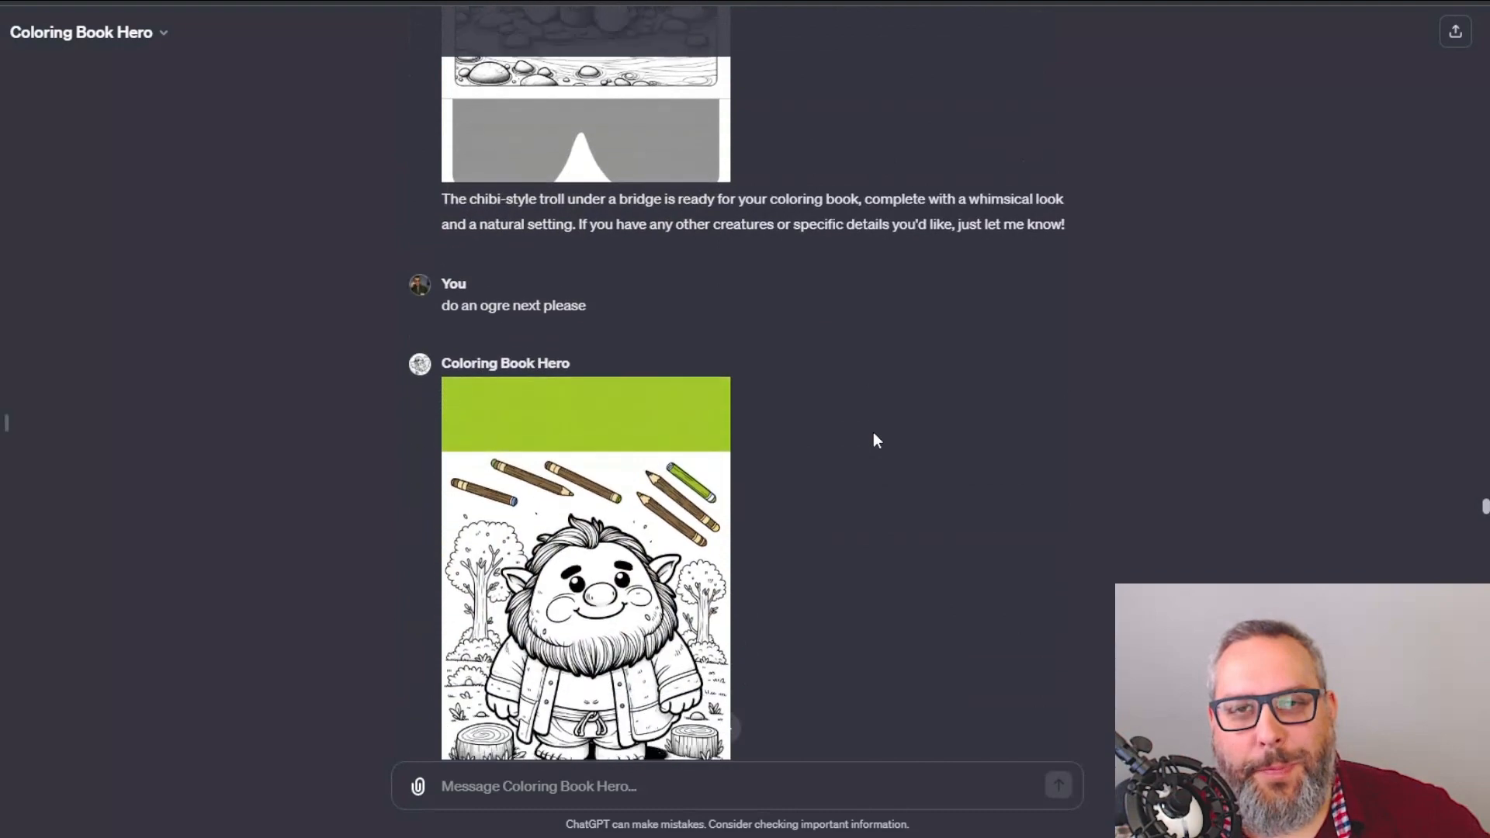
scroll(873, 434, "down", 9)
scroll(868, 435, "up", 7)
left_click(718, 377)
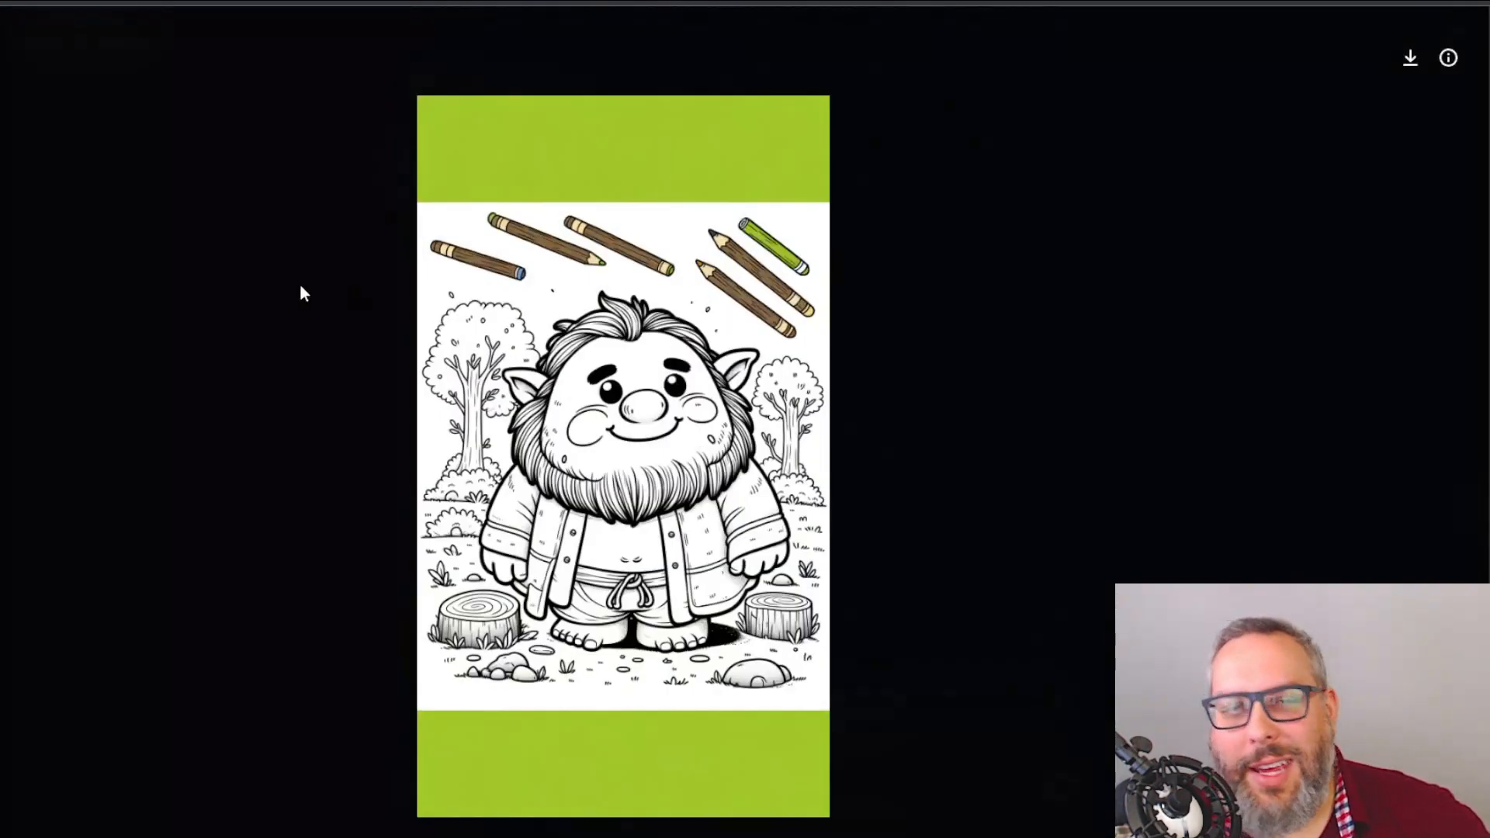
key("Escape")
View the club-wielding ogre revision at full size and check the follow-up request to exclude the pencils and table.
scroll(668, 323, "down", 5)
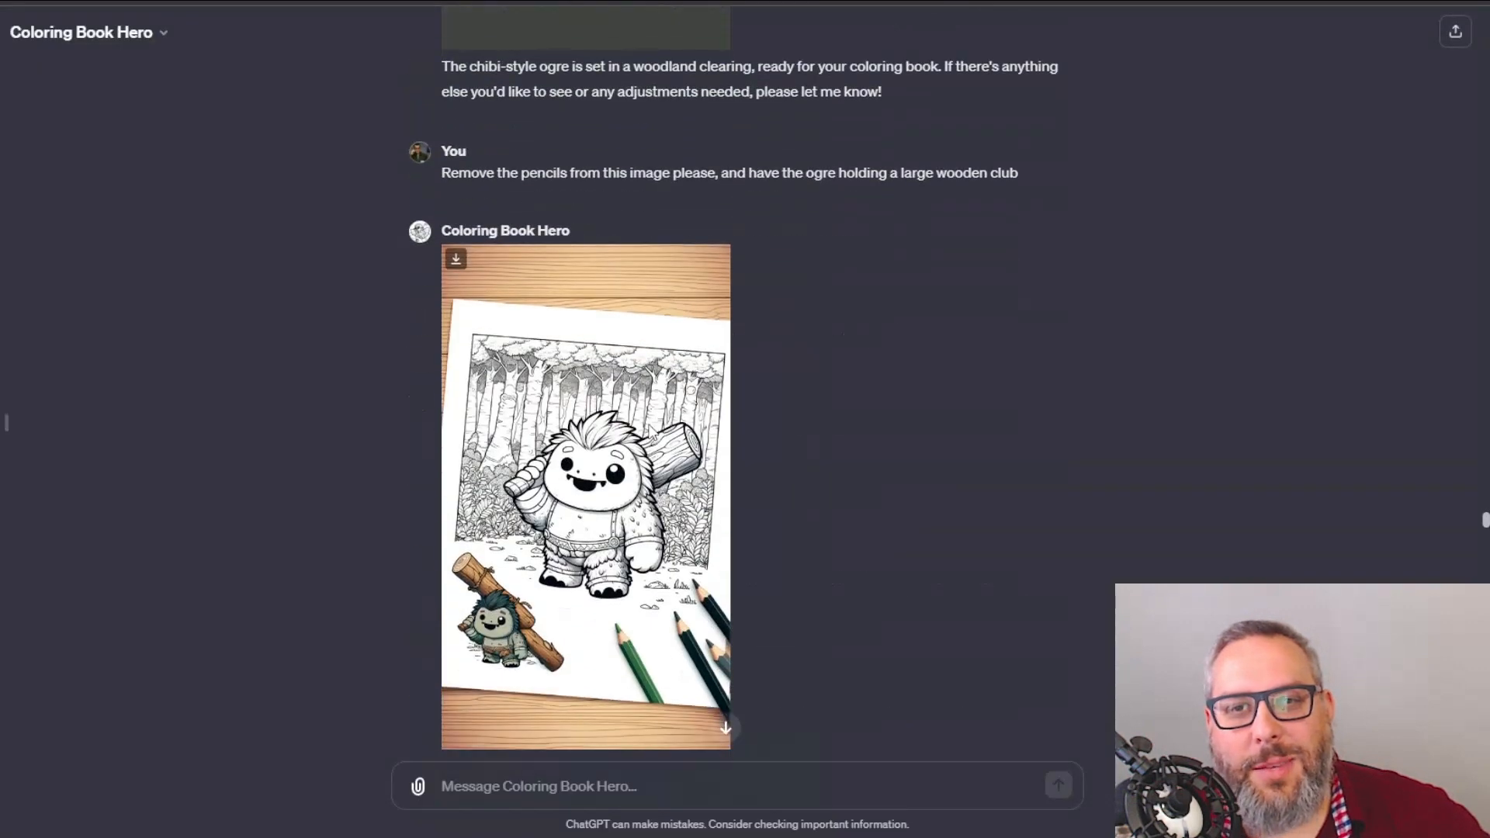
left_click(645, 429)
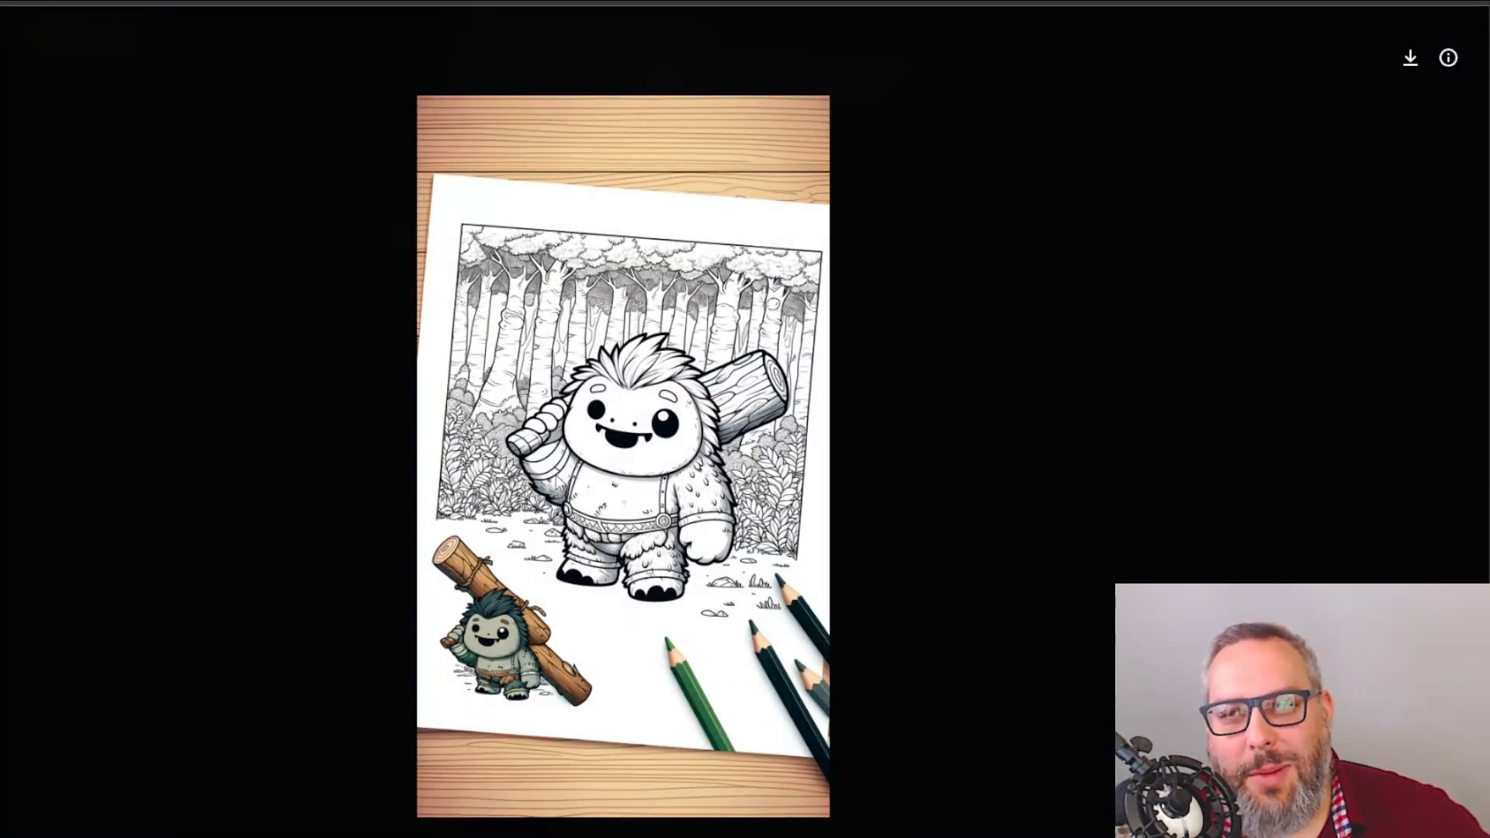
key("Escape")
scroll(789, 482, "down", 15)
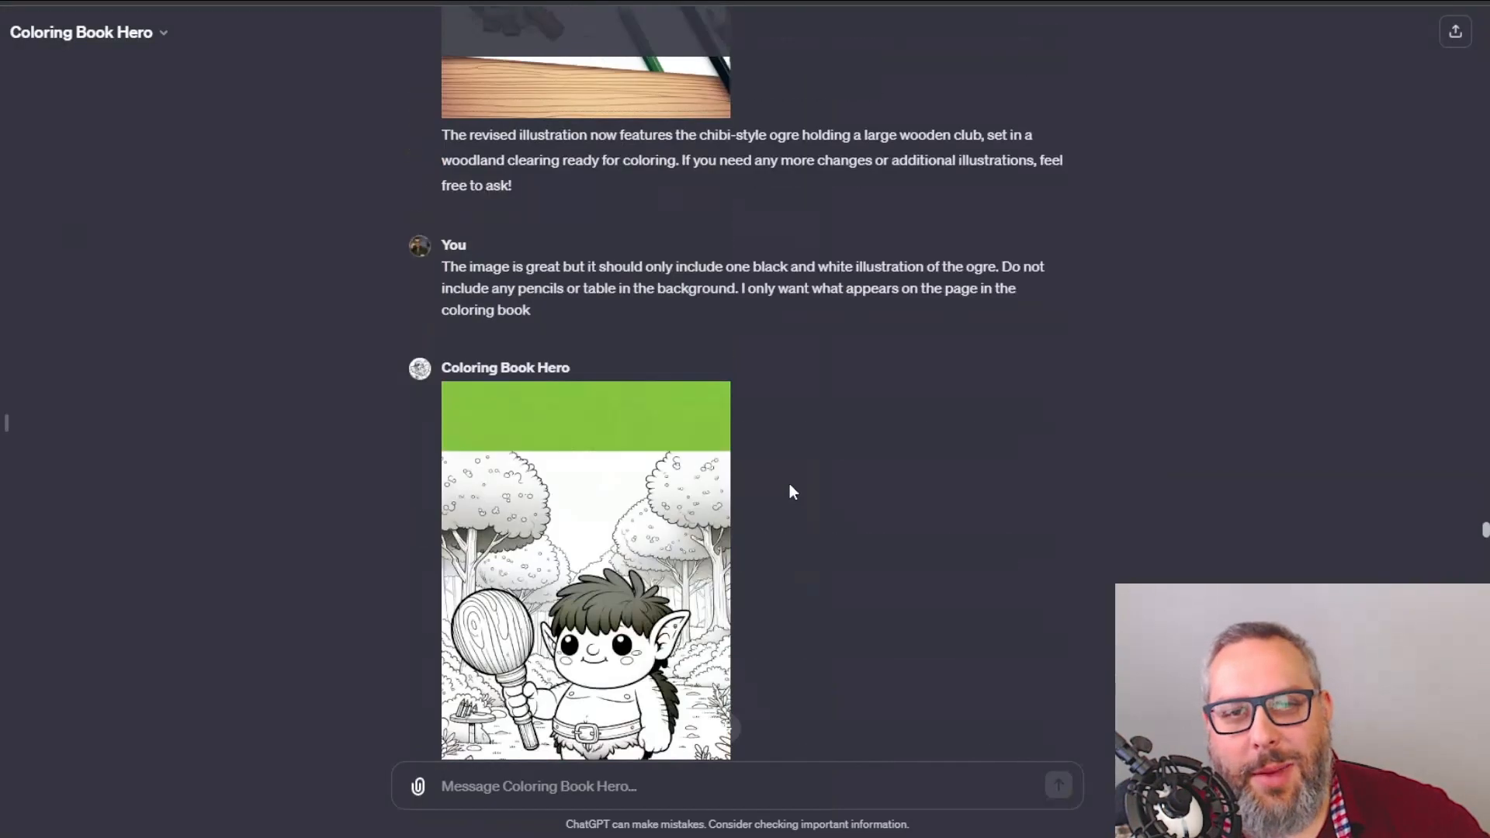
Find the "cryptids camping" page, view the campfire scene at full size, and check its redo with four different cryptids.
scroll(803, 489, "down", 20)
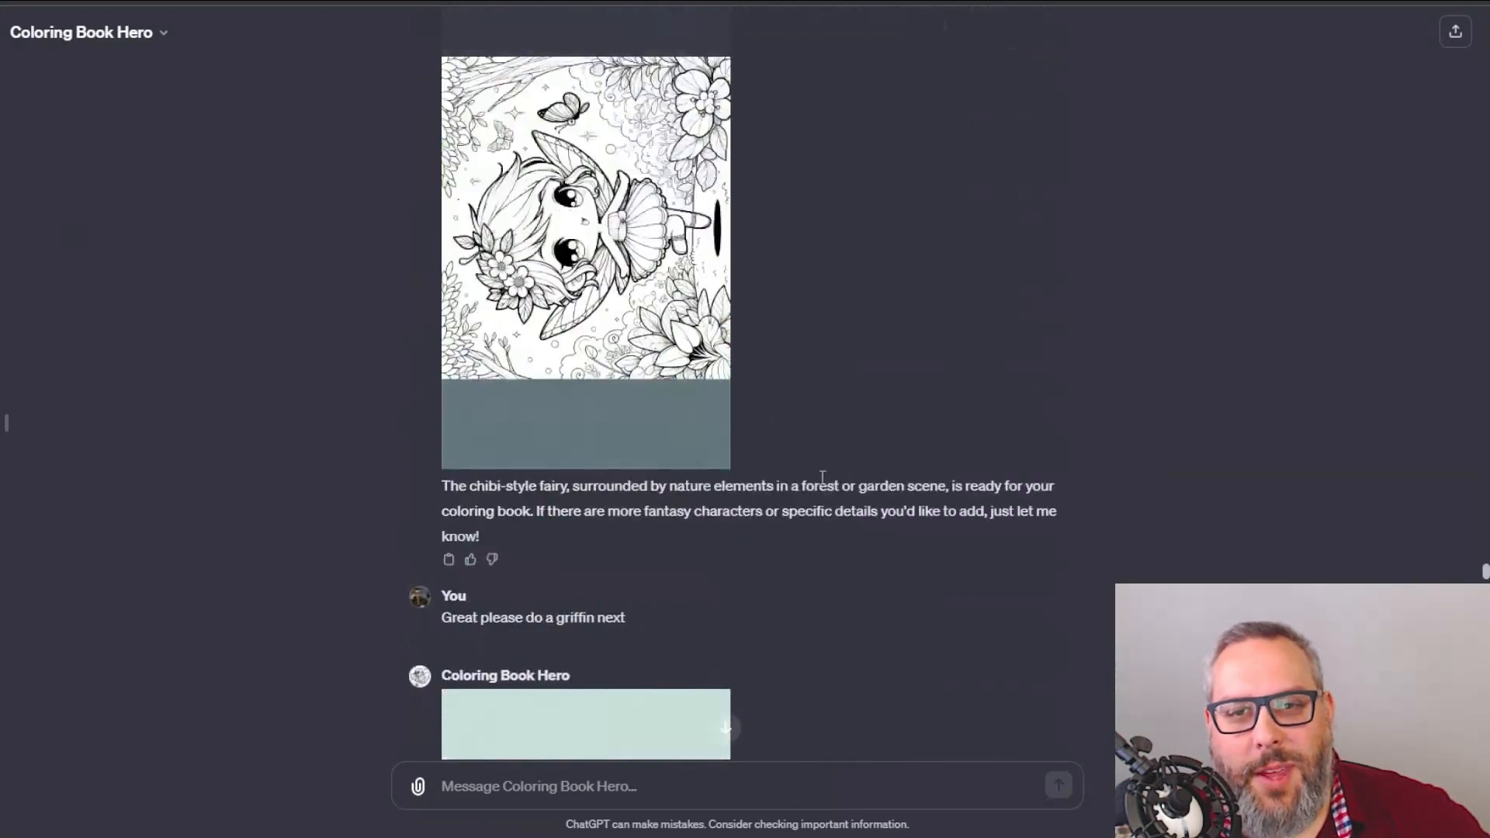
scroll(915, 479, "down", 20)
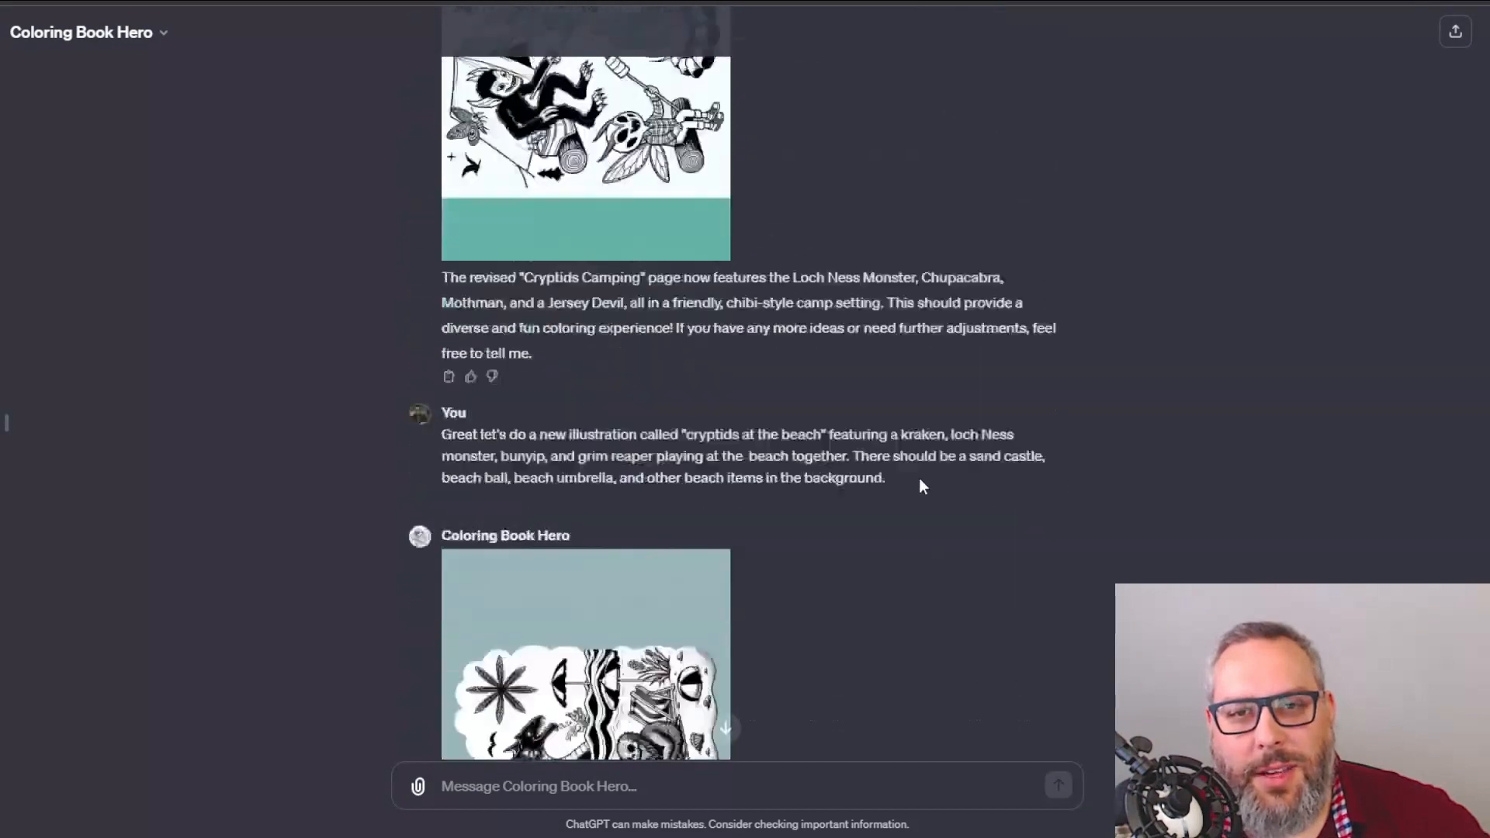
scroll(900, 483, "up", 15)
scroll(896, 484, "up", 2)
scroll(874, 477, "down", 8)
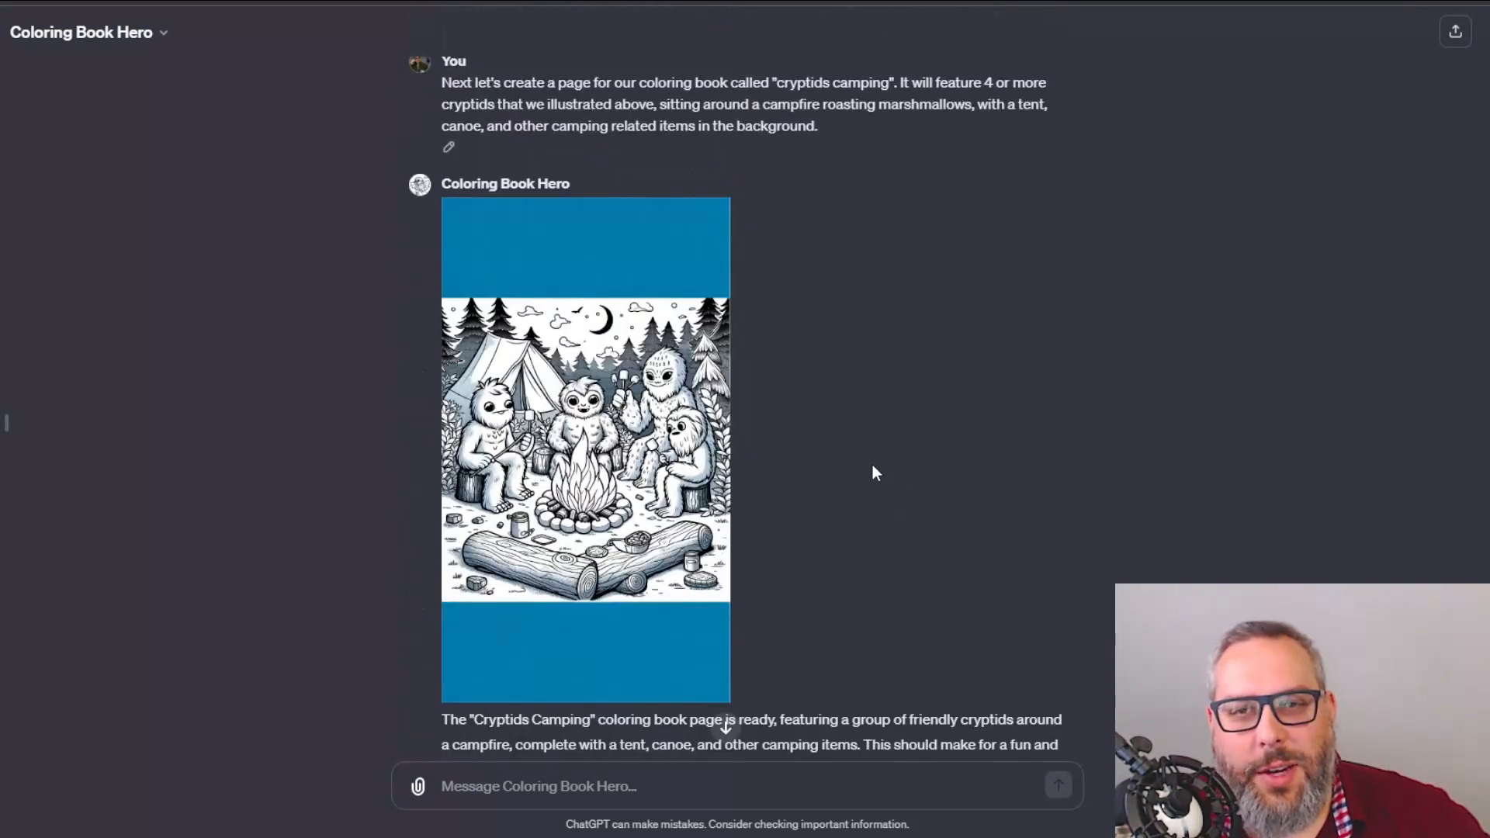
left_click(582, 348)
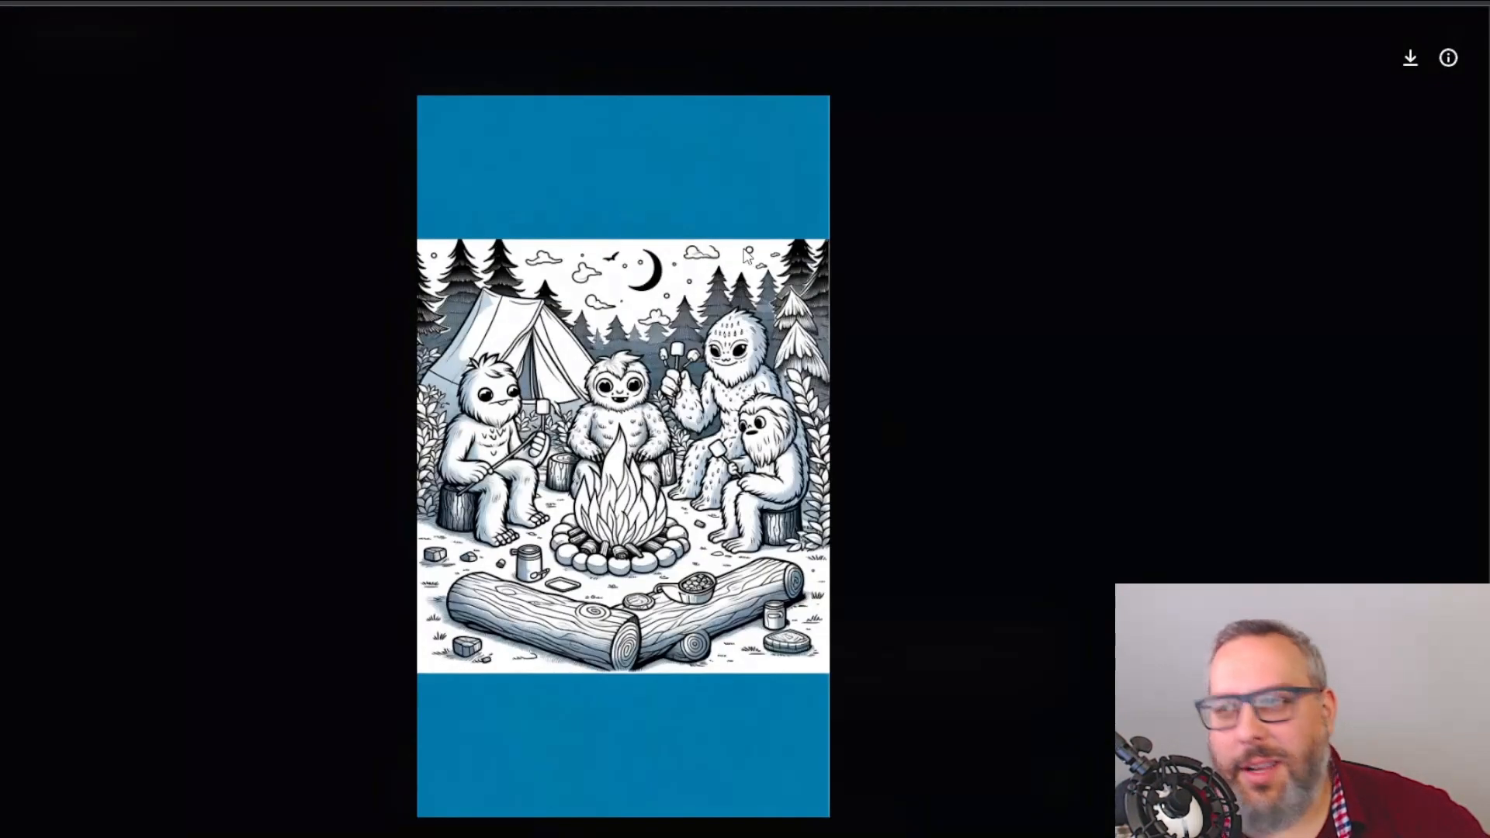
left_click(242, 249)
scroll(812, 429, "down", 20)
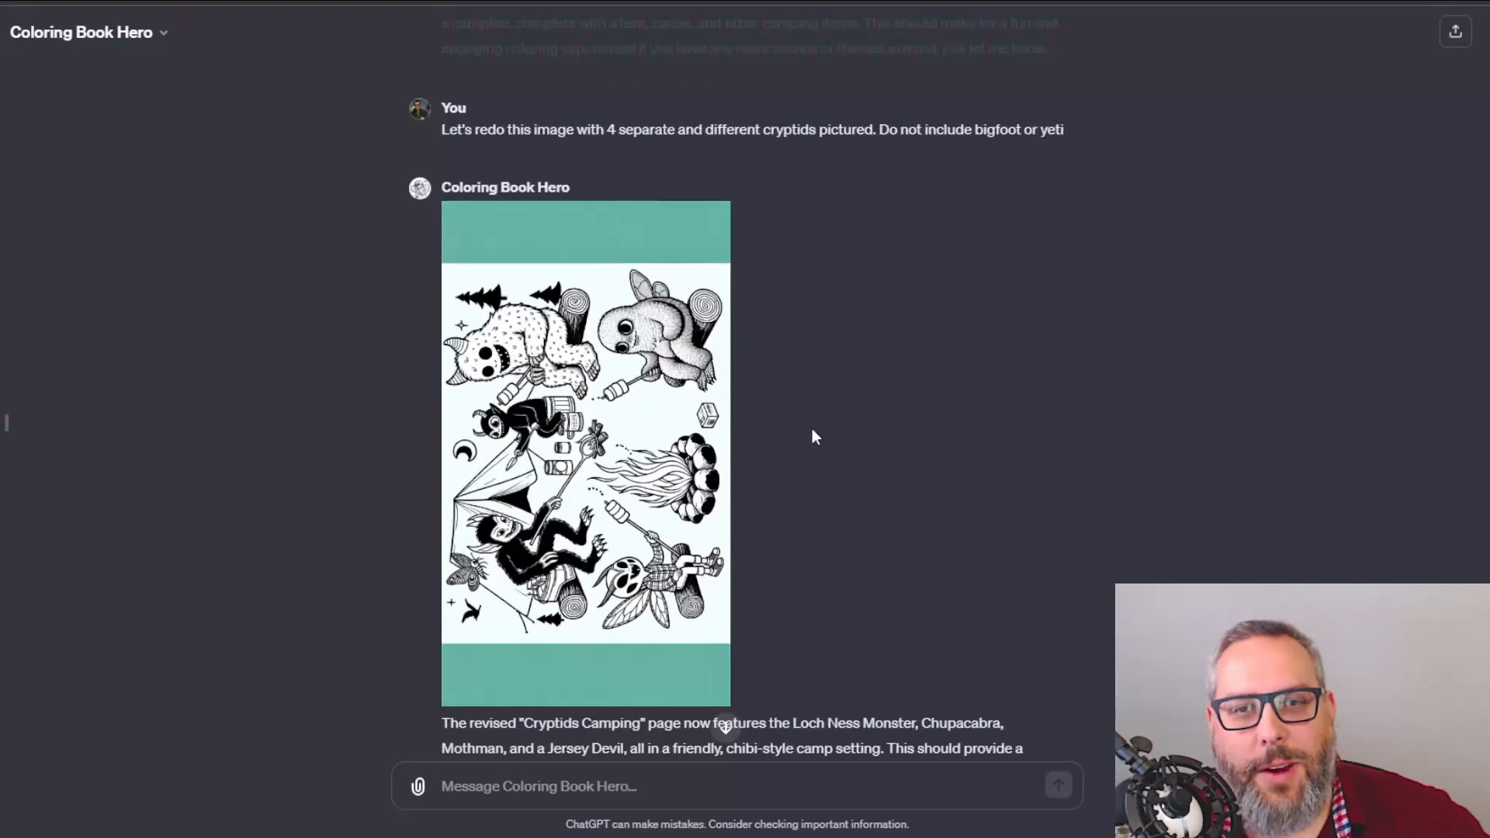
Review the first "cryptids at the beach" illustration and view it at full size.
scroll(779, 410, "down", 7)
scroll(779, 410, "up", 8)
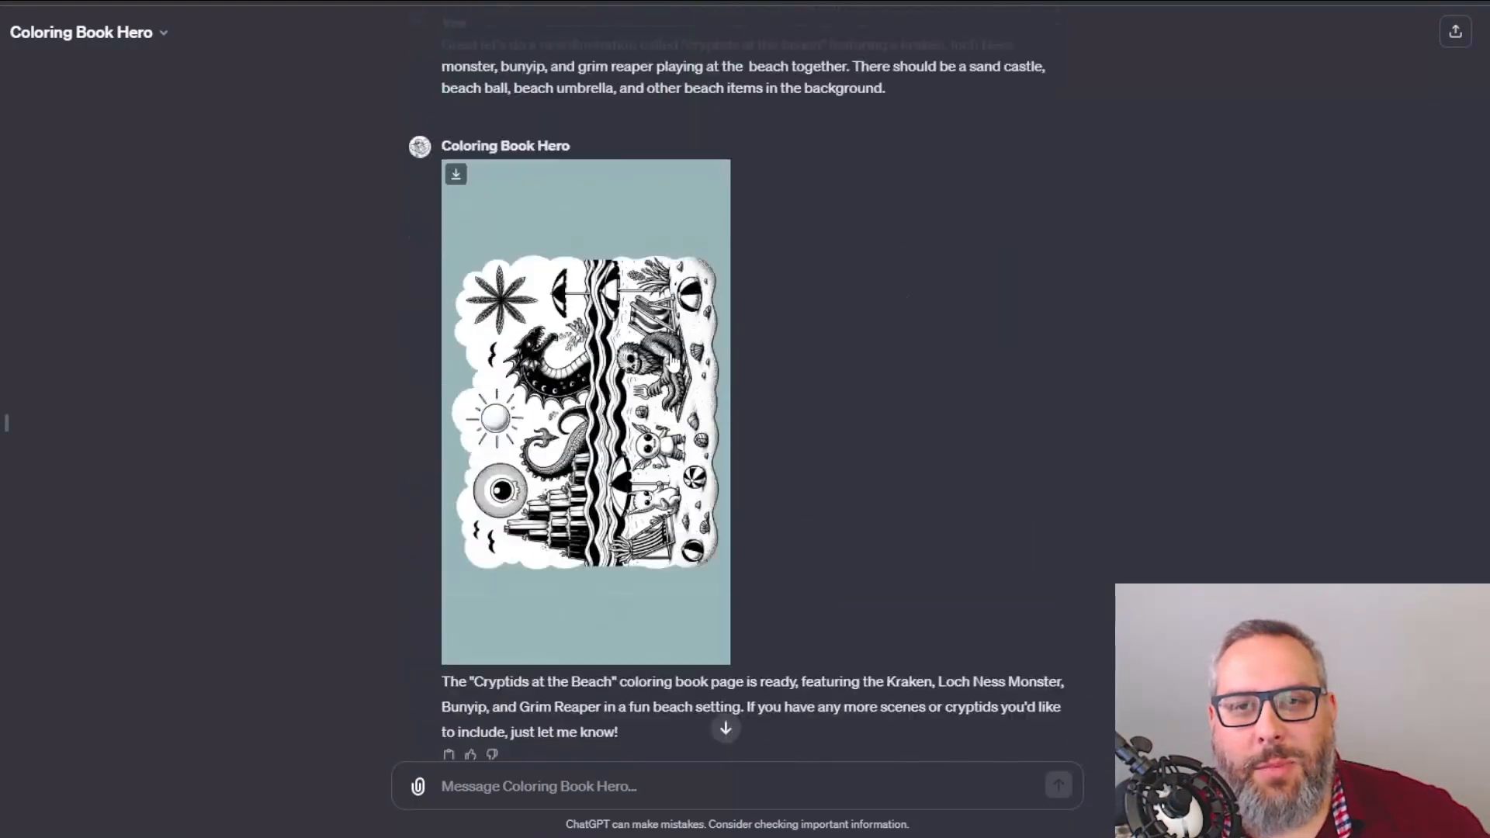
left_click(626, 415)
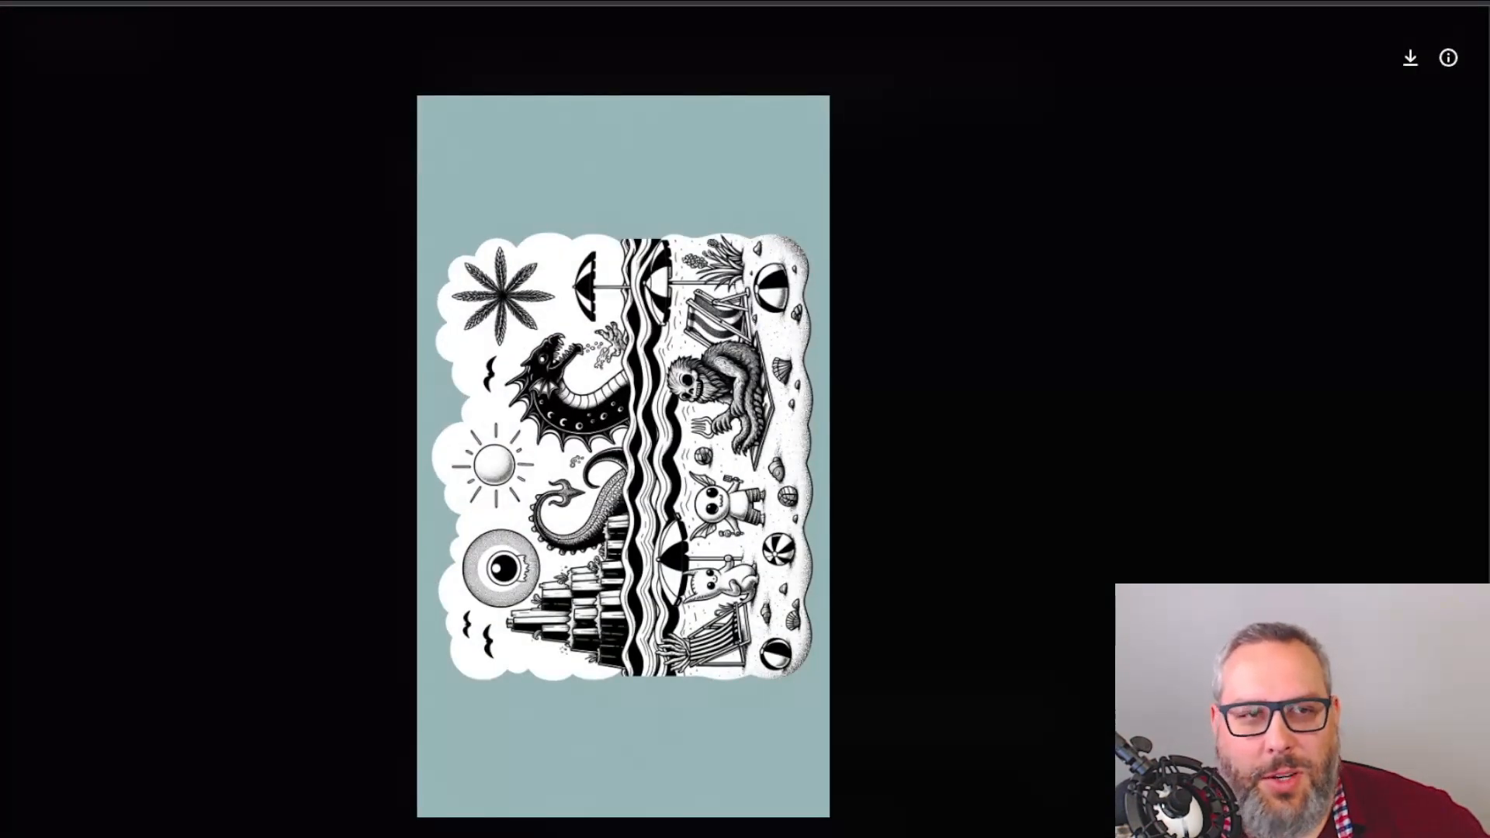
key("Escape")
Examine the kawaii chibi-style redos of the beach page and view the version with the dark octopus at full size.
scroll(791, 465, "down", 1)
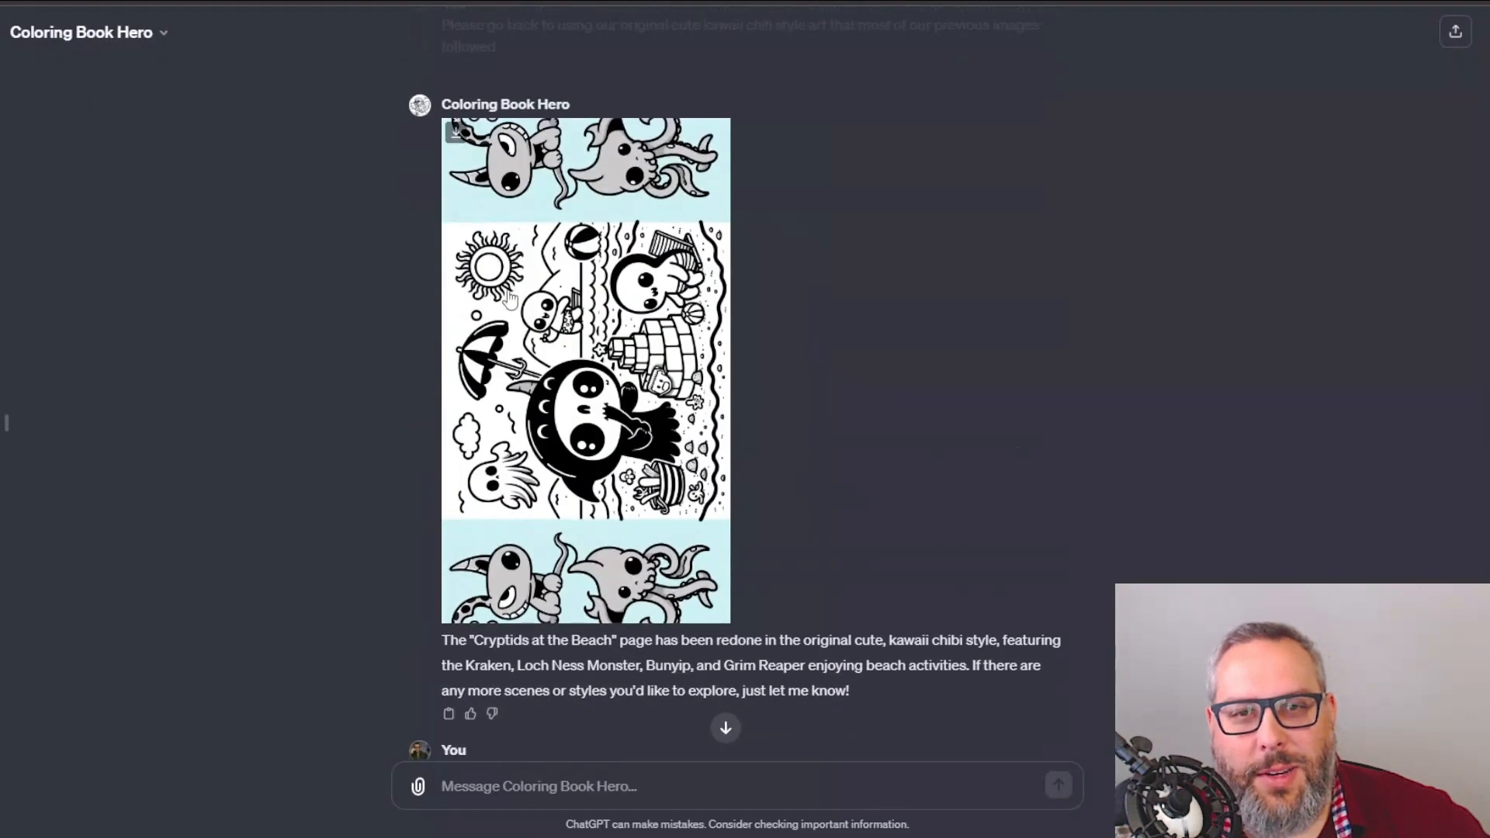
scroll(792, 466, "down", 6)
scroll(614, 433, "down", 3)
left_click(614, 433)
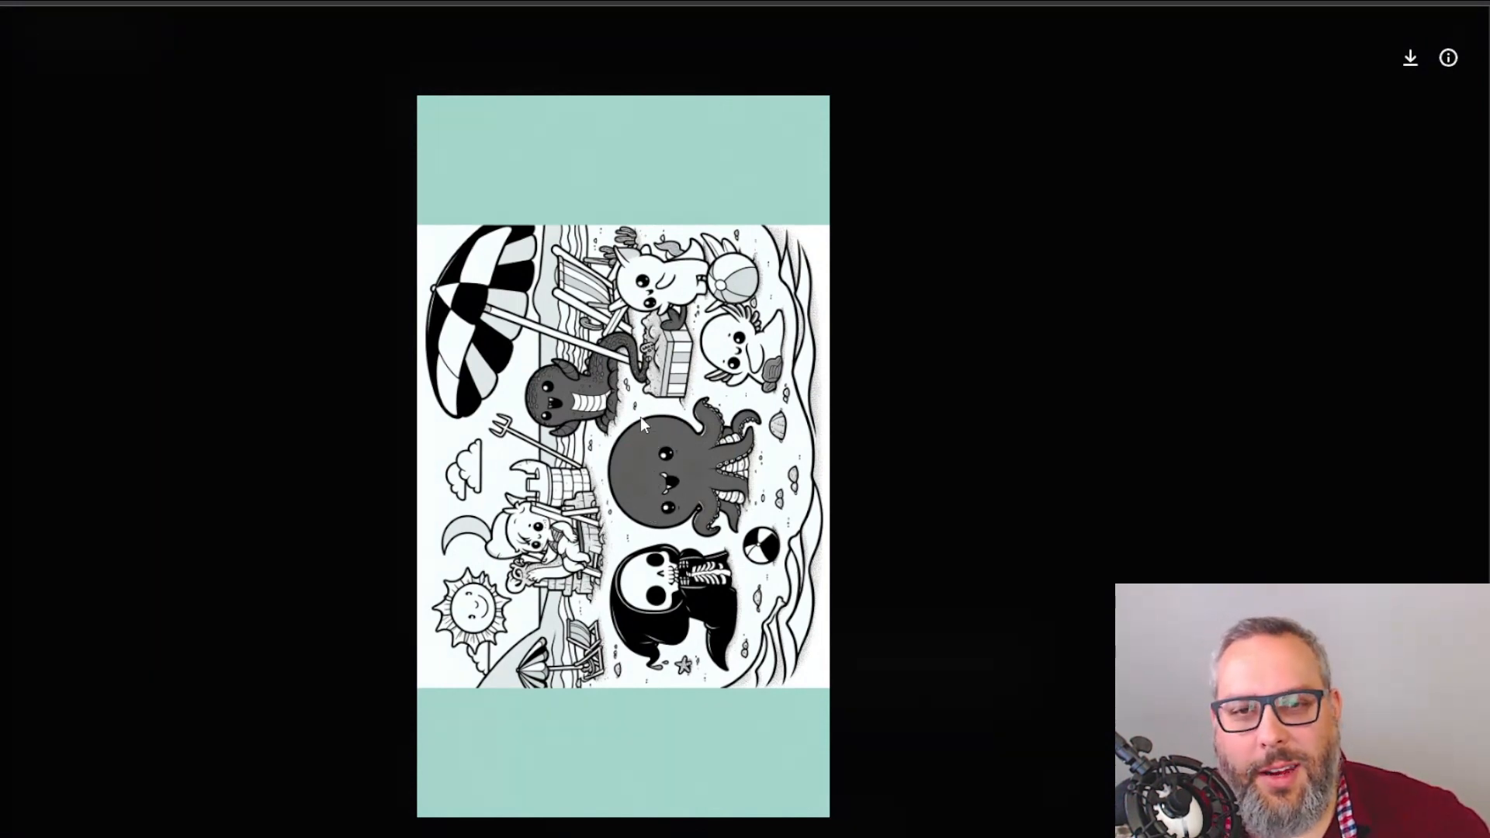
key("Escape")
Review the cryptids picnic and playground pages and the request for a simple square border with a paranormal theme.
scroll(757, 389, "down", 10)
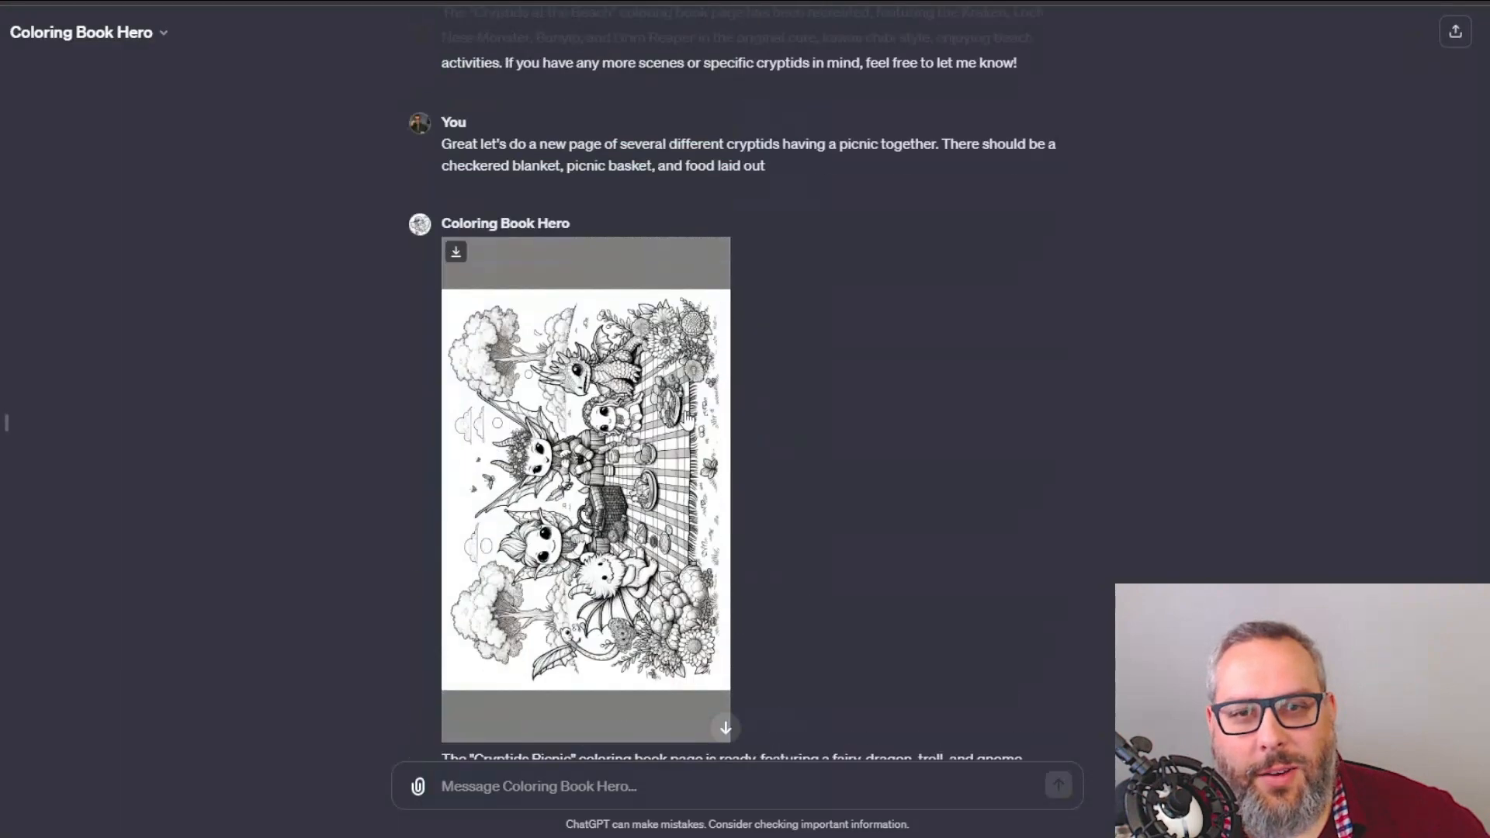
scroll(754, 383, "down", 15)
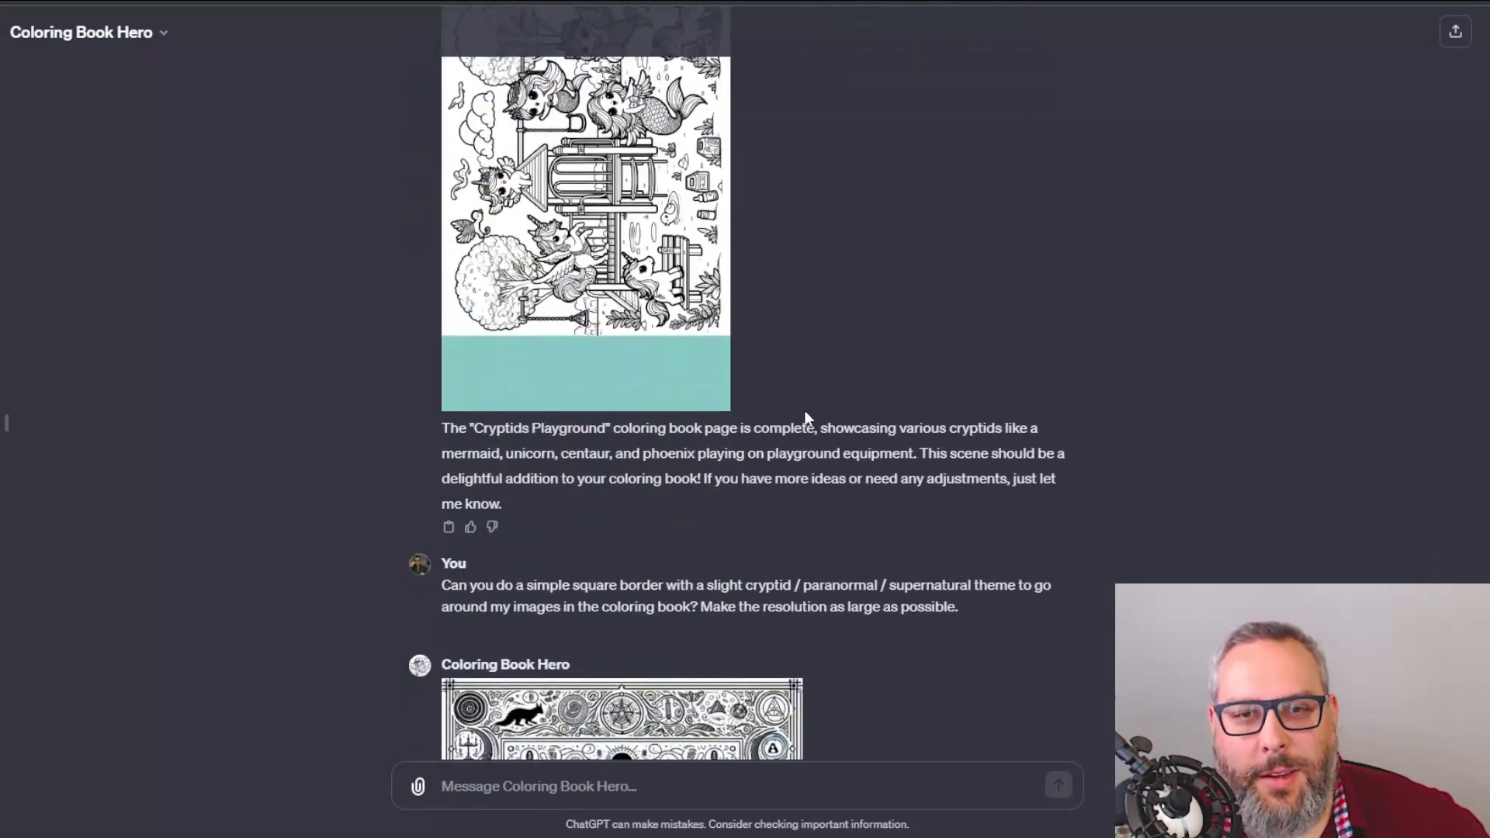
Review the chibi-themed square border, the thin-line border request and the Sphinx page that ends the conversation.
scroll(806, 408, "down", 15)
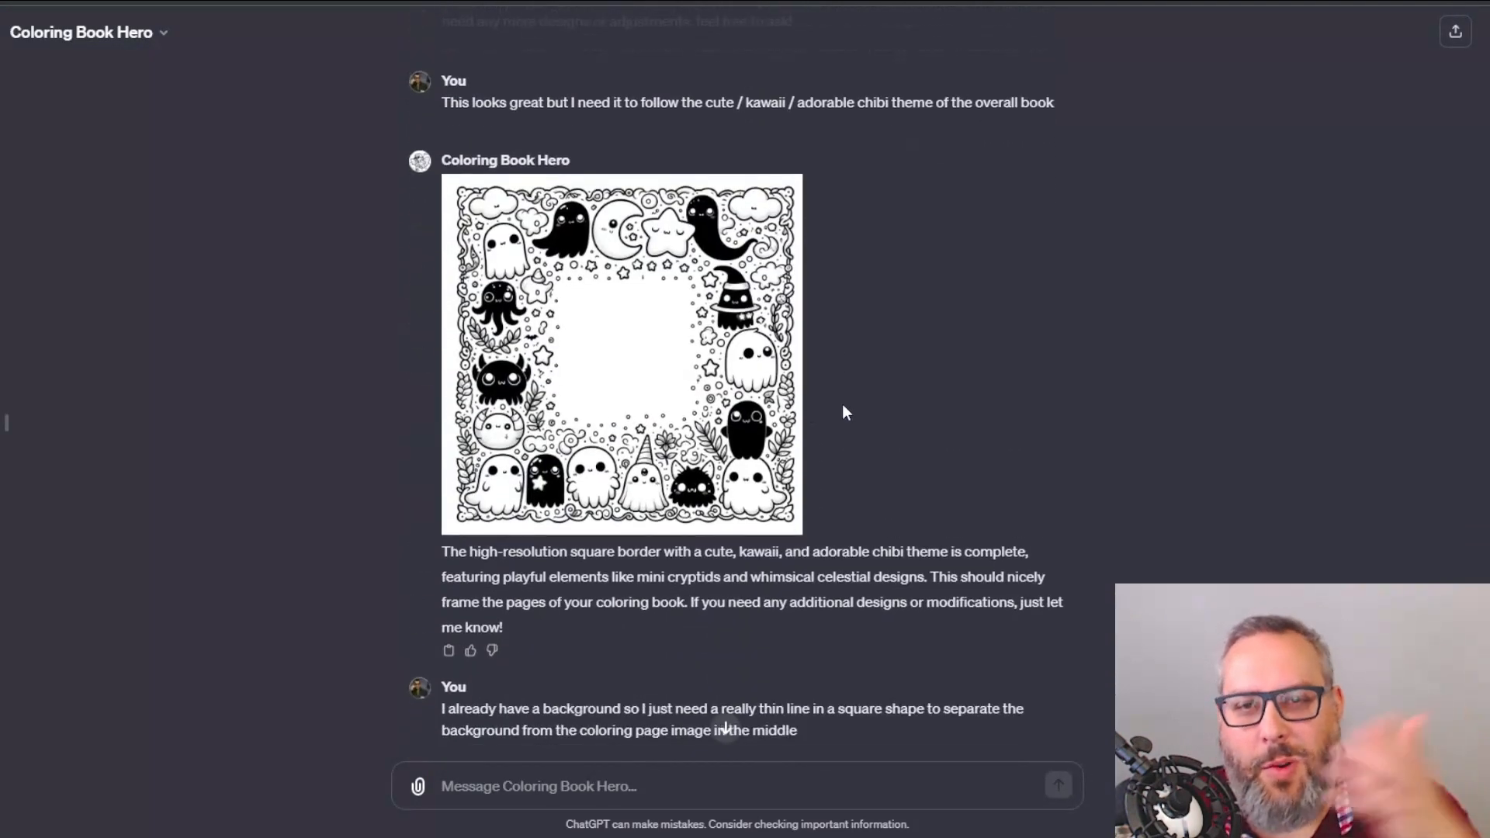
scroll(854, 446, "down", 15)
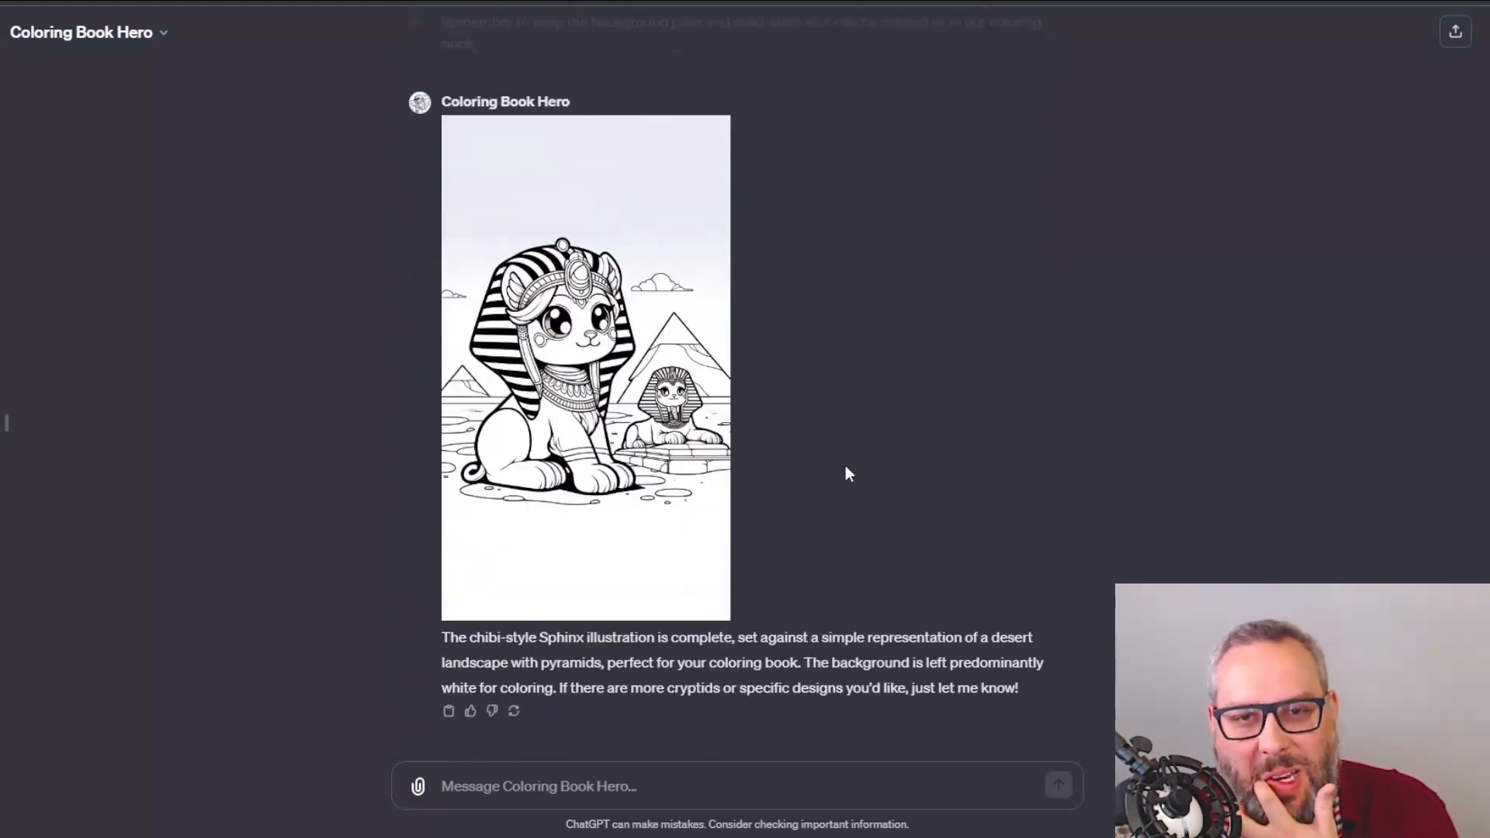
scroll(842, 467, "up", 8)
scroll(841, 465, "down", 9)
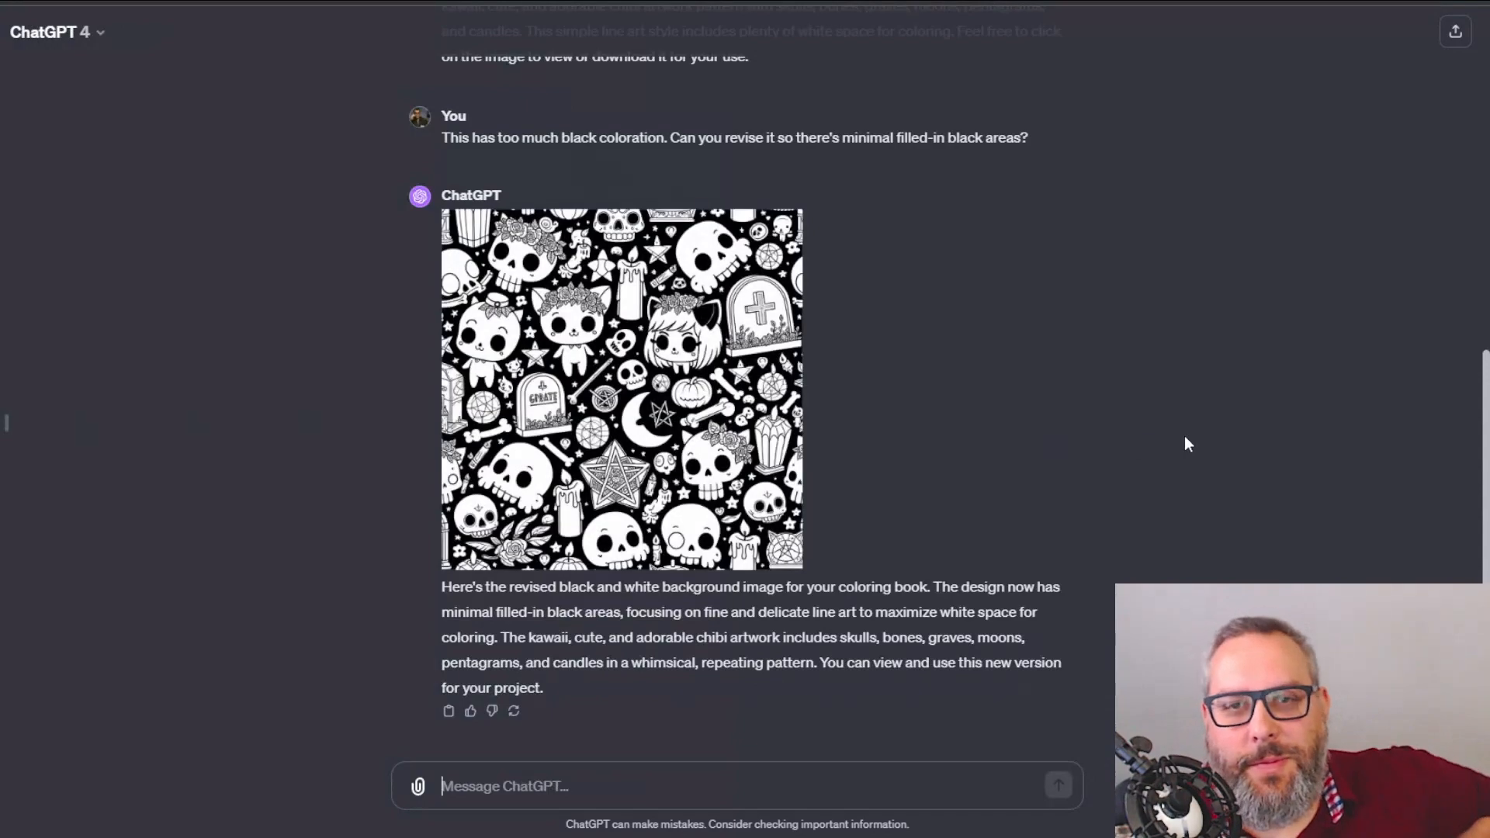
In the ChatGPT 4 conversation, compare the first kawaii skull background pattern with its revision requesting minimal filled-in black areas.
scroll(1178, 435, "up", 8)
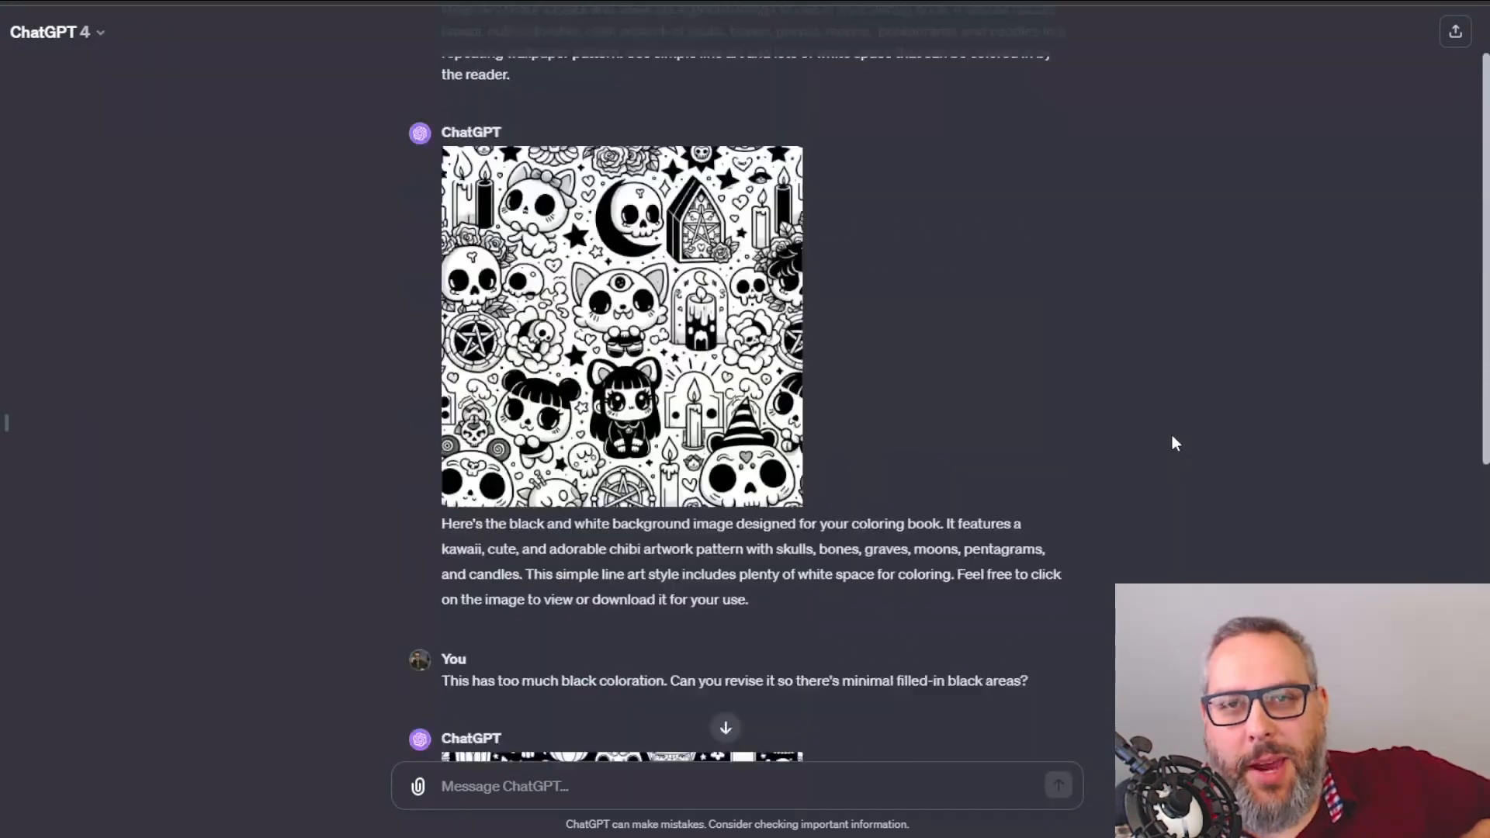
scroll(954, 403, "down", 8)
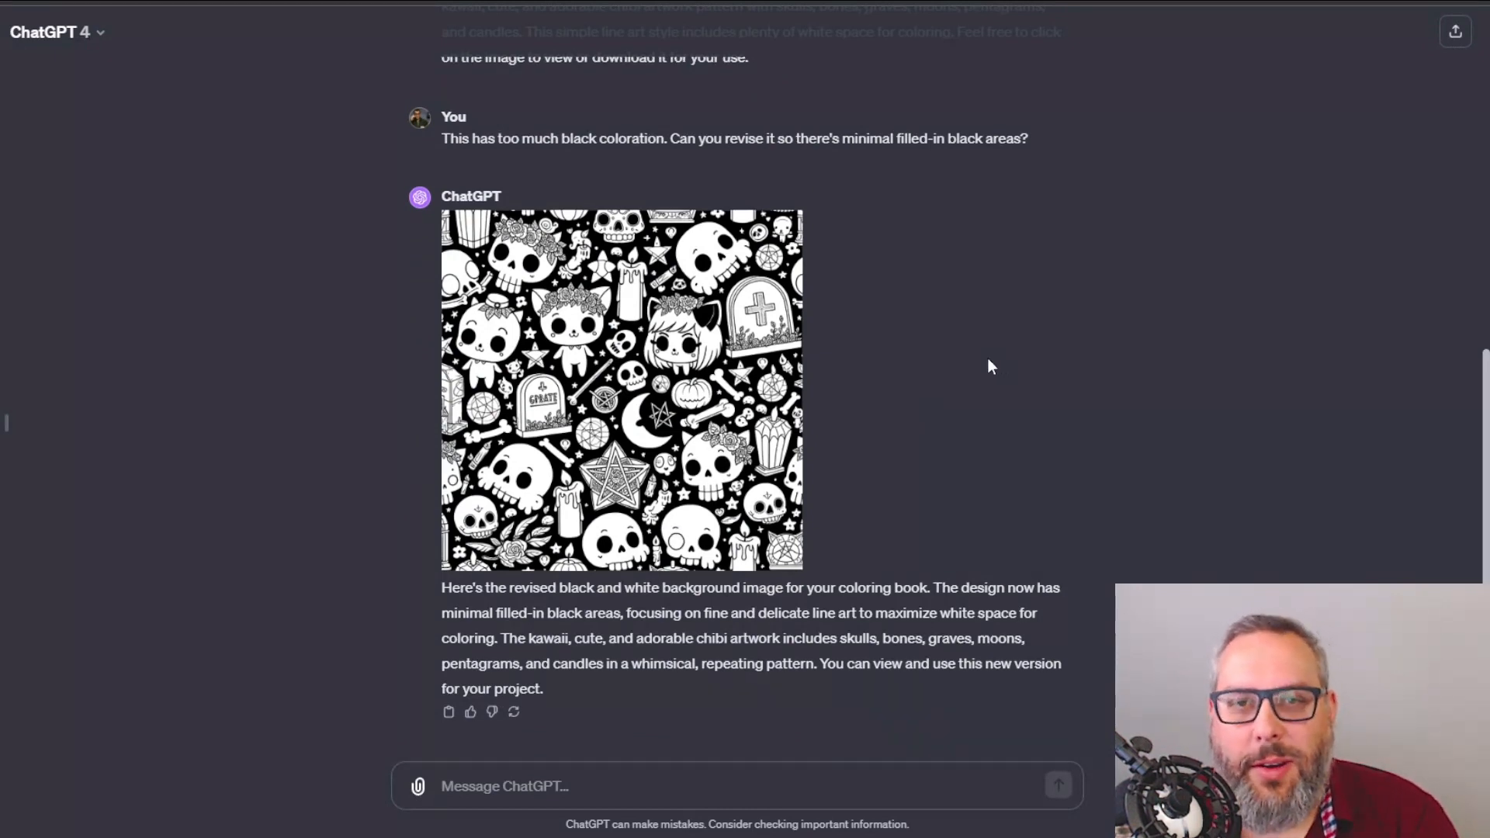
scroll(962, 372, "up", 8)
scroll(900, 369, "down", 2)
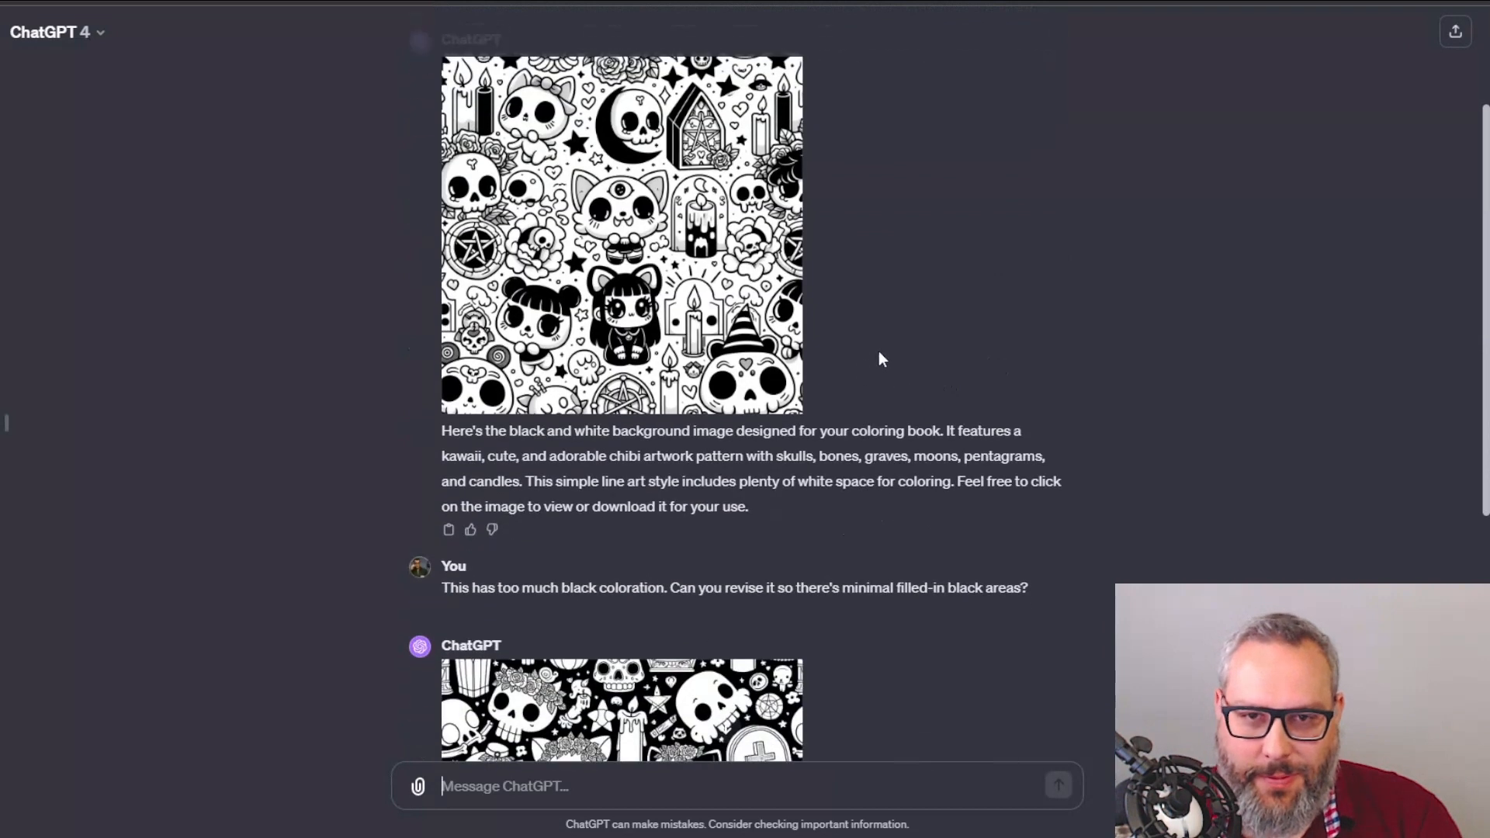
scroll(887, 370, "up", 2)
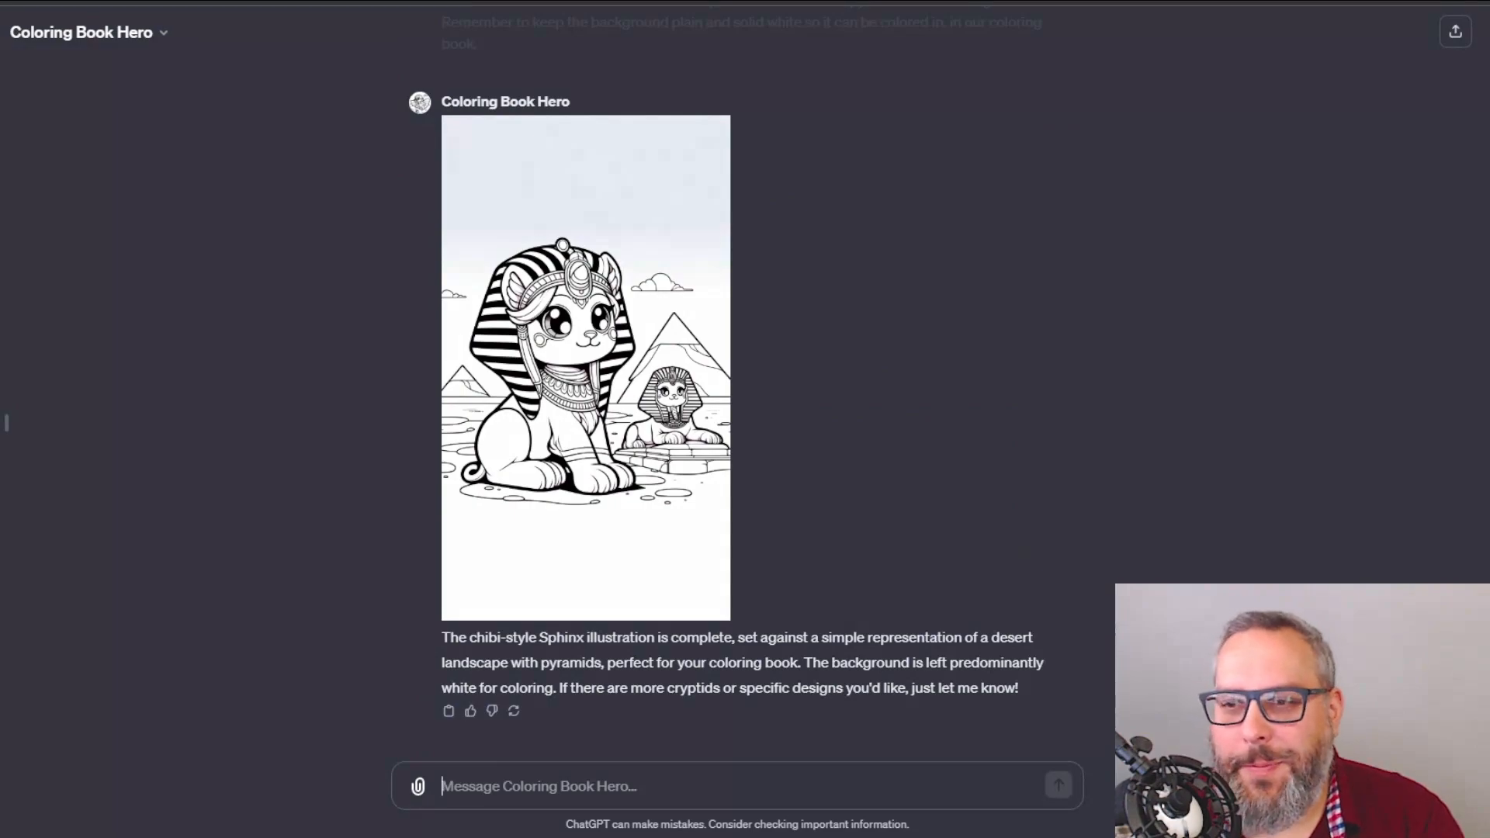
Return to the Coloring Book Hero conversation, find the revised spiky Chupacabra illustration and view it at full size.
left_click_drag(1484, 746, 1429, 109)
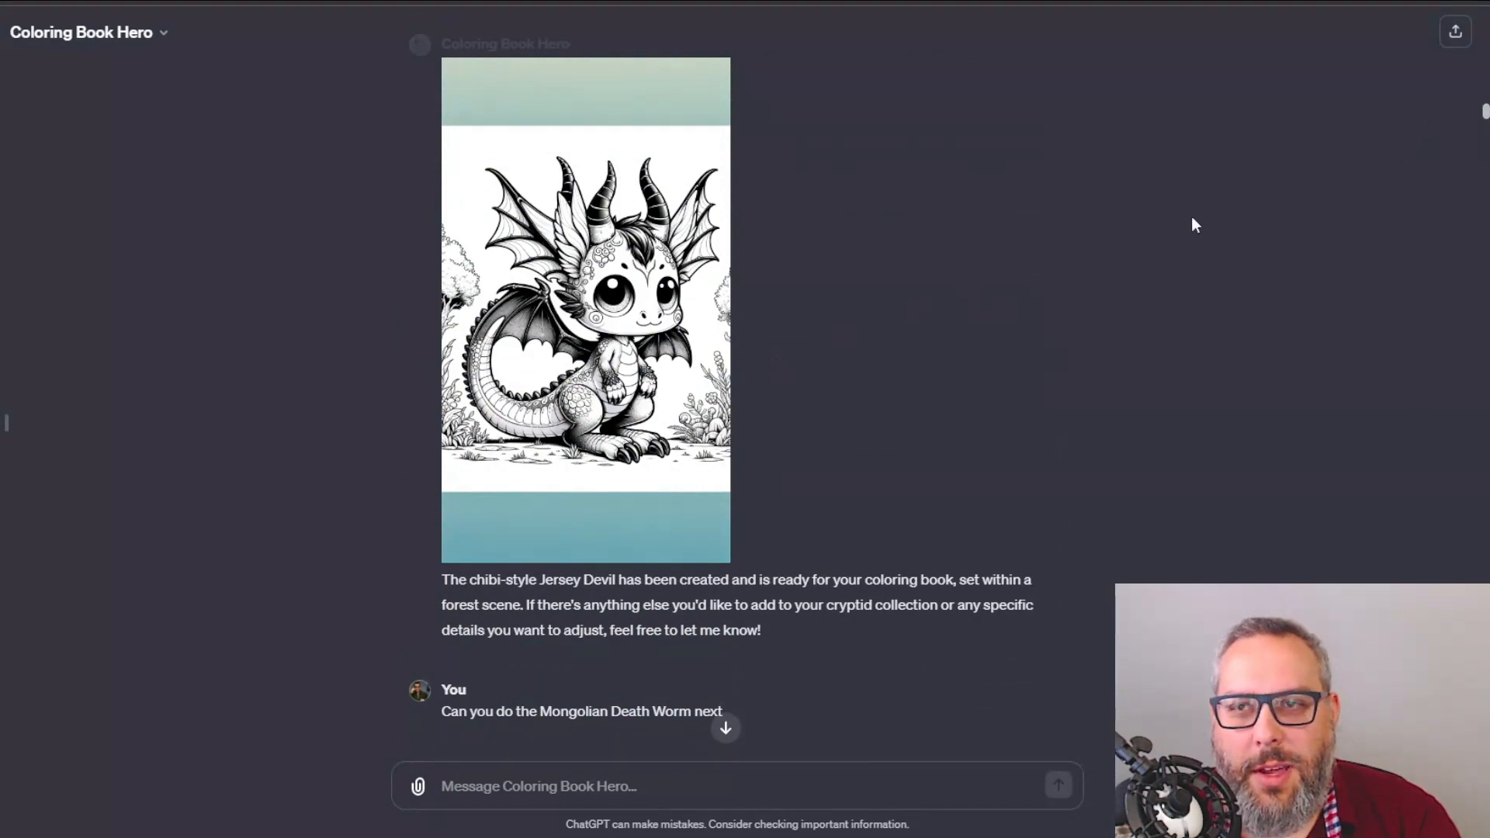
scroll(1438, 127, "up", 1)
left_click_drag(1484, 109, 1485, 70)
scroll(703, 500, "down", 3)
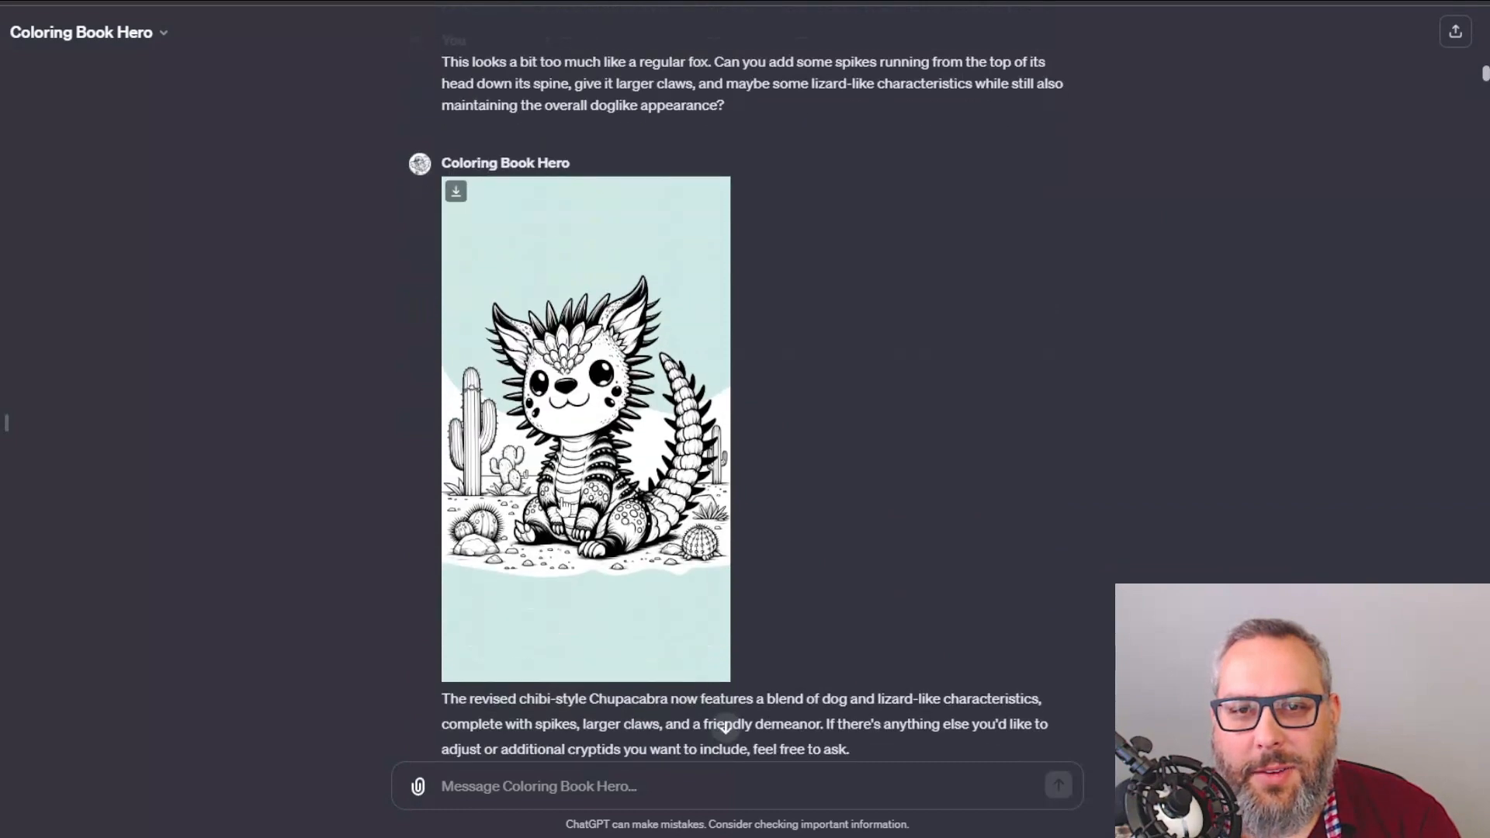
left_click(574, 500)
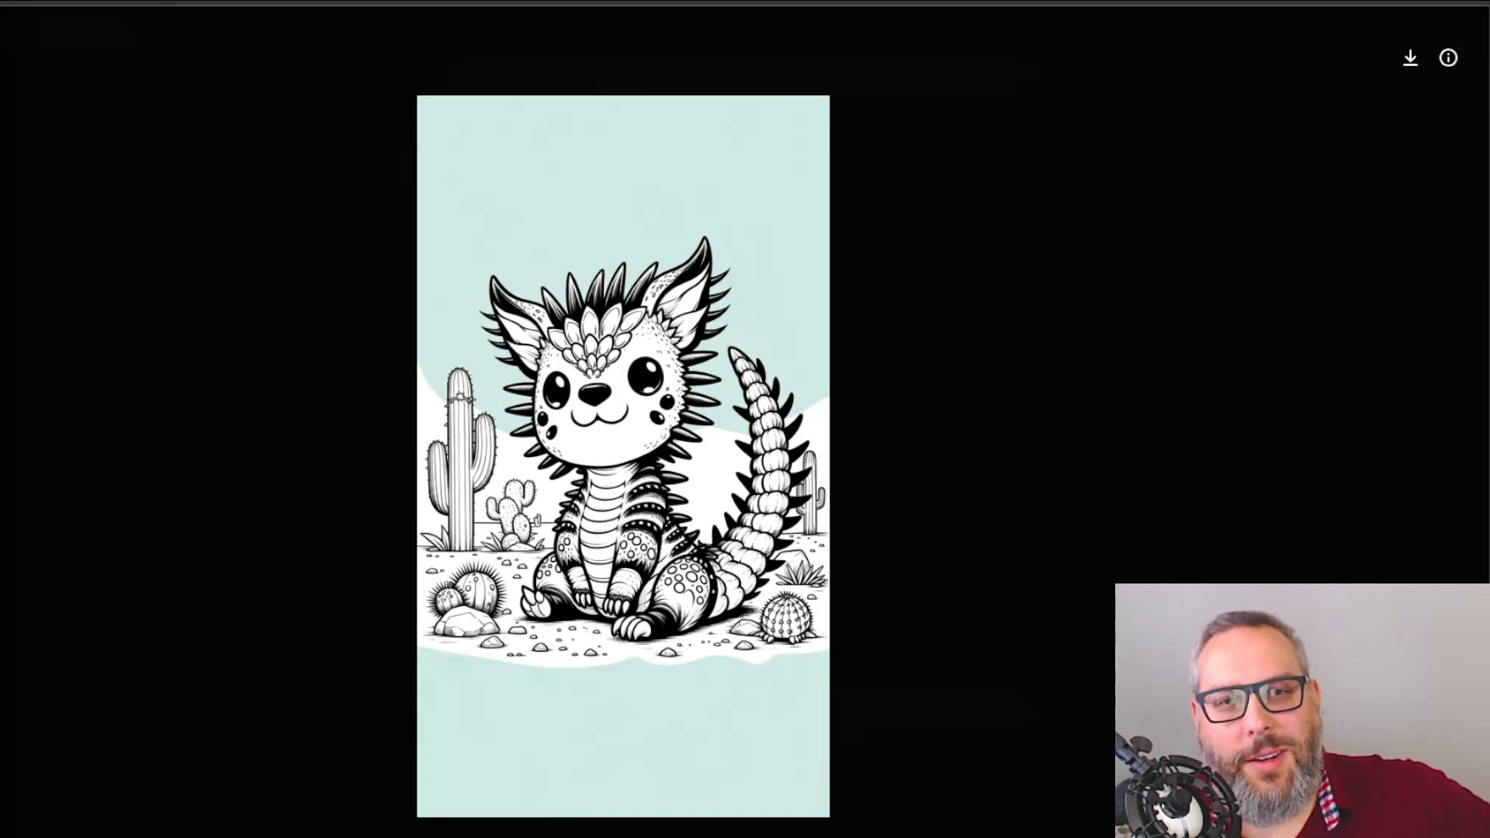
left_click(42, 156)
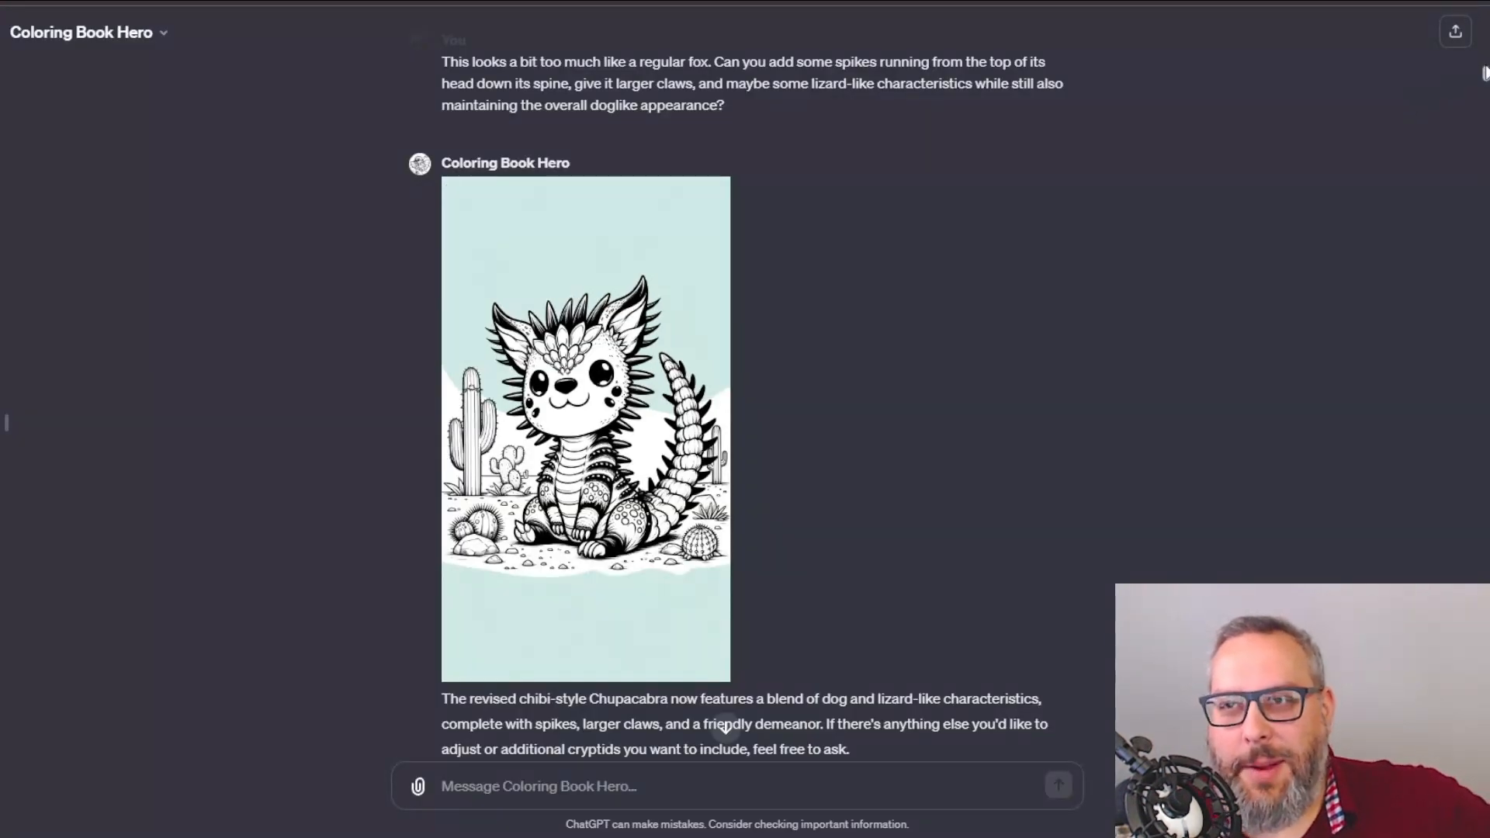
left_click_drag(1483, 71, 1423, 192)
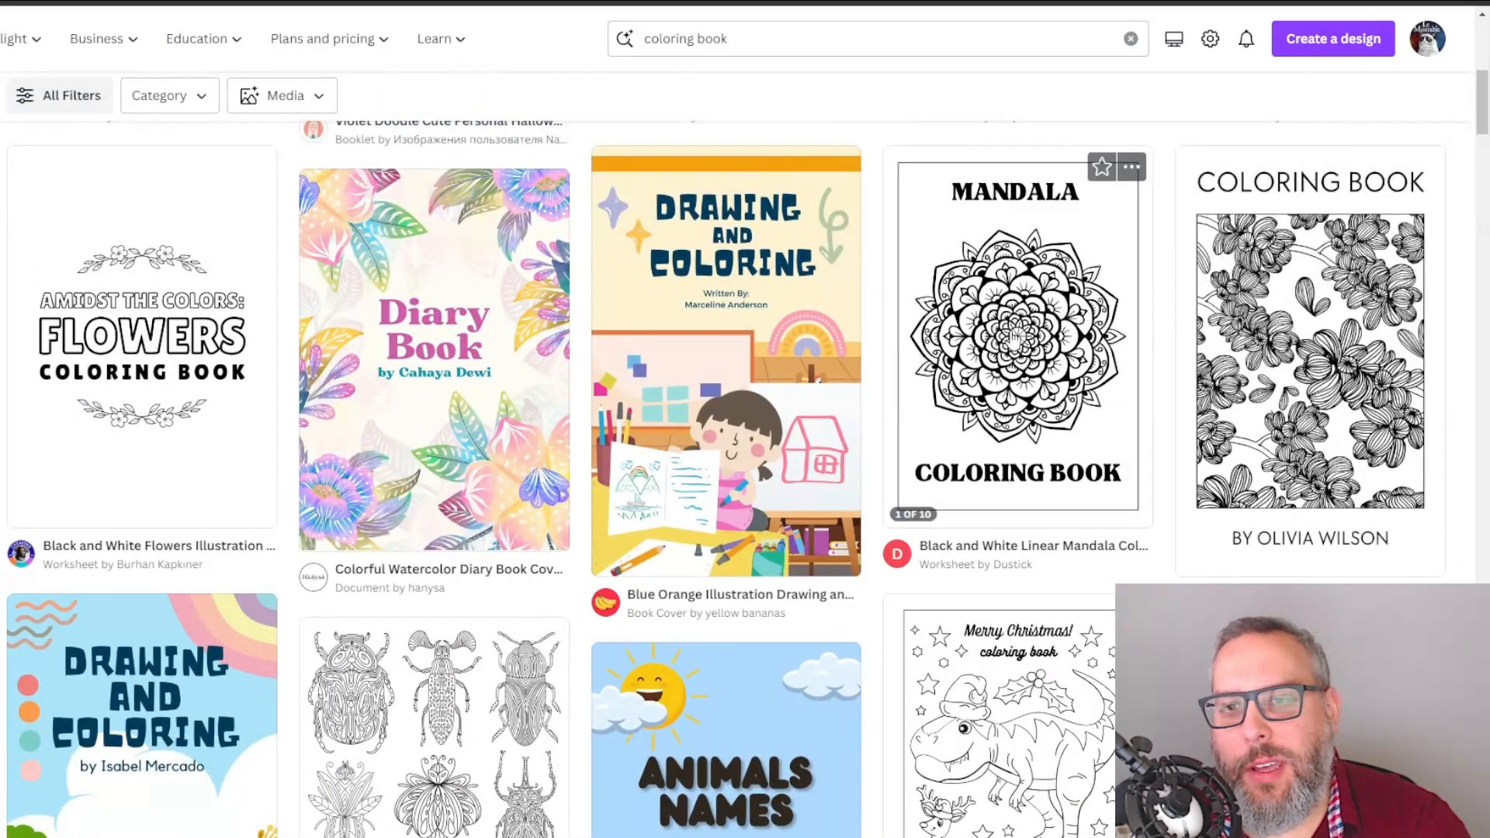
Switch to Canva and browse the "coloring book" templates, previewing the pages of the black and white linear mandala one.
scroll(327, 405, "up", 8)
scroll(981, 489, "down", 9)
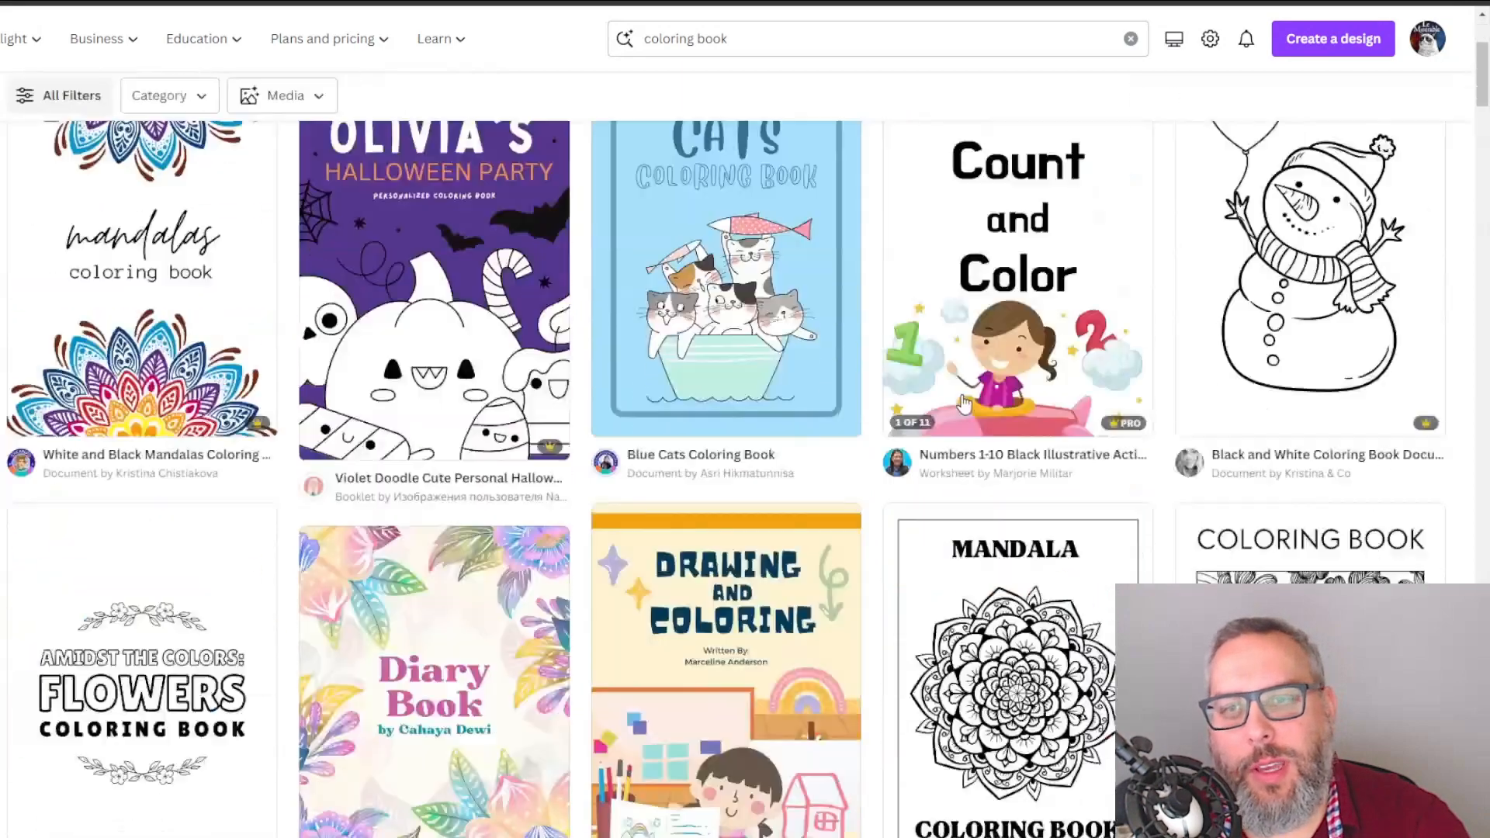
scroll(981, 489, "up", 3)
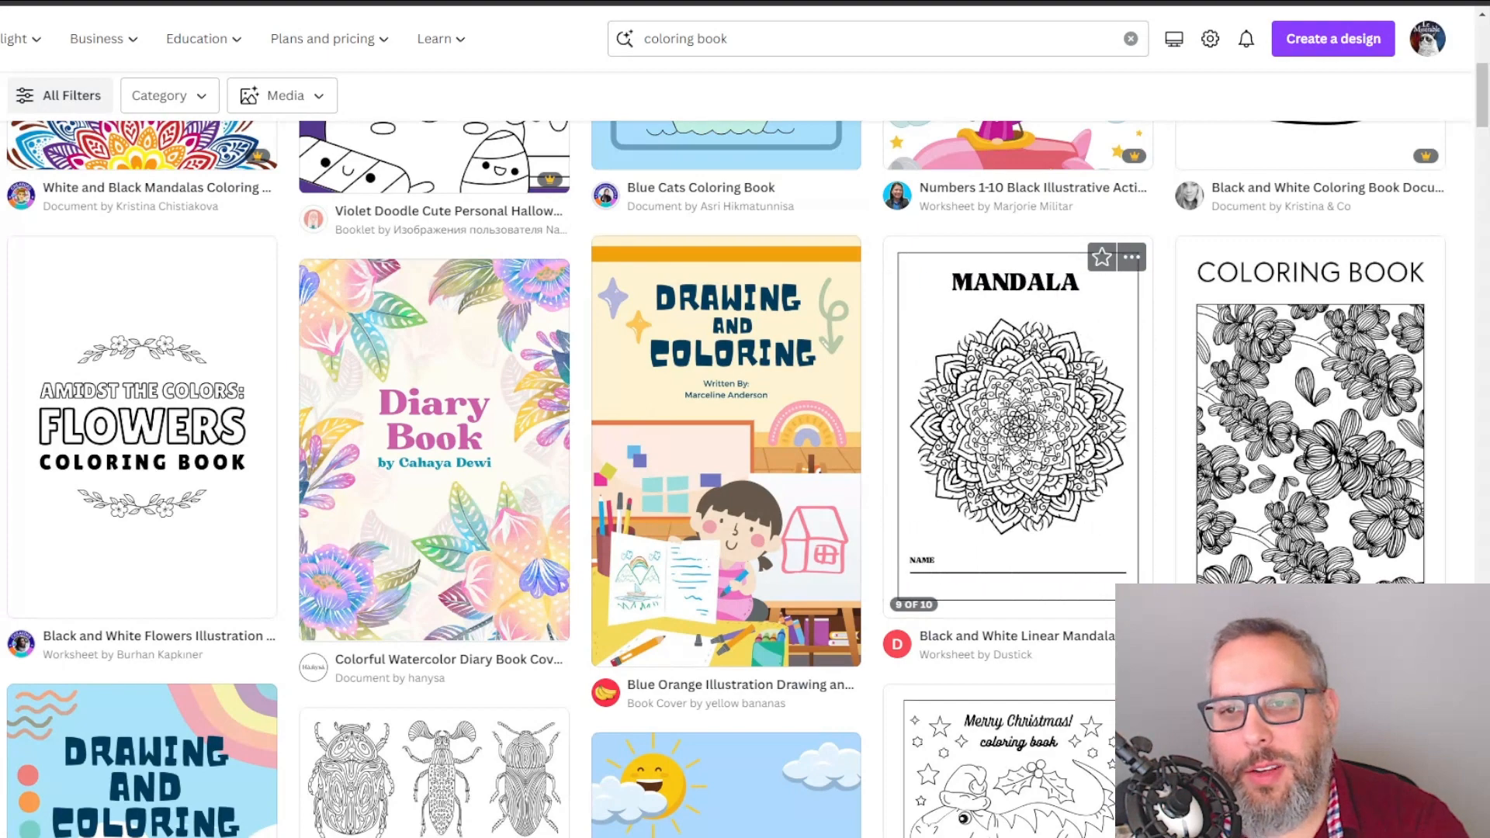
scroll(299, 402, "up", 6)
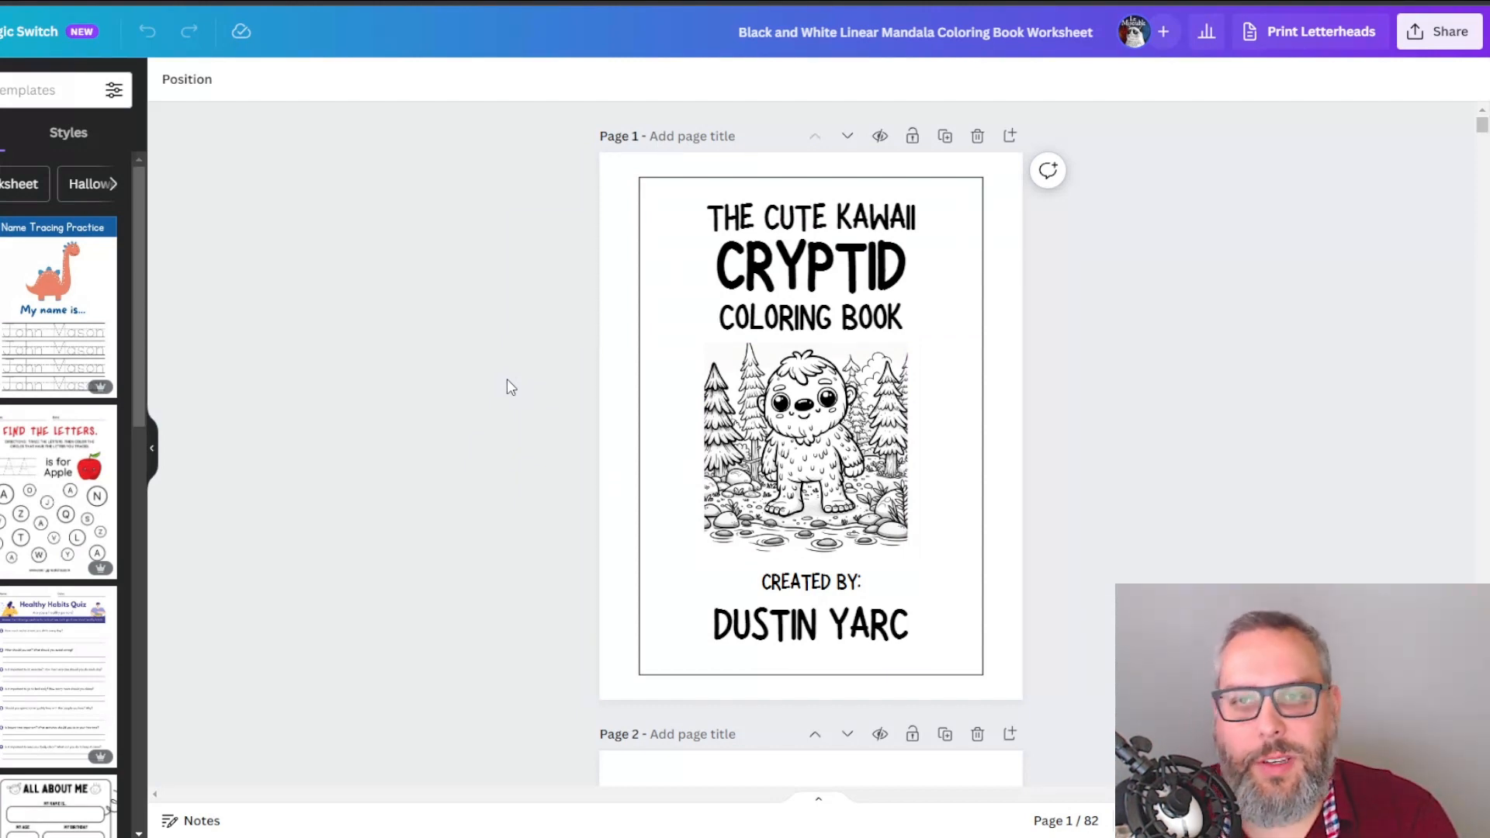
Review the cryptid book's opening pages in the Canva editor, from the title and copyright pages to the Bigfoot page.
scroll(495, 318, "down", 12)
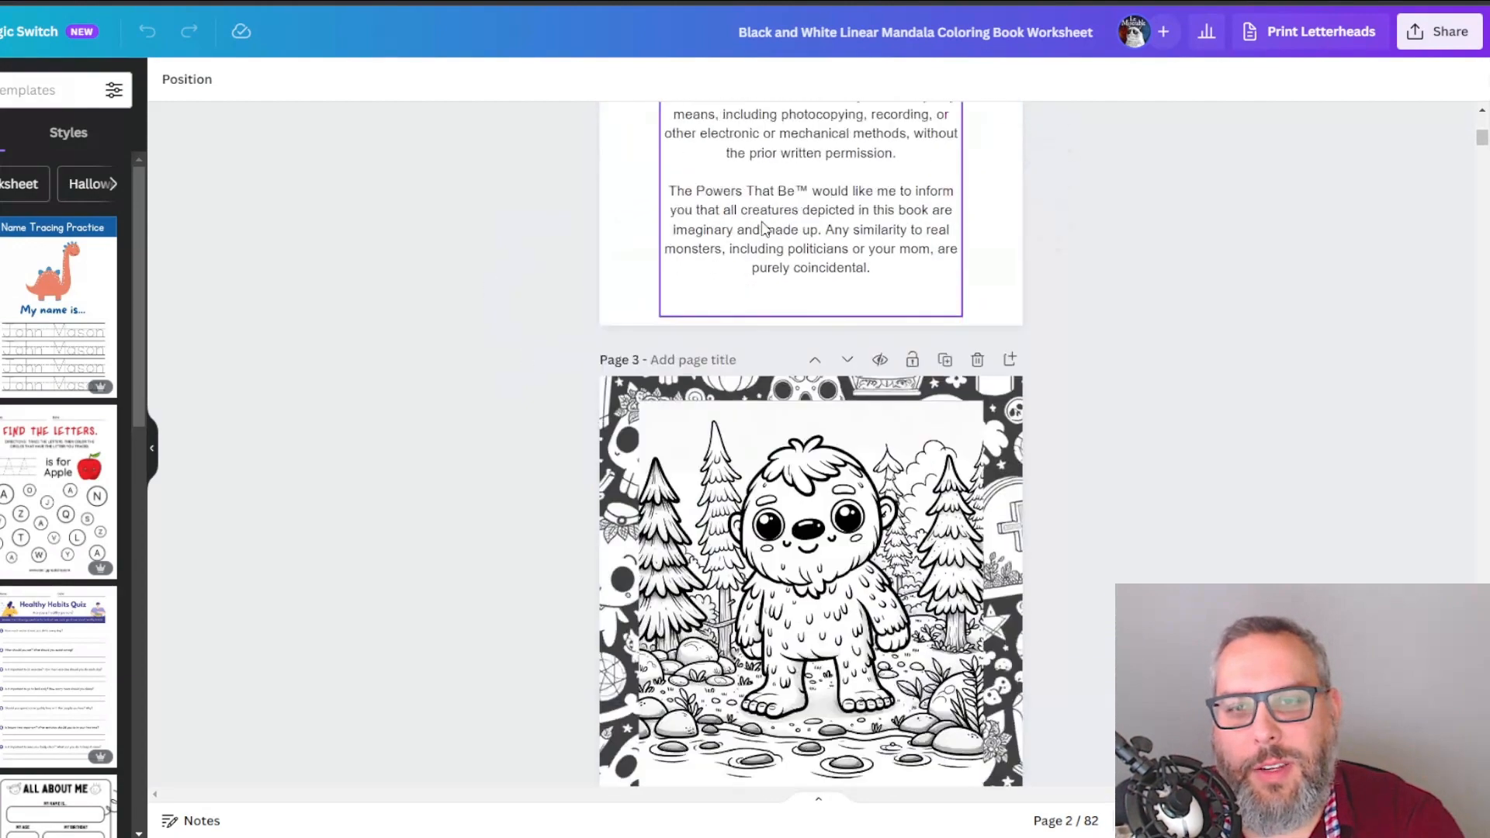
scroll(485, 264, "down", 3)
scroll(446, 268, "up", 9)
scroll(746, 262, "down", 9)
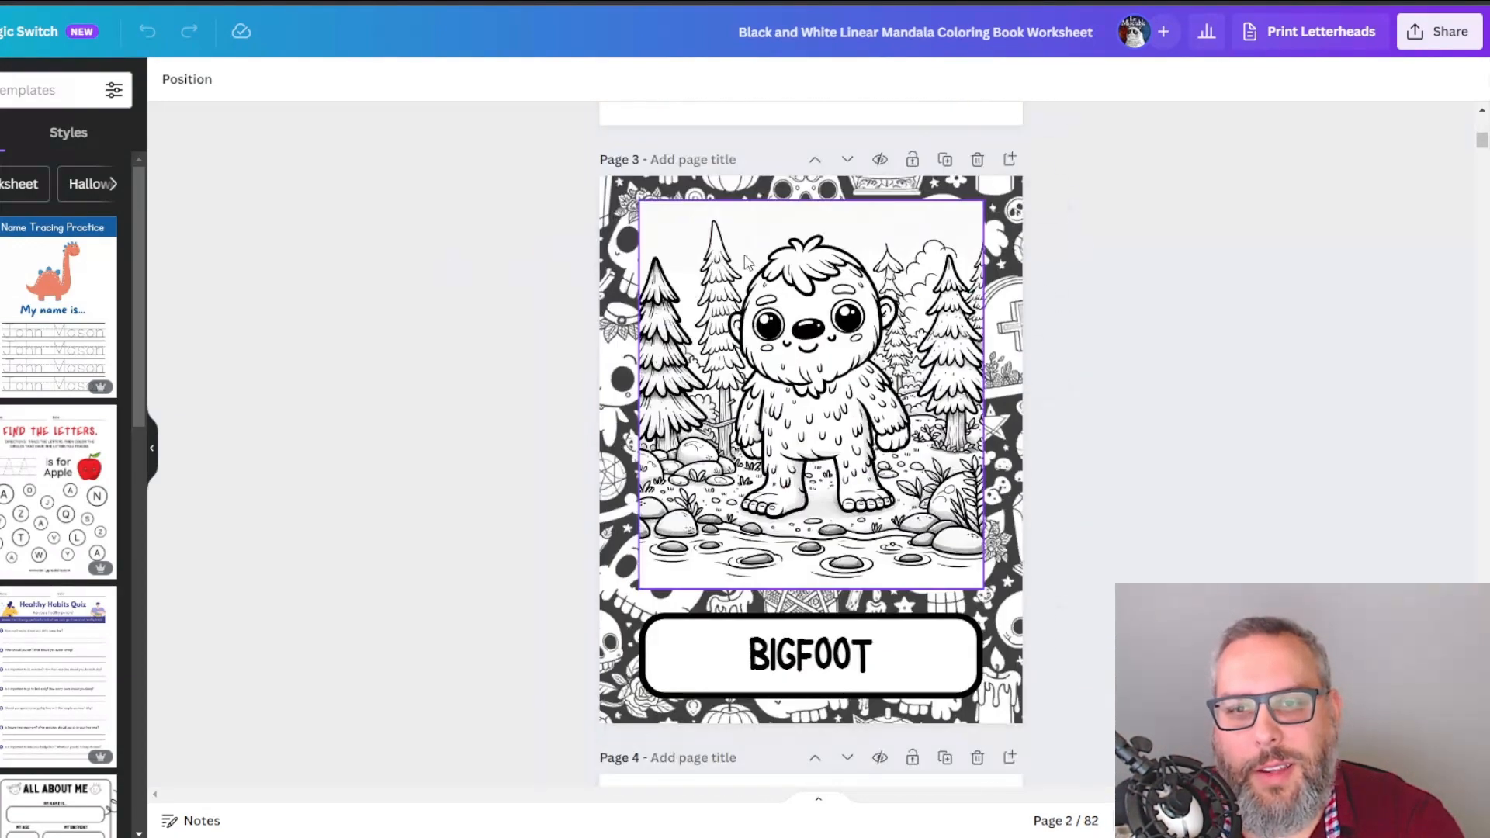
scroll(367, 354, "down", 1)
scroll(375, 353, "up", 1)
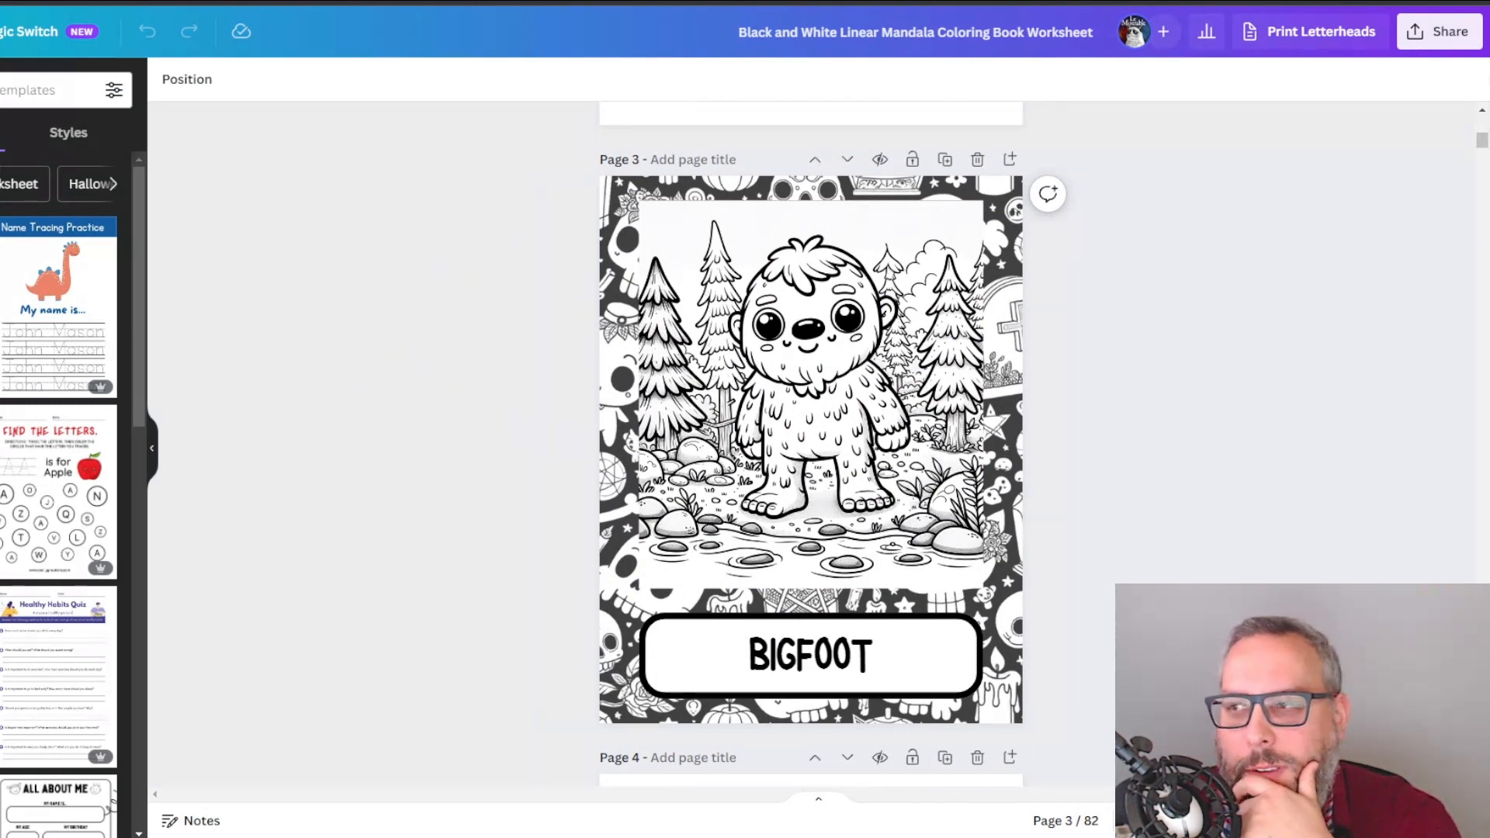
Enlarge the Bigfoot page and inspect its layers by selecting the skull background, the rounded title box and the name text.
key("ctrl+plus")
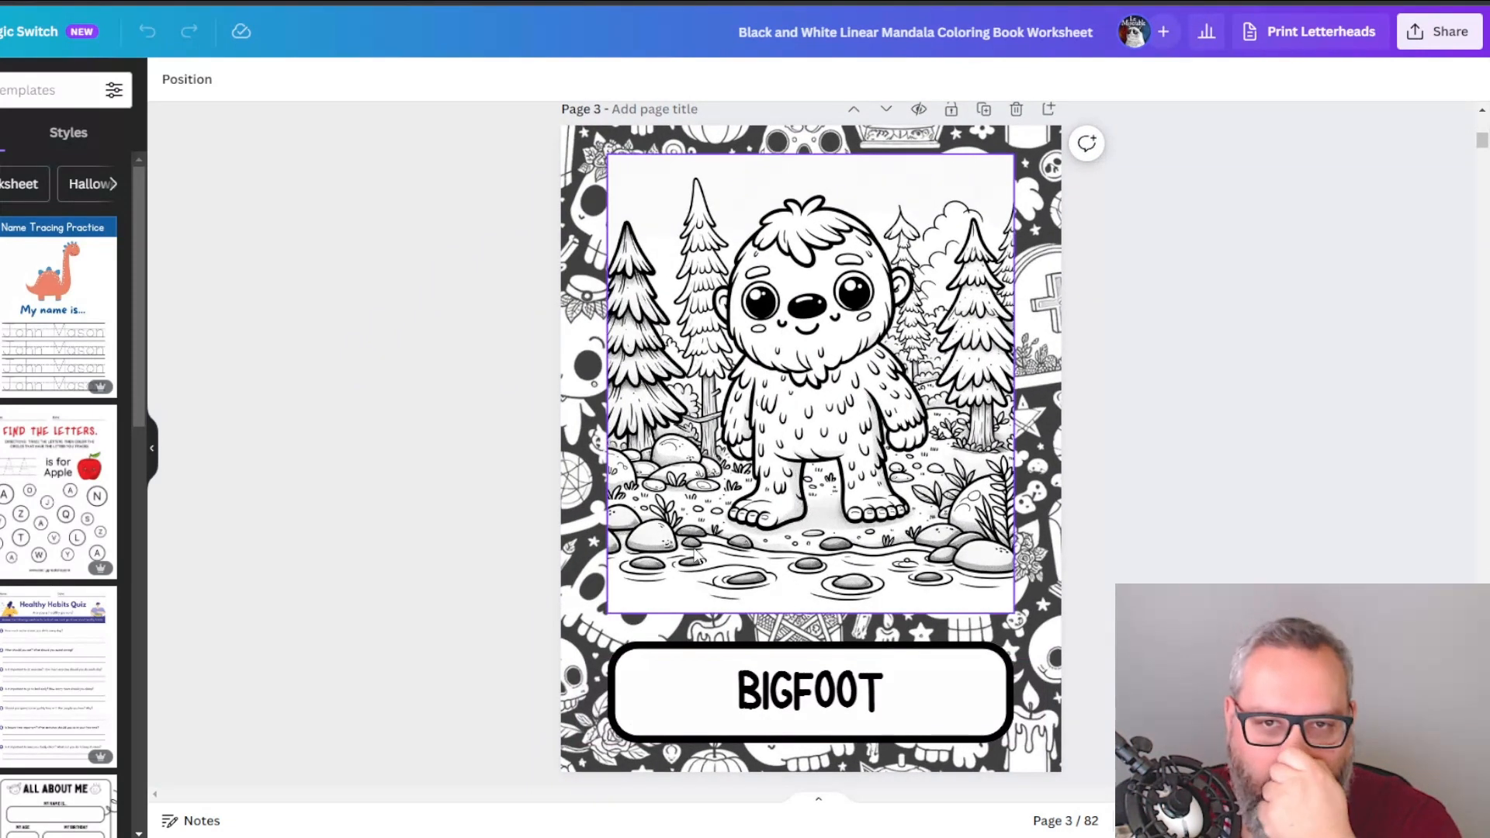
left_click(590, 301)
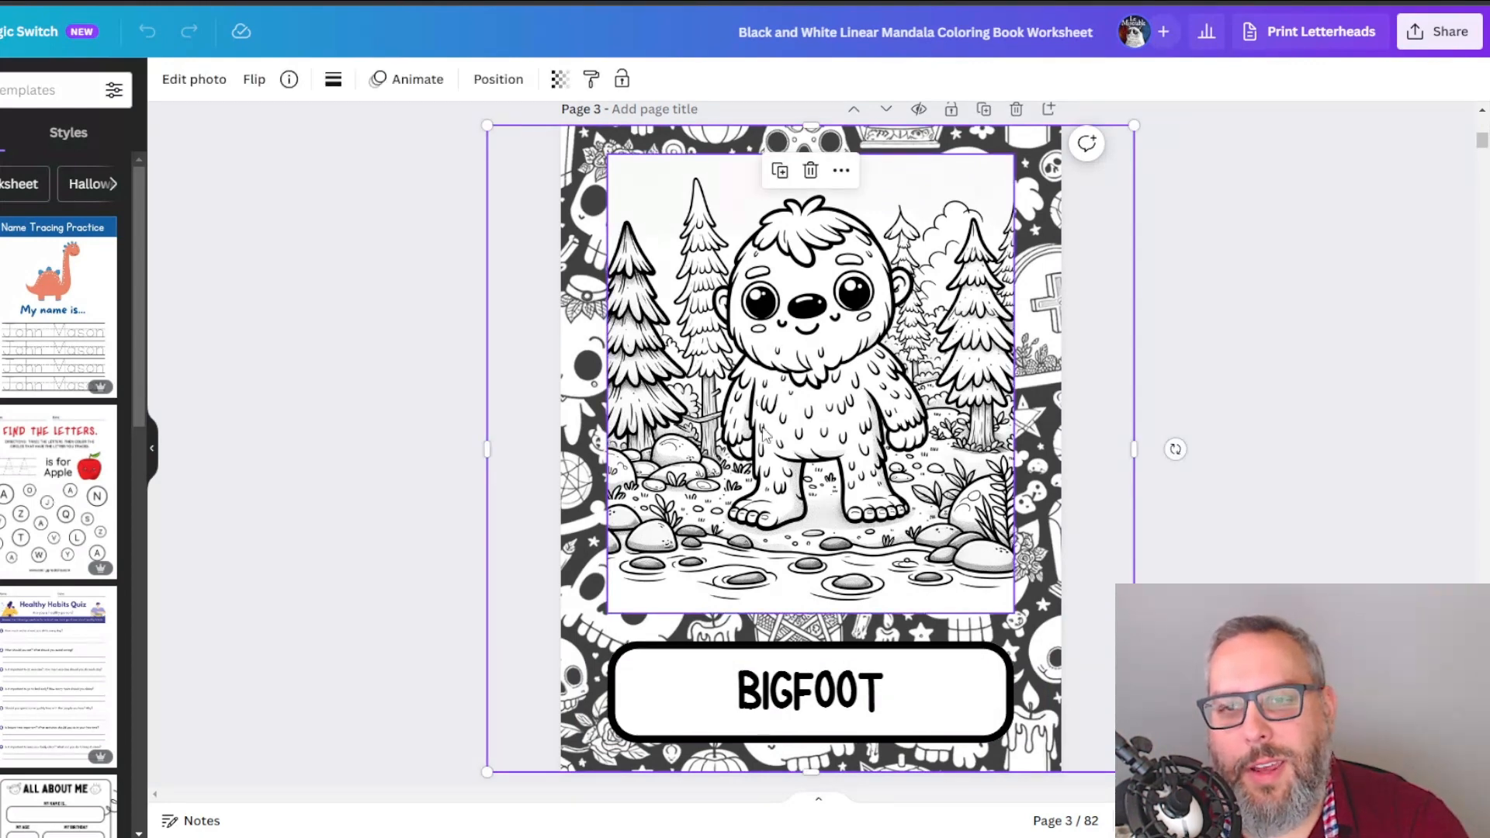
left_click(373, 361)
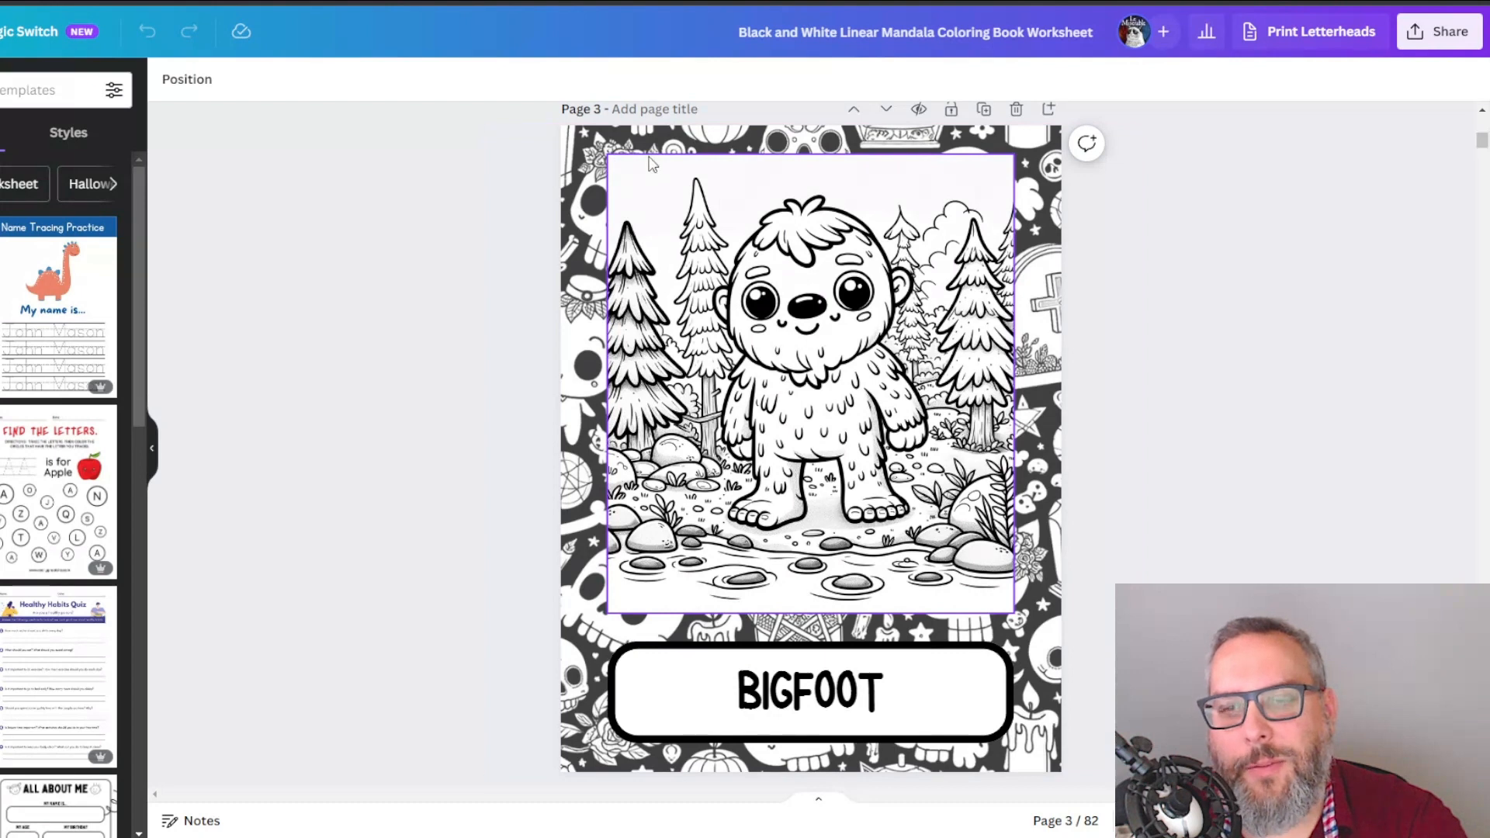
left_click(674, 644)
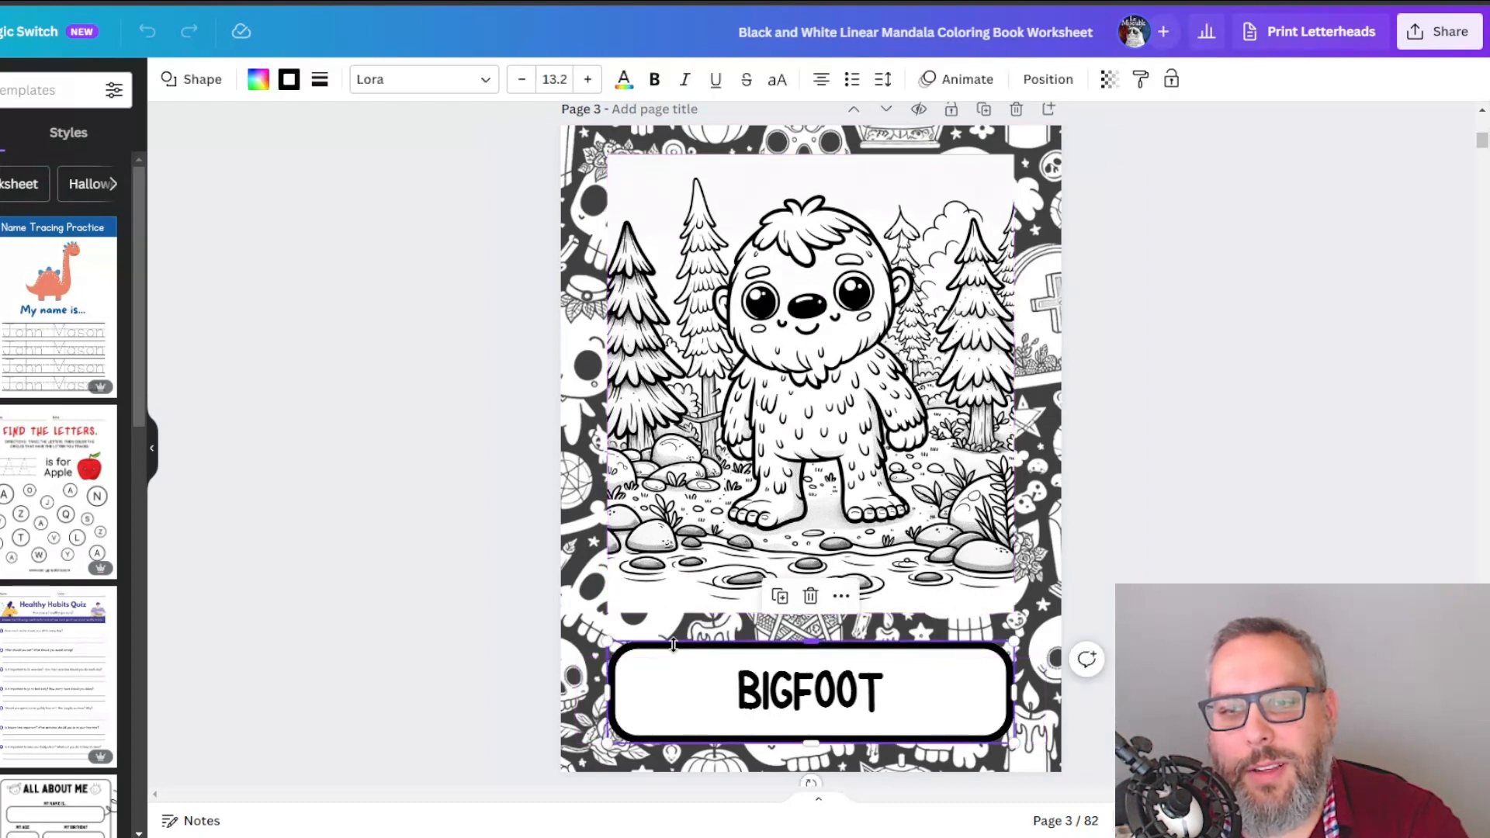
left_click(808, 706)
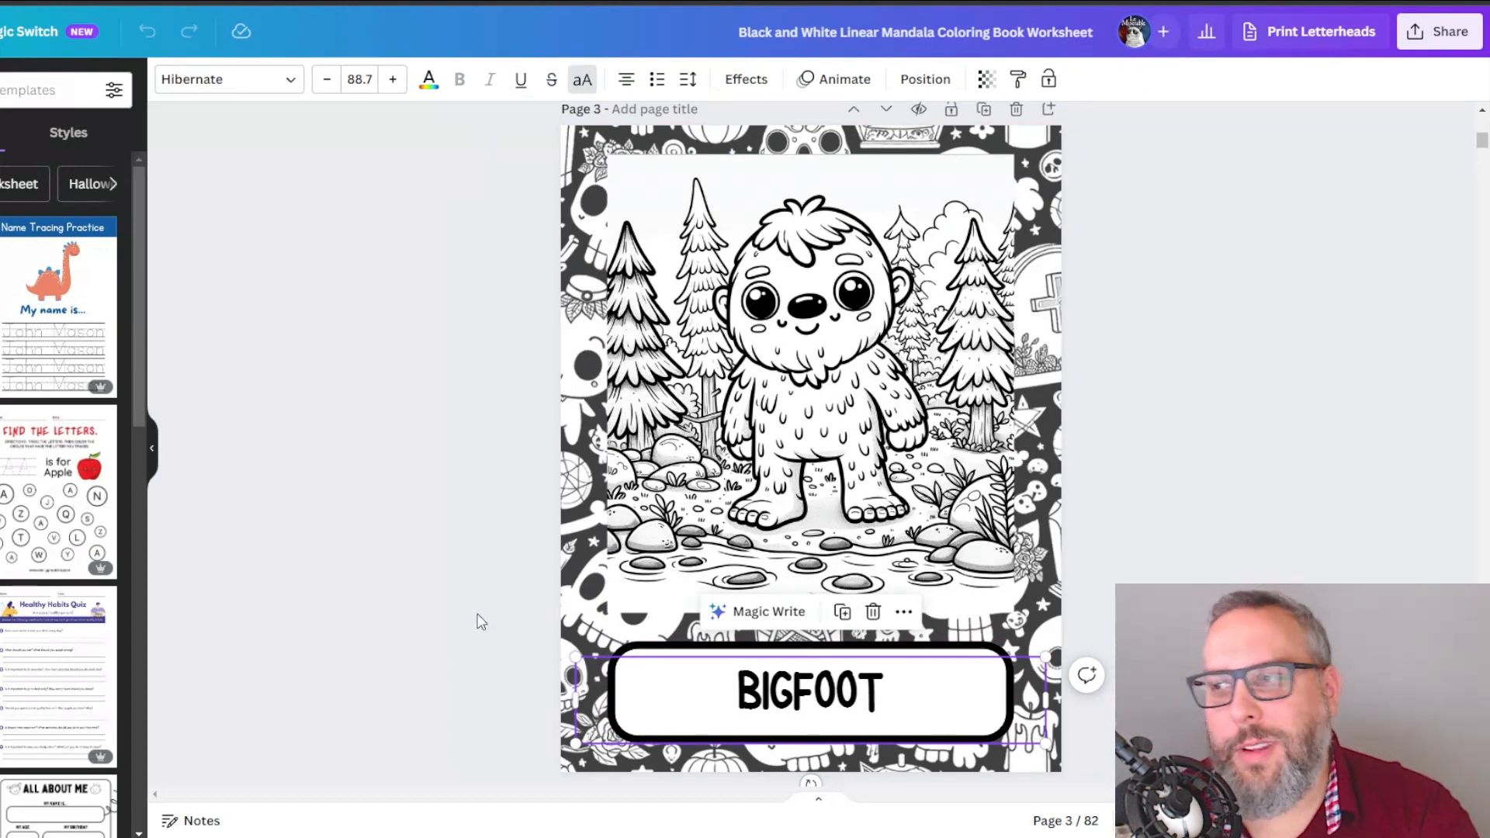
left_click(370, 566)
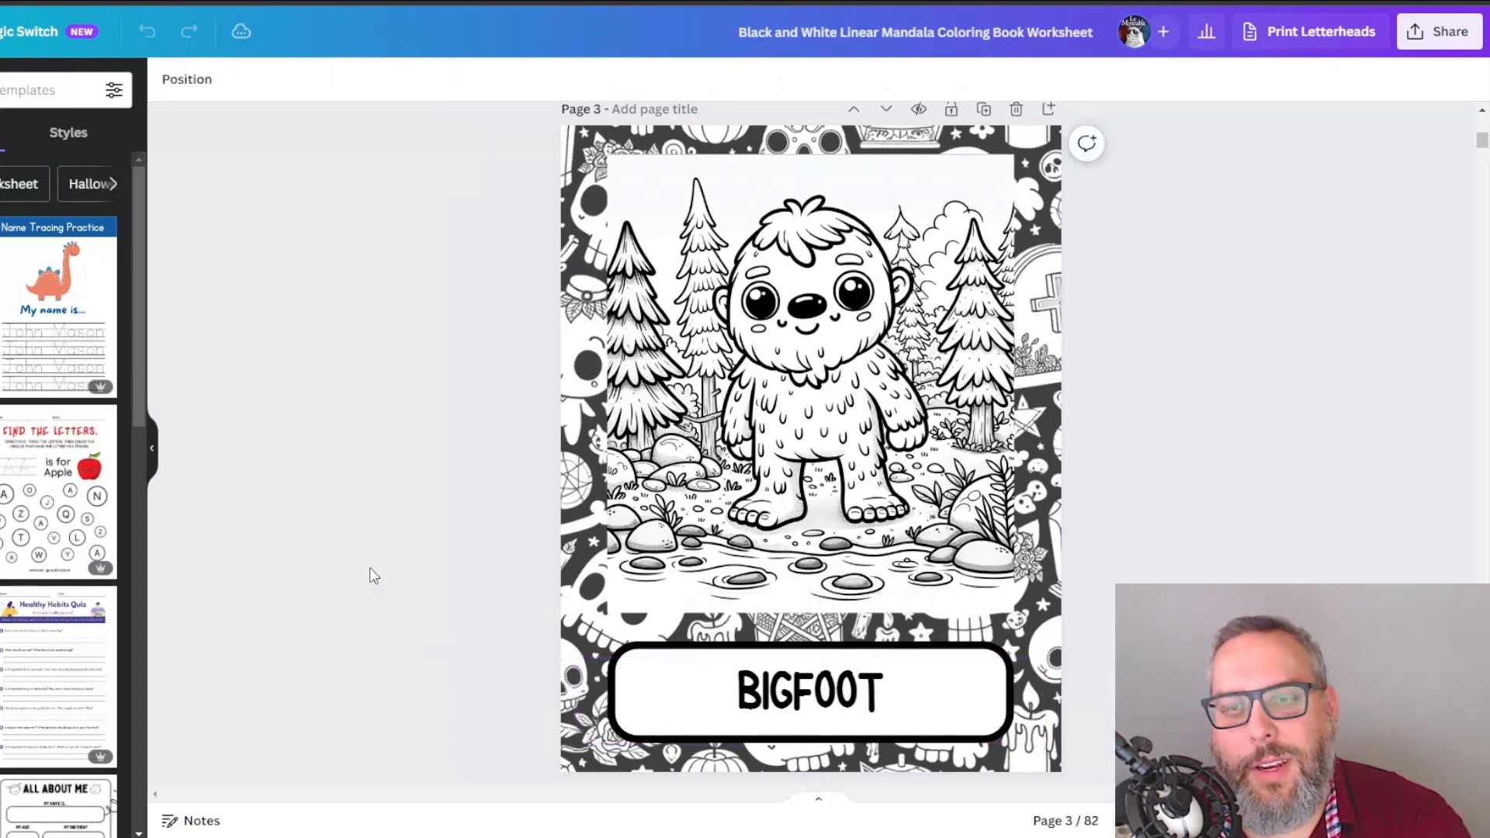
Examine the intentionally blank bleed-through page placed between the Bigfoot and Mothman pages.
scroll(519, 431, "down", 6)
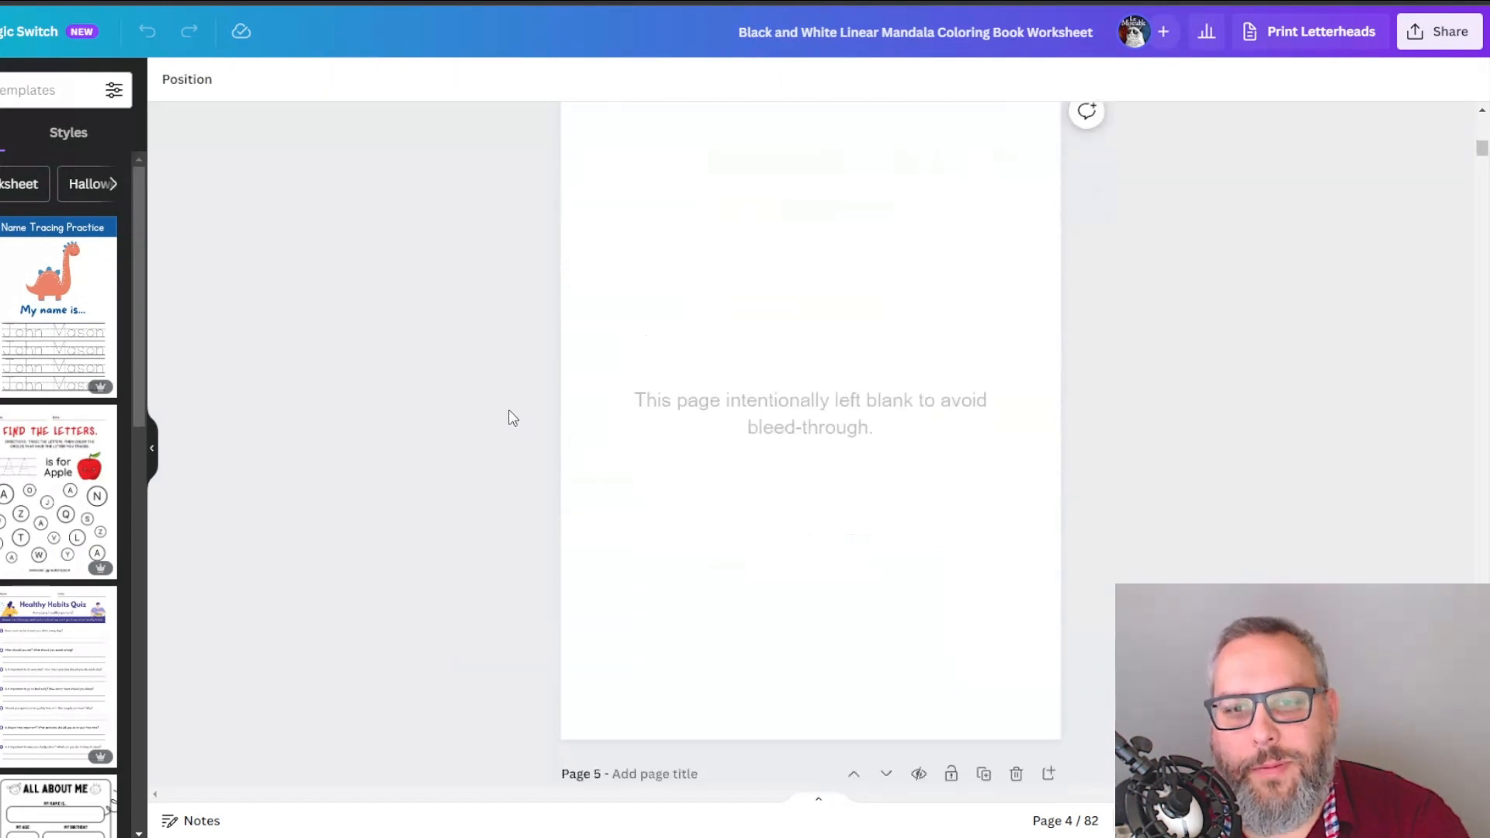
scroll(511, 414, "up", 1)
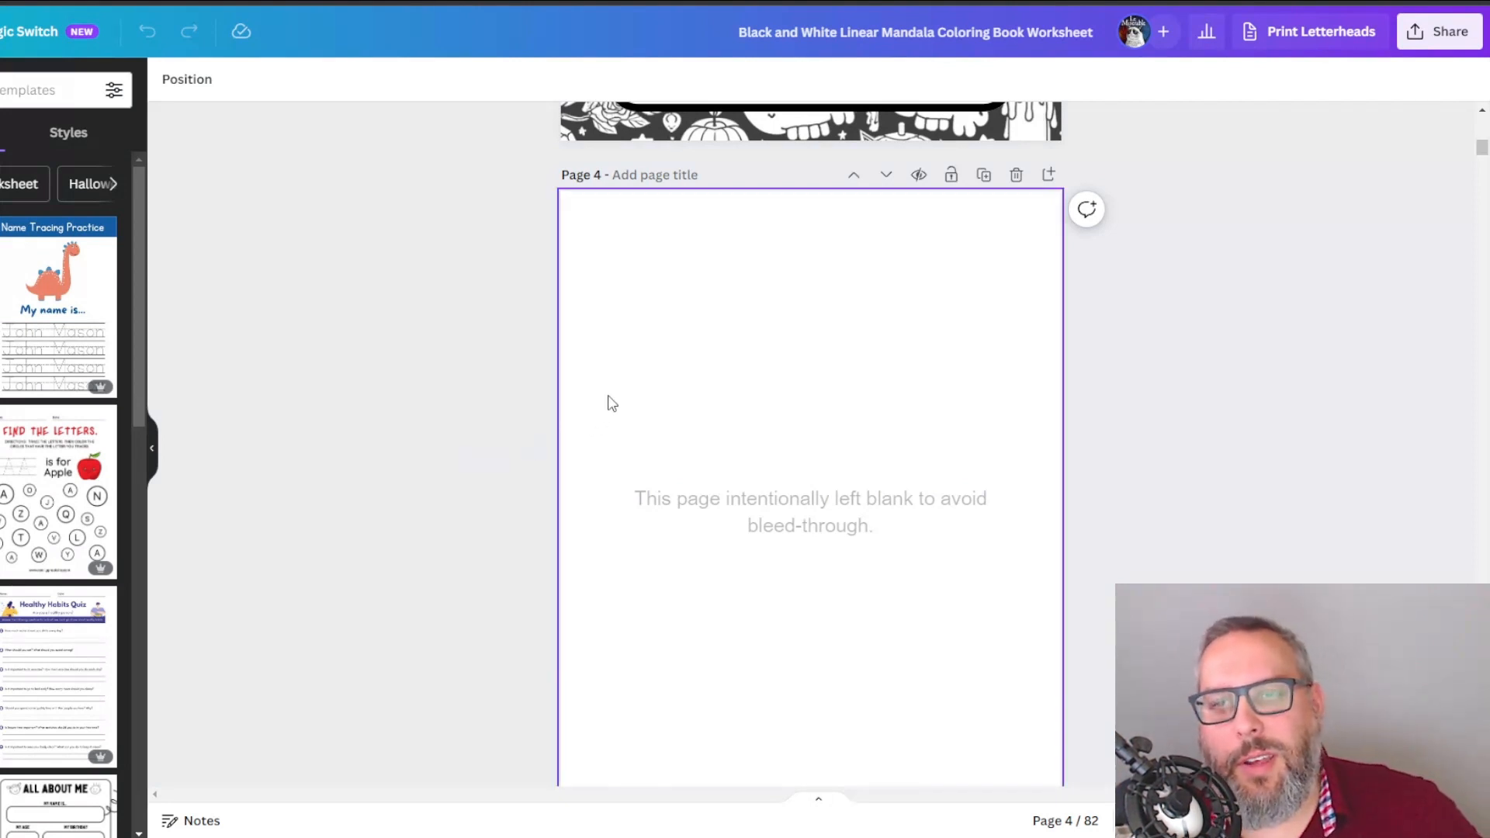
scroll(590, 404, "up", 6)
scroll(443, 435, "up", 2)
scroll(446, 436, "down", 1)
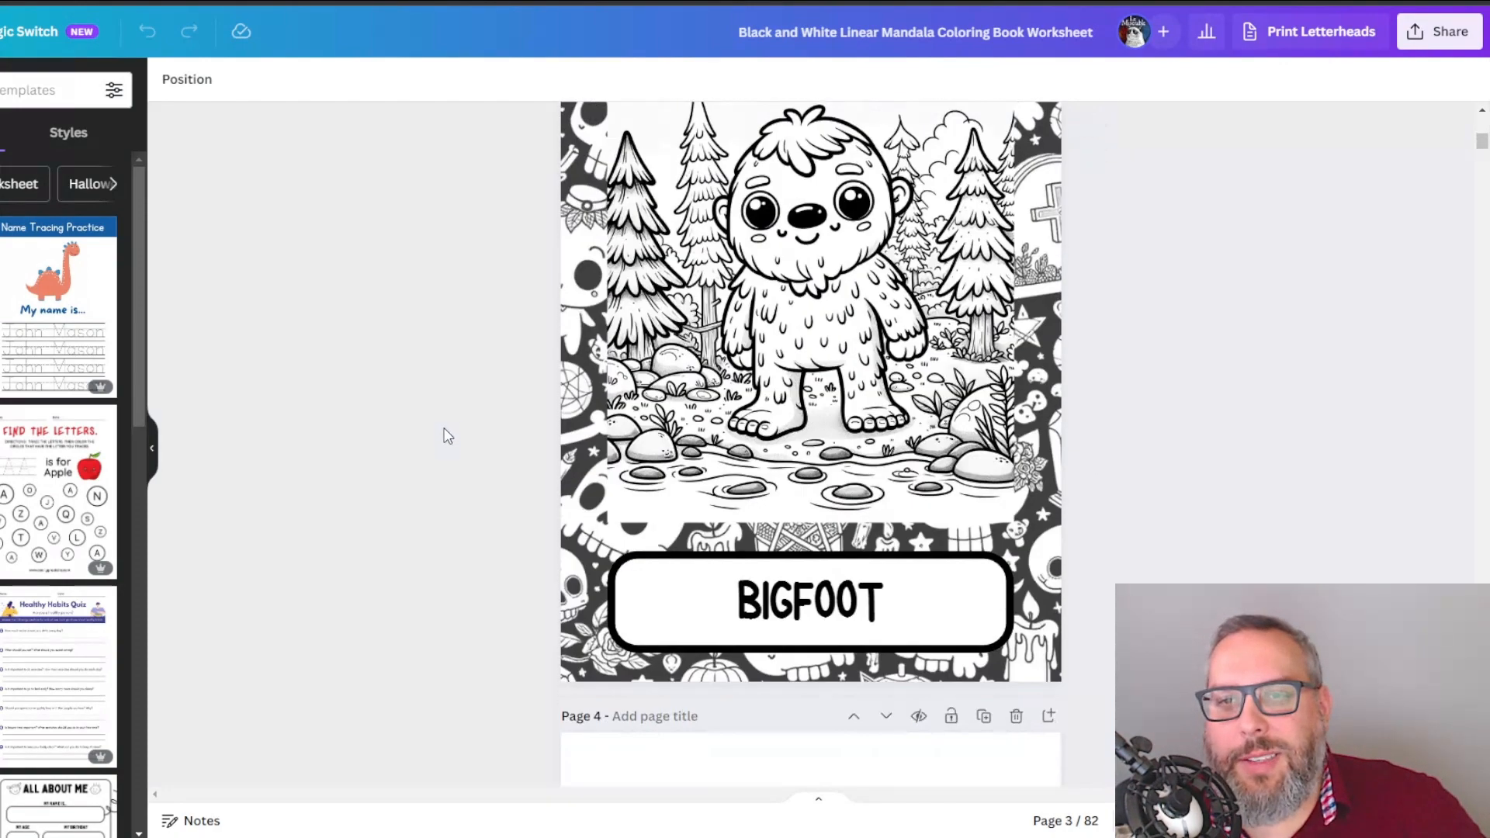
scroll(458, 404, "down", 7)
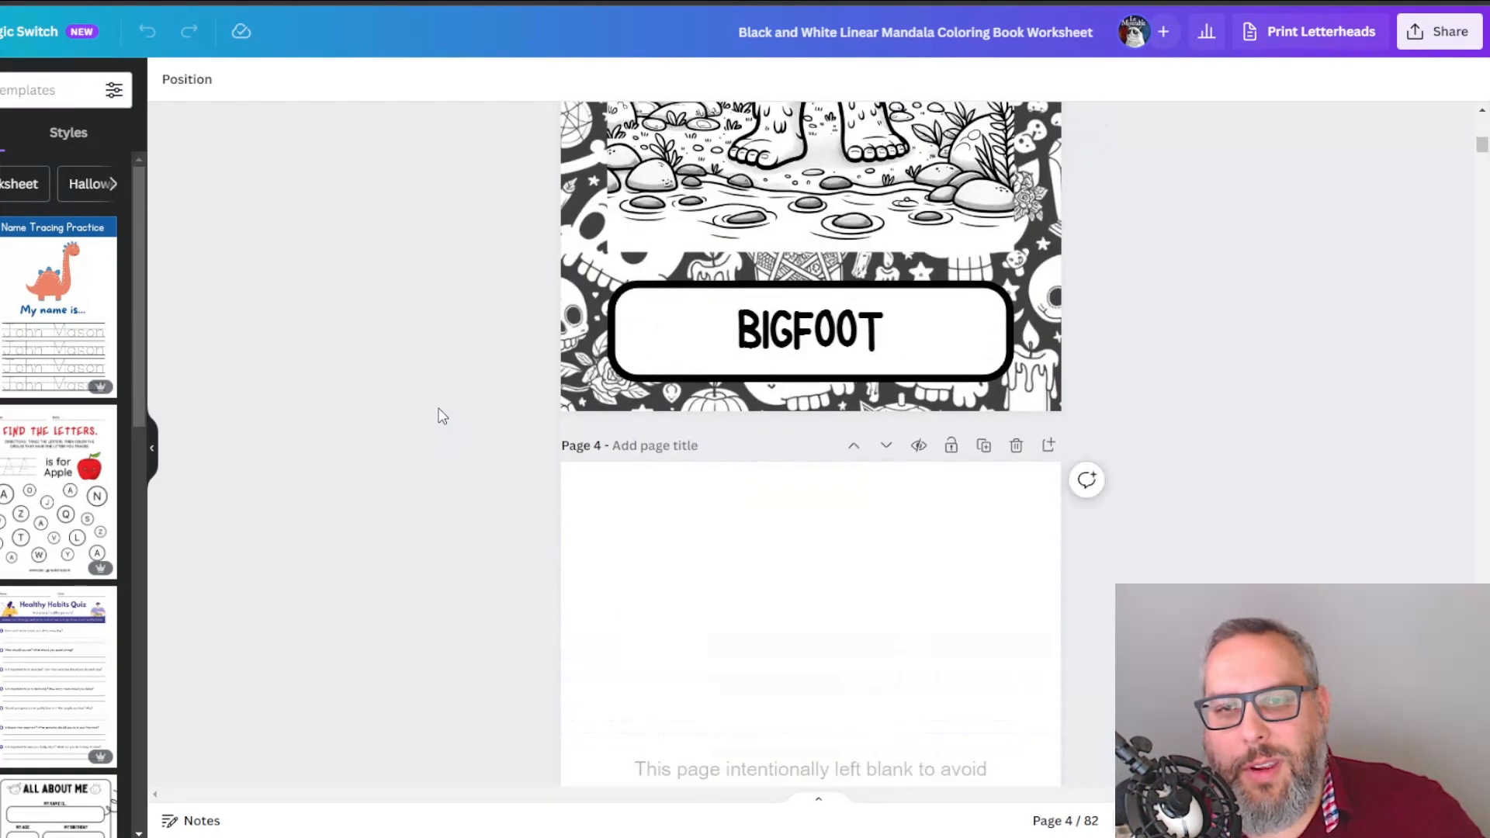
scroll(497, 379, "down", 9)
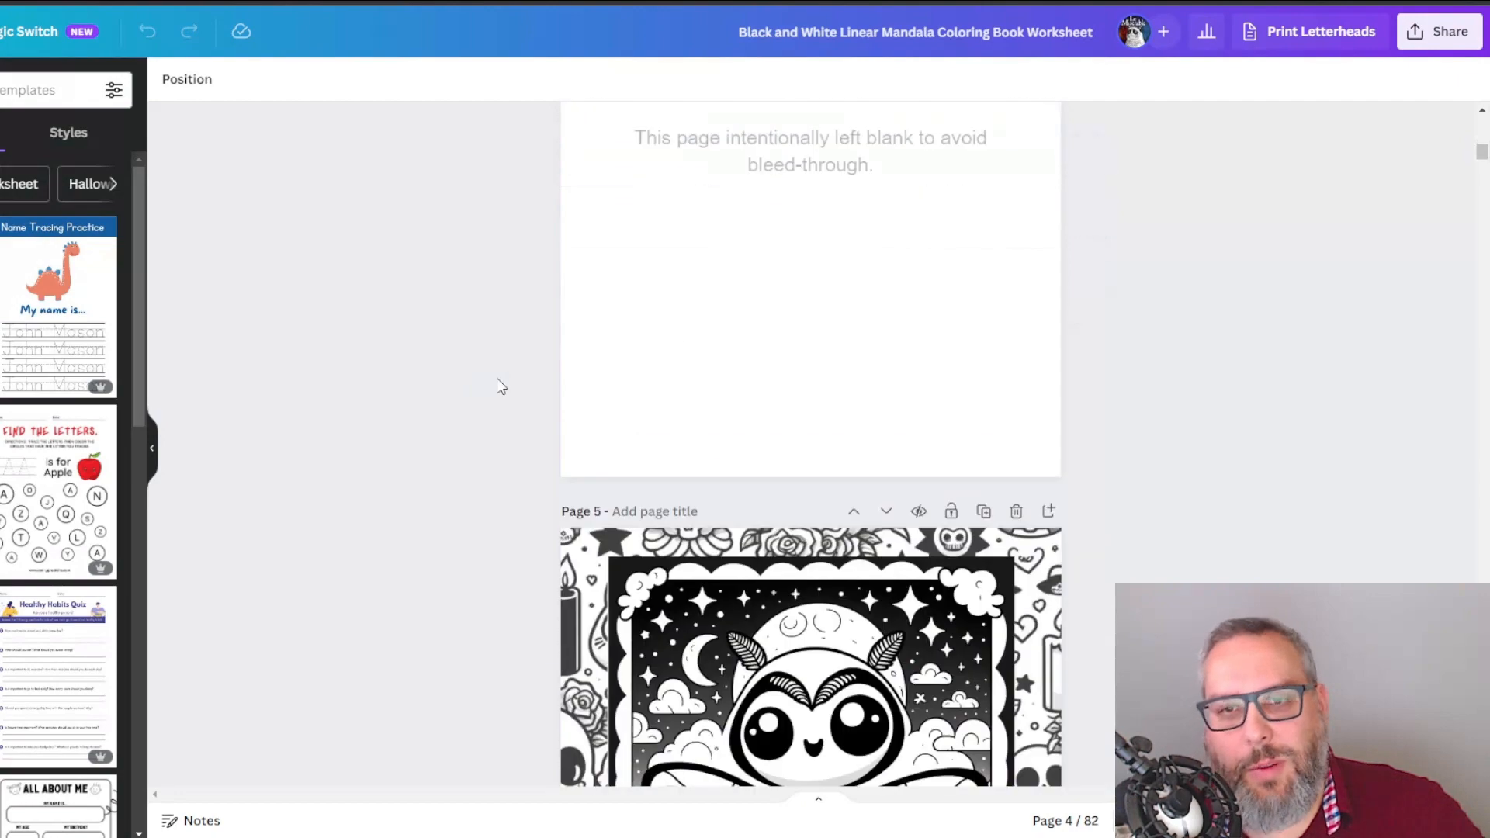
scroll(892, 423, "up", 15)
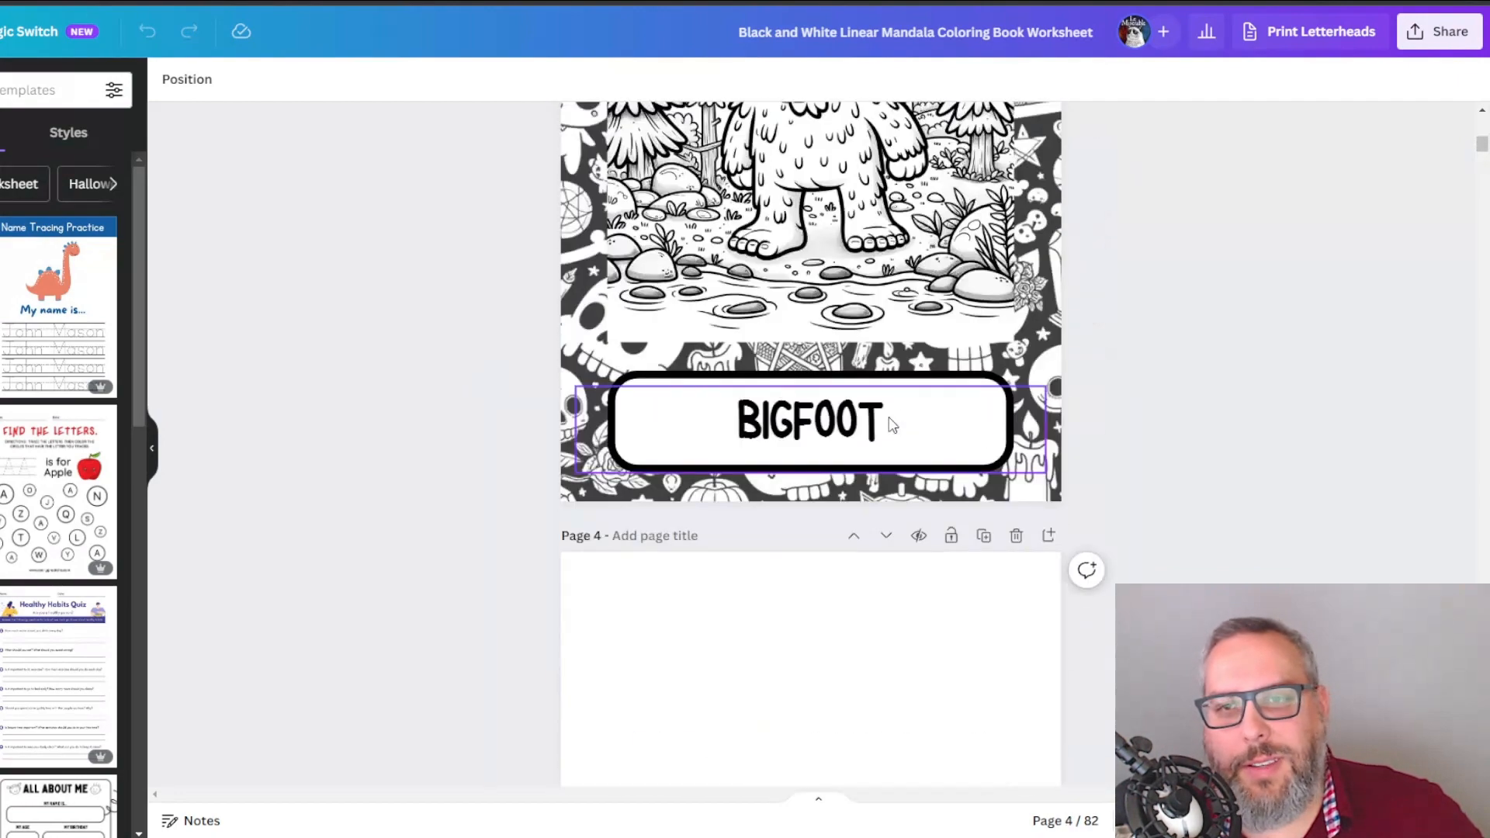
Review the Mothman page with its alternate background pattern, and continue to the Loch Ness Monster page.
scroll(1025, 508, "down", 14)
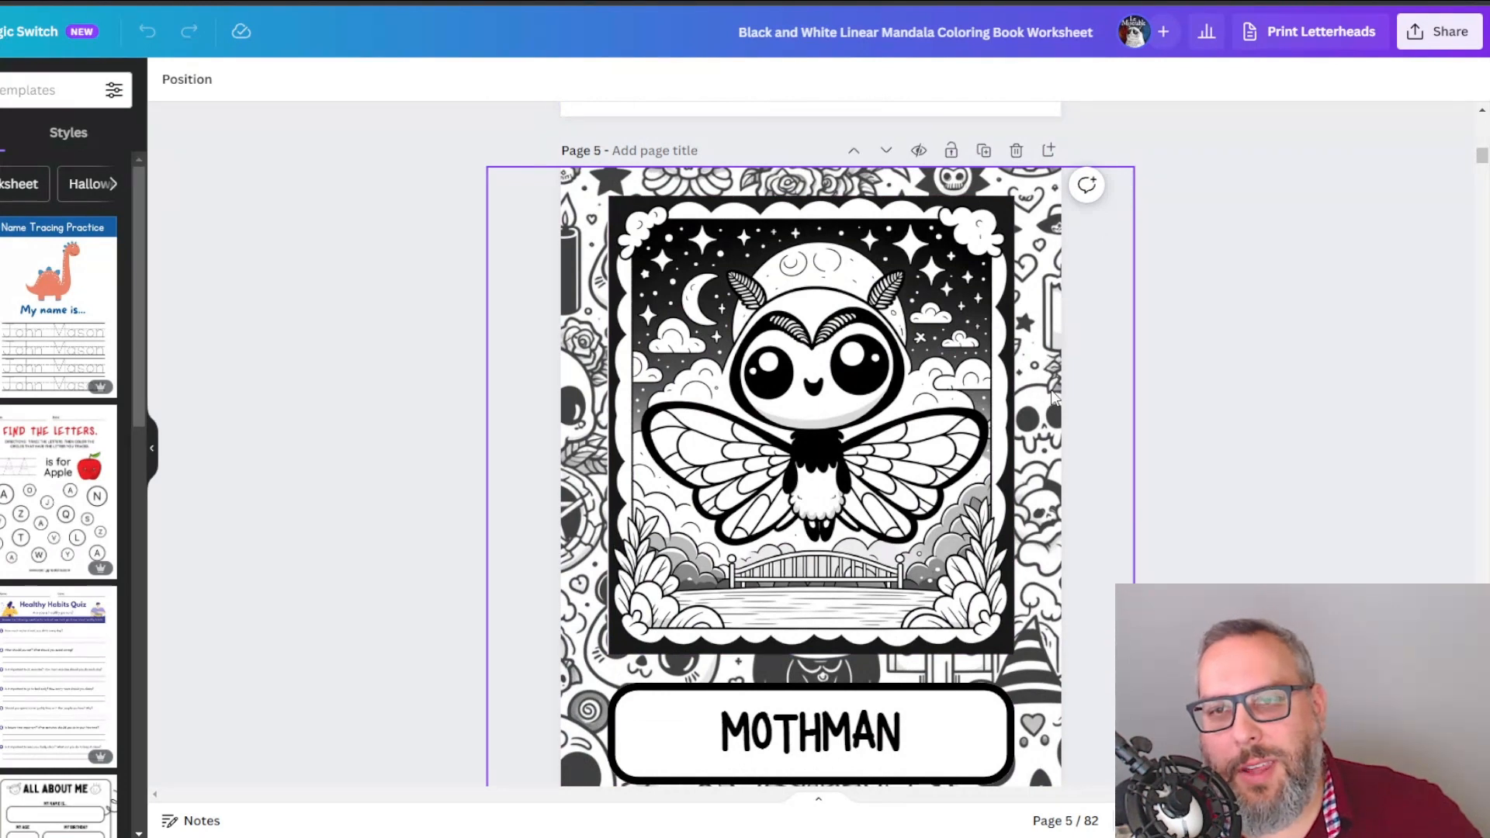
scroll(1053, 397, "up", 1)
scroll(970, 233, "down", 1)
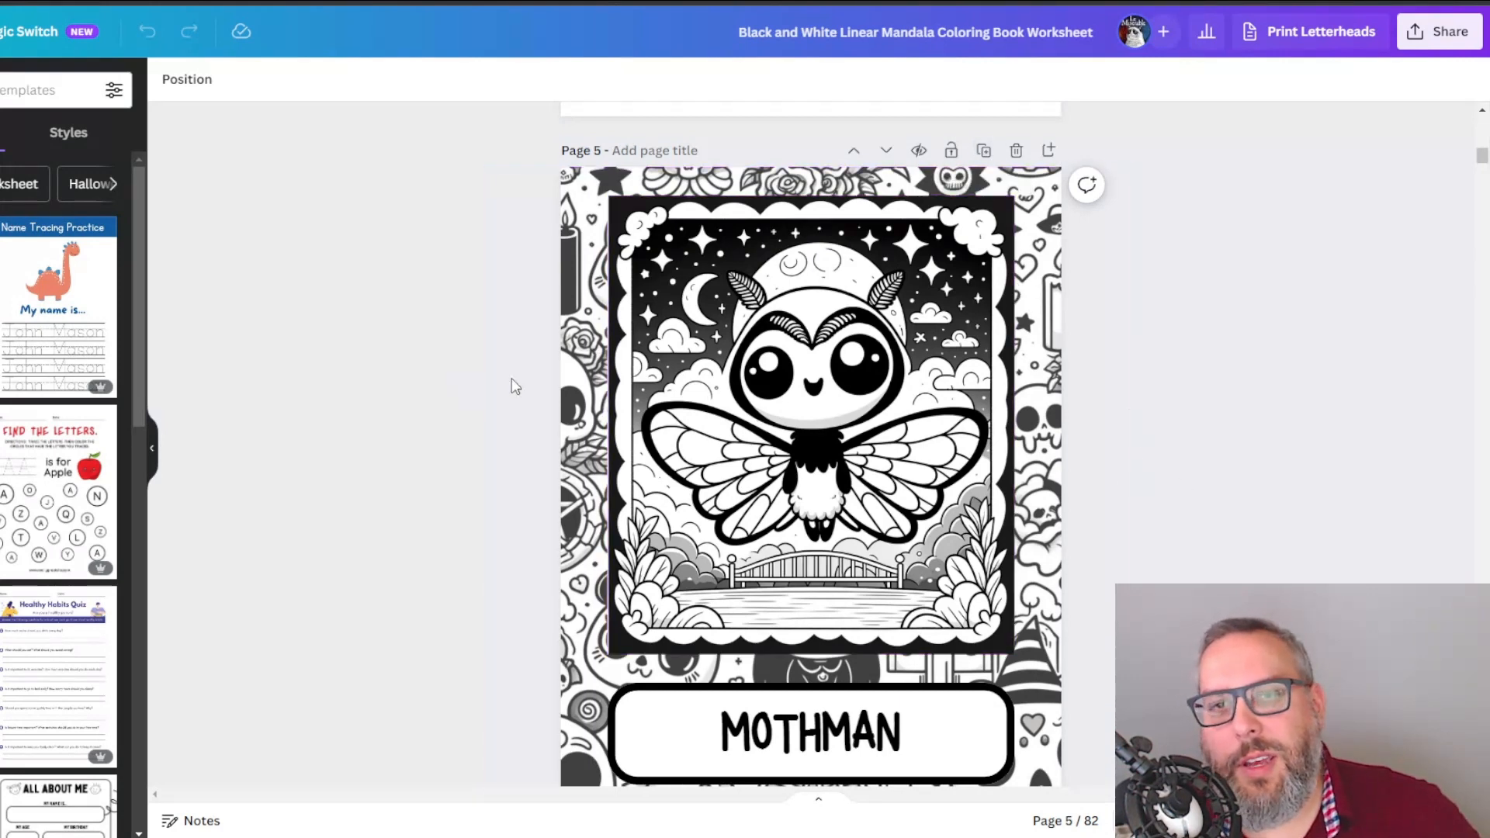
key("Tab")
key("Tab")
left_click(1090, 384)
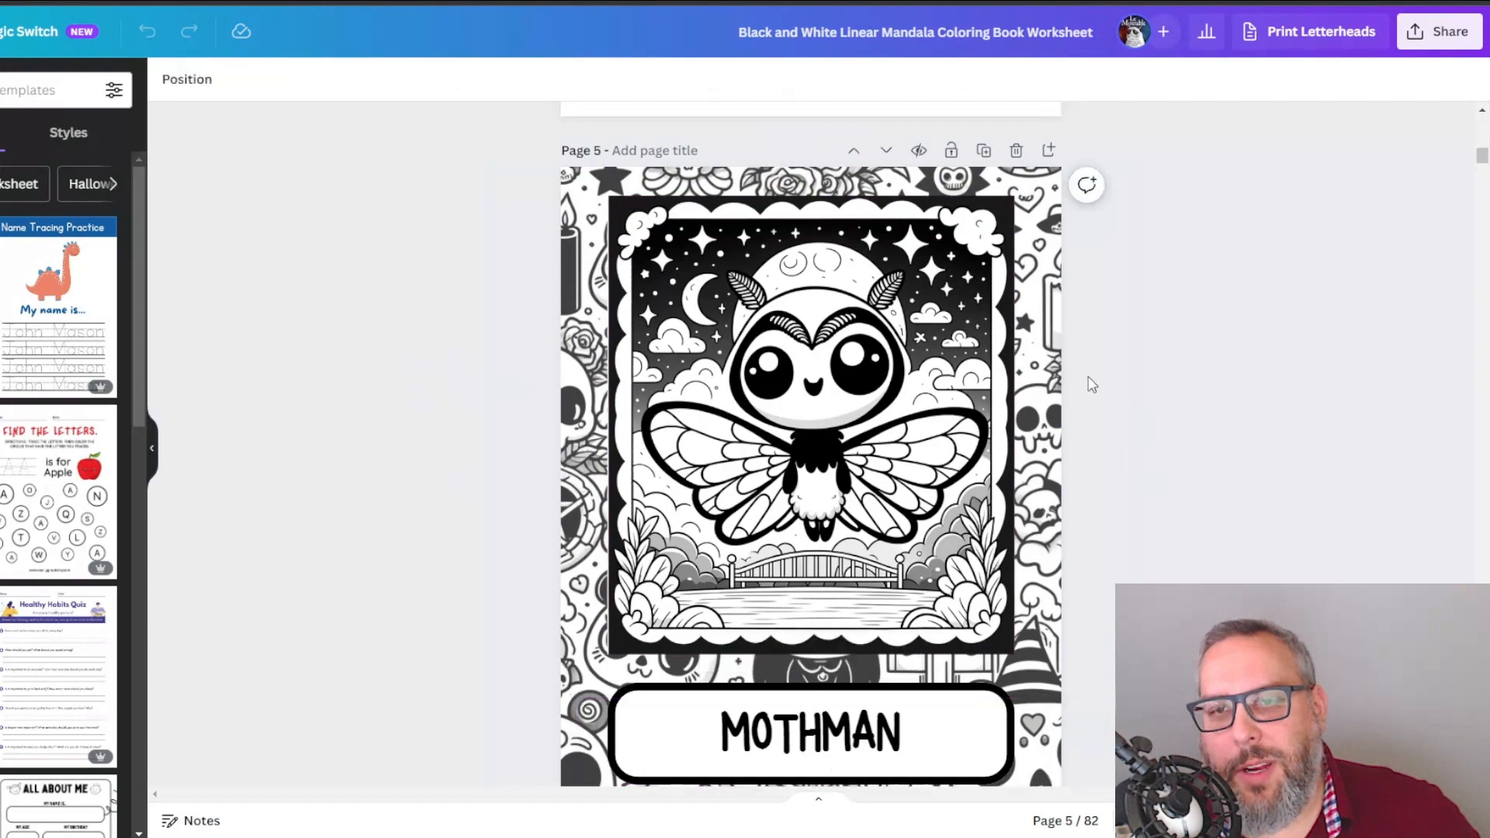
scroll(1203, 400, "down", 2)
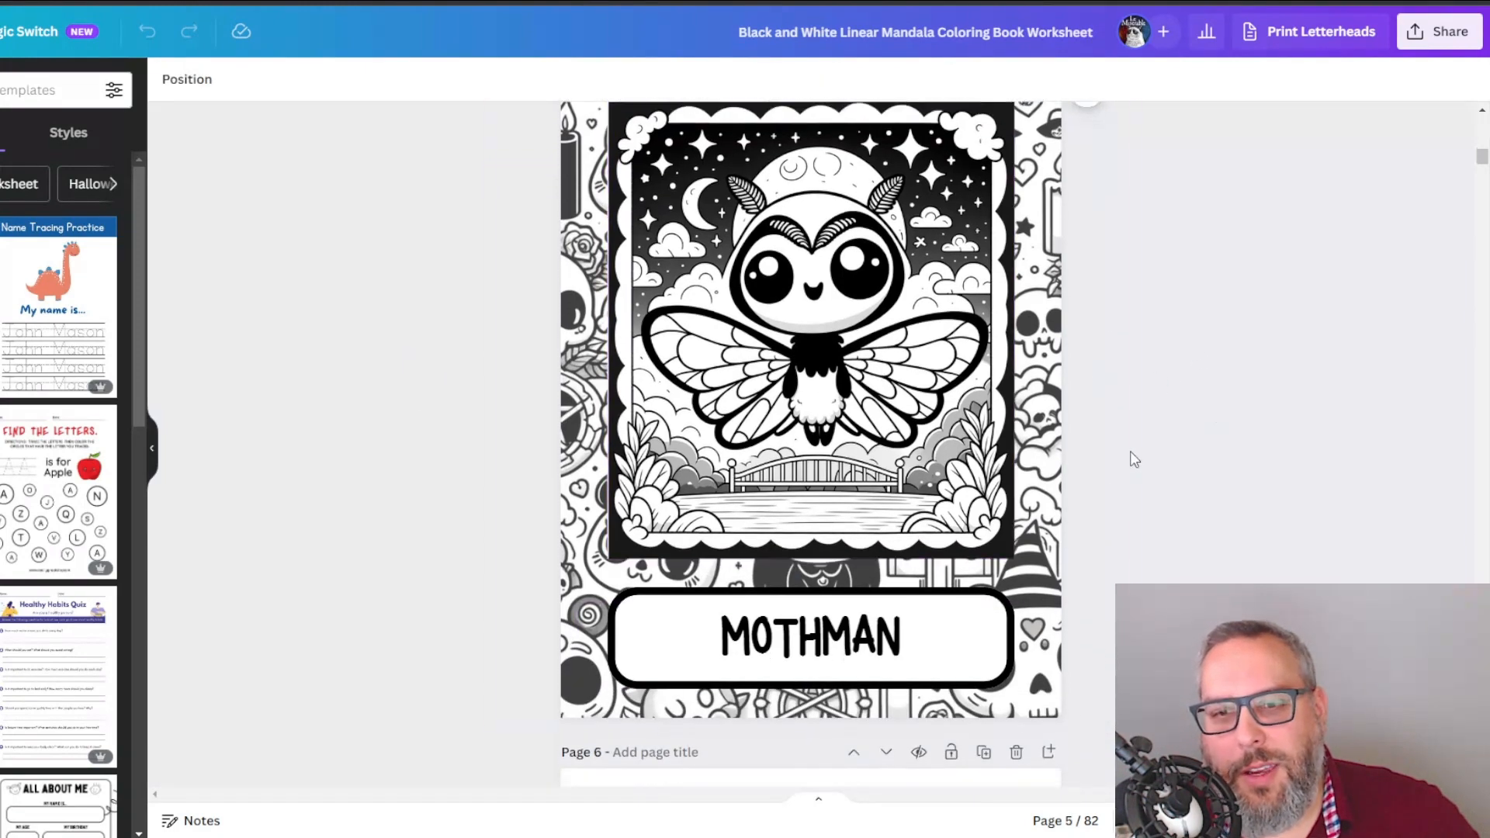
scroll(1130, 434, "down", 8)
scroll(1129, 384, "down", 15)
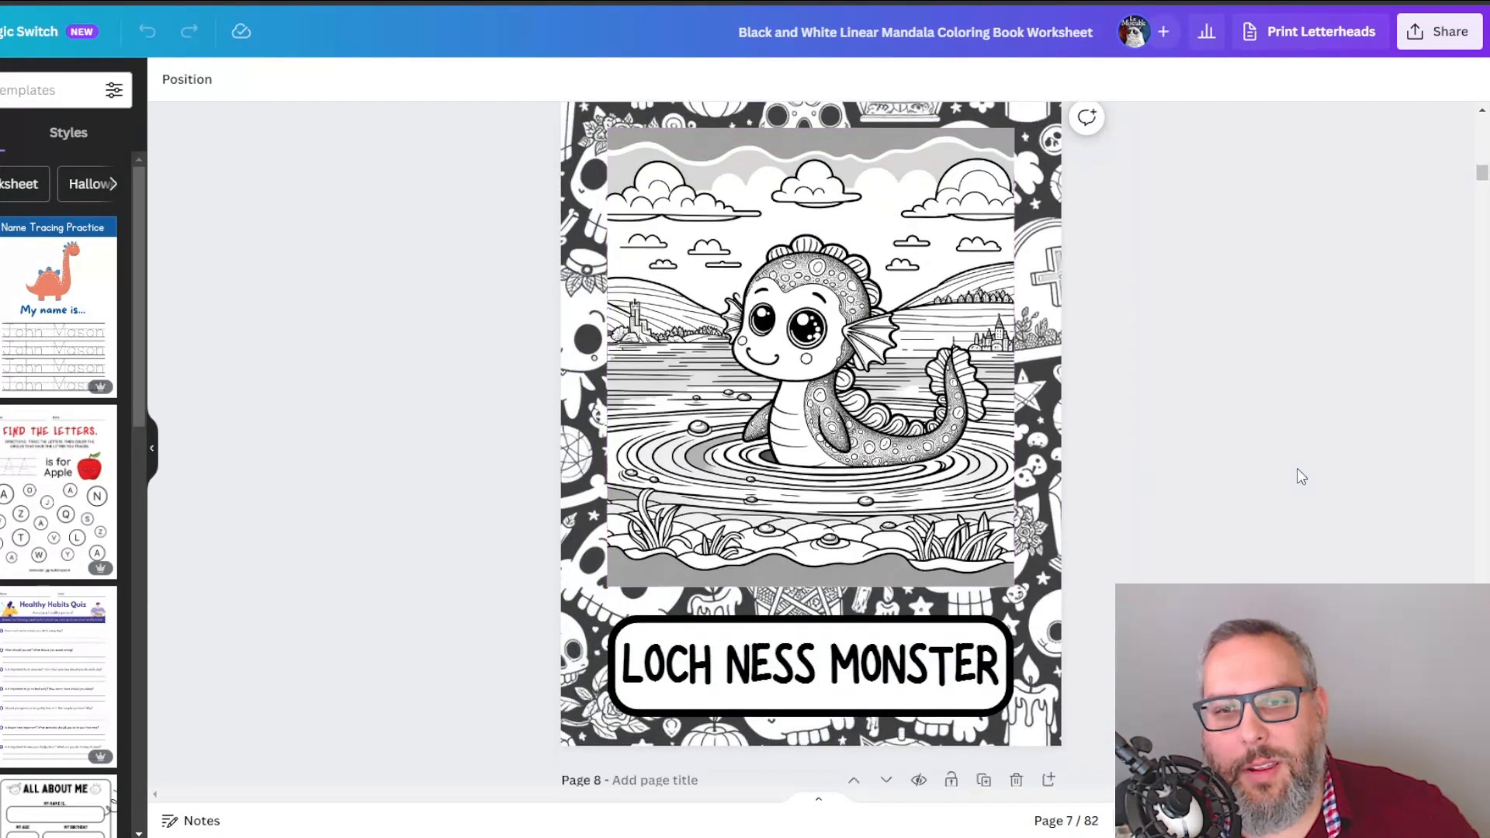
Review the octopus page and the book's closing group scenes, from the picnic spread back to Cryptid Beach Day and Cryptid Campfire.
scroll(1226, 435, "down", 12)
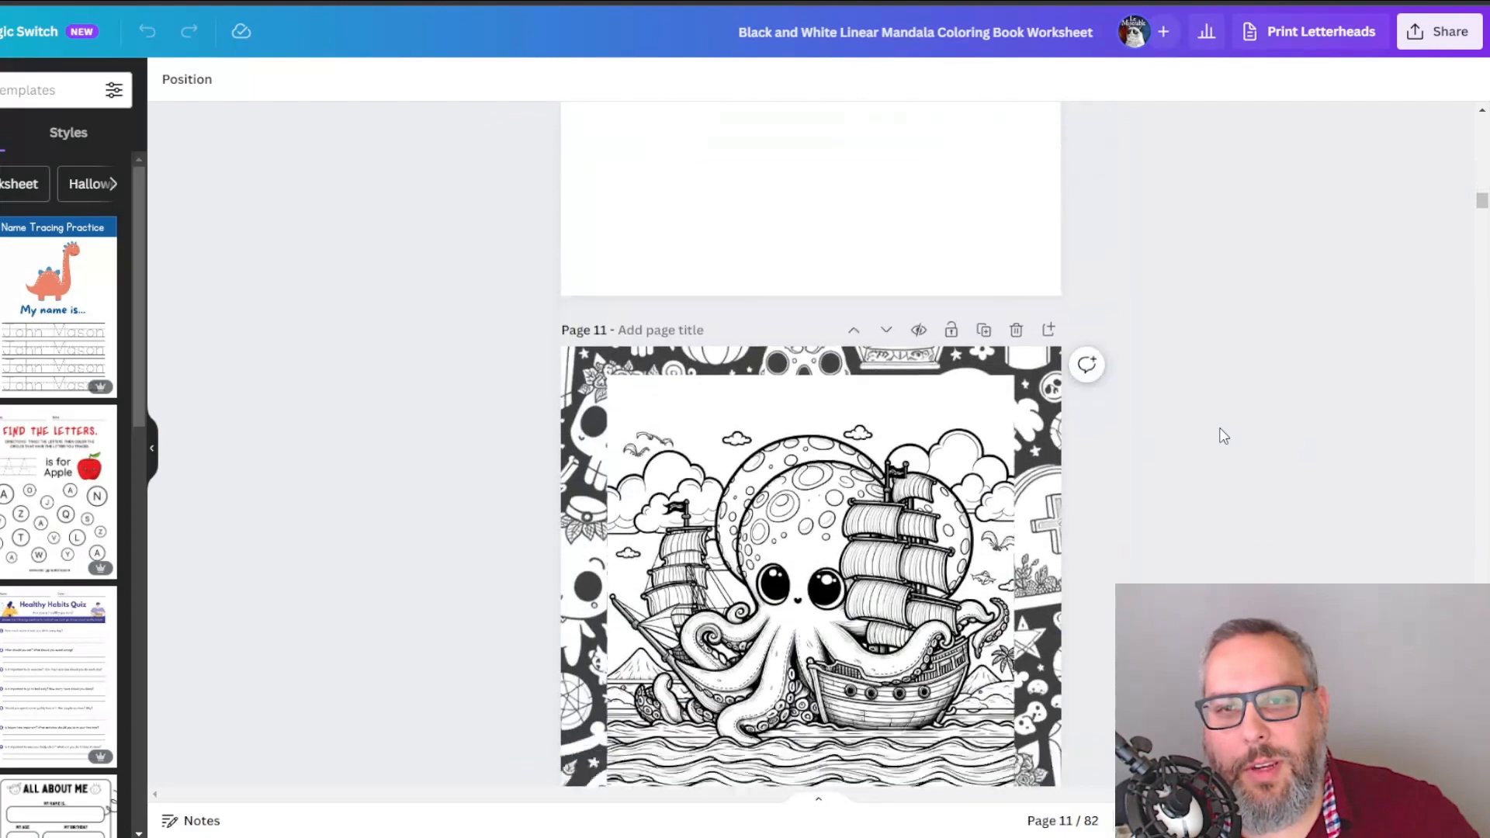
scroll(1234, 425, "down", 10)
left_click_drag(1483, 225, 1483, 810)
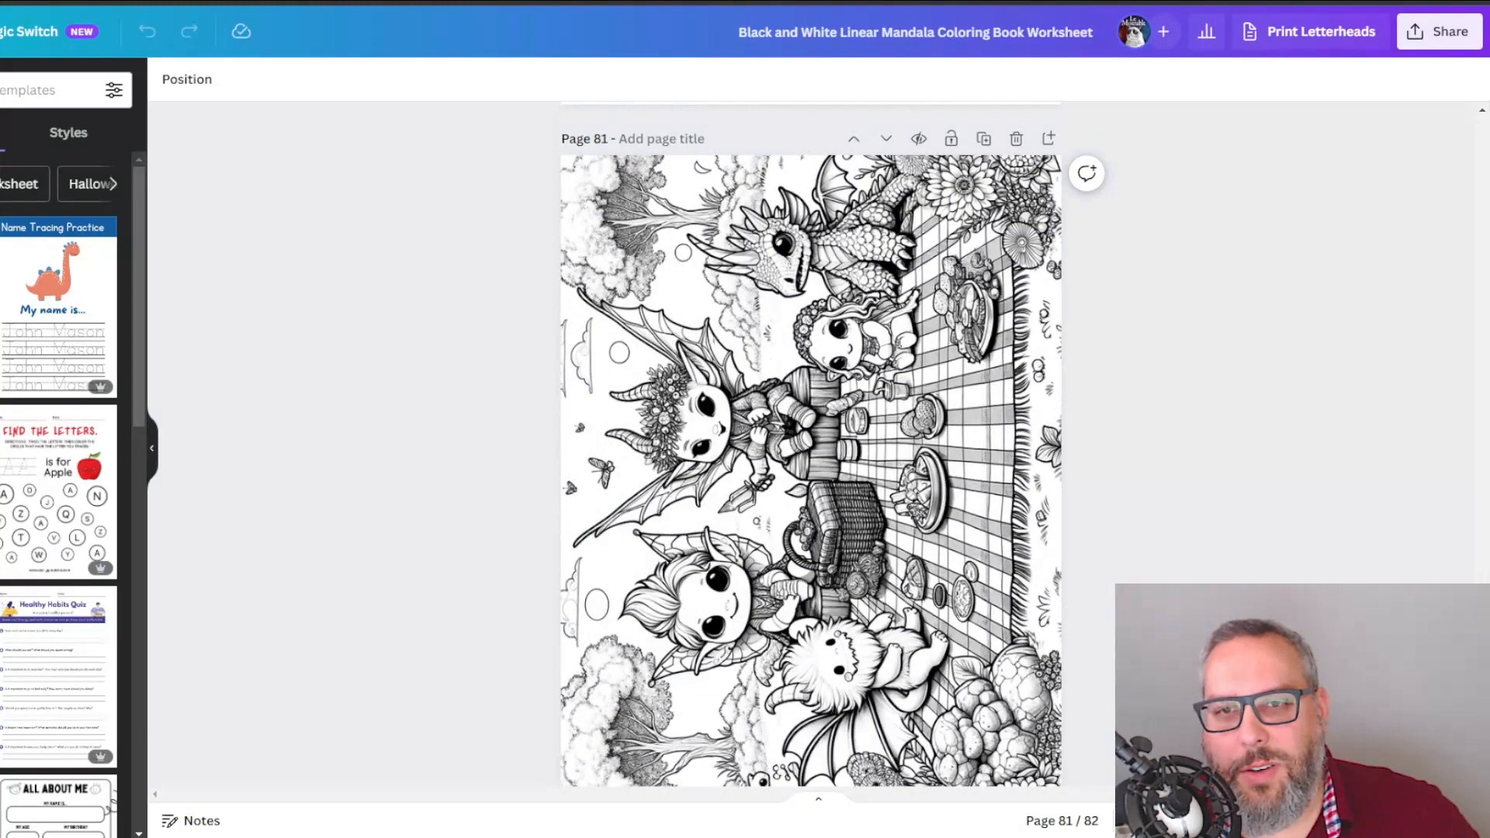
scroll(810, 443, "up", 17)
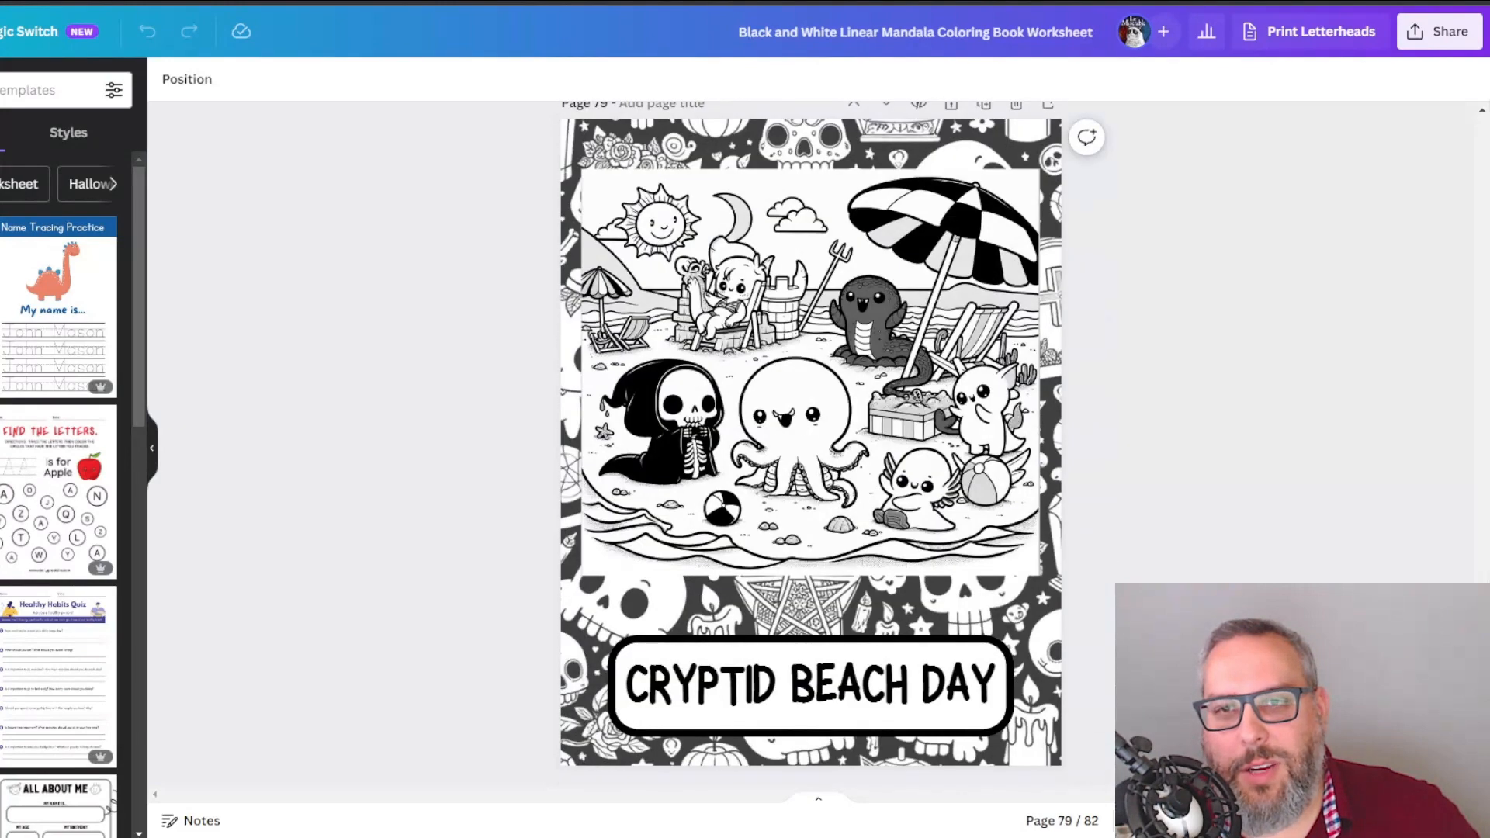
scroll(810, 443, "up", 18)
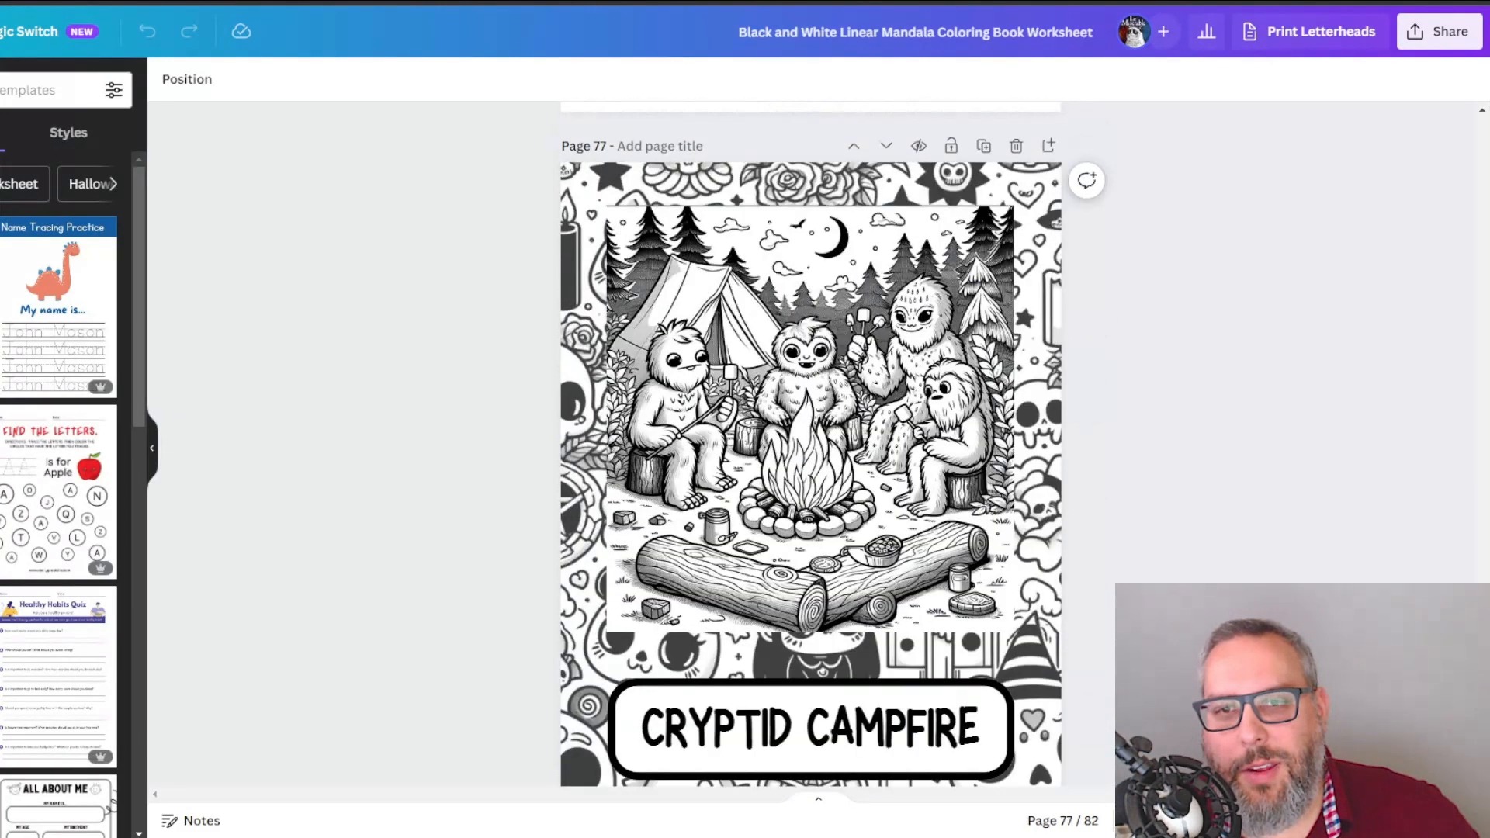
Return to the front part of the book and review the El Chupacabra and Loch Ness Monster pages.
left_click_drag(1480, 768, 1430, 201)
scroll(1354, 518, "up", 2)
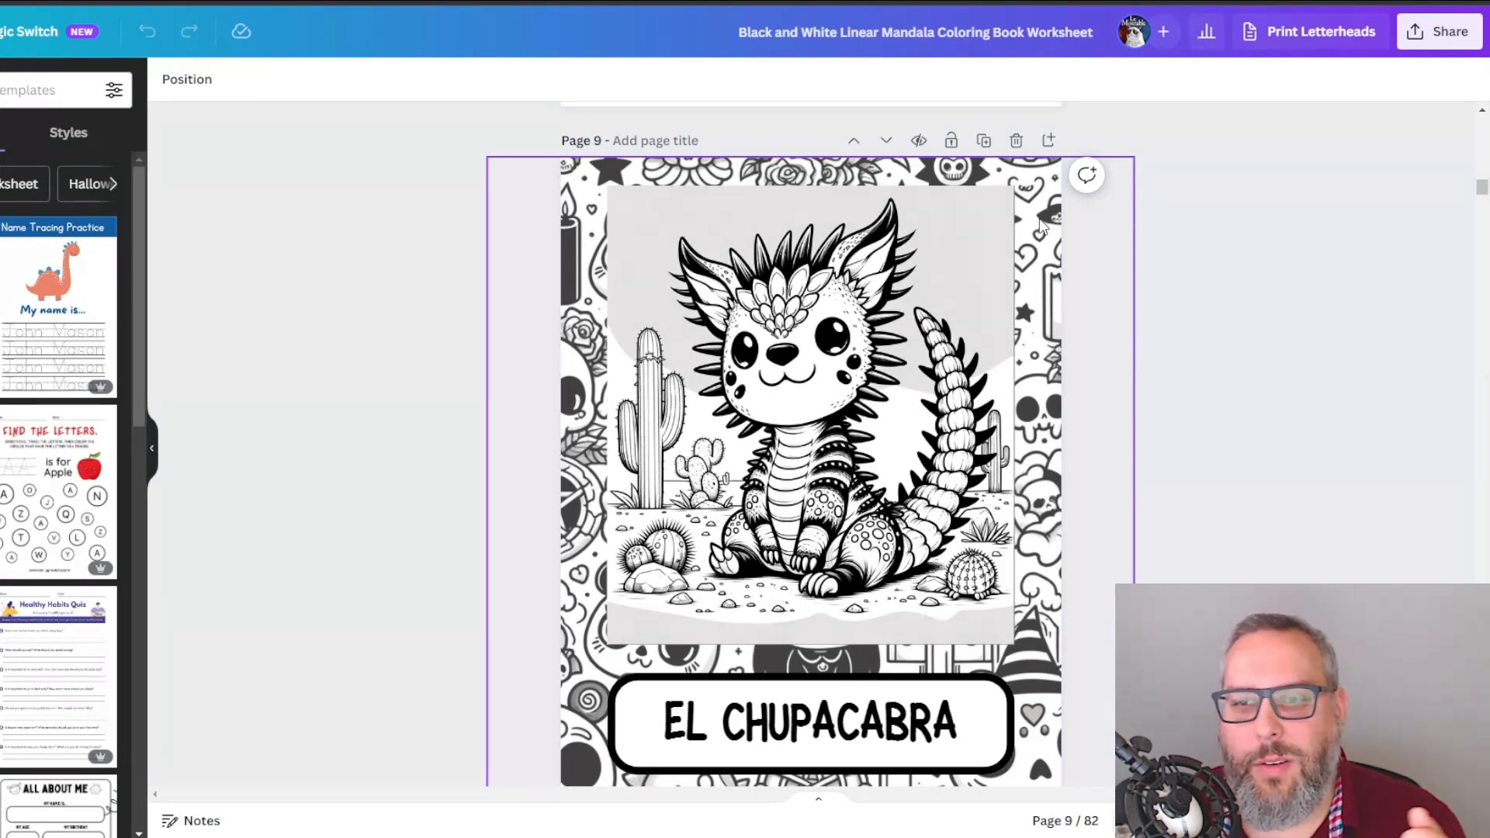
scroll(944, 389, "up", 15)
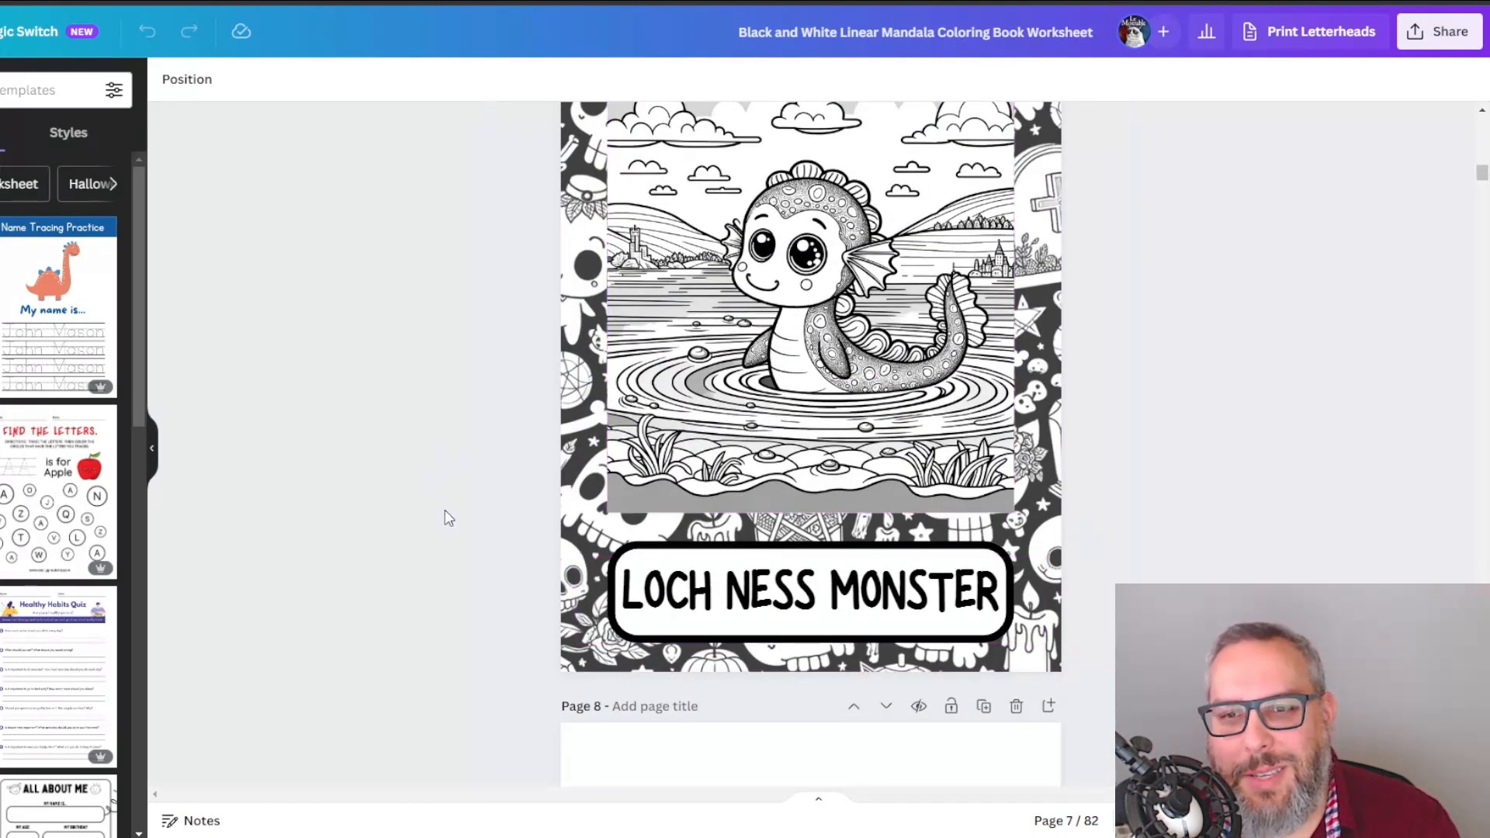
scroll(419, 512, "up", 1)
scroll(412, 511, "up", 1)
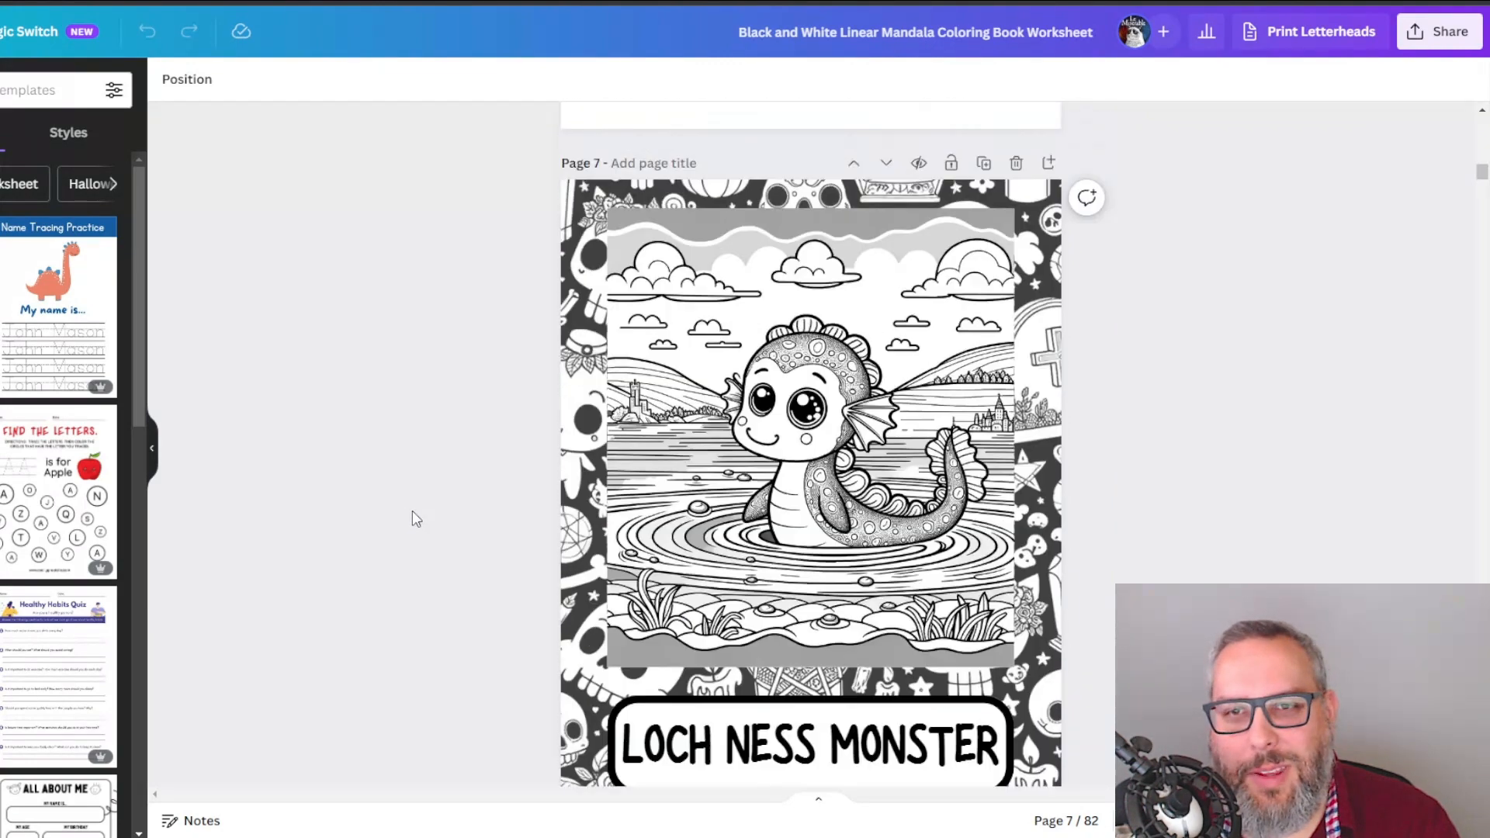
scroll(413, 510, "down", 1)
left_click_drag(1482, 186, 1482, 128)
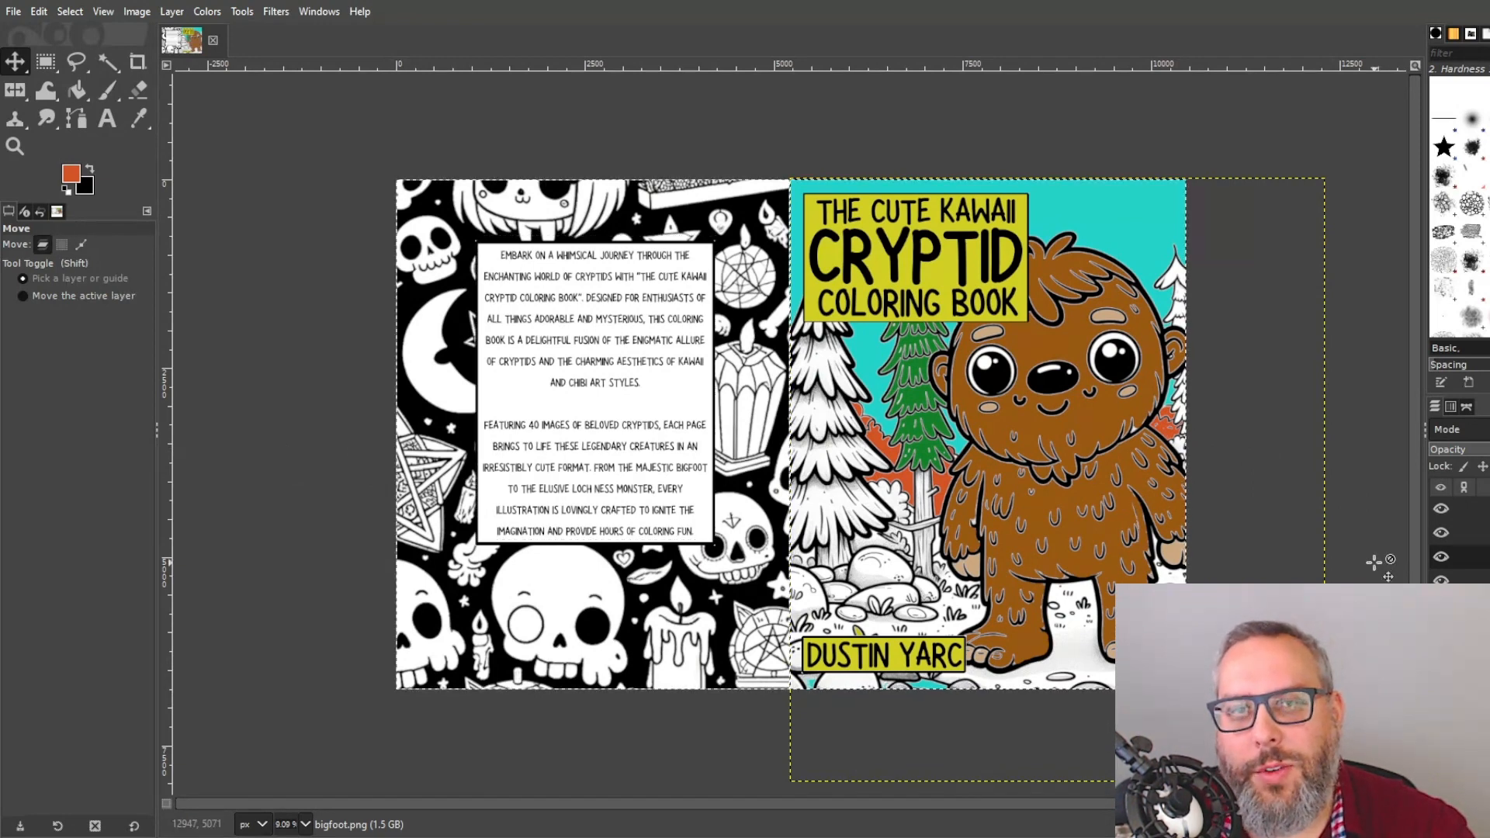
In the GIMP cover file, hide all artwork layers to expose the 8.5" x 11" paperback cover template.
left_click(1478, 509)
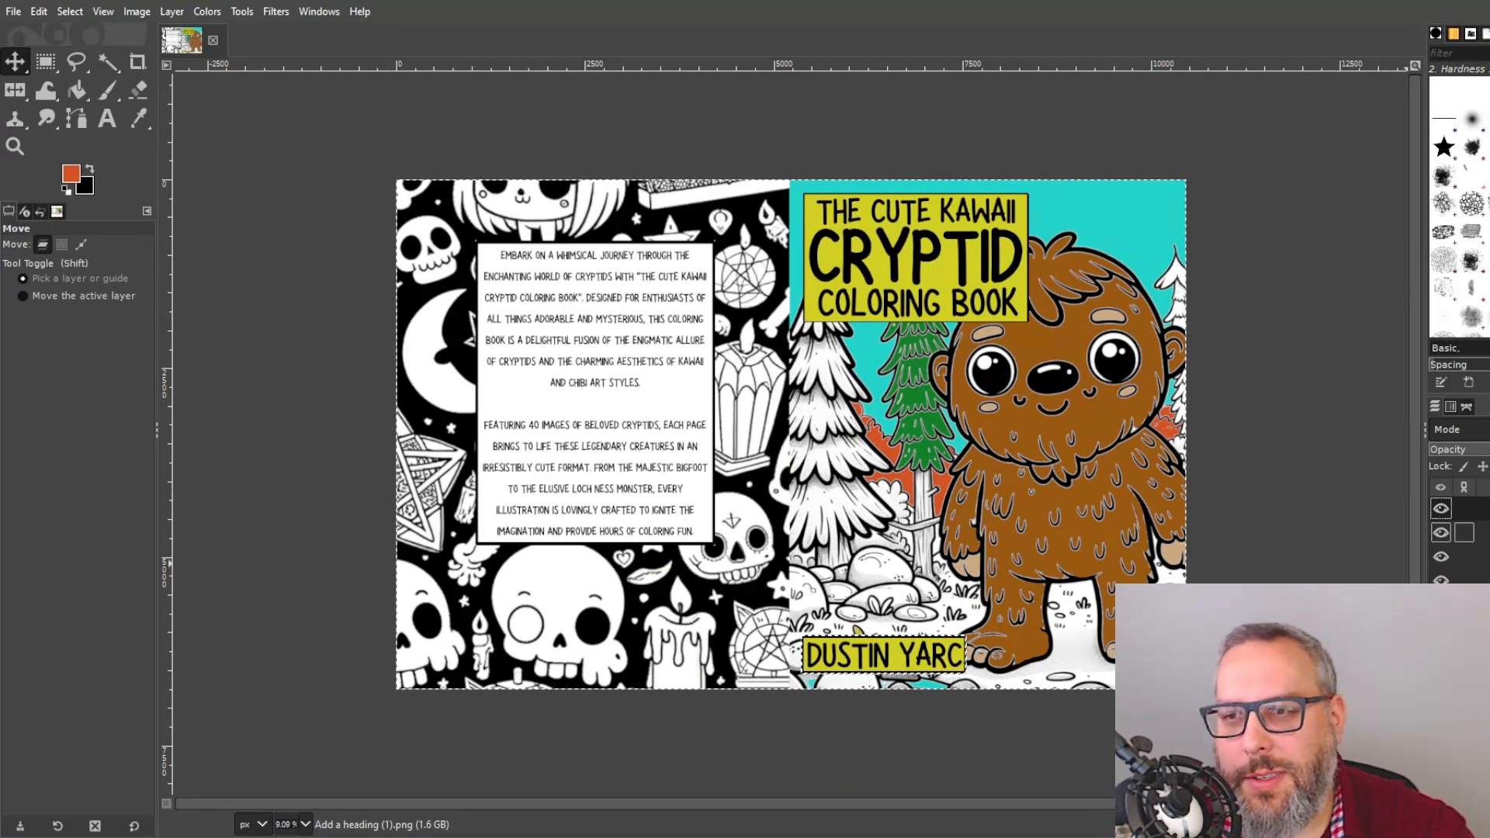
left_click_drag(1440, 512, 1441, 613)
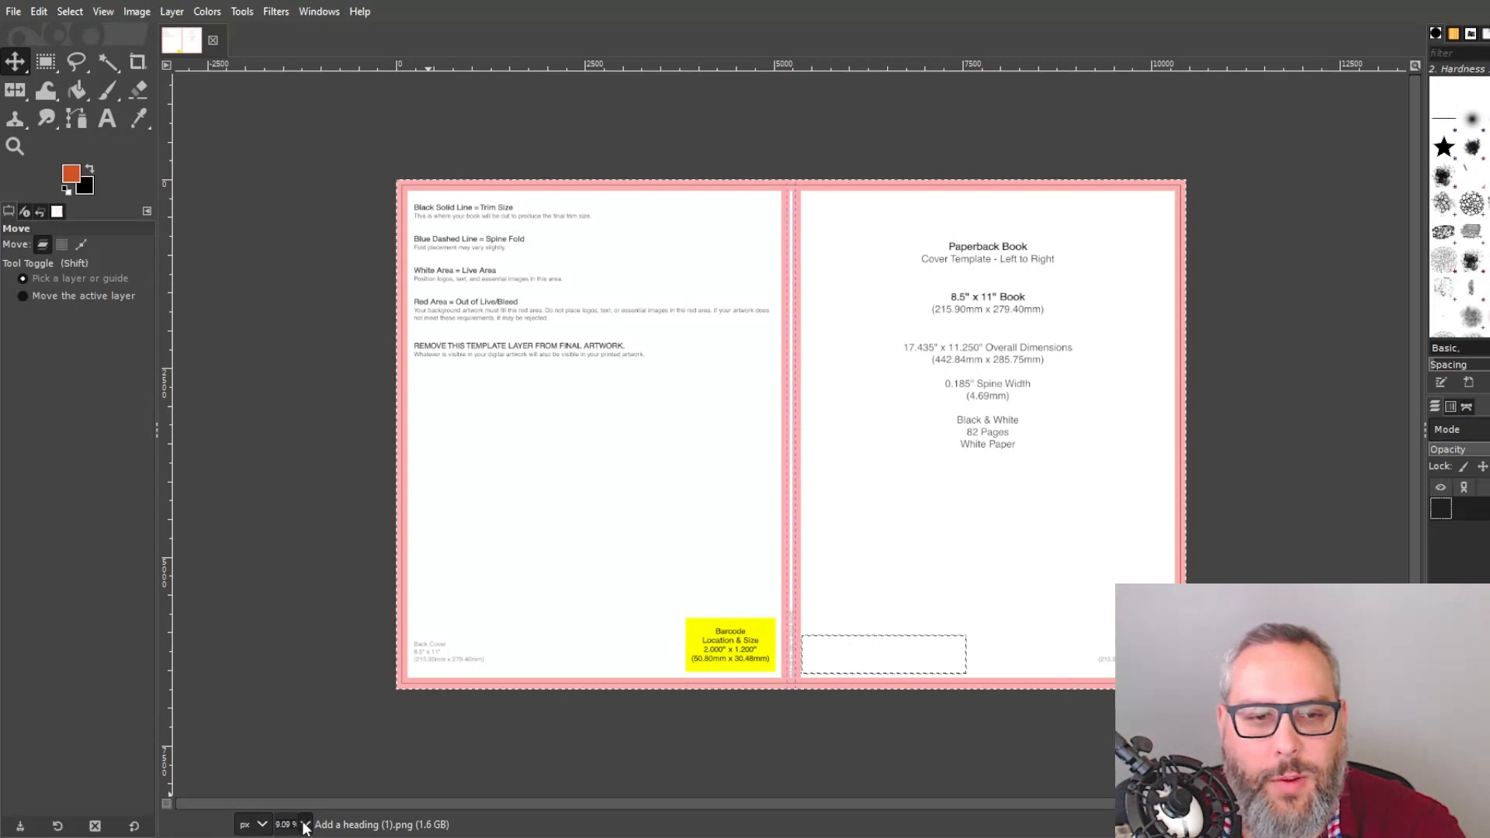
key("plus")
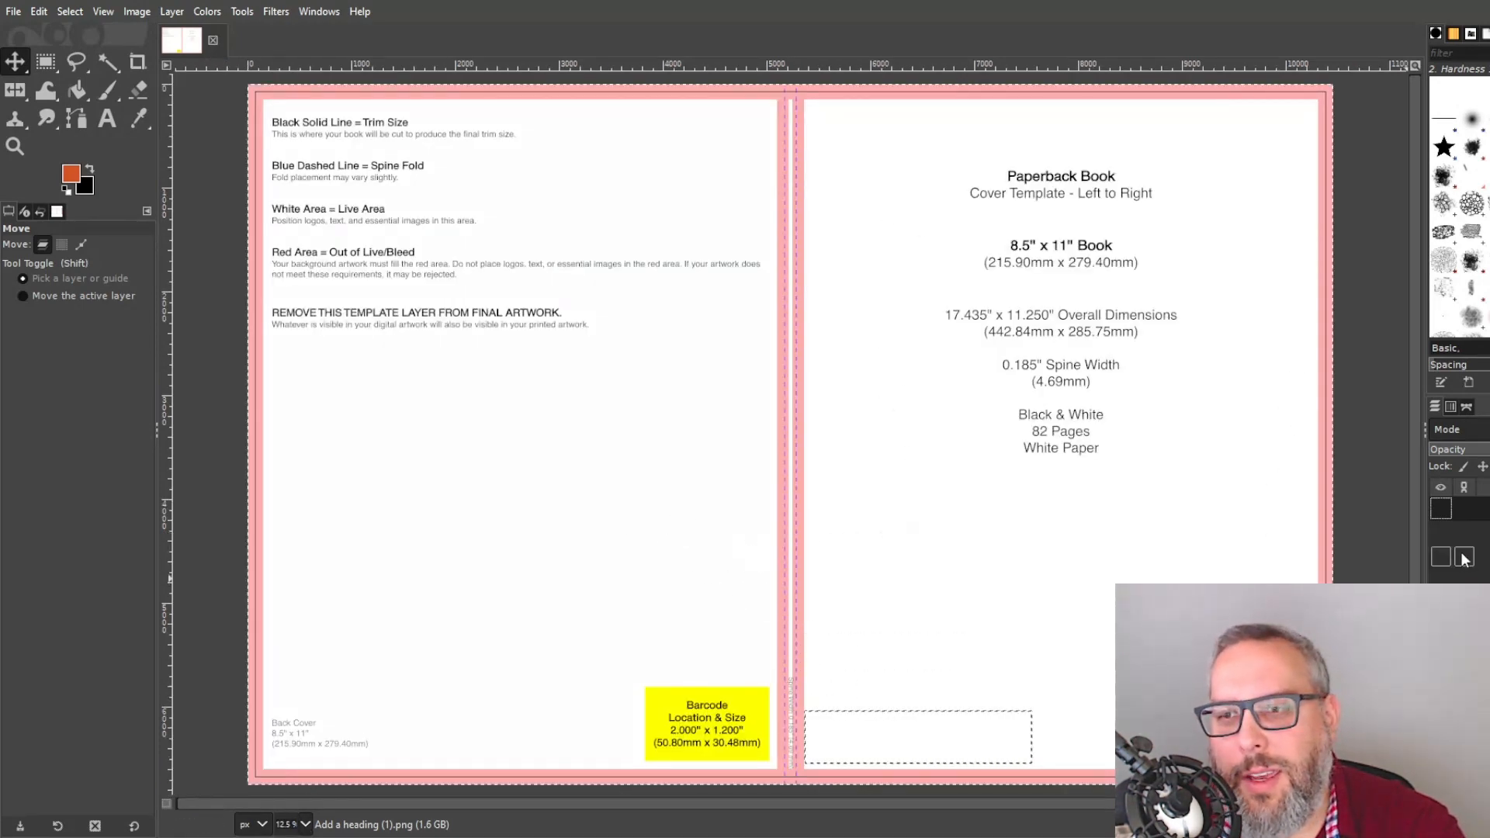
Show the Bigfoot layer at reduced opacity over the cover template, and turn the remaining cover layers back on.
left_click(1441, 557)
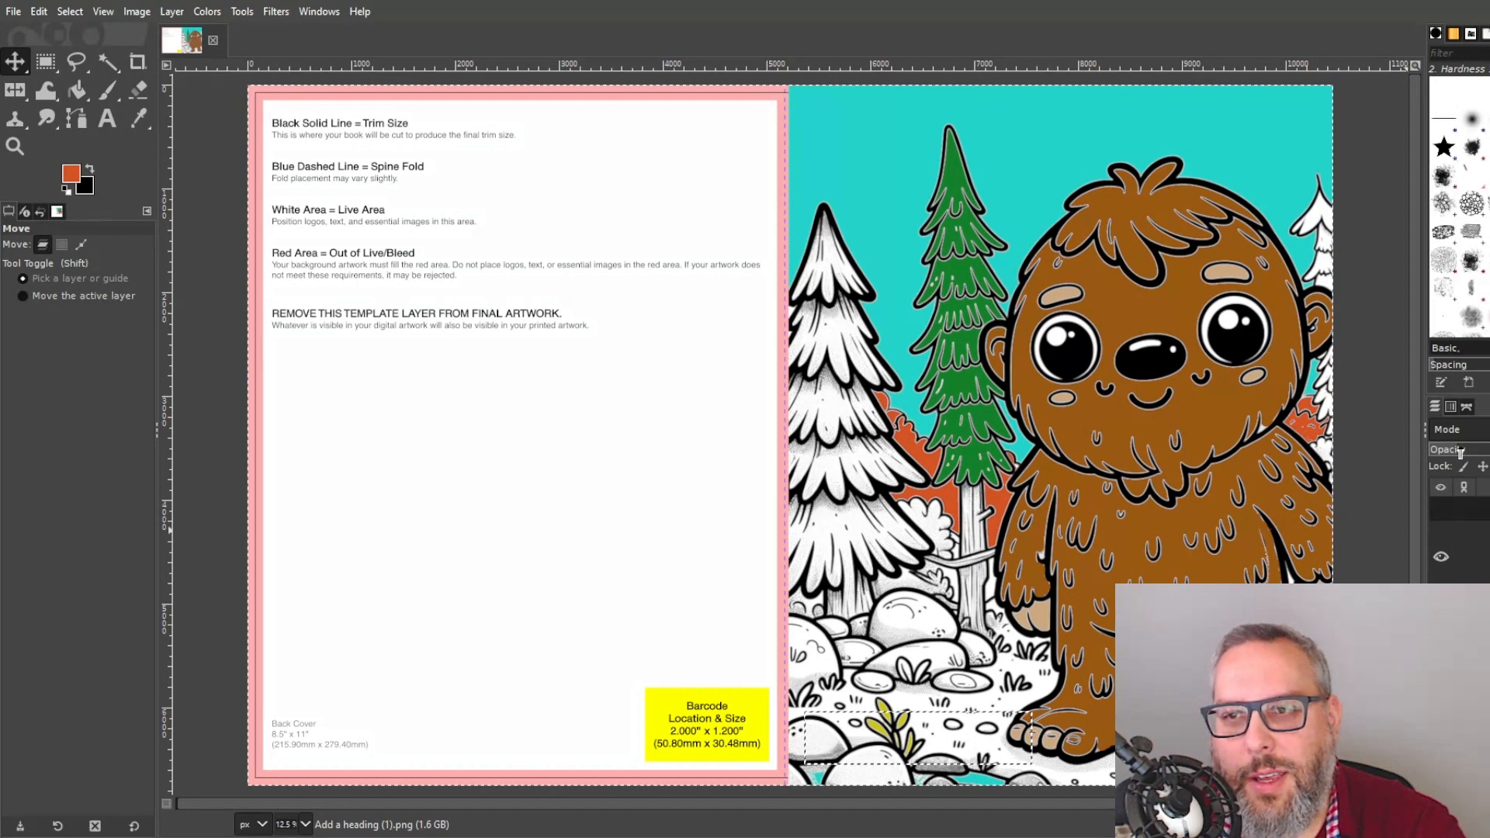
left_click(1459, 508)
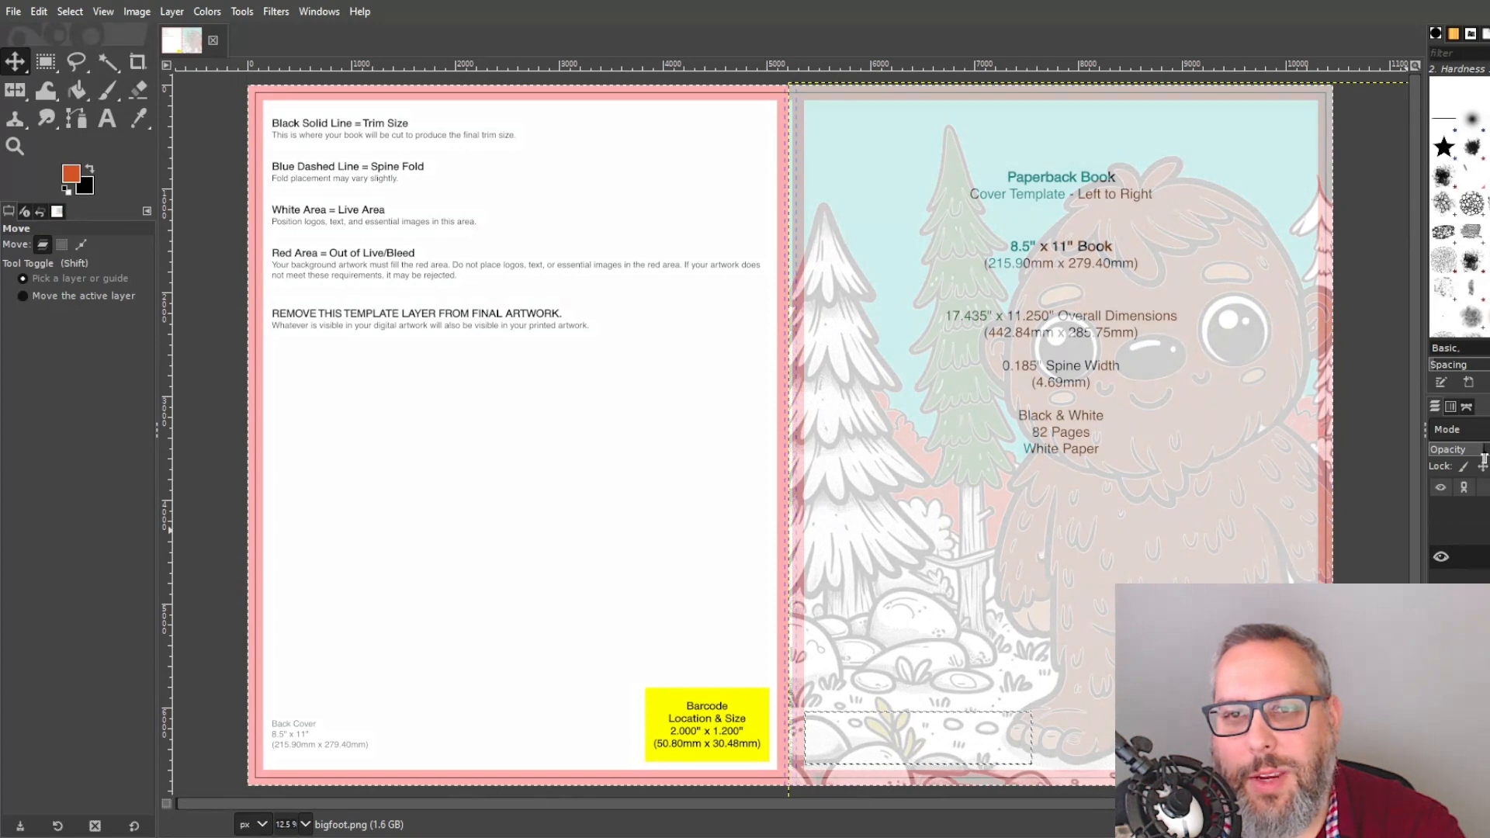
left_click(1440, 532)
left_click(1440, 578)
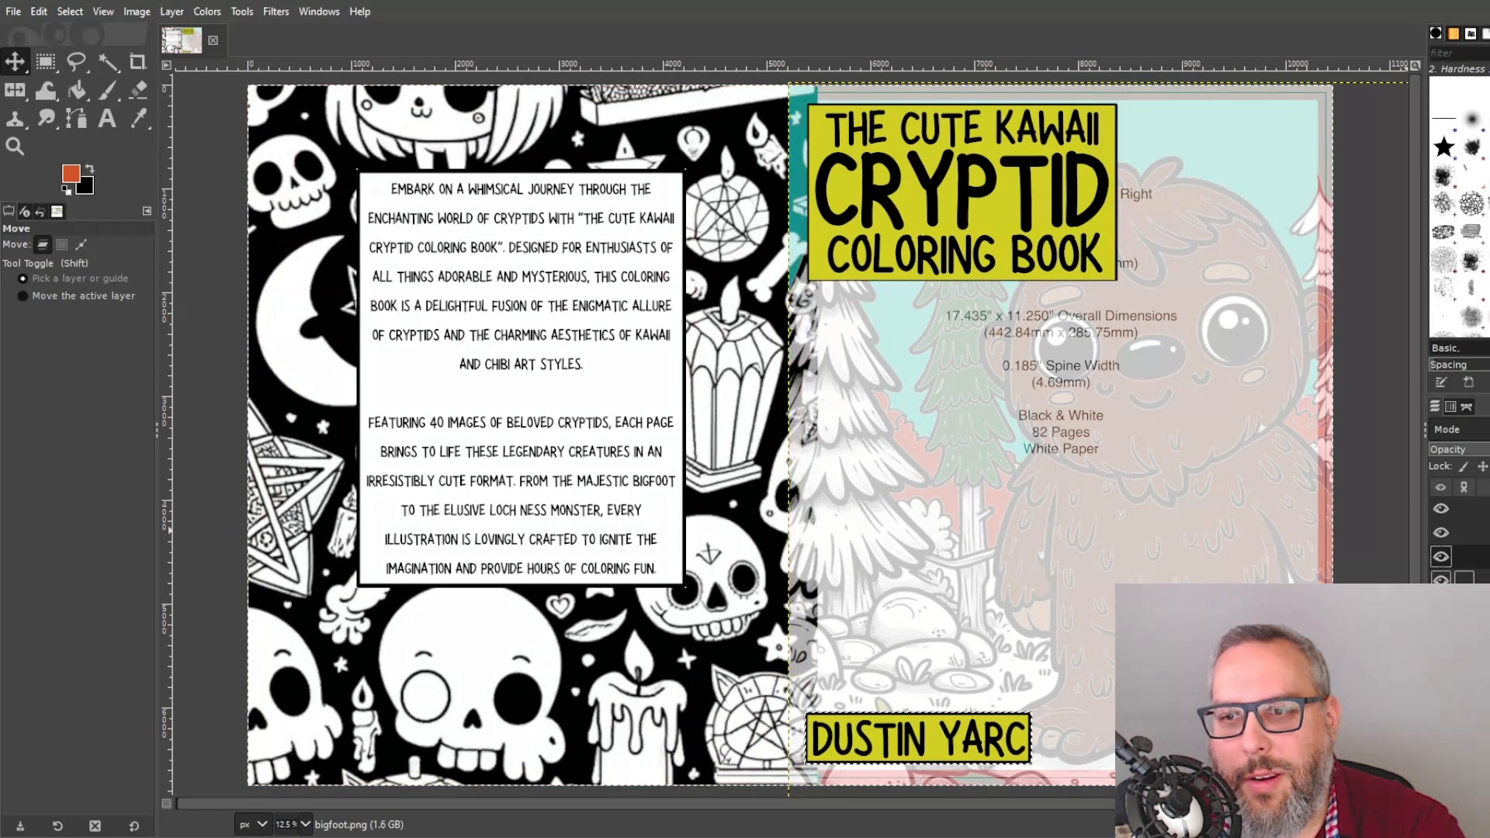
Lower the opacity of the back cover's skull background to check its fit against the template, and restore it to full.
left_click(1470, 578)
left_click(1476, 449)
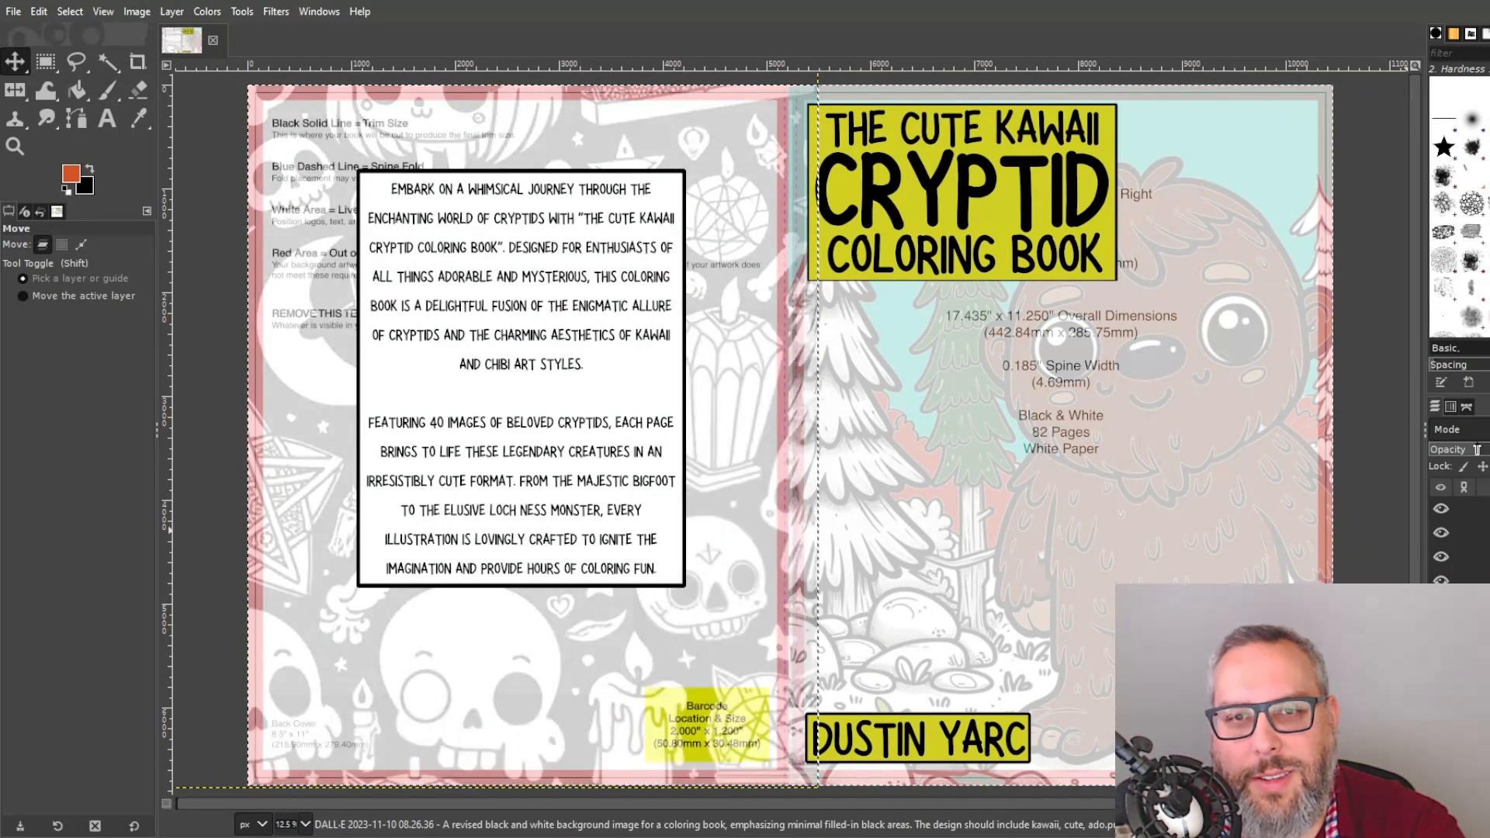
left_click(1486, 449)
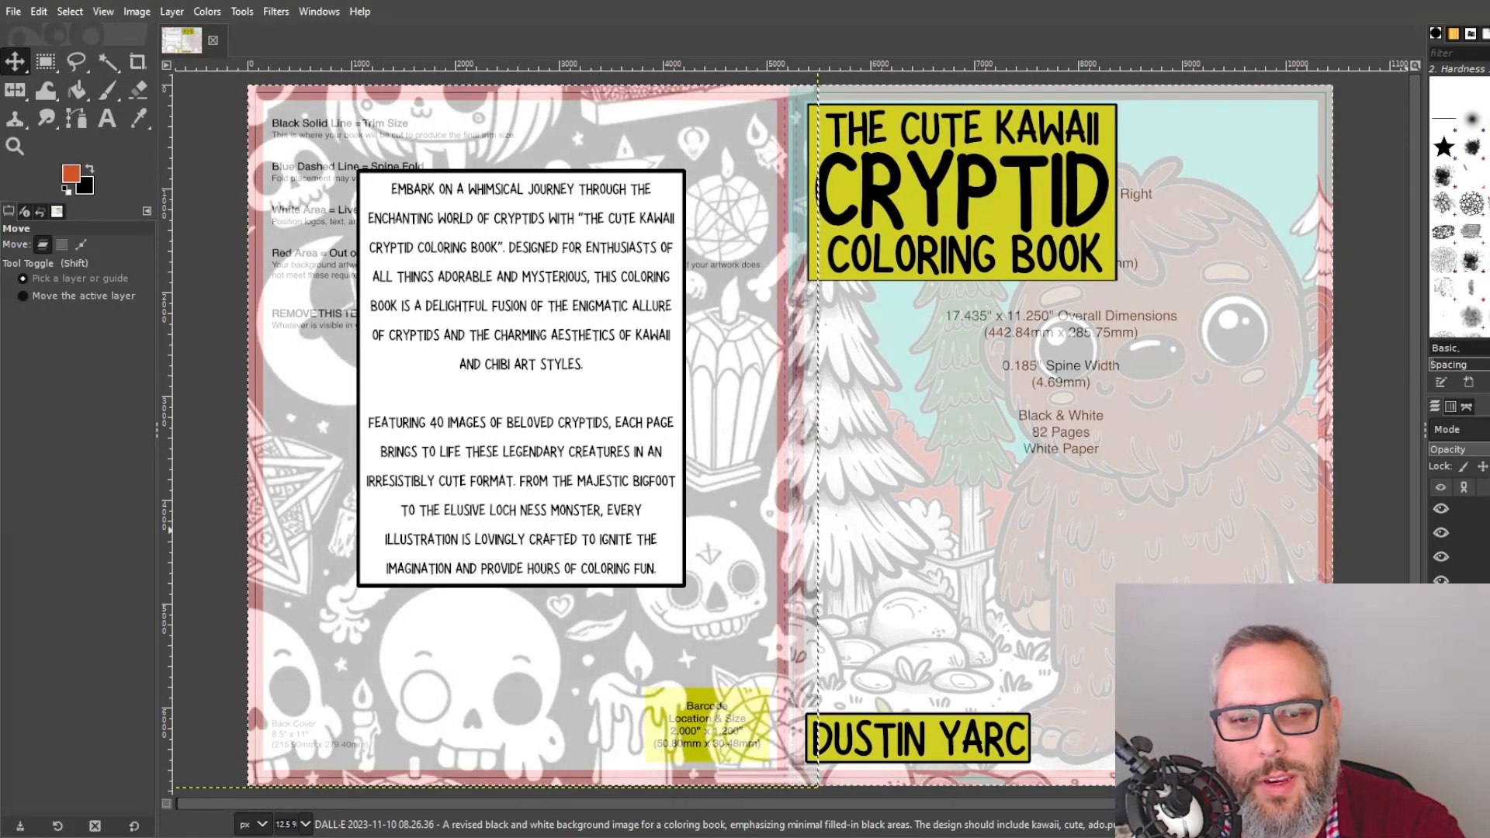
left_click(1484, 451)
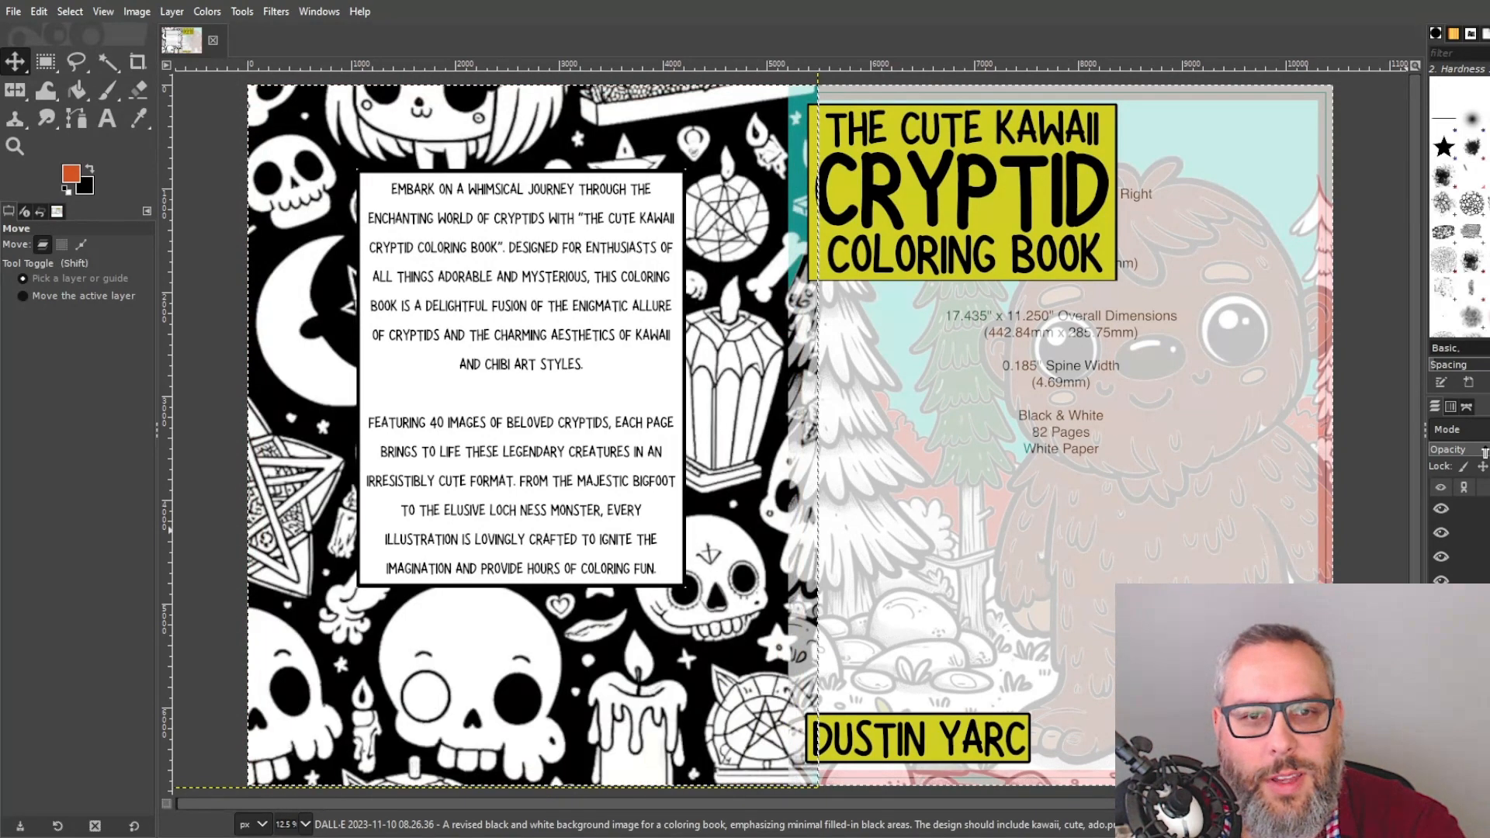
left_click(1466, 557)
left_click(1441, 487)
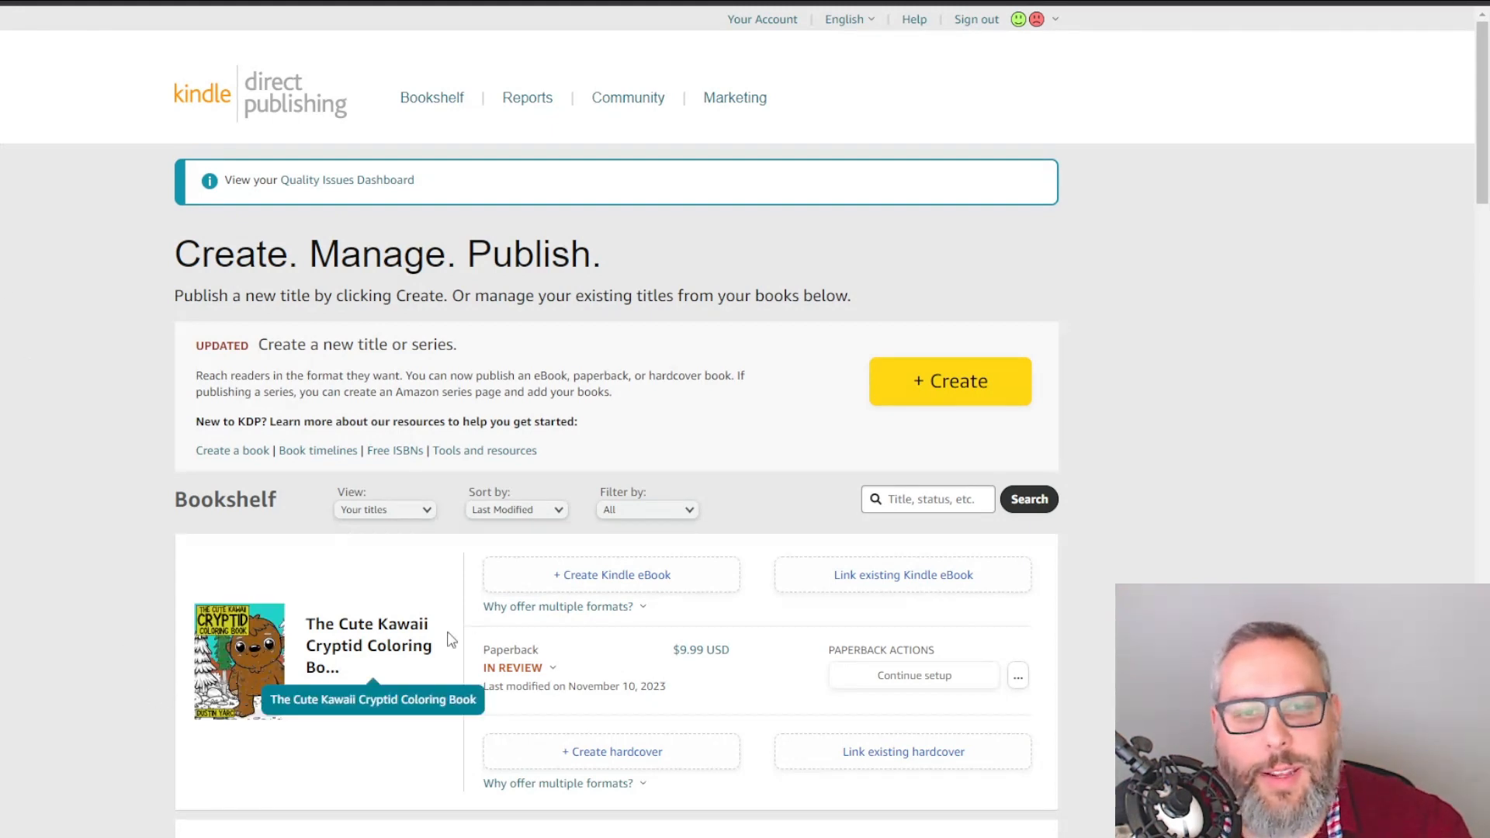
On the Kindle Direct Publishing bookshelf, check the paperback status details of The Cute Kawaii Cryptid Coloring Book.
scroll(450, 639, "down", 3)
left_click(552, 403)
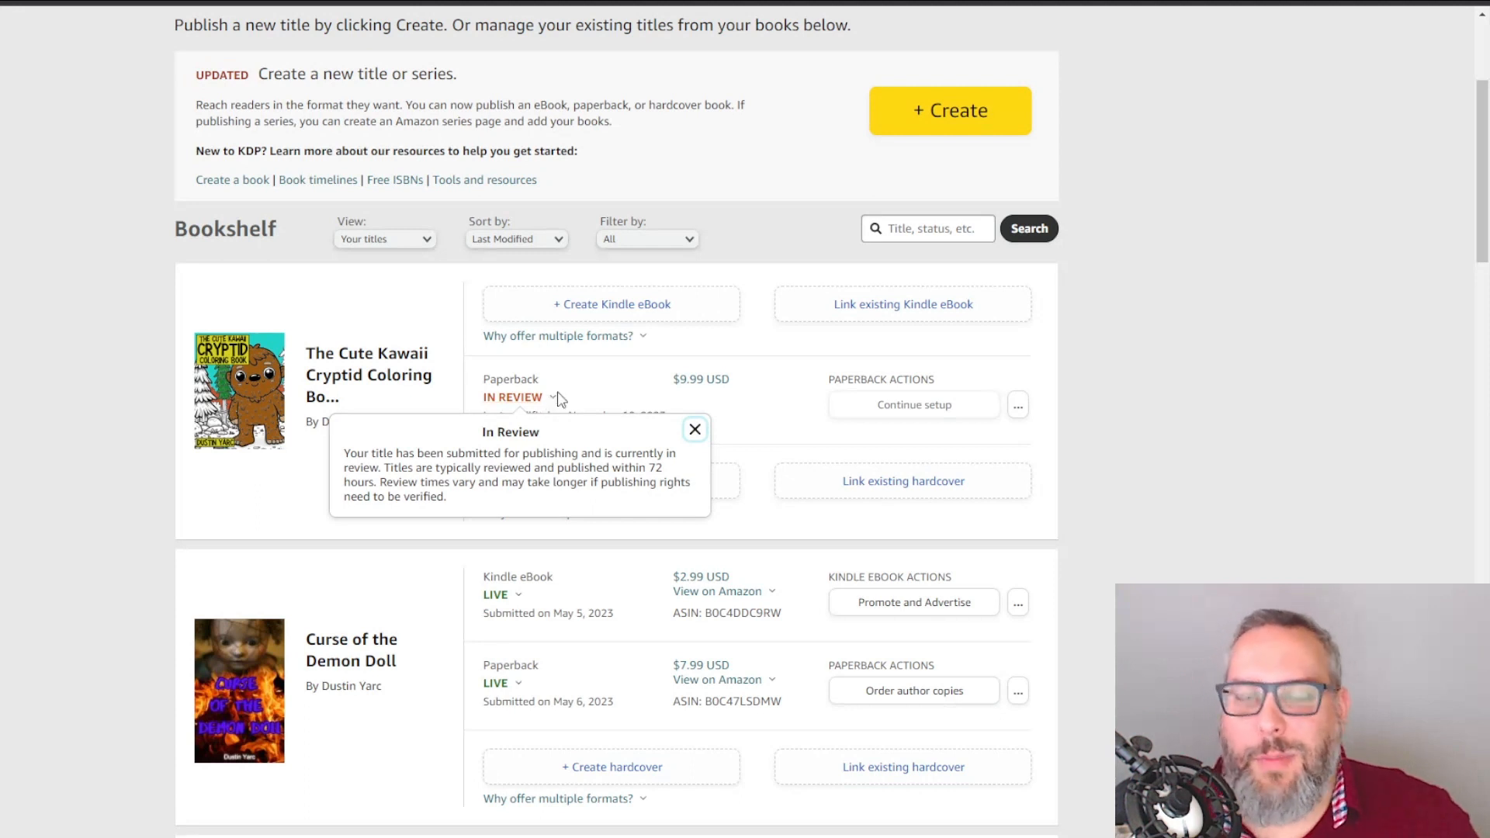
left_click(553, 400)
left_click(512, 403)
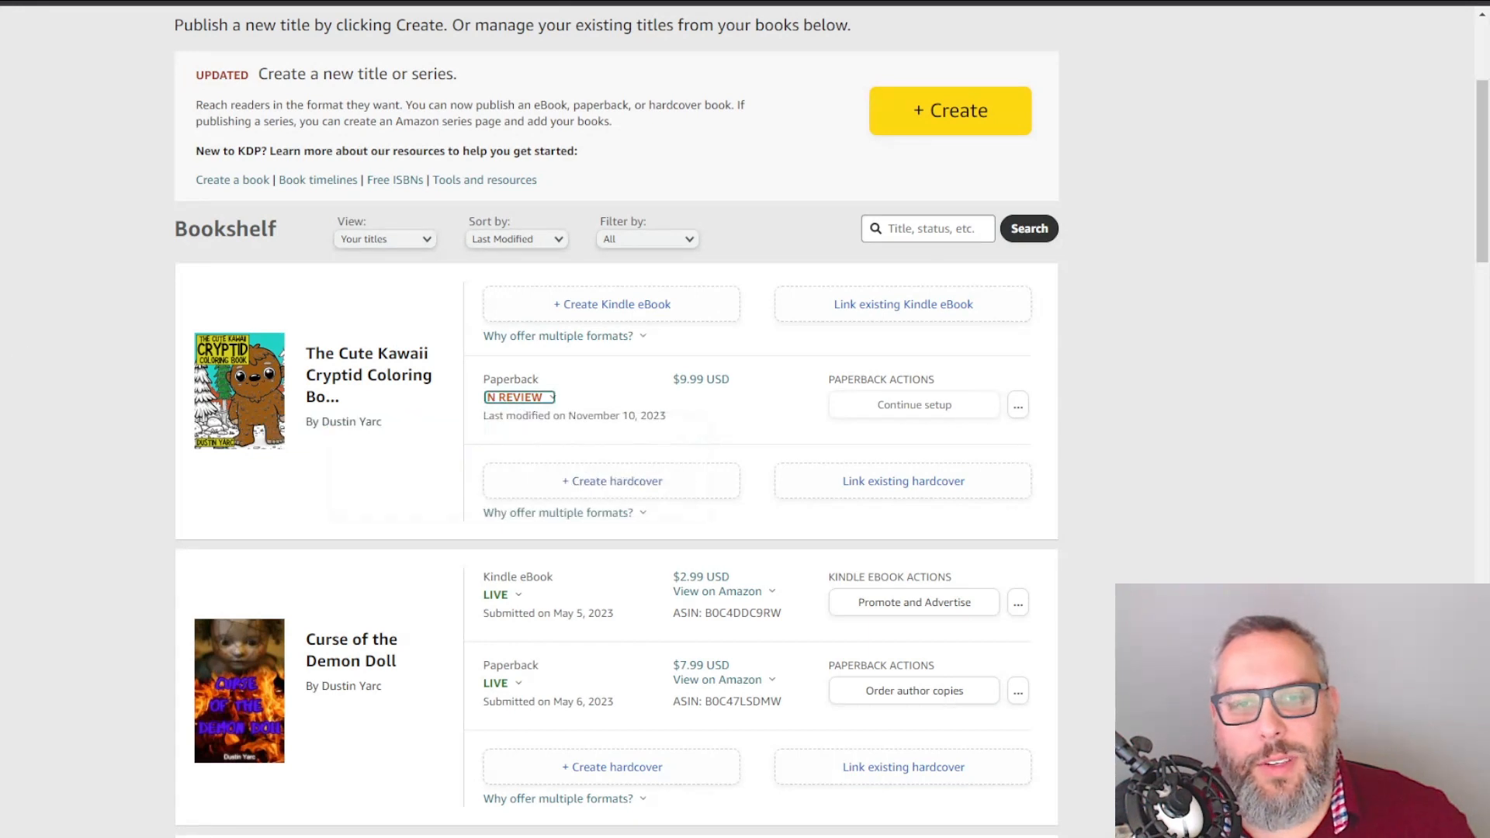
scroll(31, 389, "up", 3)
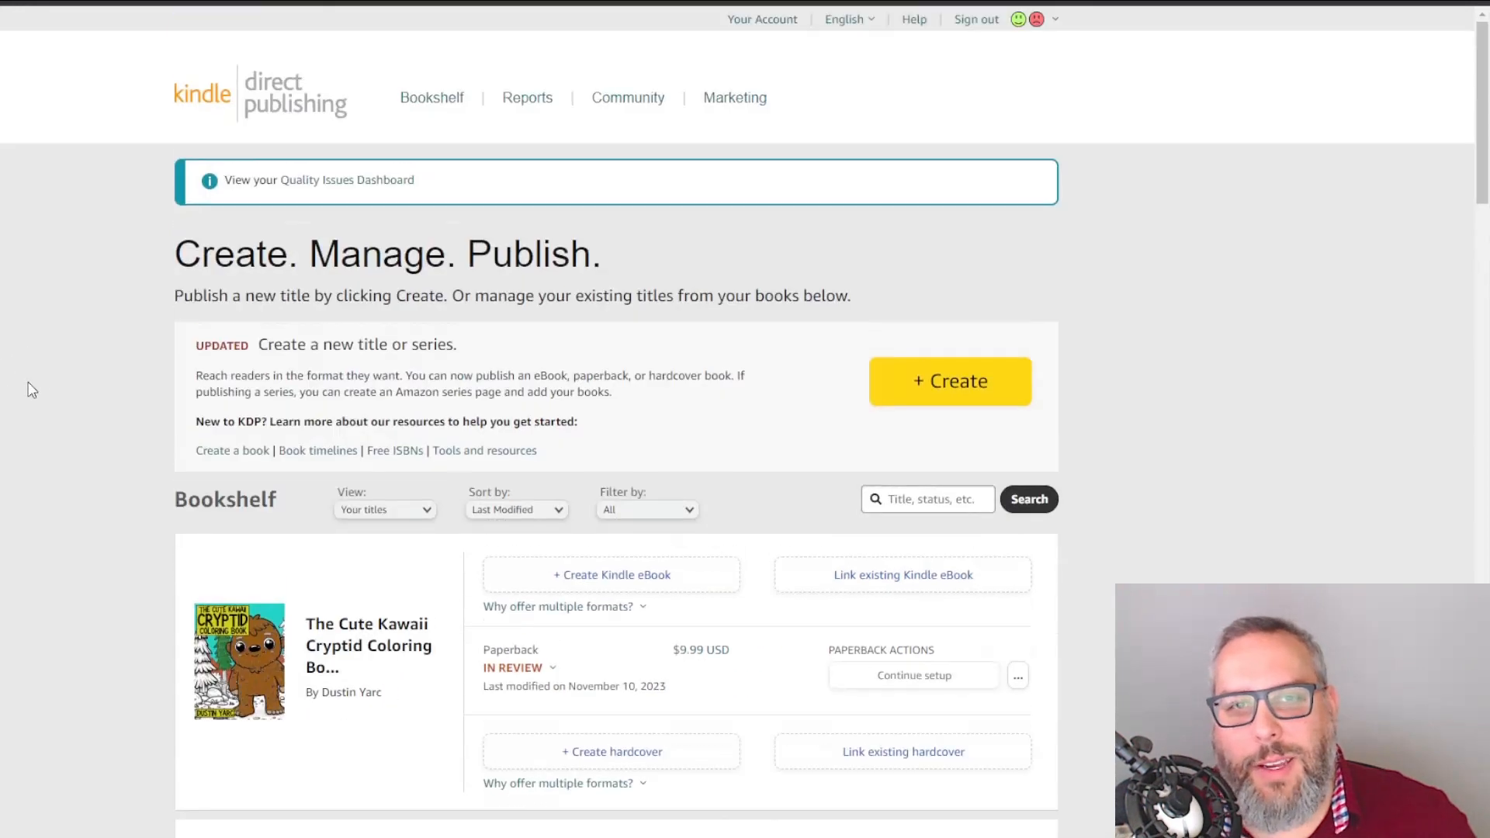
scroll(143, 439, "down", 2)
left_click(530, 494)
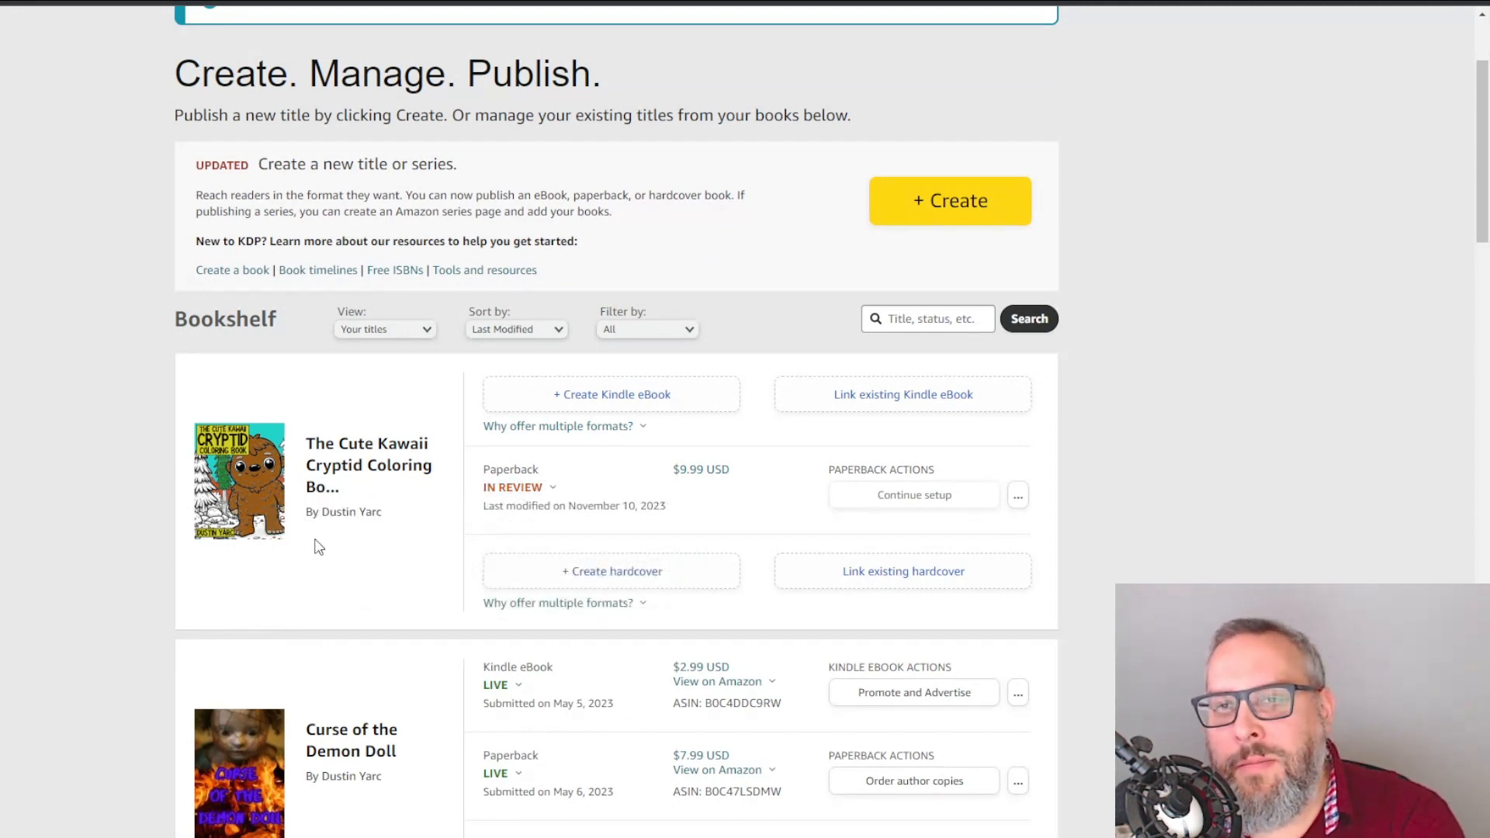
Start creating a new paperback title from the bookshelf.
scroll(310, 545, "up", 3)
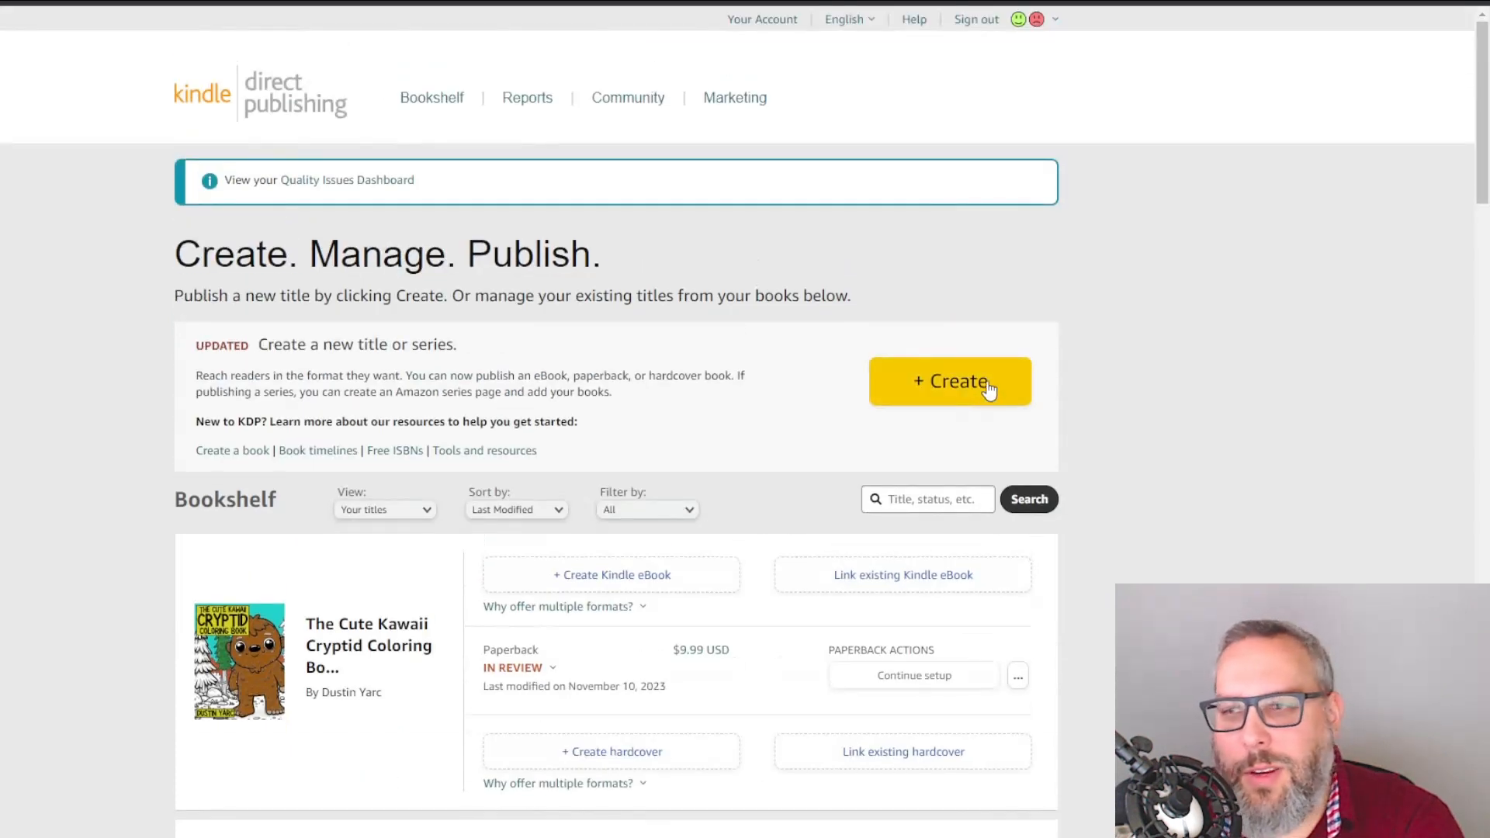
left_click(981, 389)
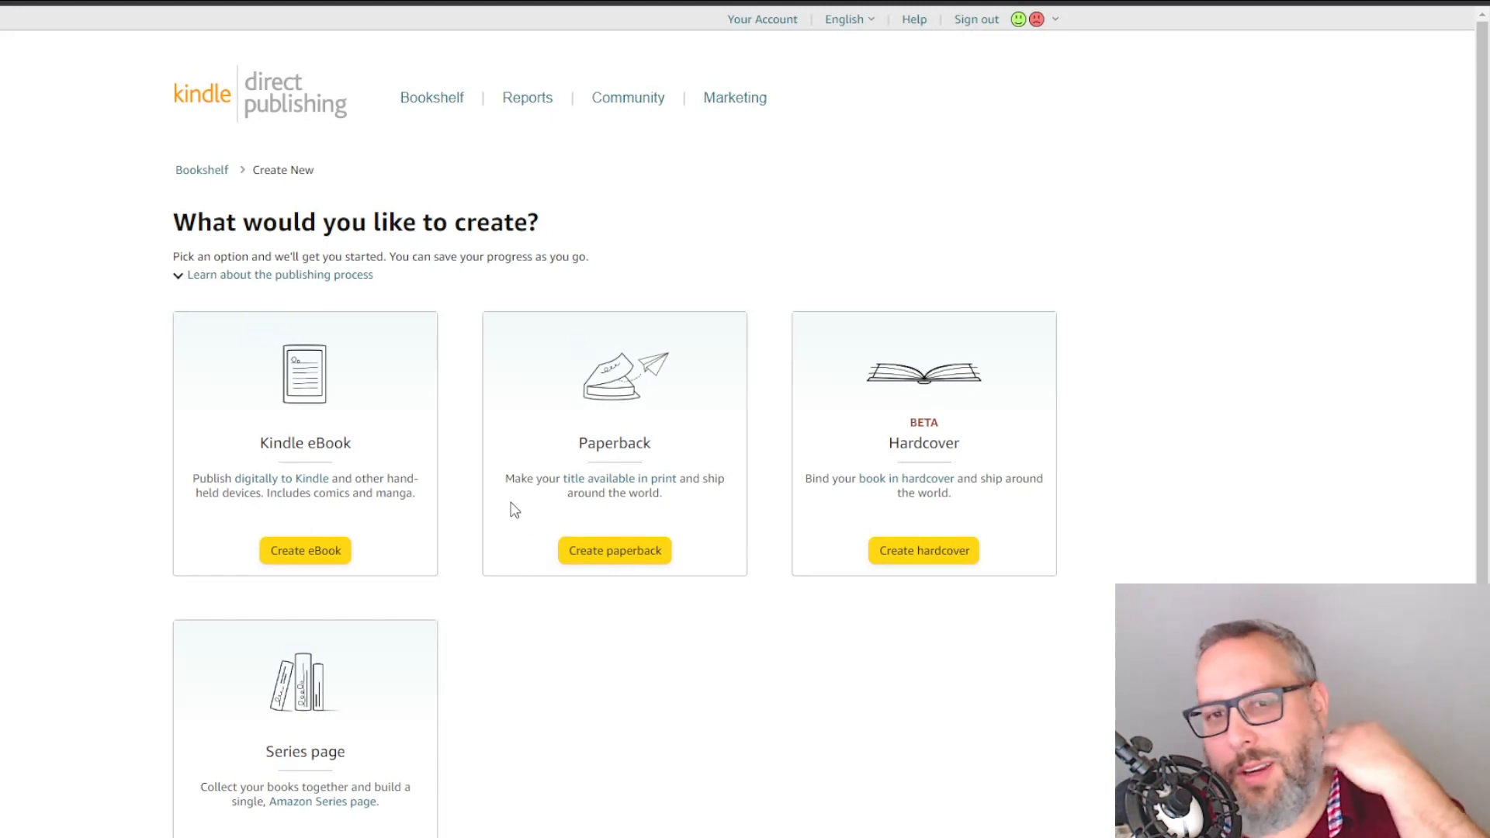
left_click(597, 554)
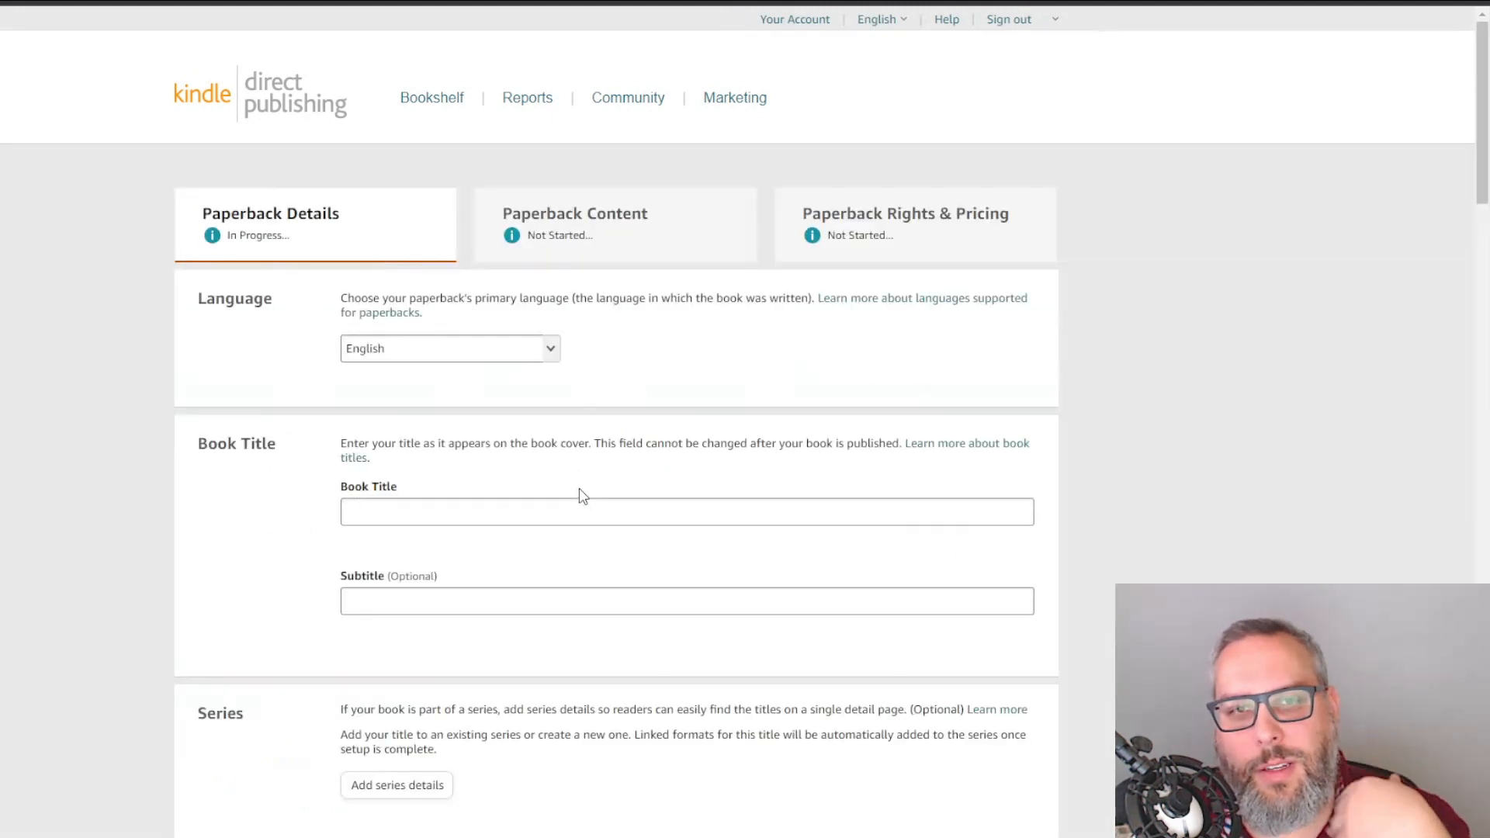
Examine the paperback's title, subtitle, series, edition, author, contributor and description fields.
left_click(463, 512)
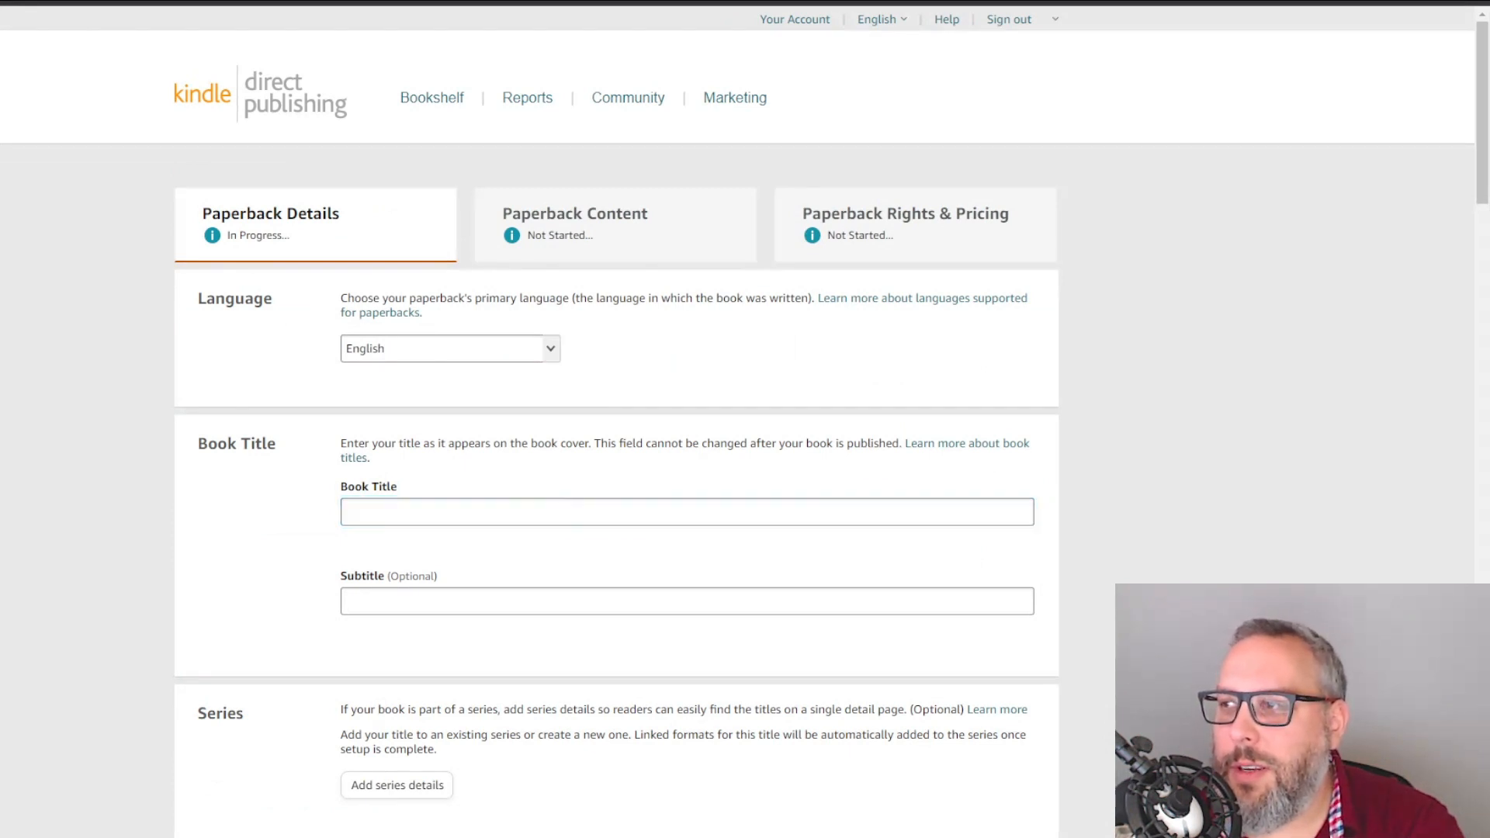
scroll(405, 323, "down", 3)
left_click(388, 327)
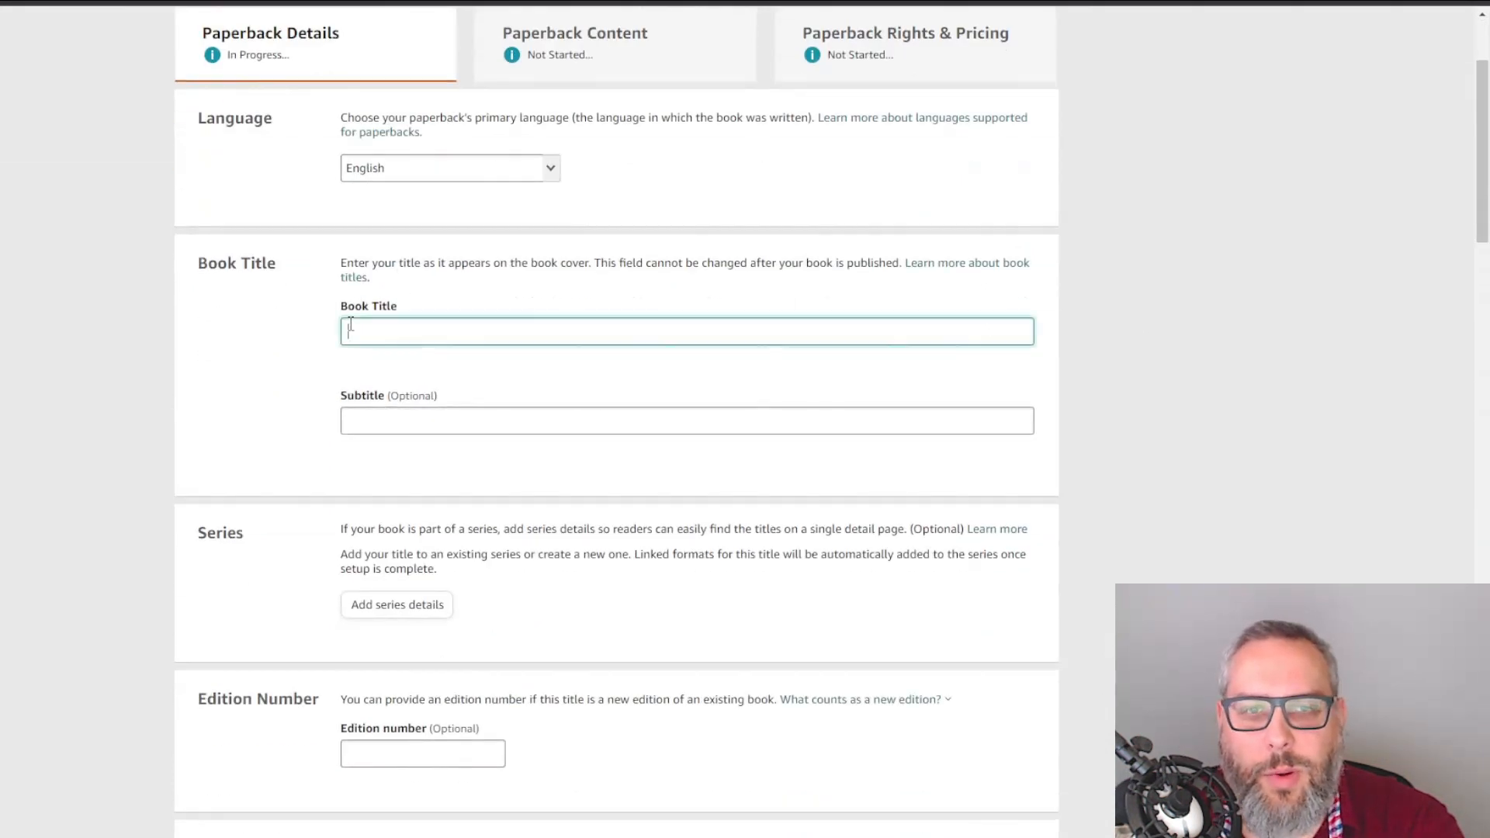
scroll(392, 336, "down", 1)
scroll(393, 335, "down", 3)
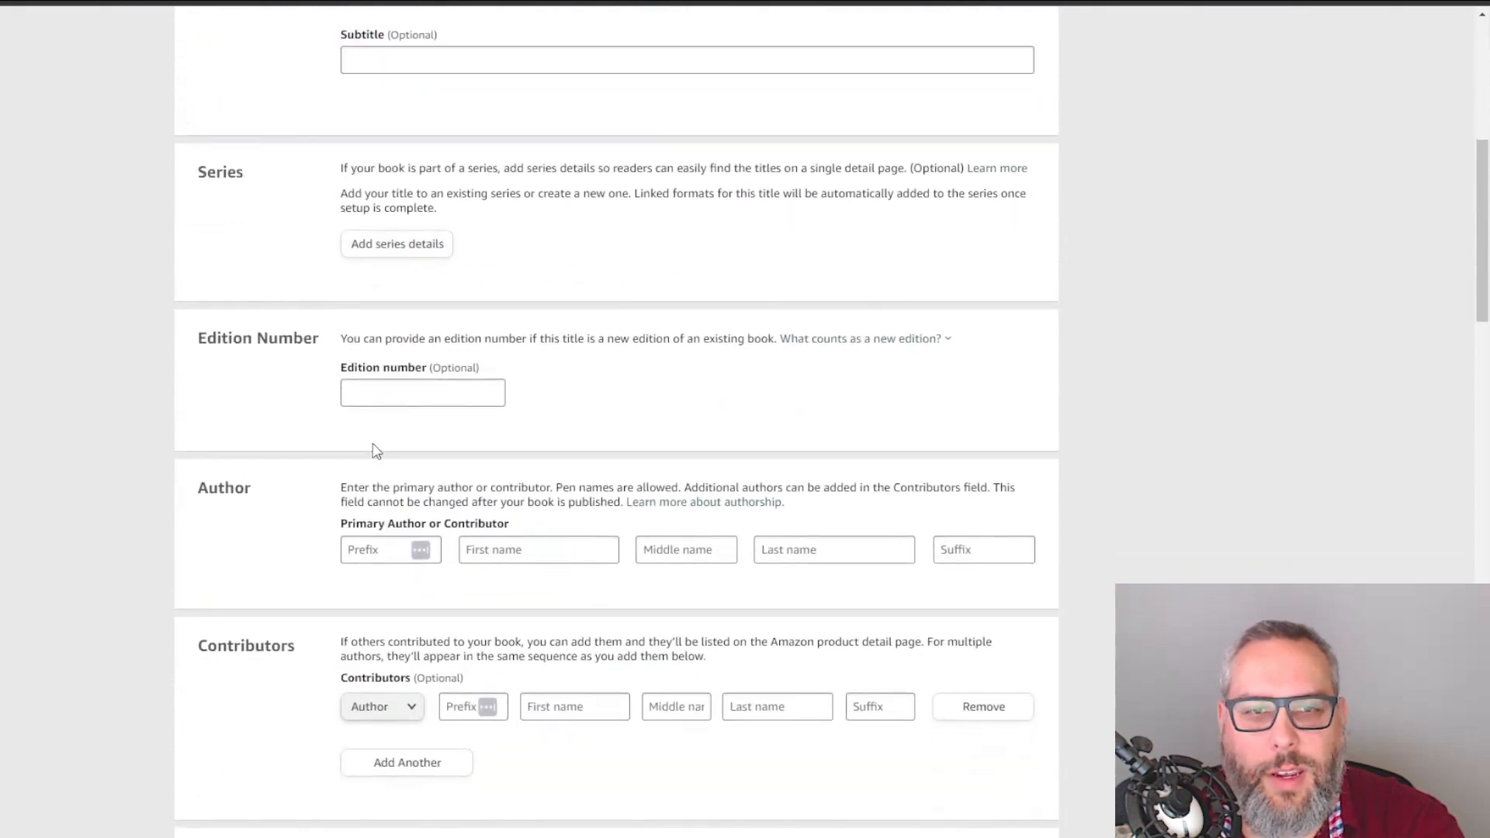
left_click(853, 555)
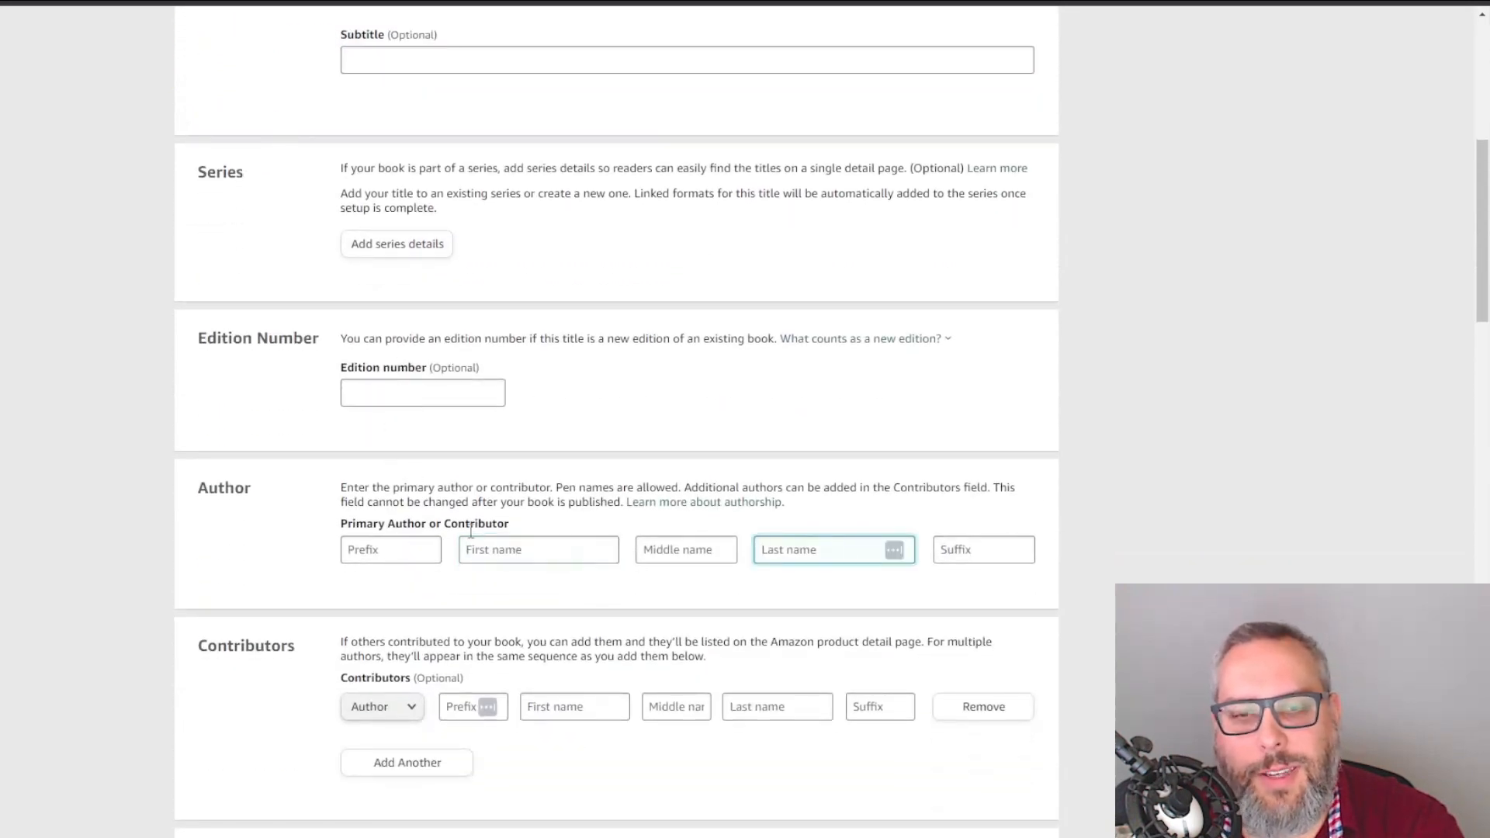
scroll(156, 566, "down", 3)
scroll(147, 472, "down", 4)
left_click(512, 370)
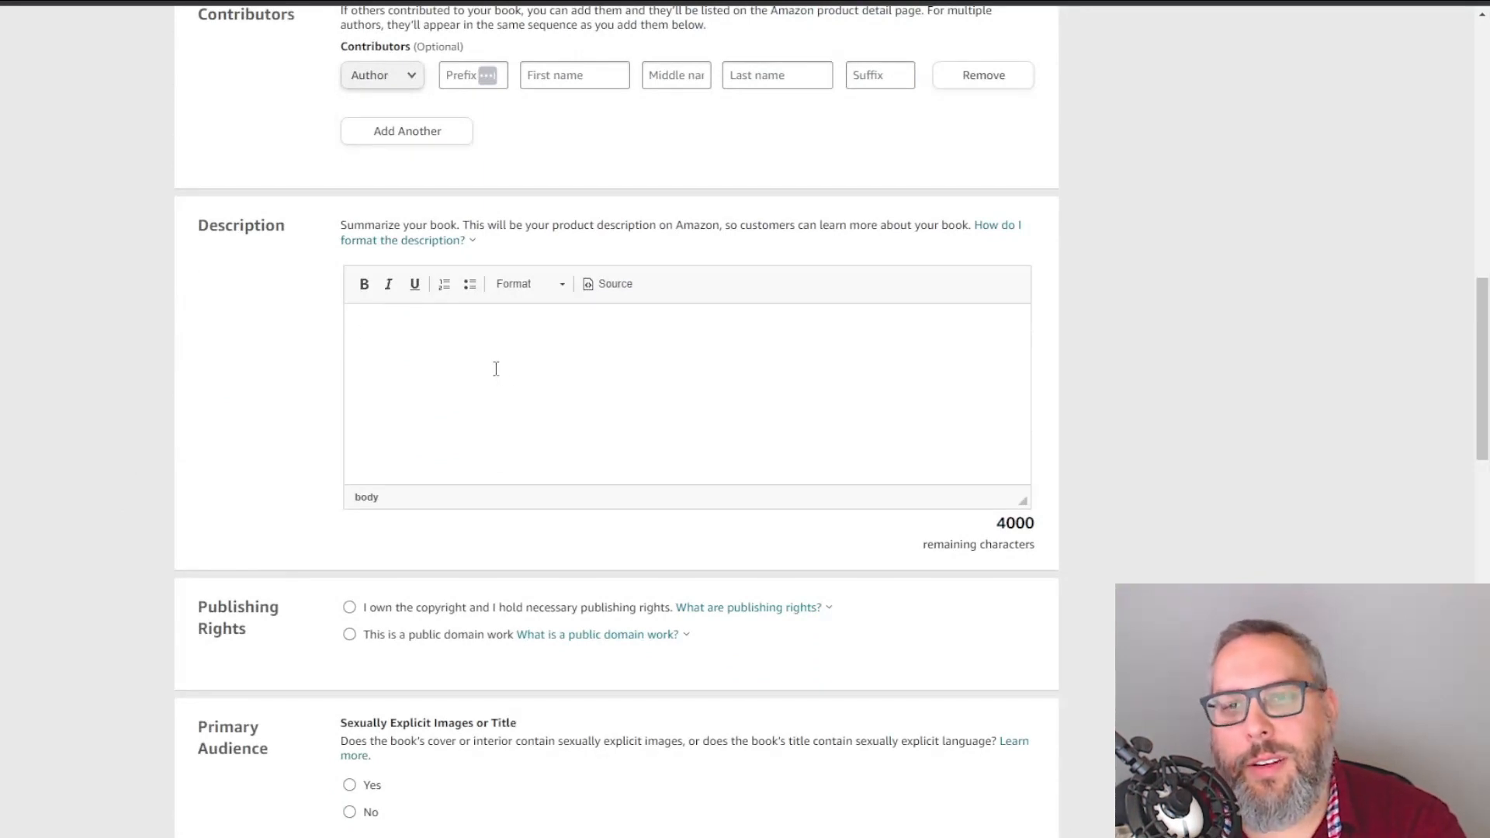
Examine the publishing rights, primary audience, marketplace, categories, keywords, publication date and release date sections.
scroll(496, 365, "down", 3)
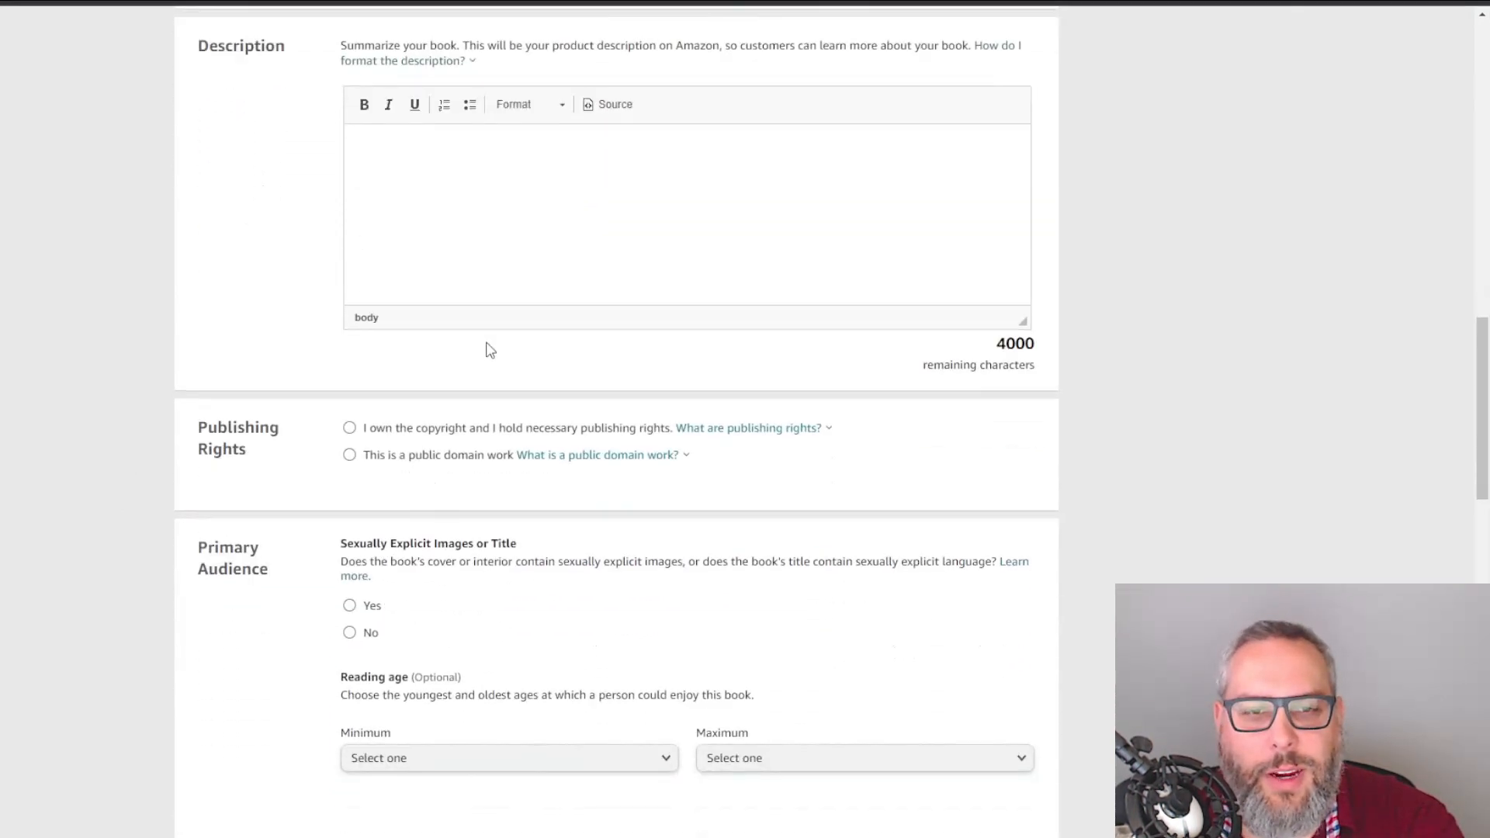
scroll(197, 309, "down", 3)
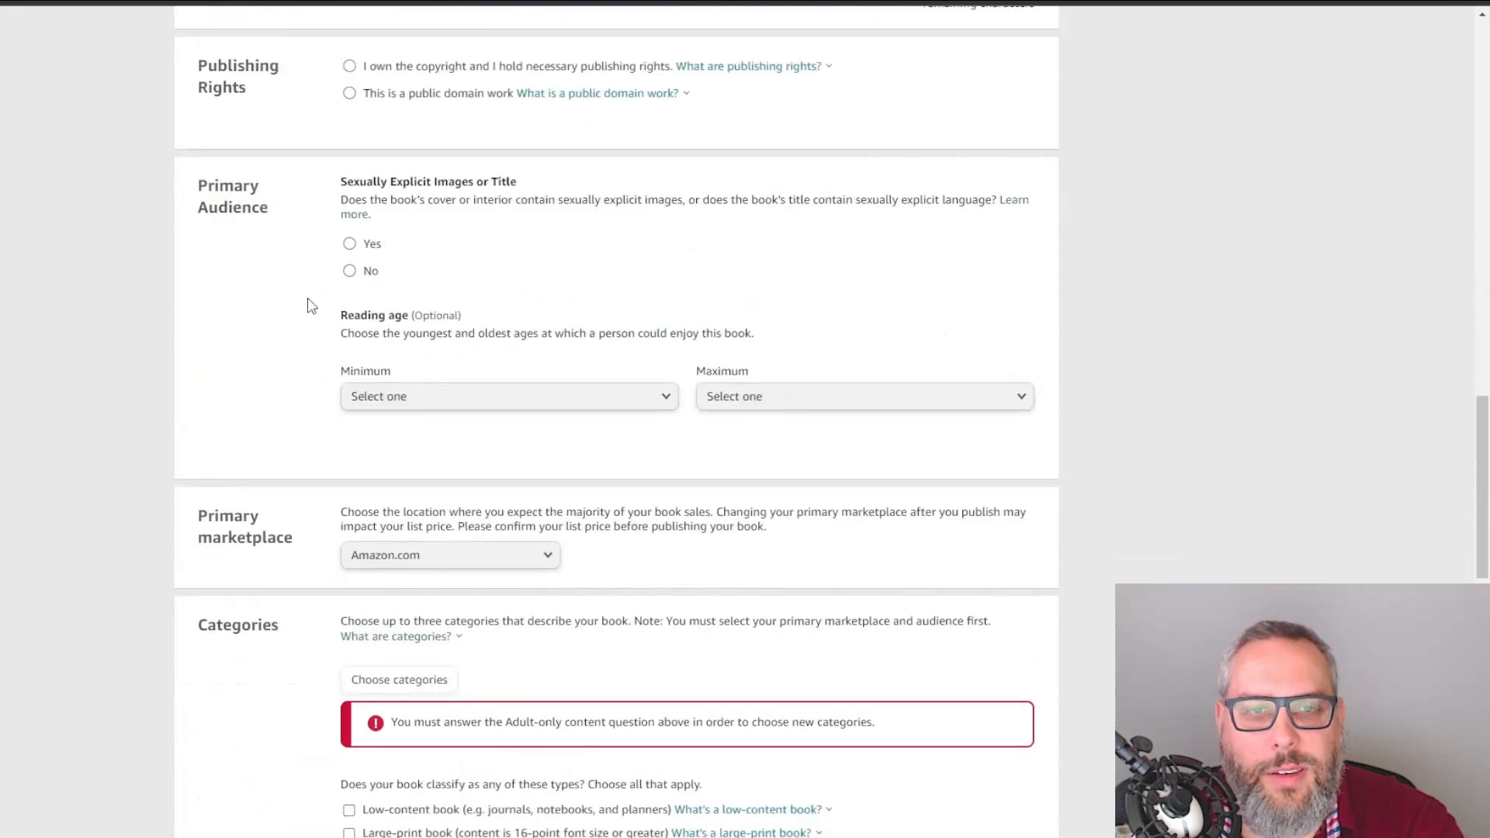
scroll(766, 435, "down", 3)
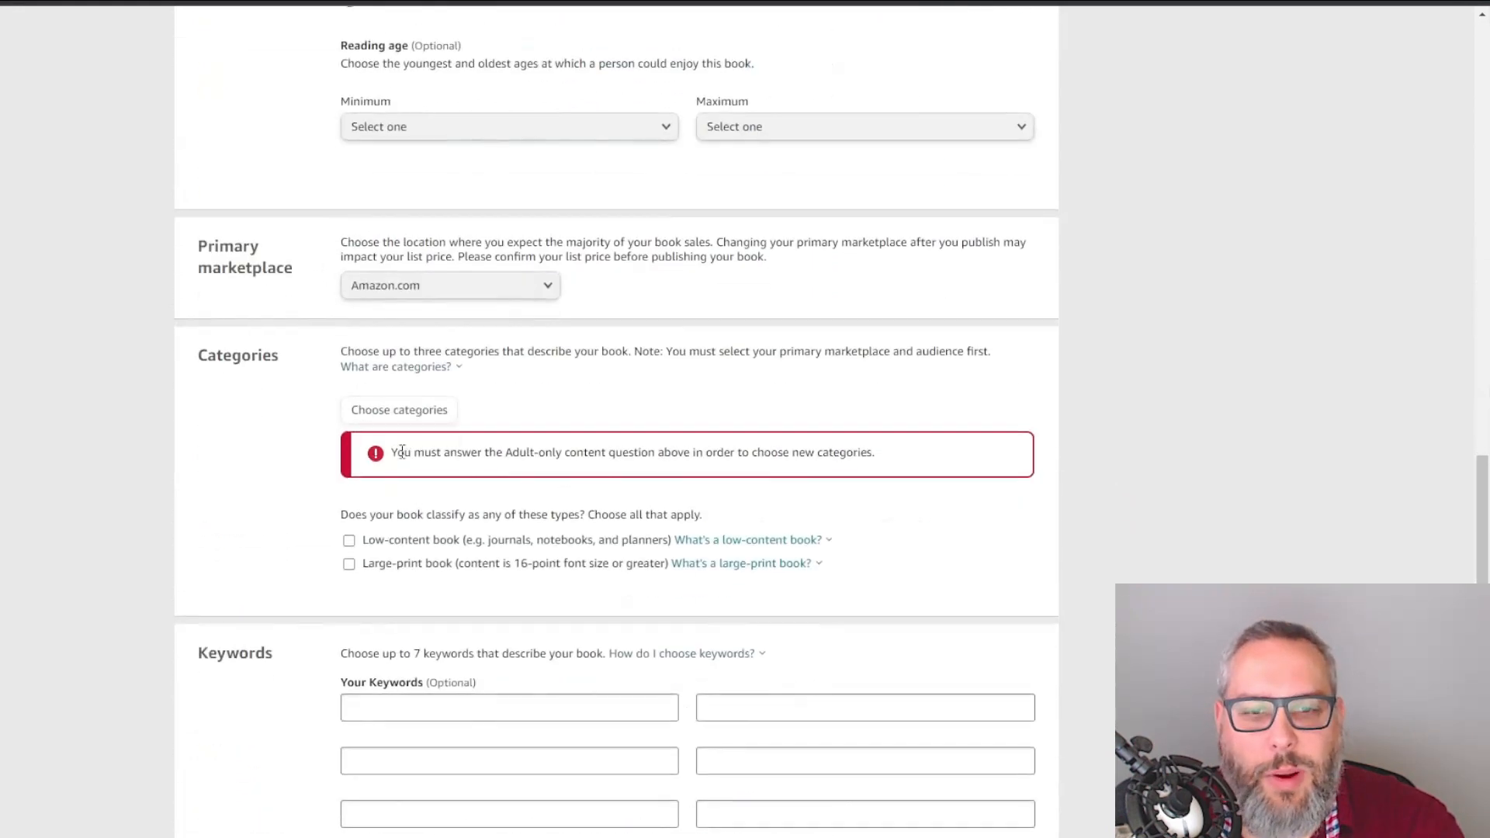
scroll(392, 384, "down", 2)
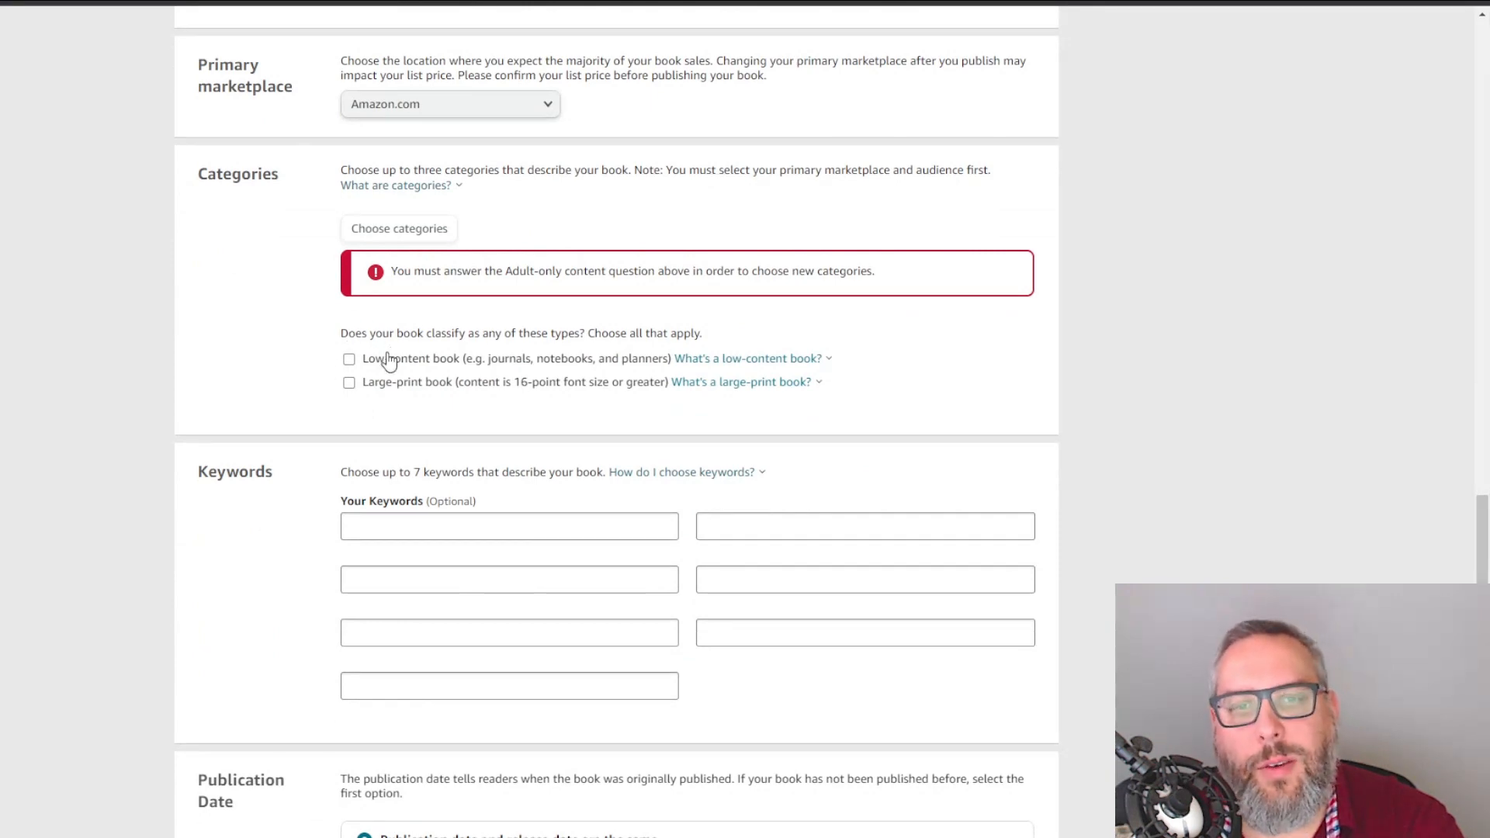
scroll(437, 338, "down", 4)
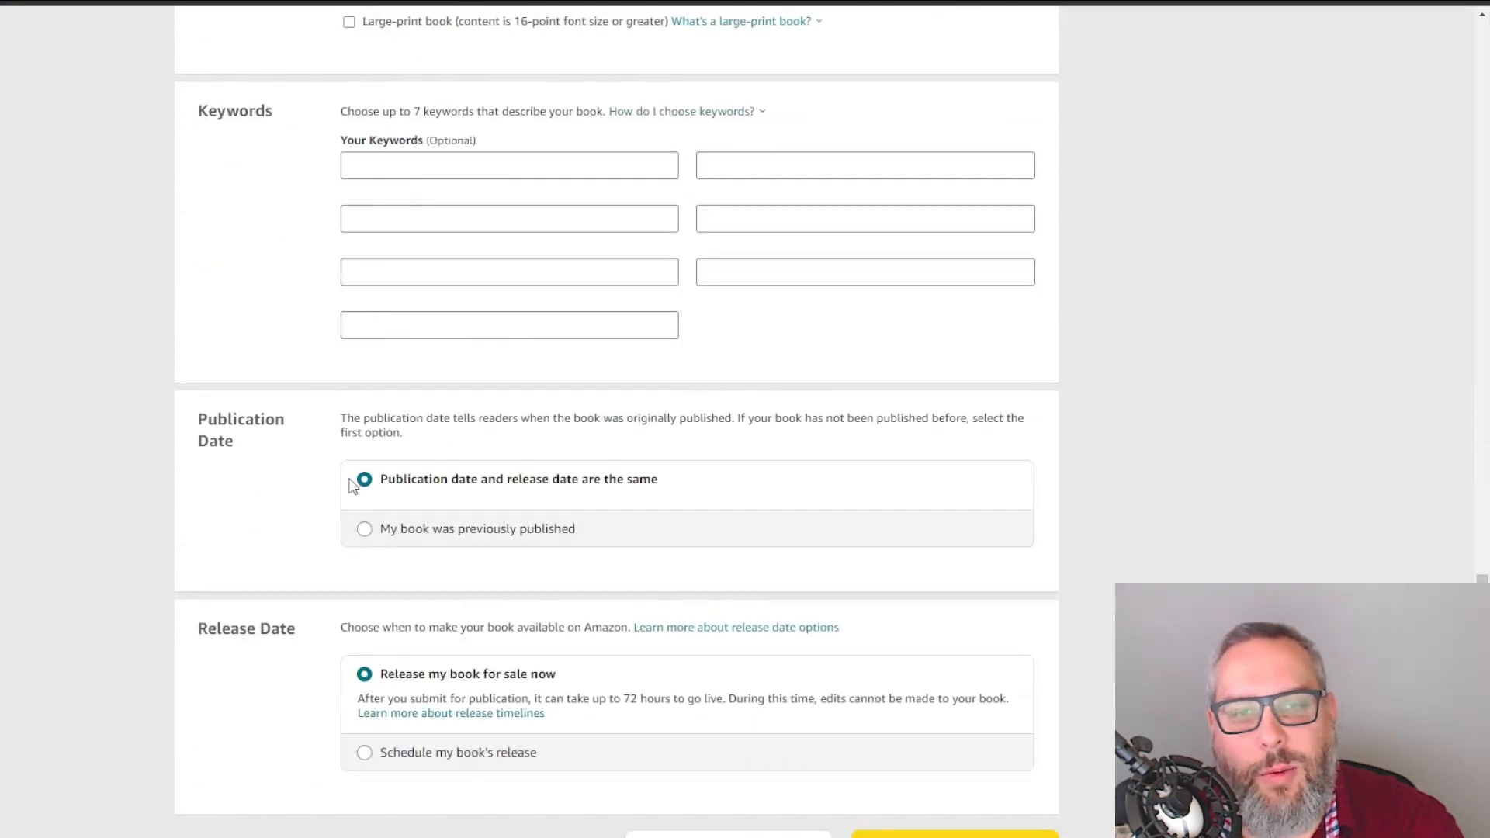
scroll(412, 582, "down", 3)
scroll(533, 489, "up", 20)
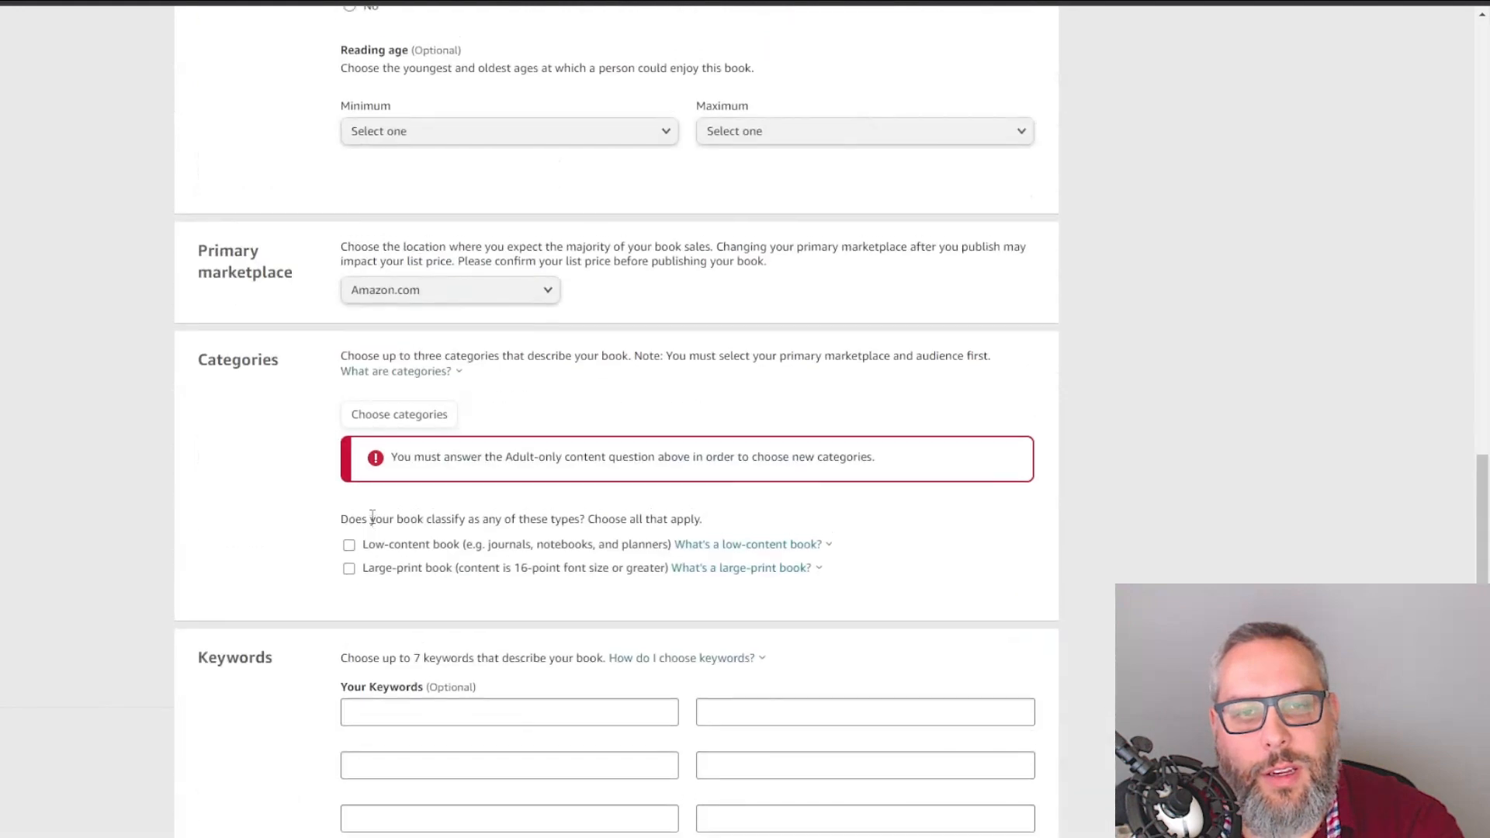
scroll(366, 513, "up", 3)
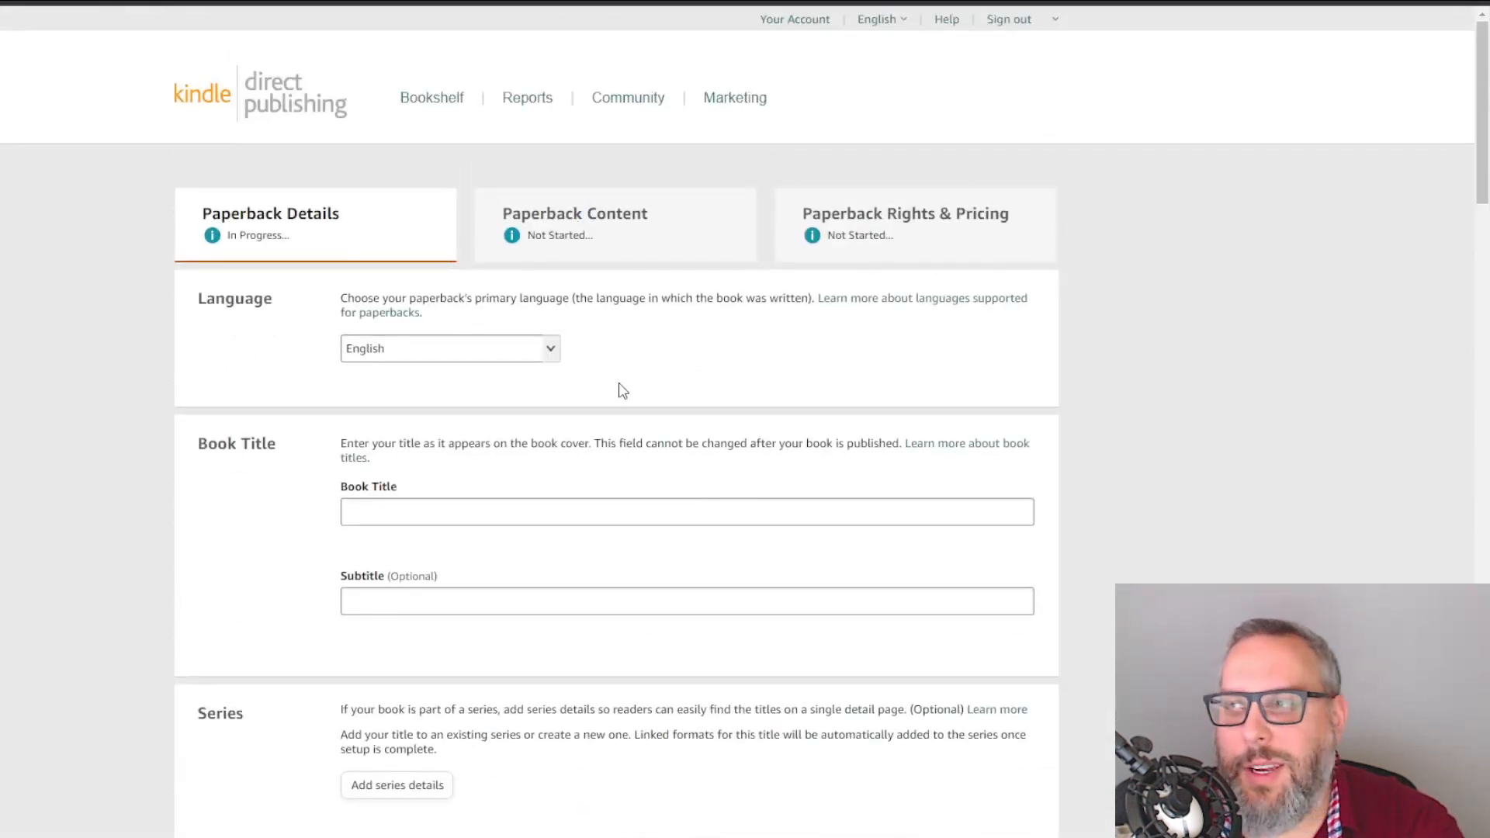
left_click_drag(503, 210, 734, 244)
left_click(734, 244)
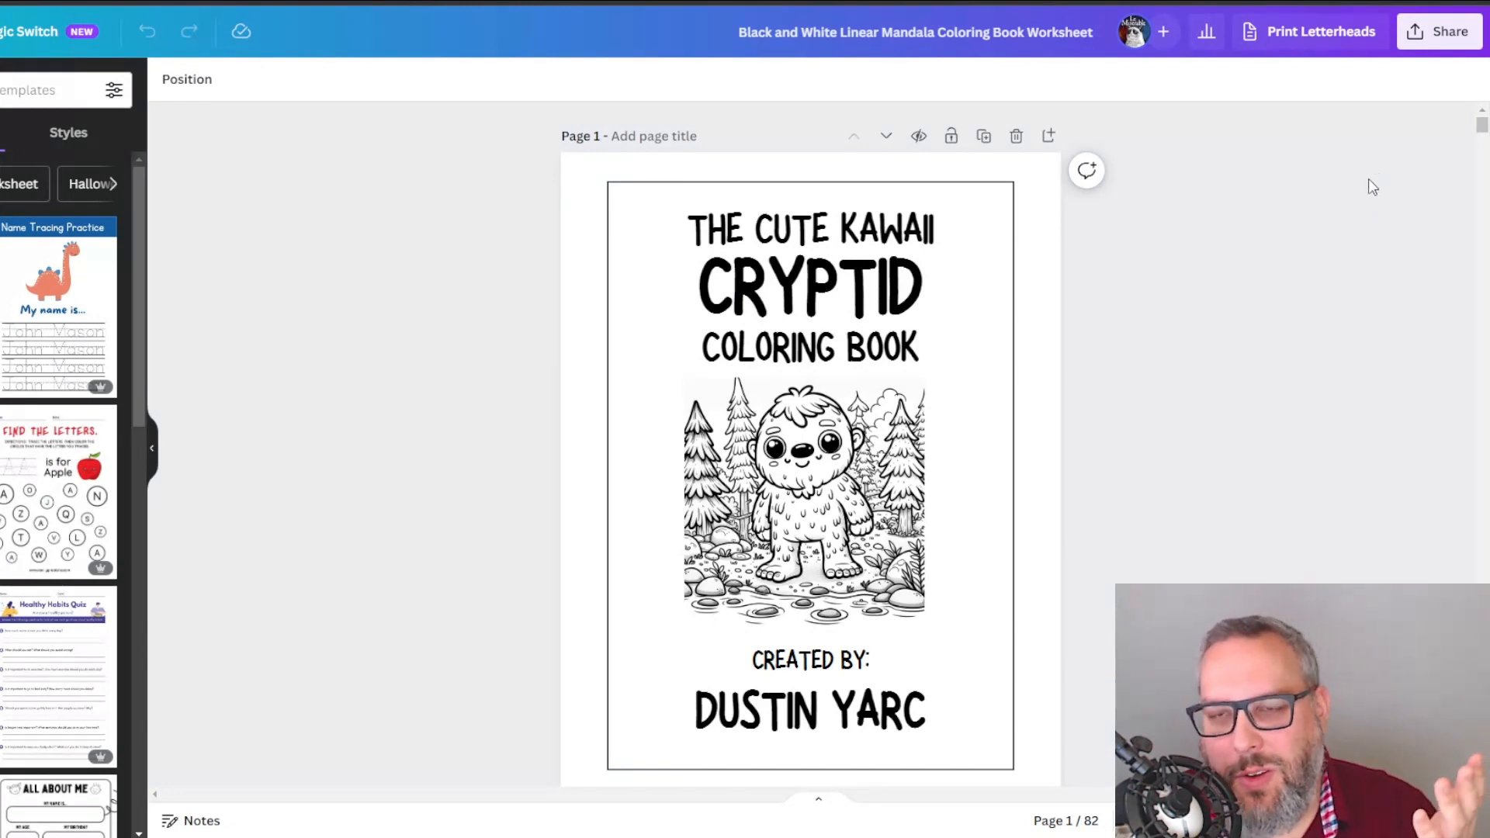
Switch to Canva, try a PNG size of 1.75 in the coloring book's download settings, and check the PDF Print file type.
left_click(1439, 32)
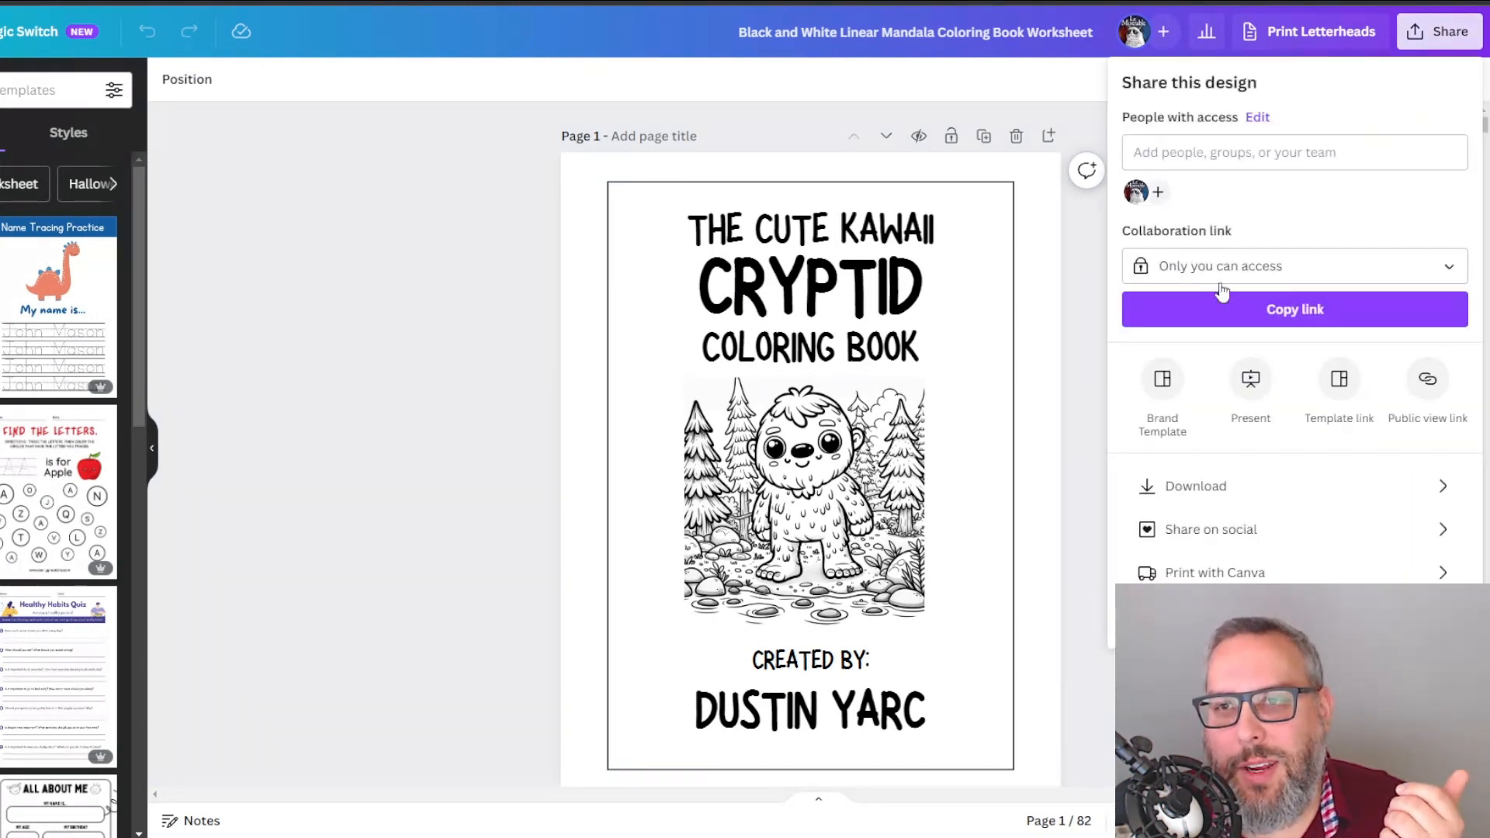
left_click(1182, 489)
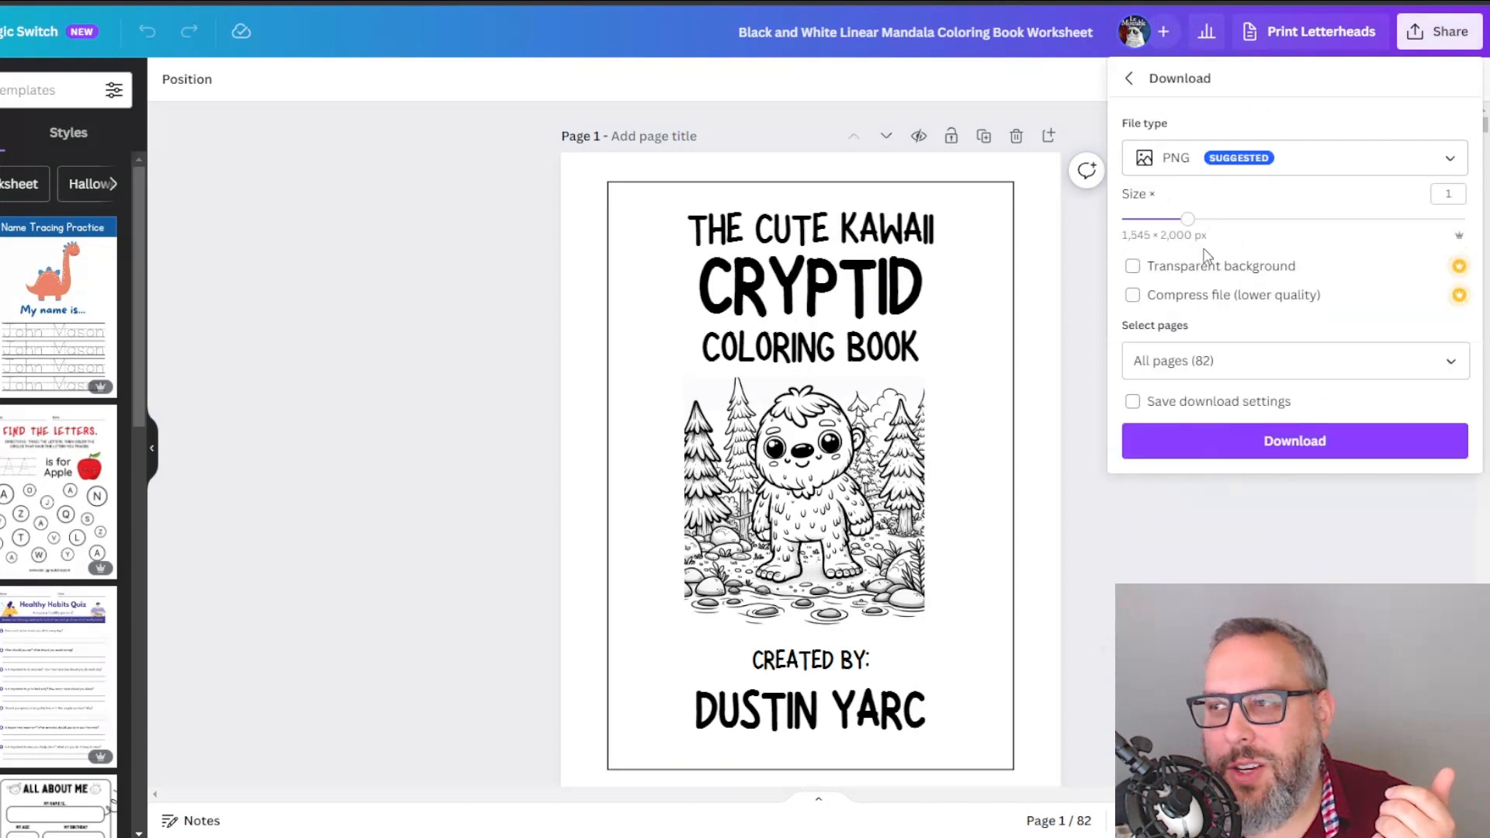
left_click_drag(1191, 220, 1286, 223)
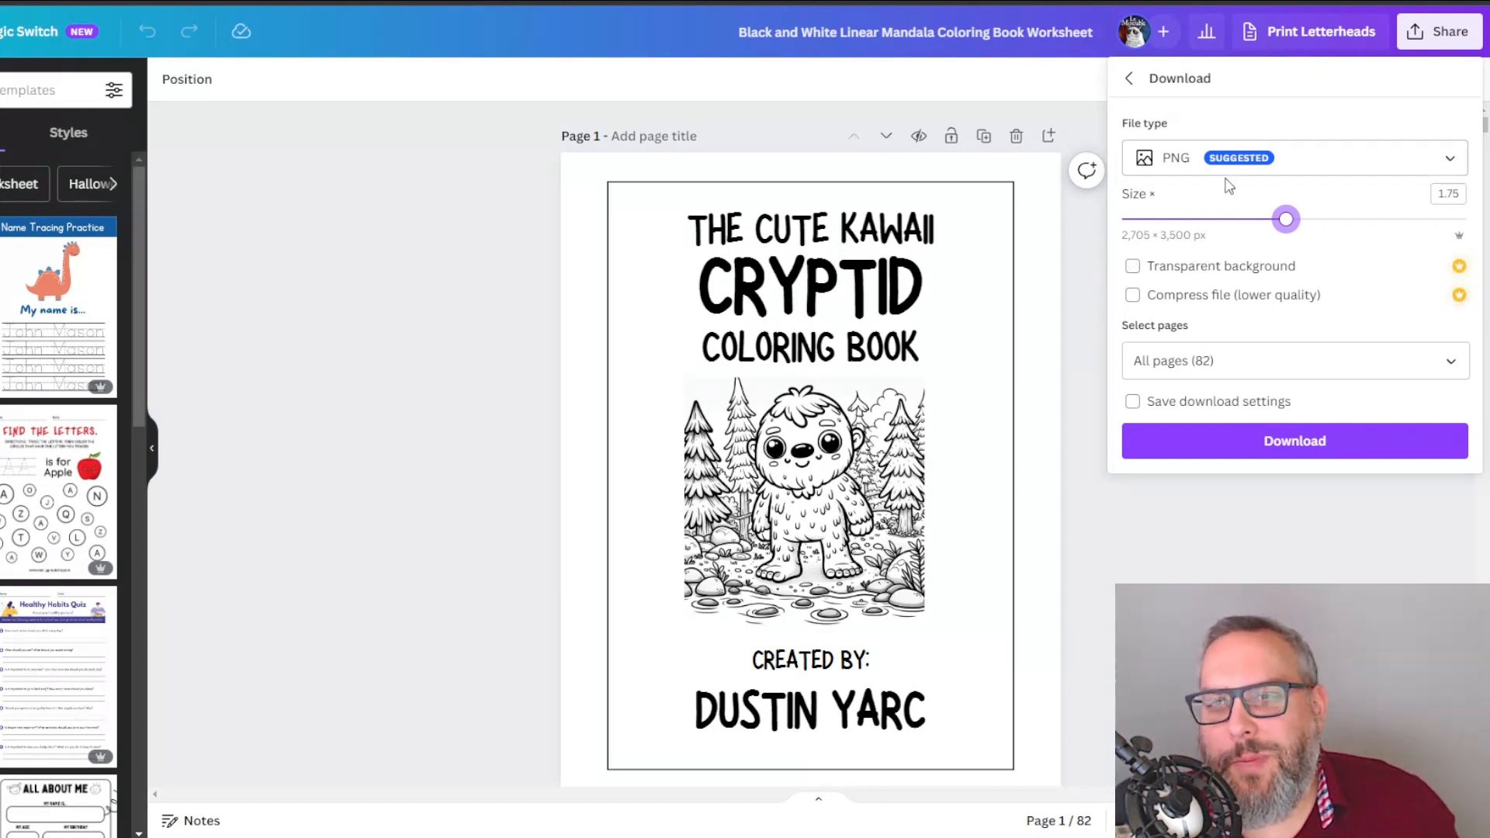
left_click(1393, 160)
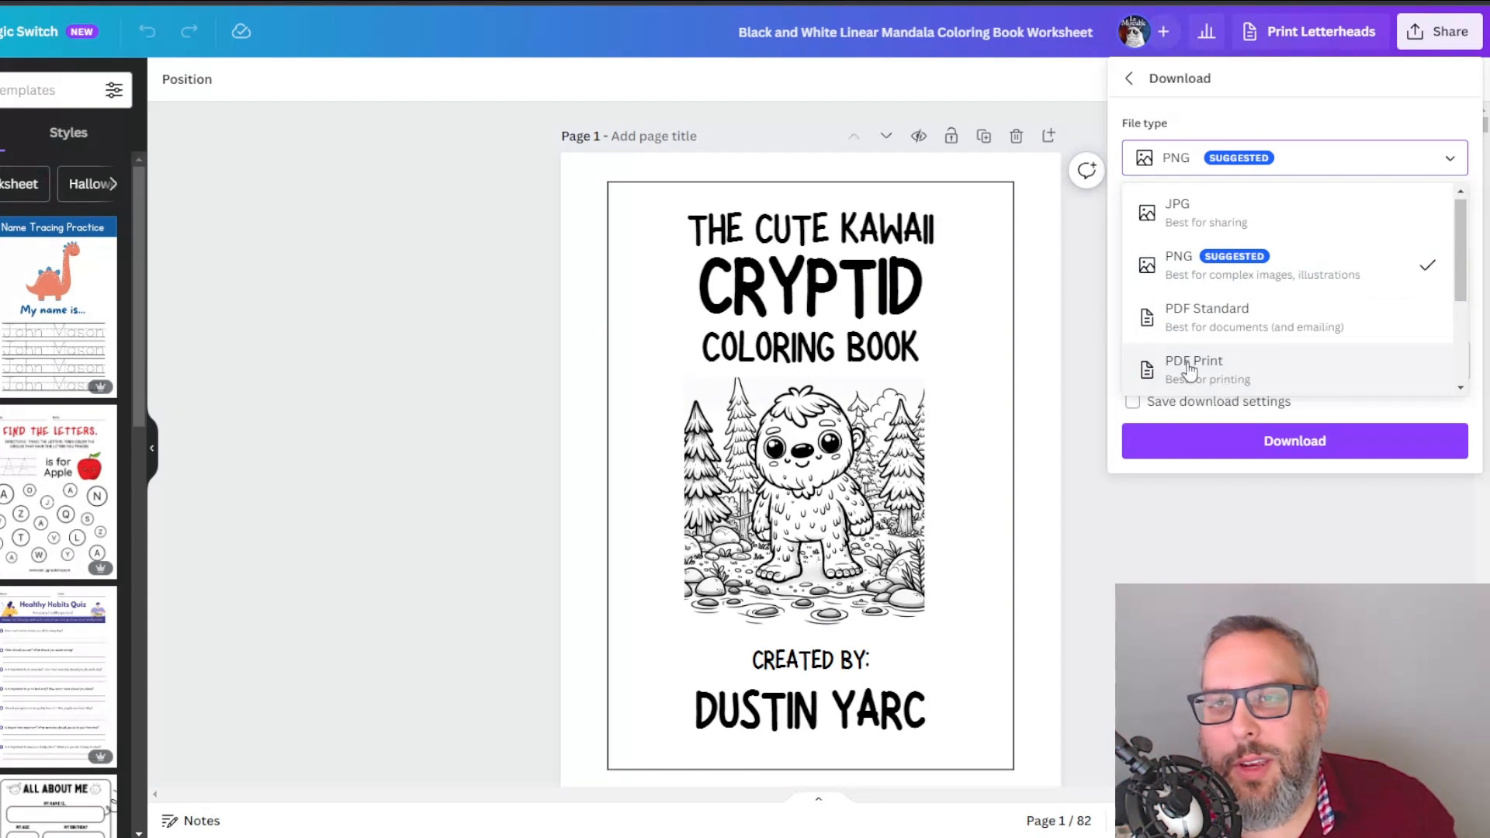
left_click(233, 273)
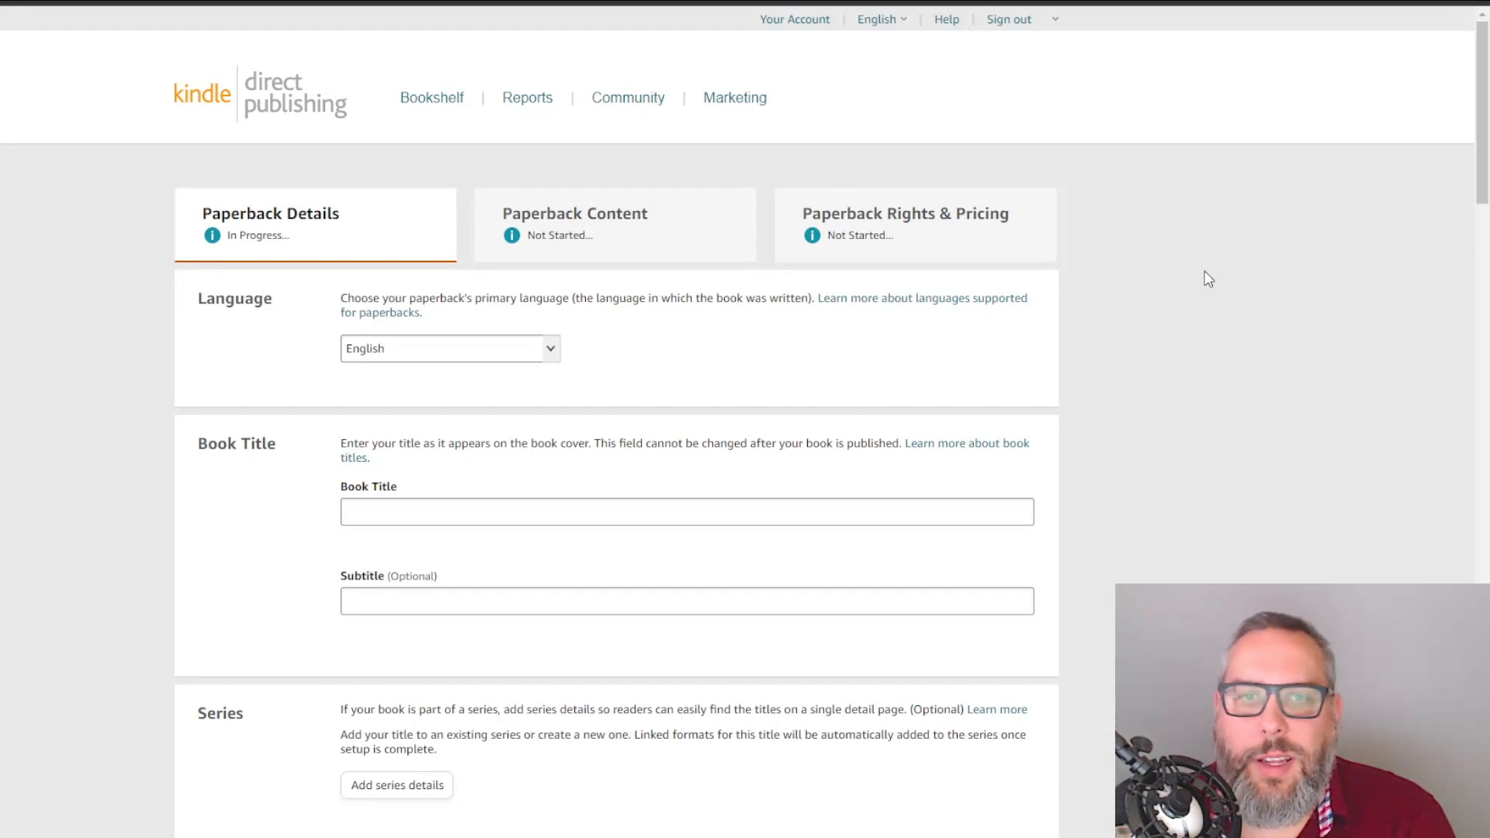
Return to the KDP bookshelf without saving the new title and check the paperback status of The Cute Kawaii Cryptid Coloring Book.
left_click(450, 101)
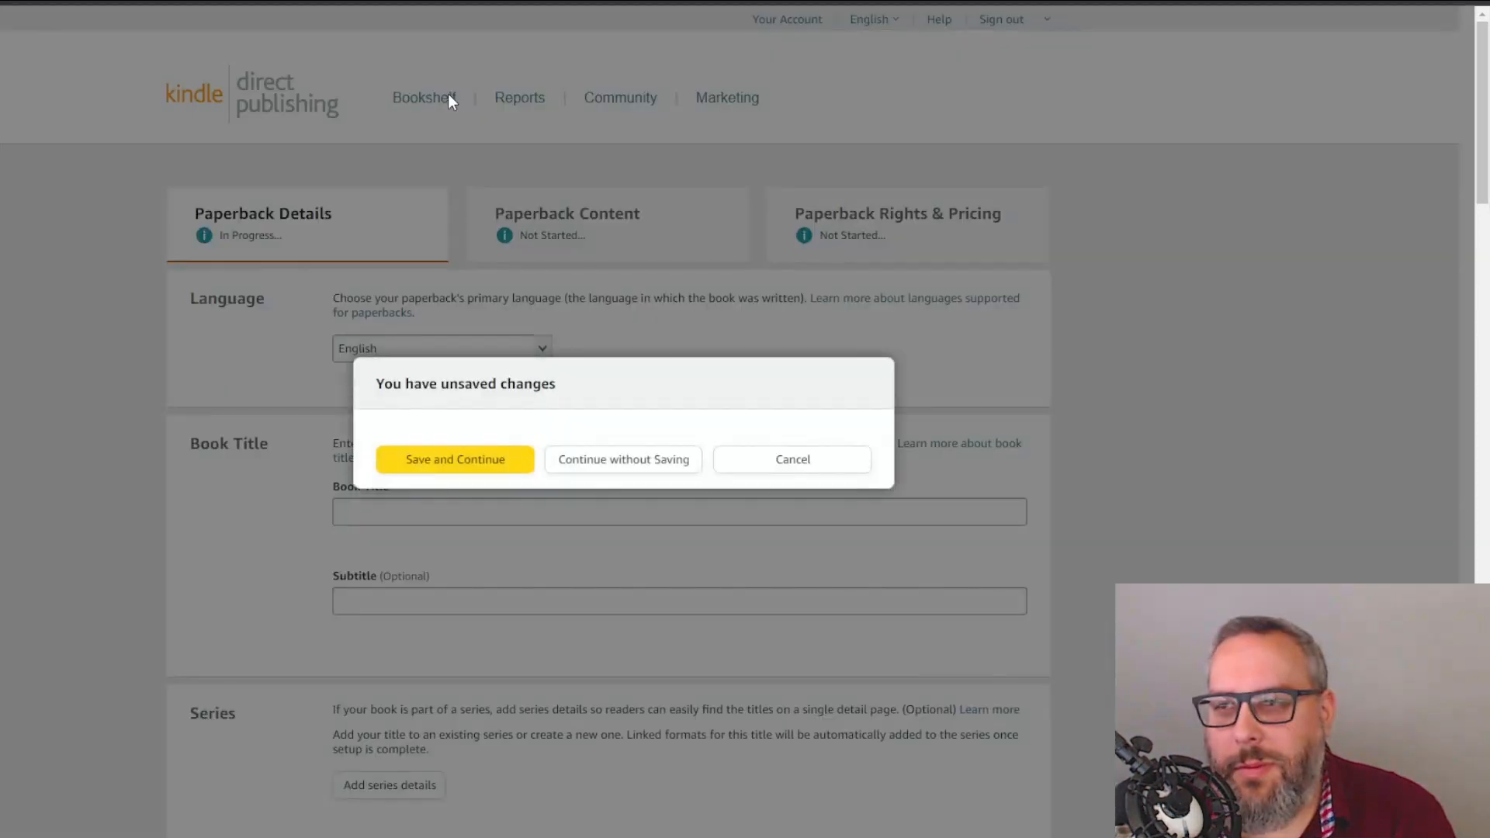
left_click(616, 469)
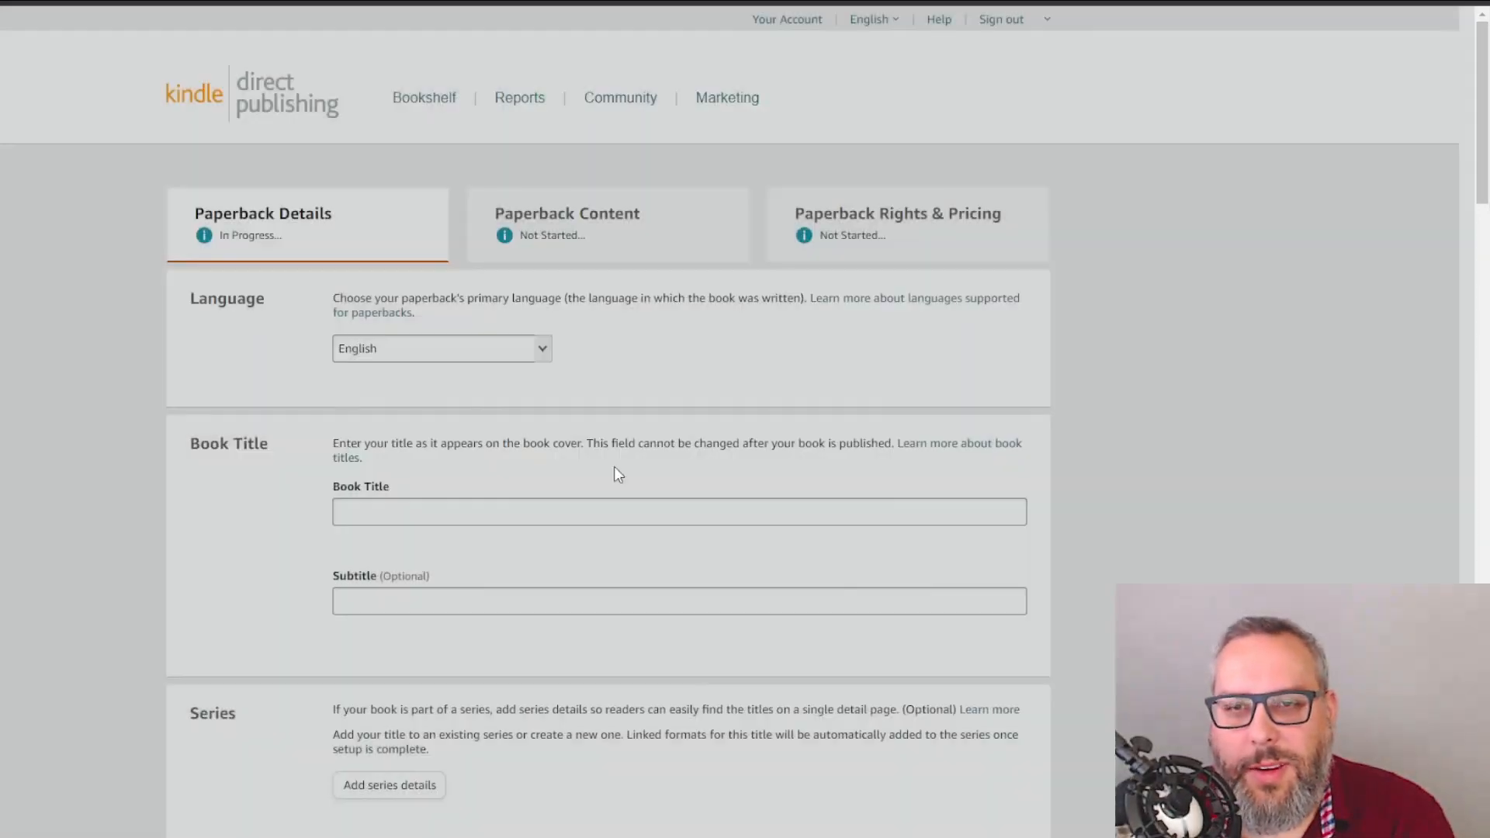
scroll(1295, 570, "down", 3)
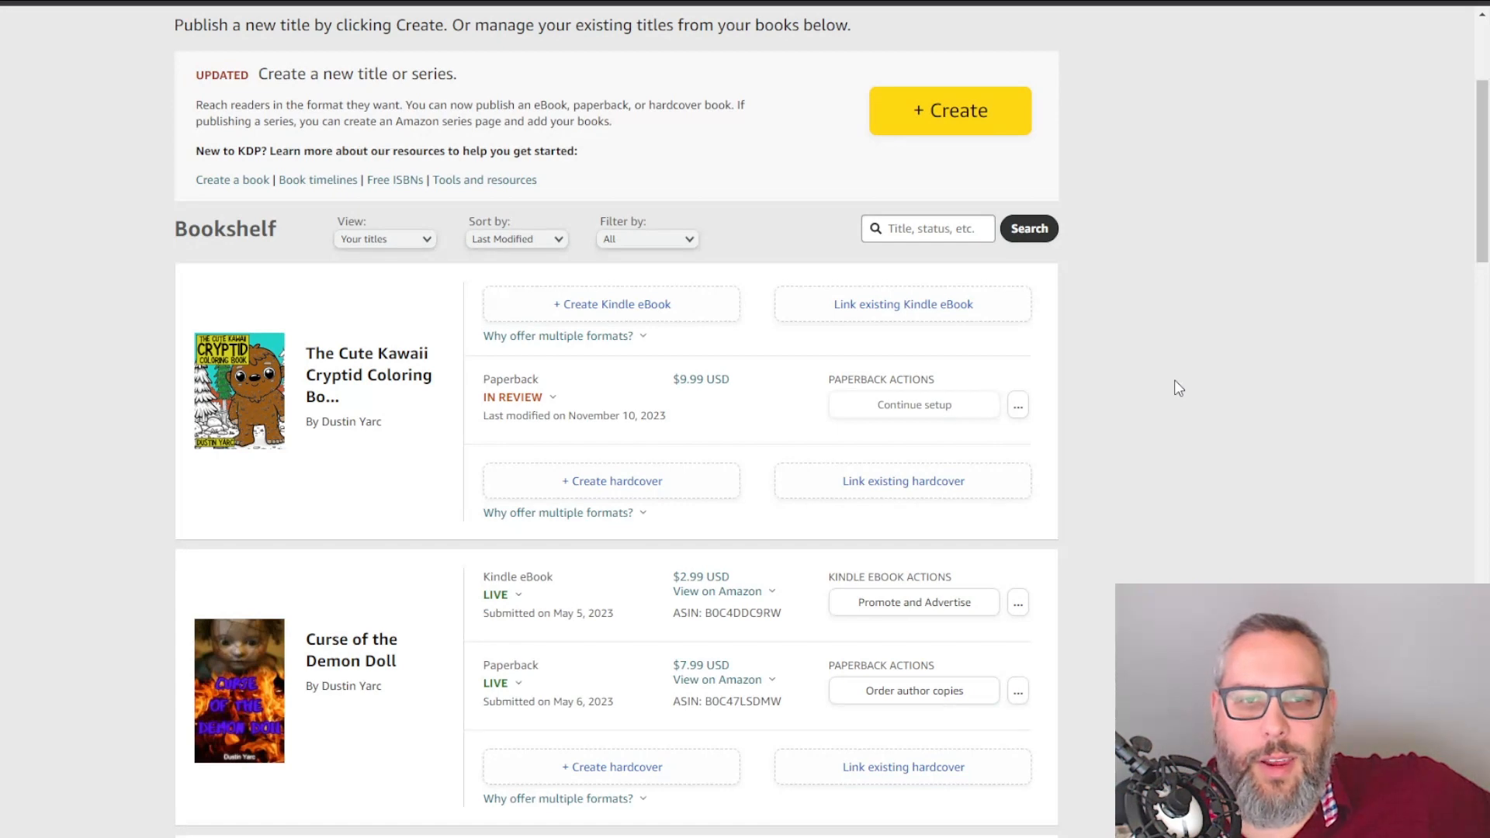
left_click(546, 399)
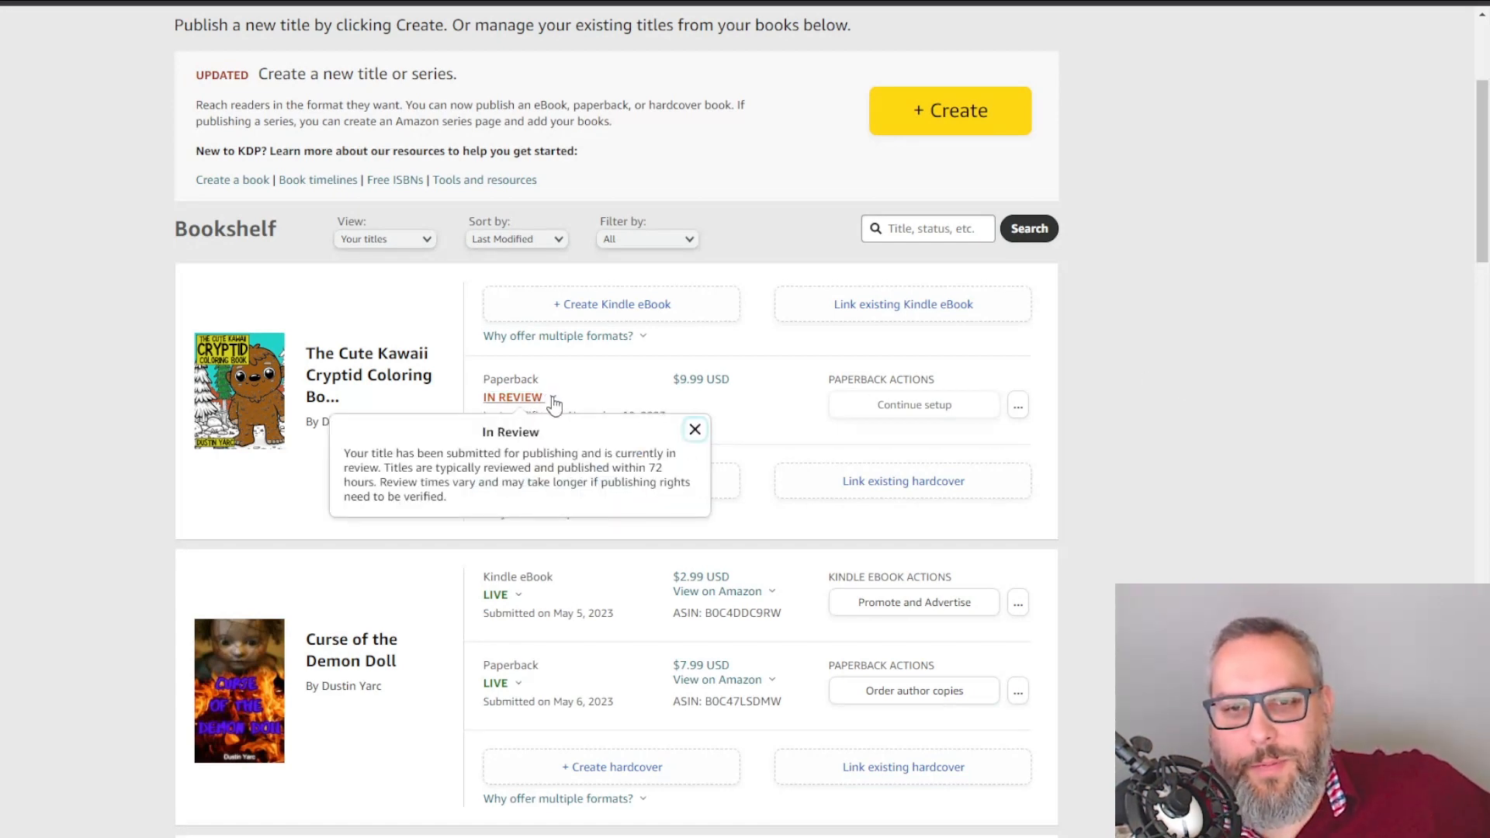
scroll(13, 385, "up", 4)
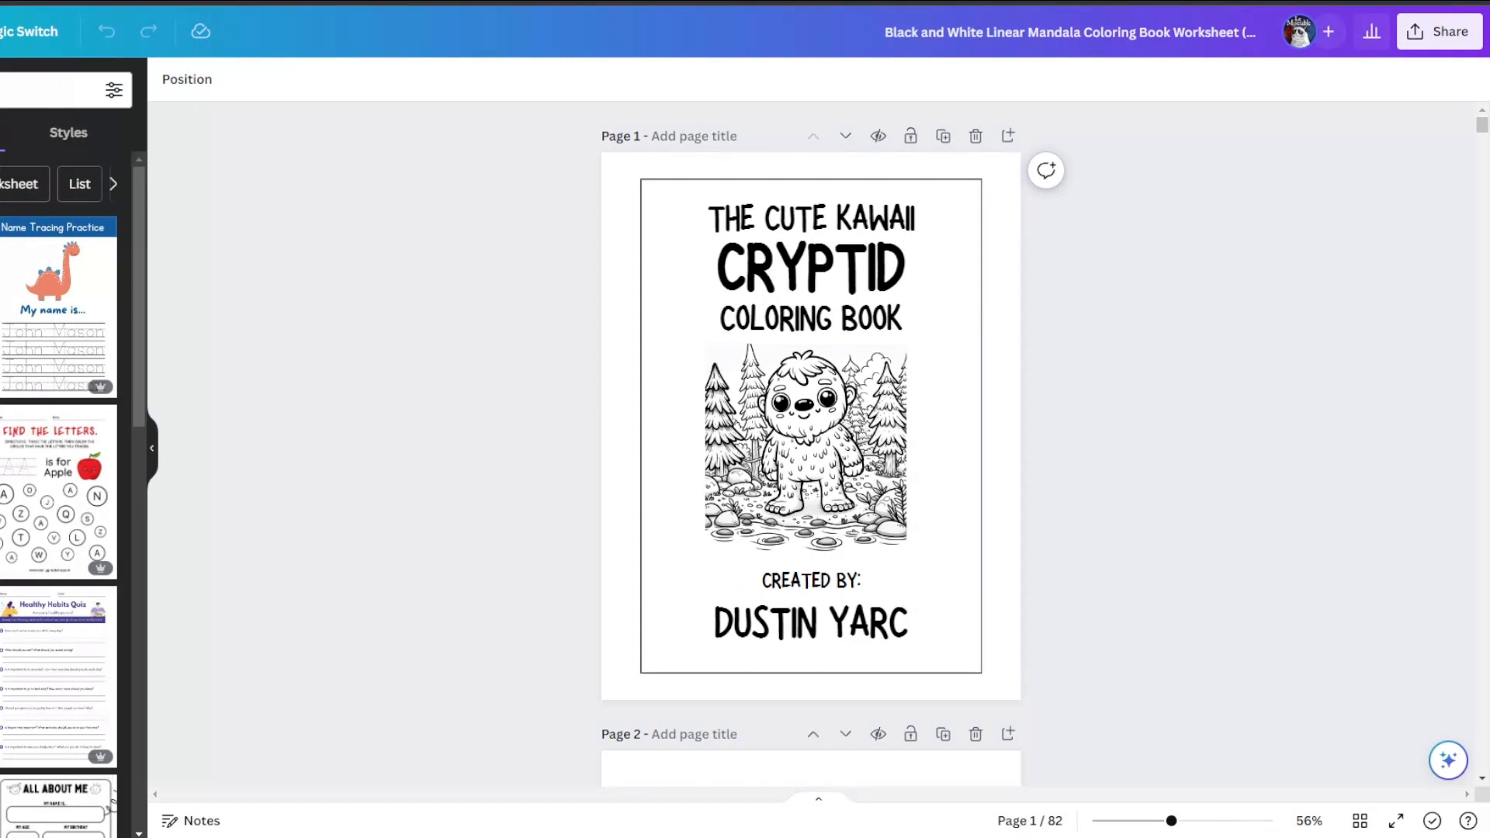
Switch to the coloring book copy in Canva and look over its Magic Switch resize options and opening pages.
left_click(29, 31)
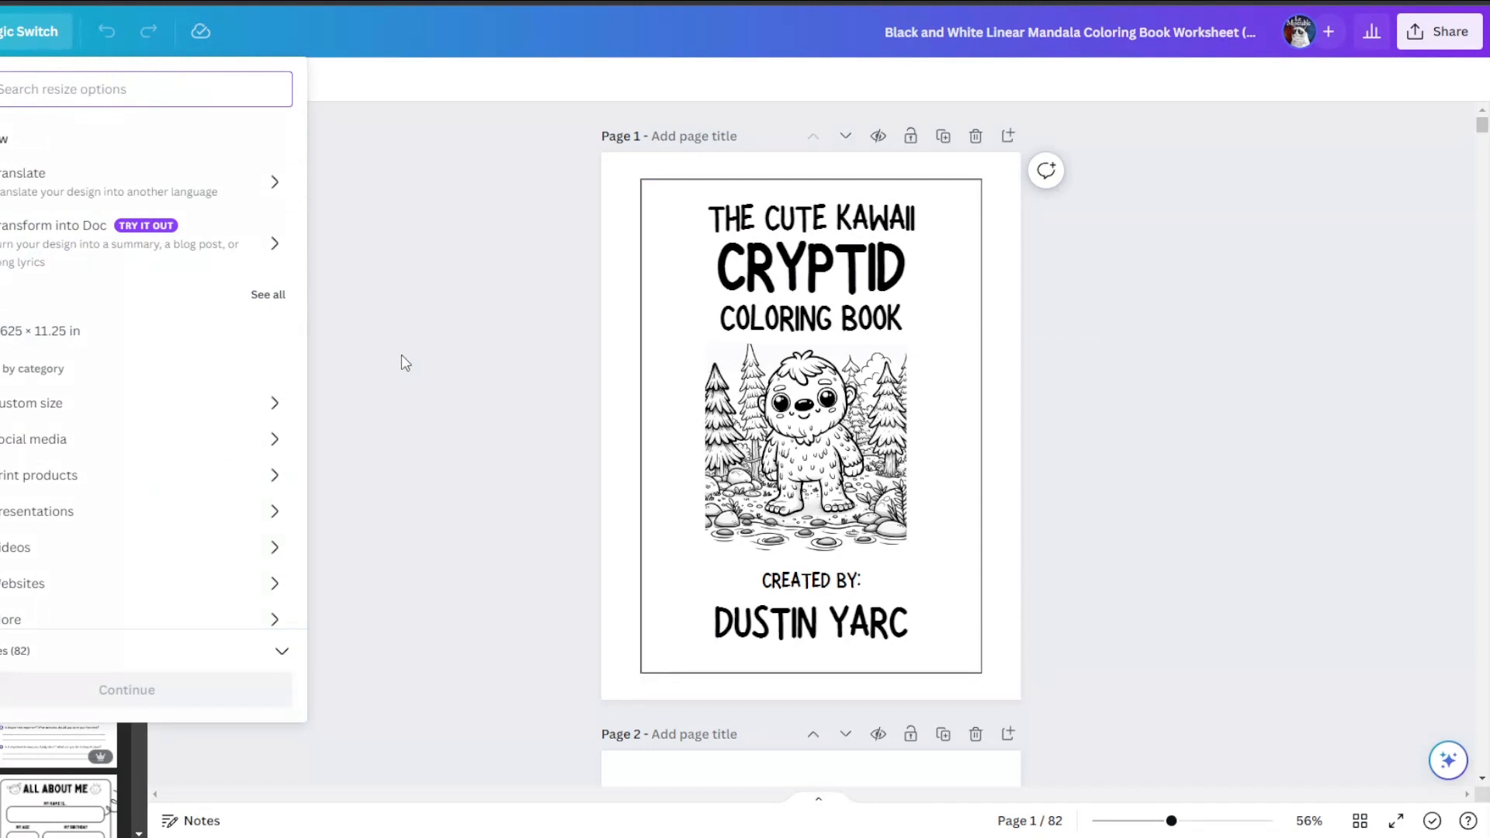
left_click(456, 339)
scroll(354, 442, "down", 8)
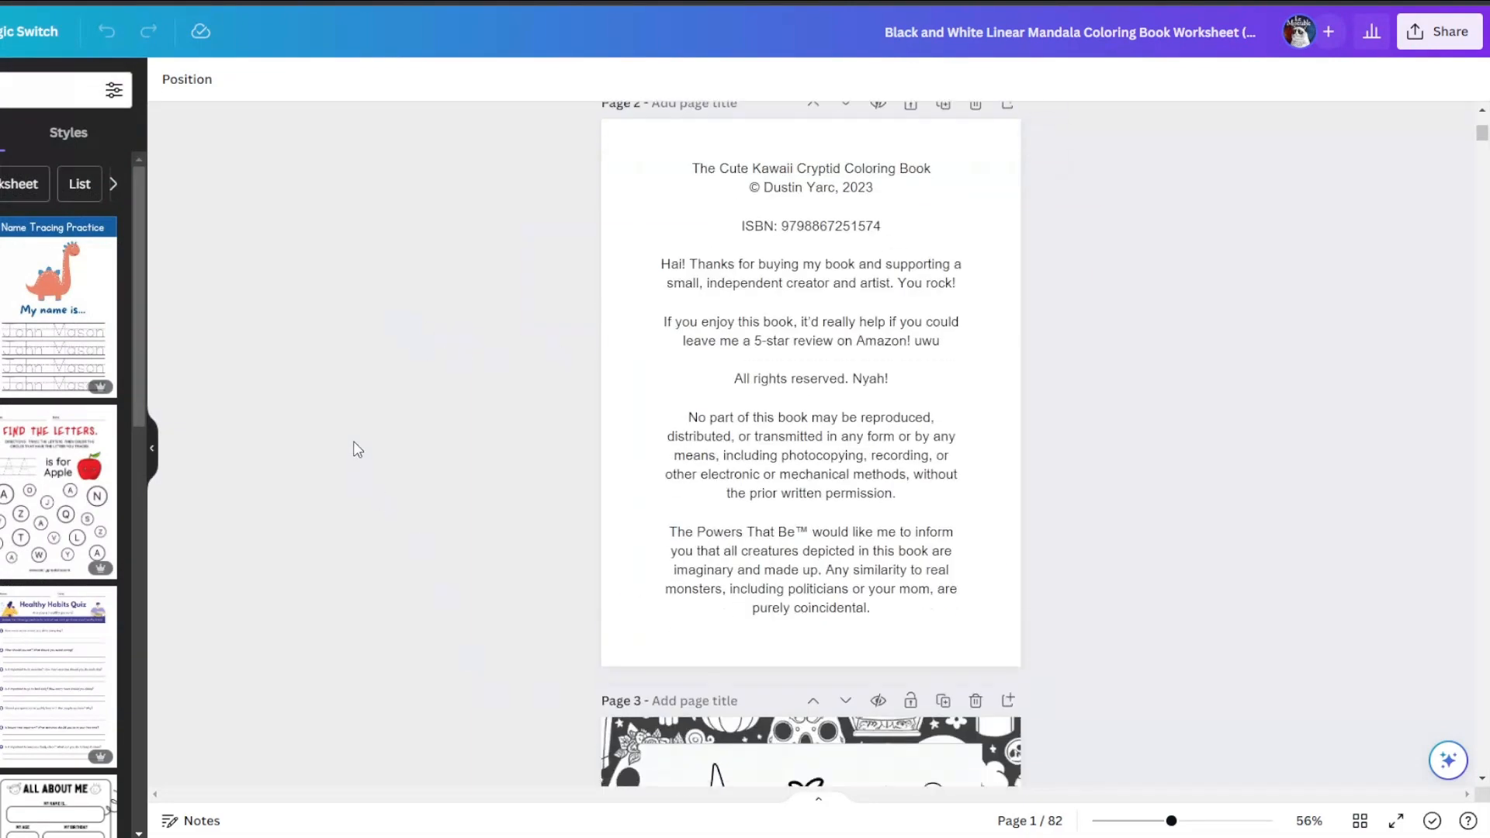
scroll(555, 472, "down", 4)
scroll(396, 435, "up", 12)
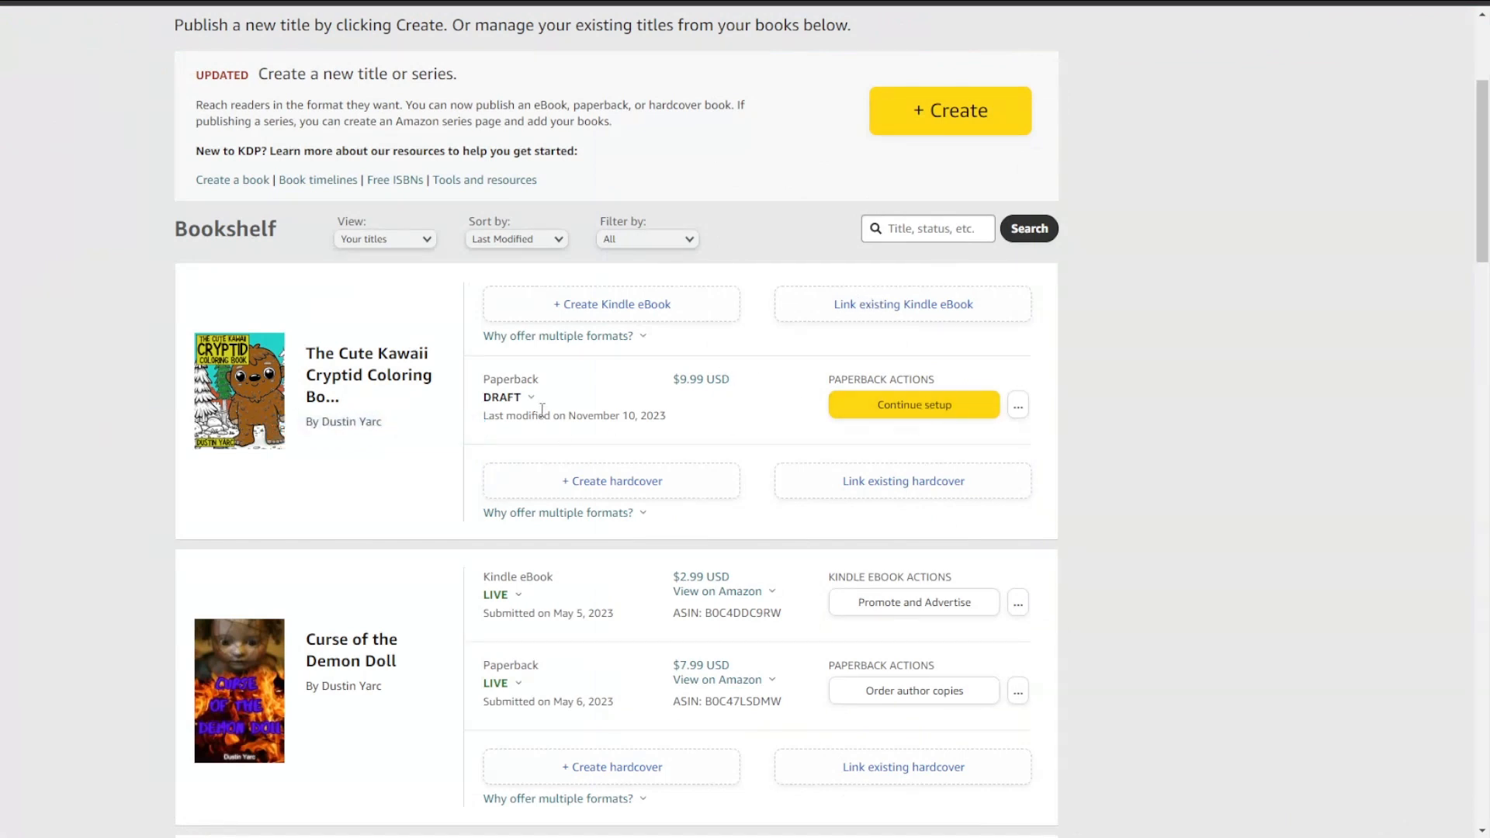
On the KDP bookshelf, continue setup of the draft cryptid coloring book paperback and review its author, description, categories and keywords.
left_click(511, 399)
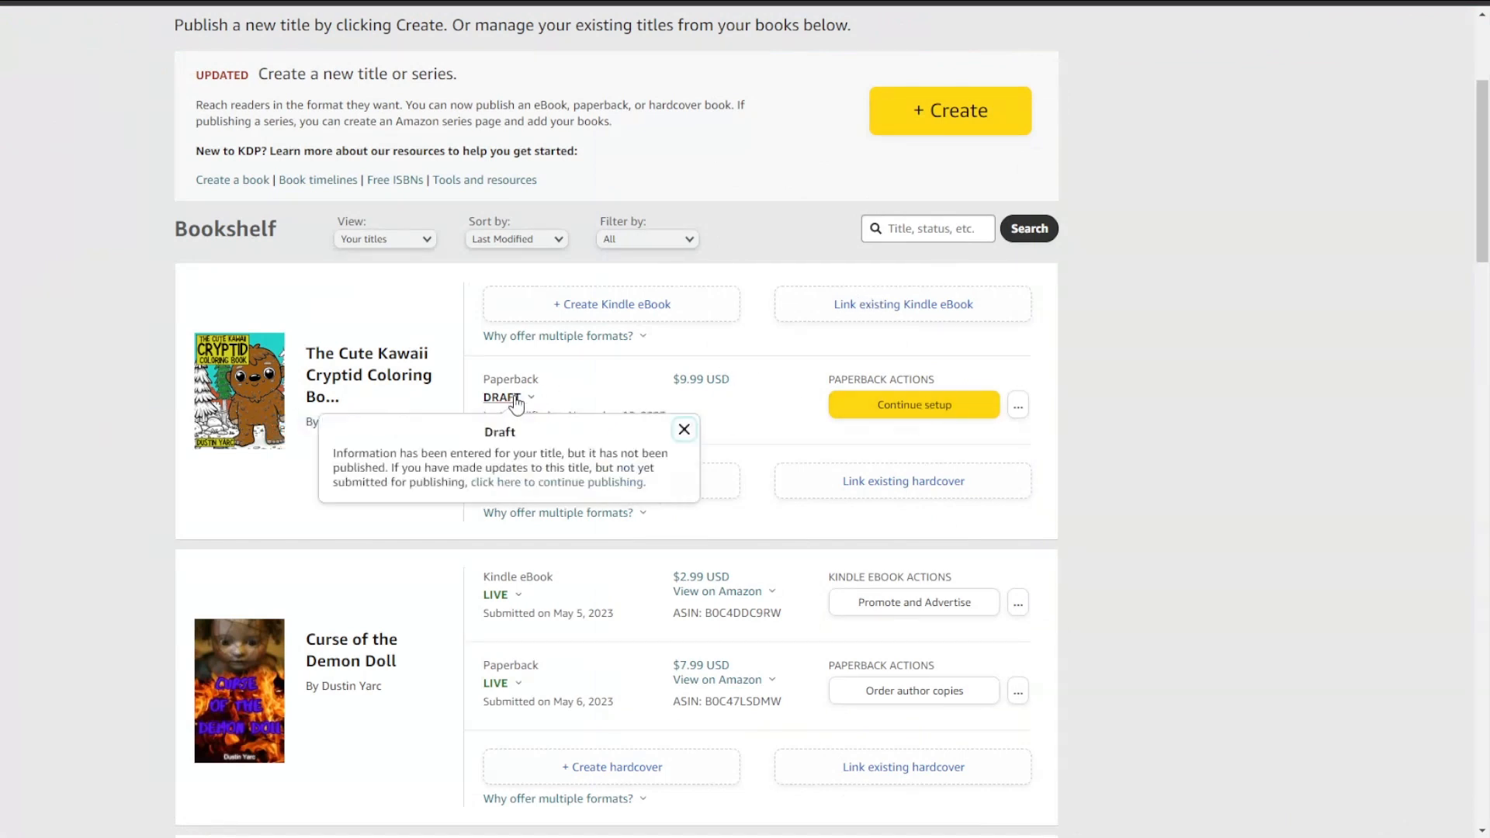
left_click(900, 410)
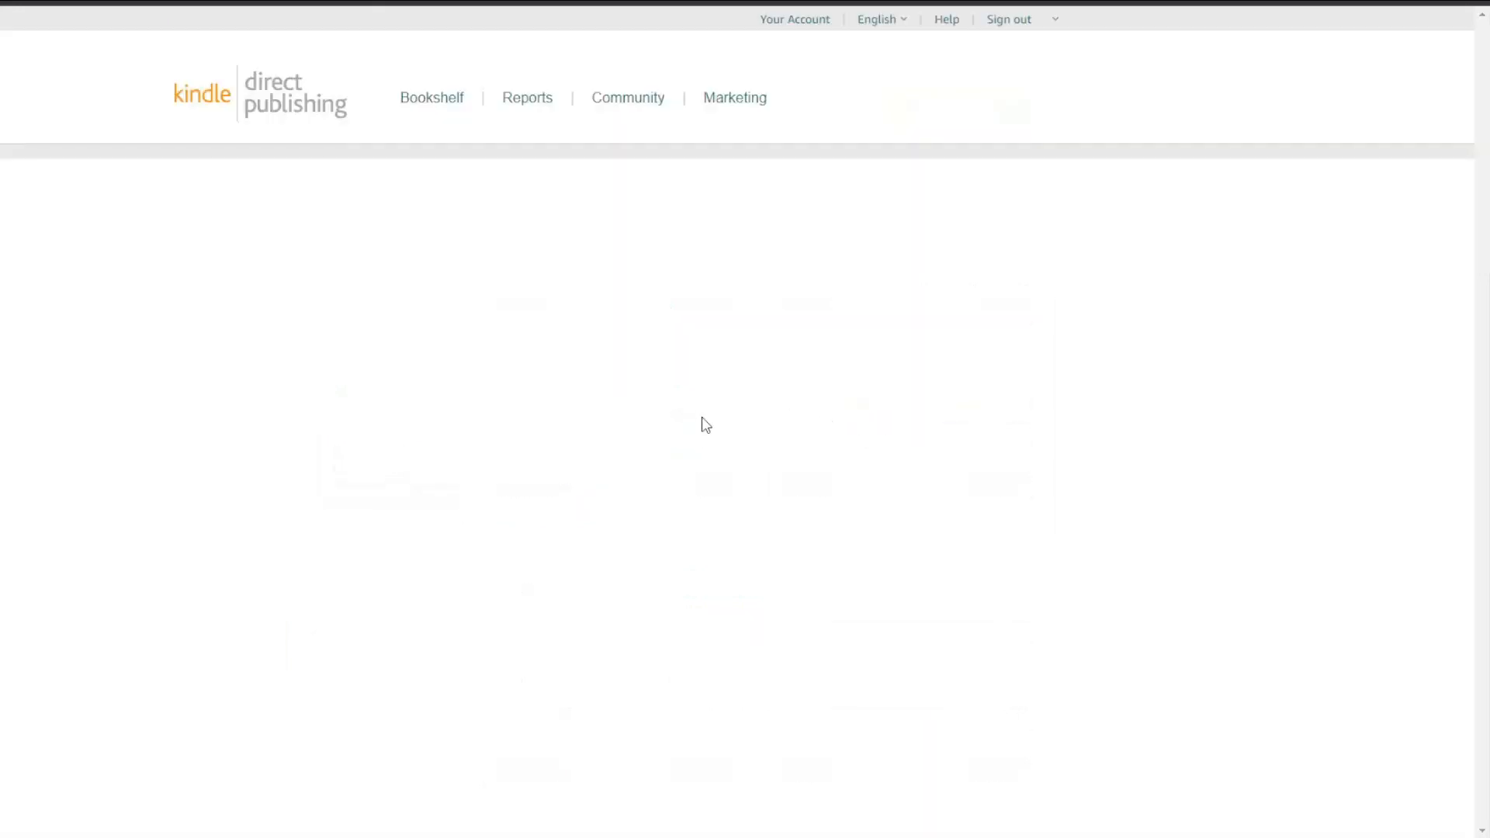
scroll(143, 386, "down", 10)
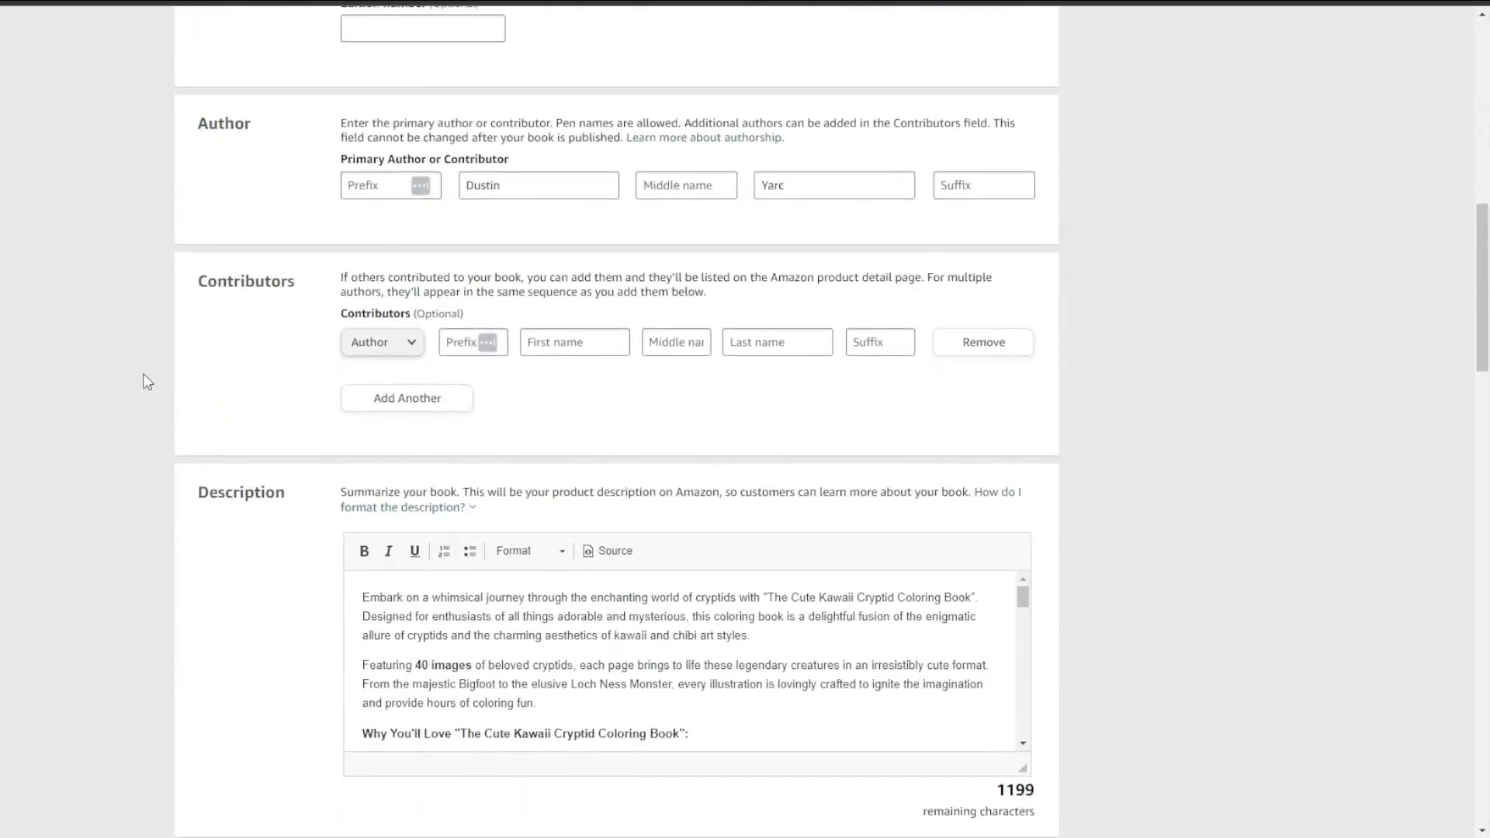
scroll(147, 380, "down", 12)
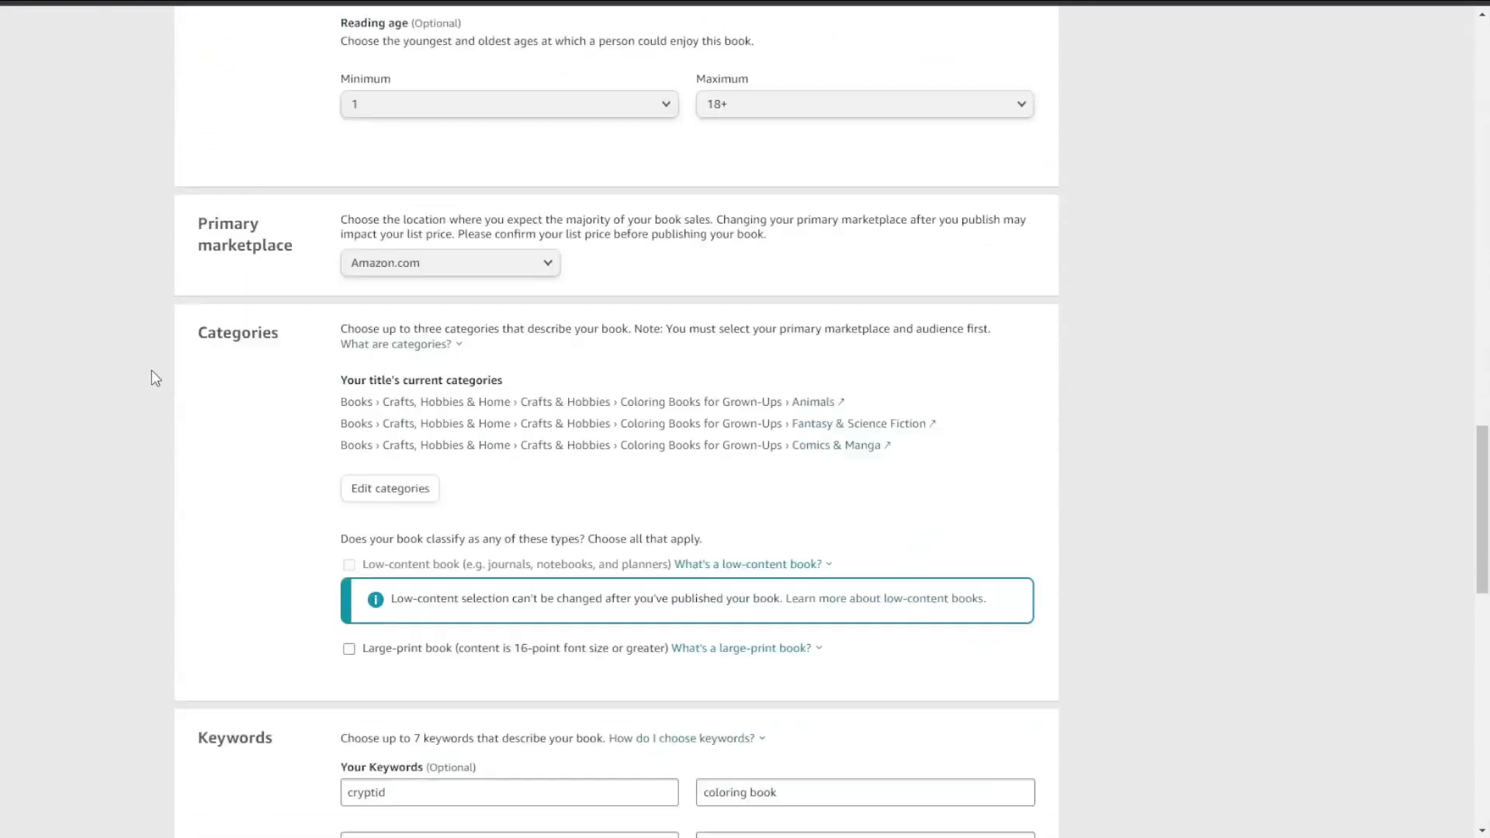
scroll(152, 373, "down", 9)
scroll(158, 379, "up", 20)
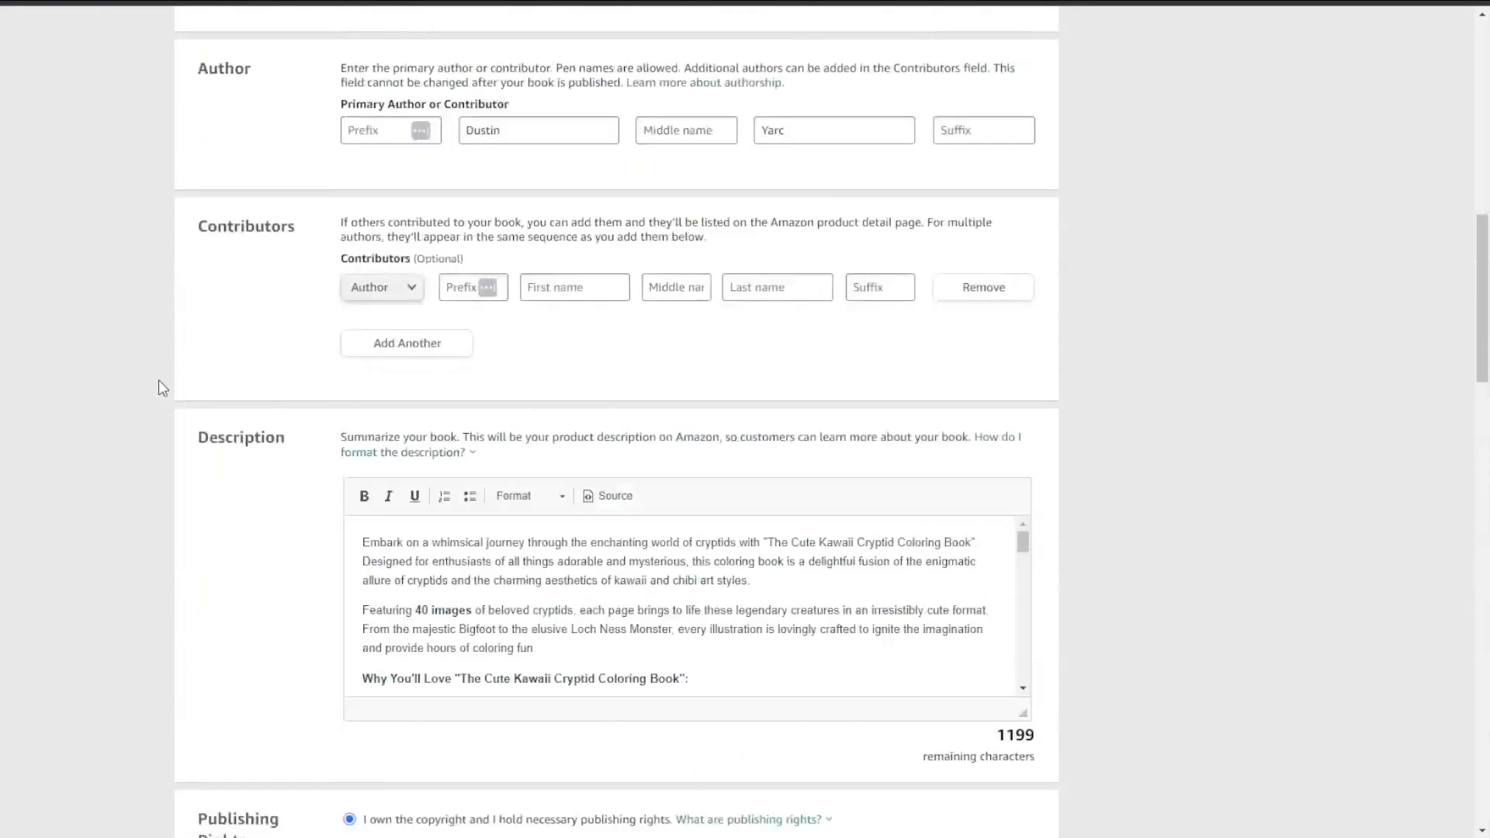
scroll(158, 379, "up", 8)
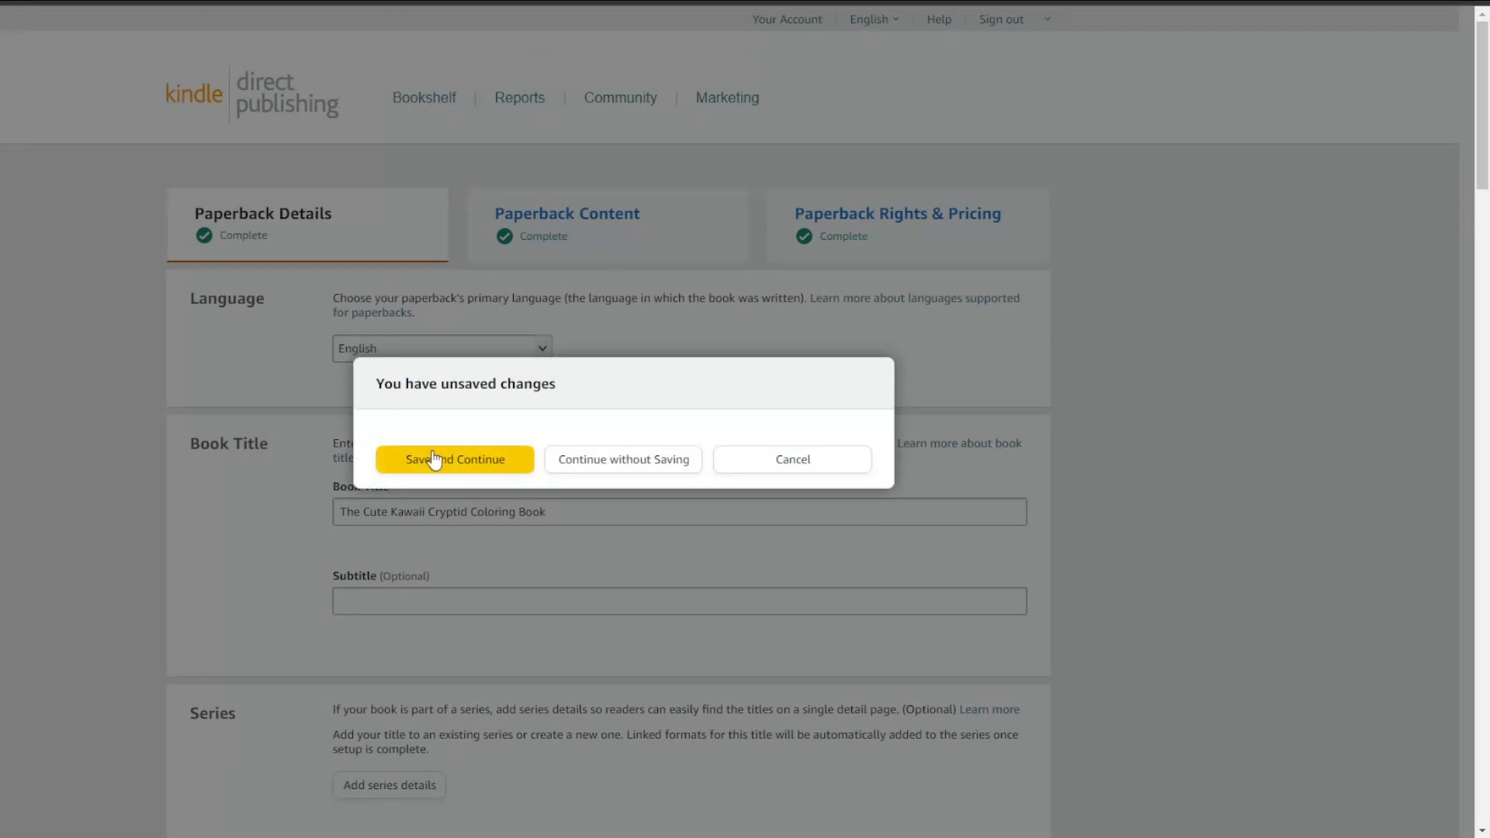
Save the paperback details and proceed to the Paperback Content stage.
left_click(469, 461)
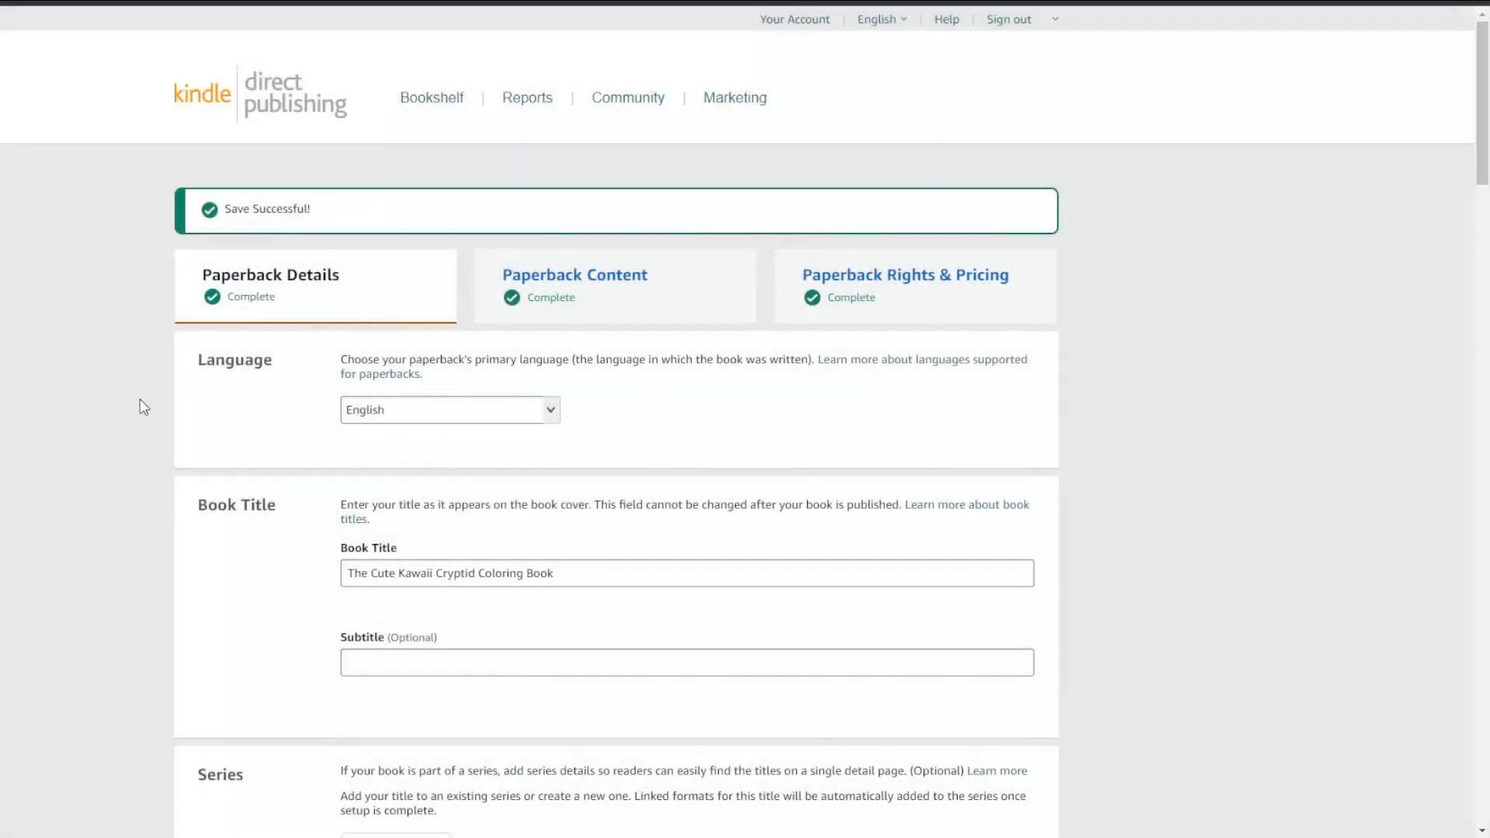
scroll(140, 399, "down", 5)
scroll(173, 349, "down", 1)
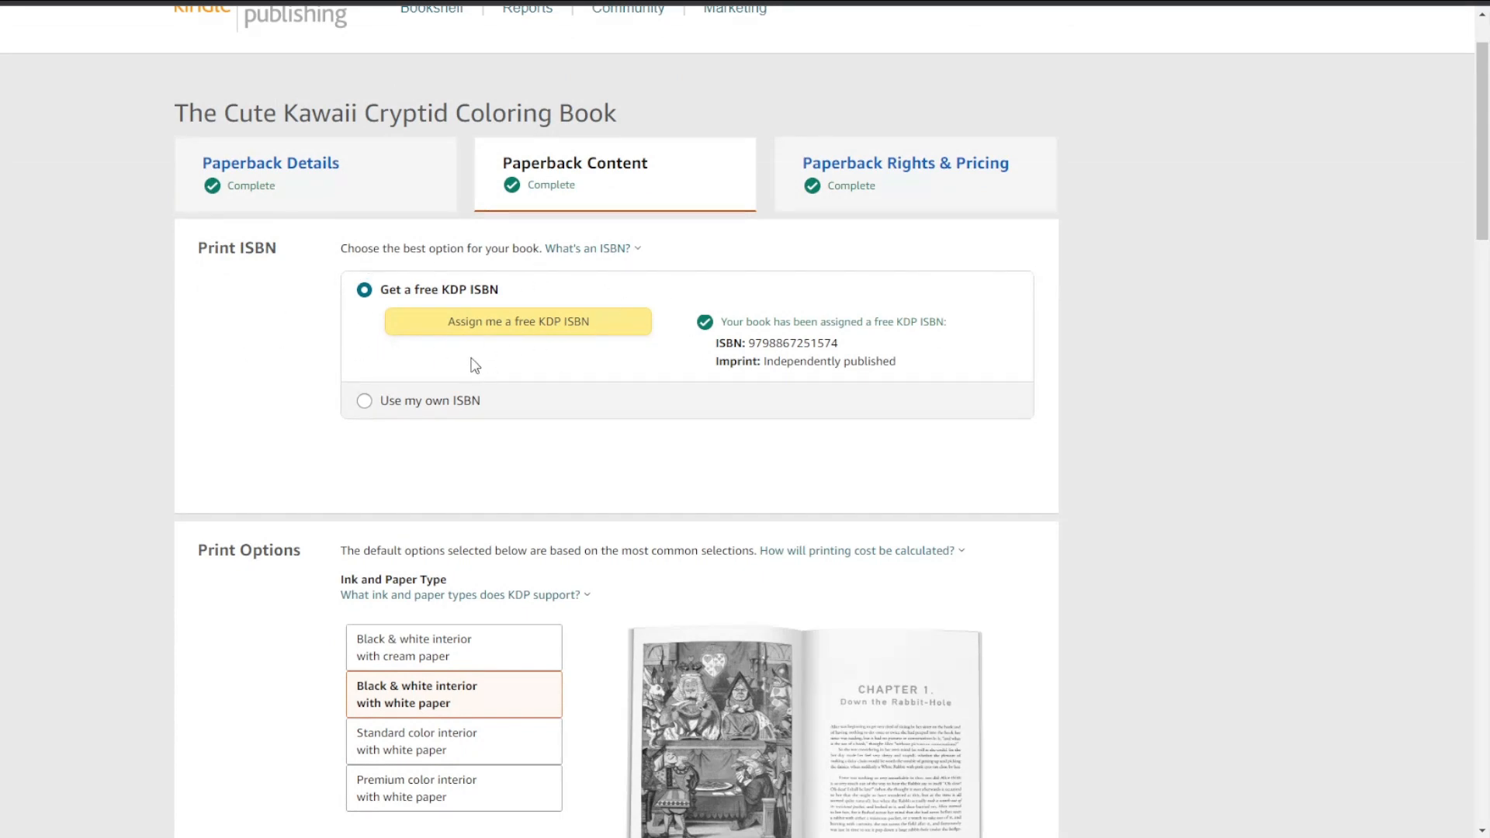
Review the paperback's ink and paper type, trim size, bleed, cover finish, manuscript and book cover settings.
scroll(326, 391, "down", 8)
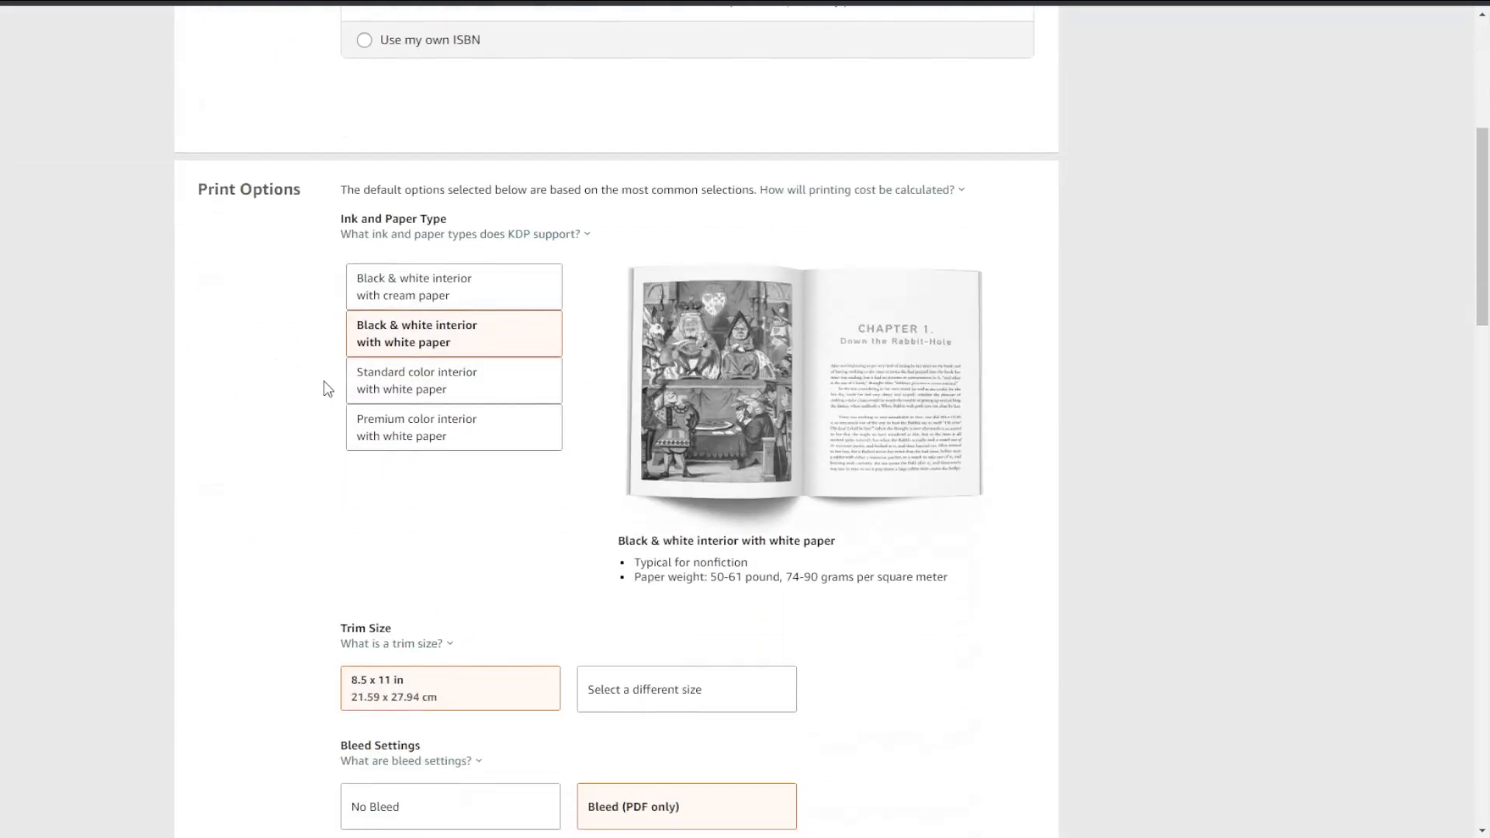
scroll(246, 443, "down", 2)
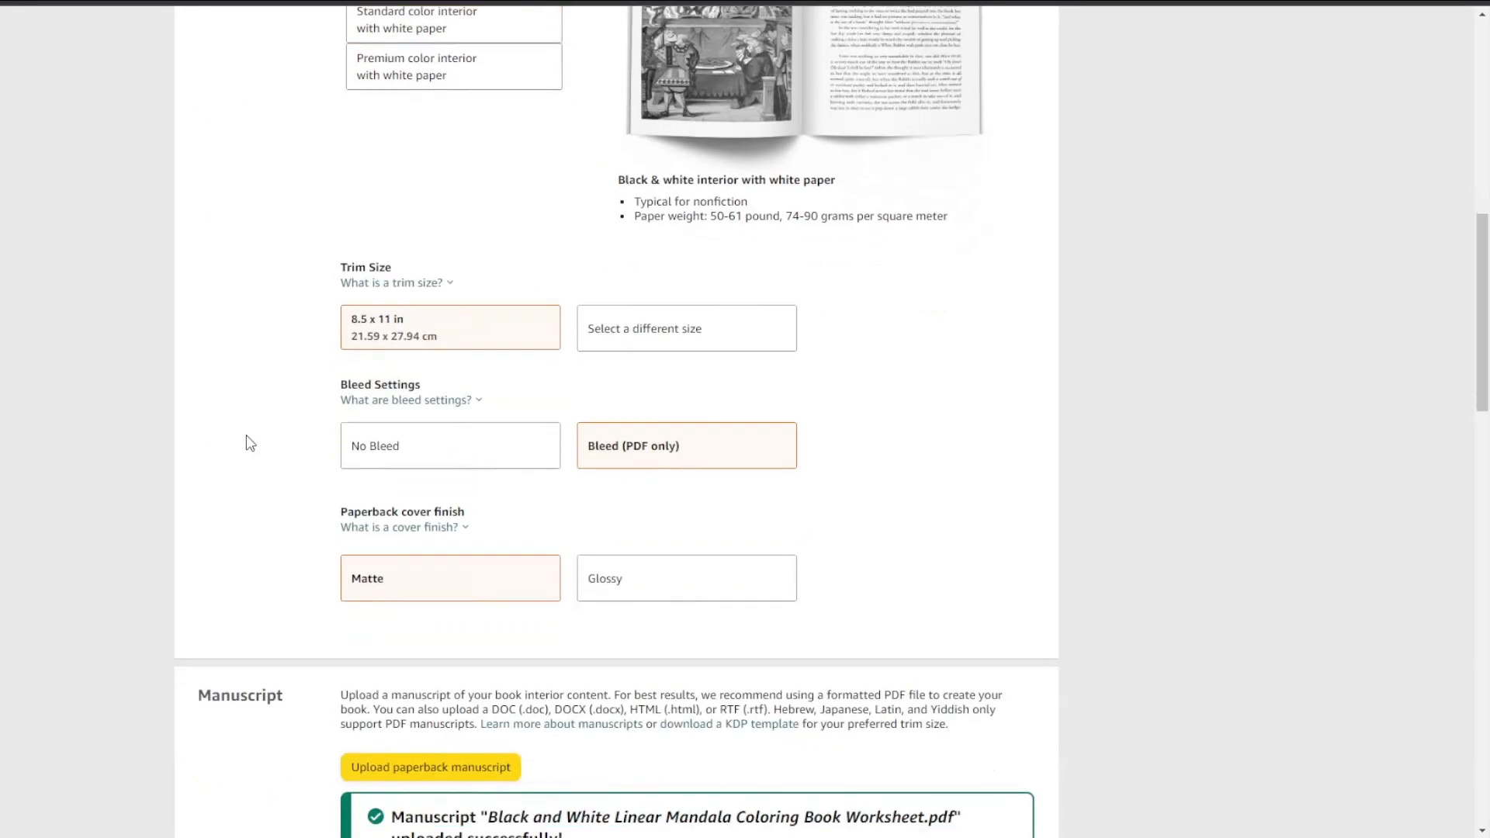
scroll(247, 415, "down", 6)
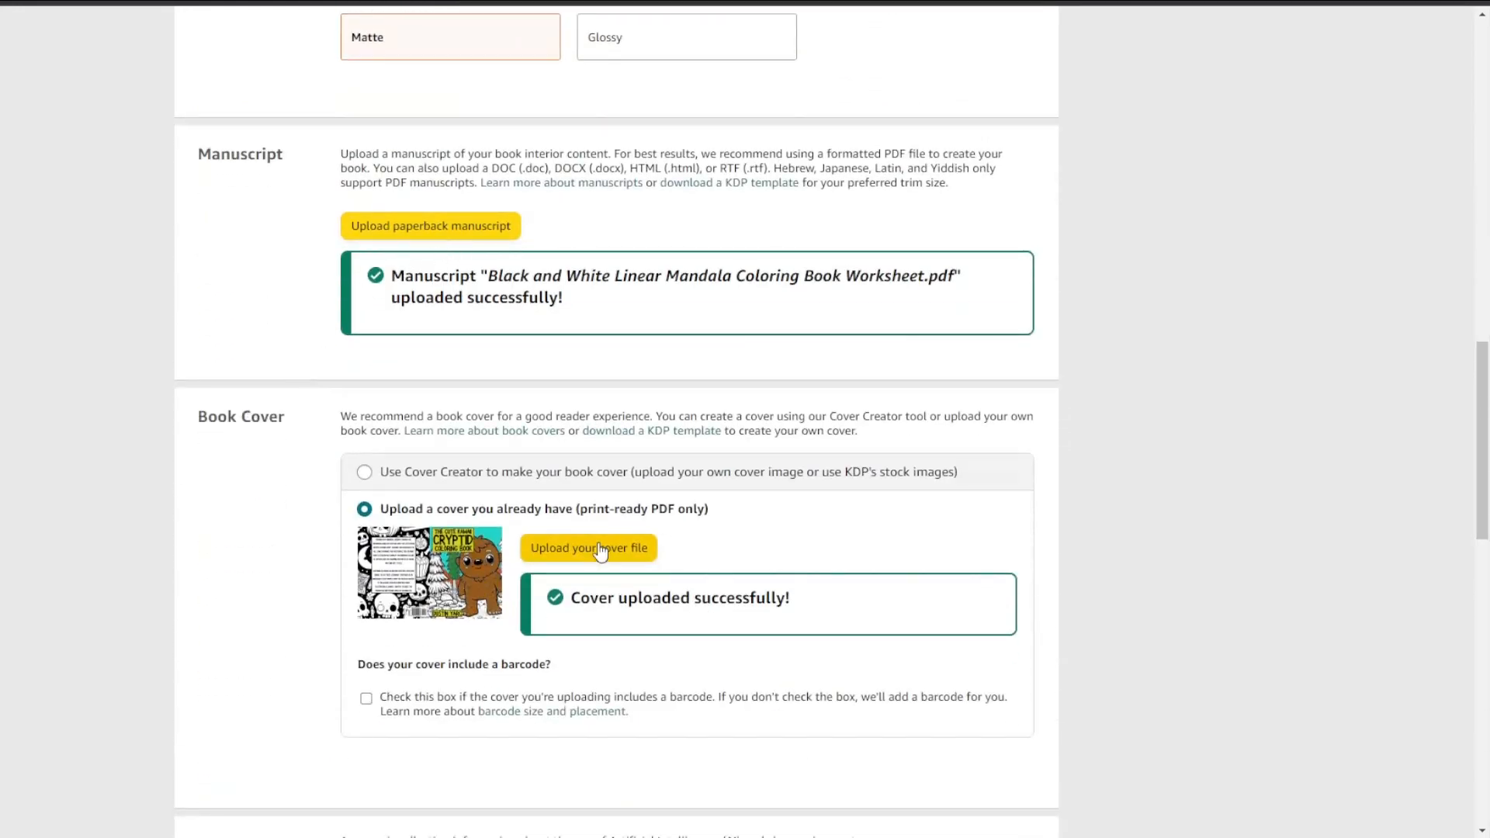
Declare the book's AI-generated images as "Many AI-generated images, with extensive editing".
scroll(479, 361, "down", 3)
scroll(478, 362, "down", 5)
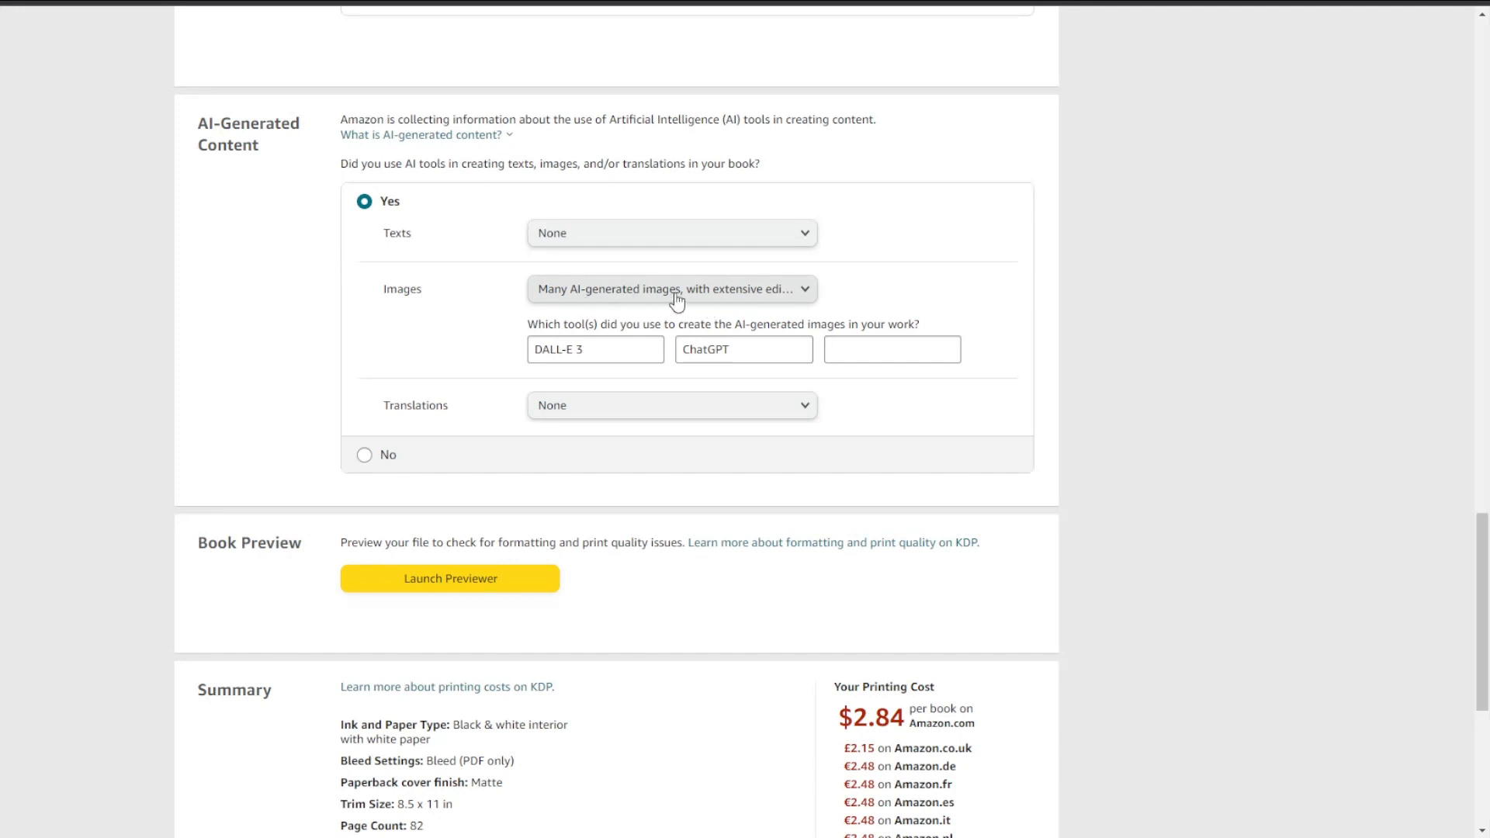
left_click(777, 292)
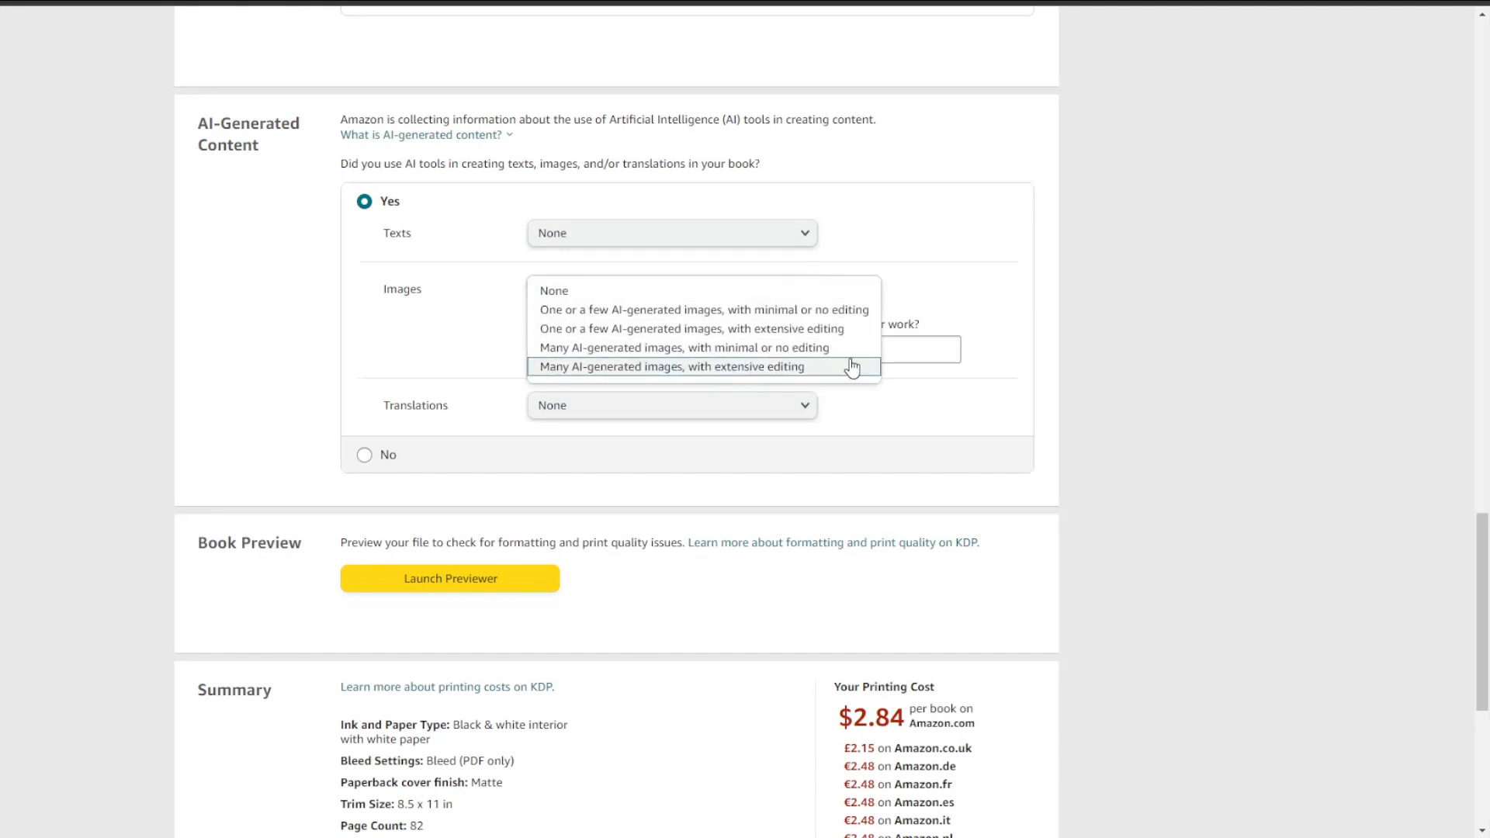
left_click(727, 371)
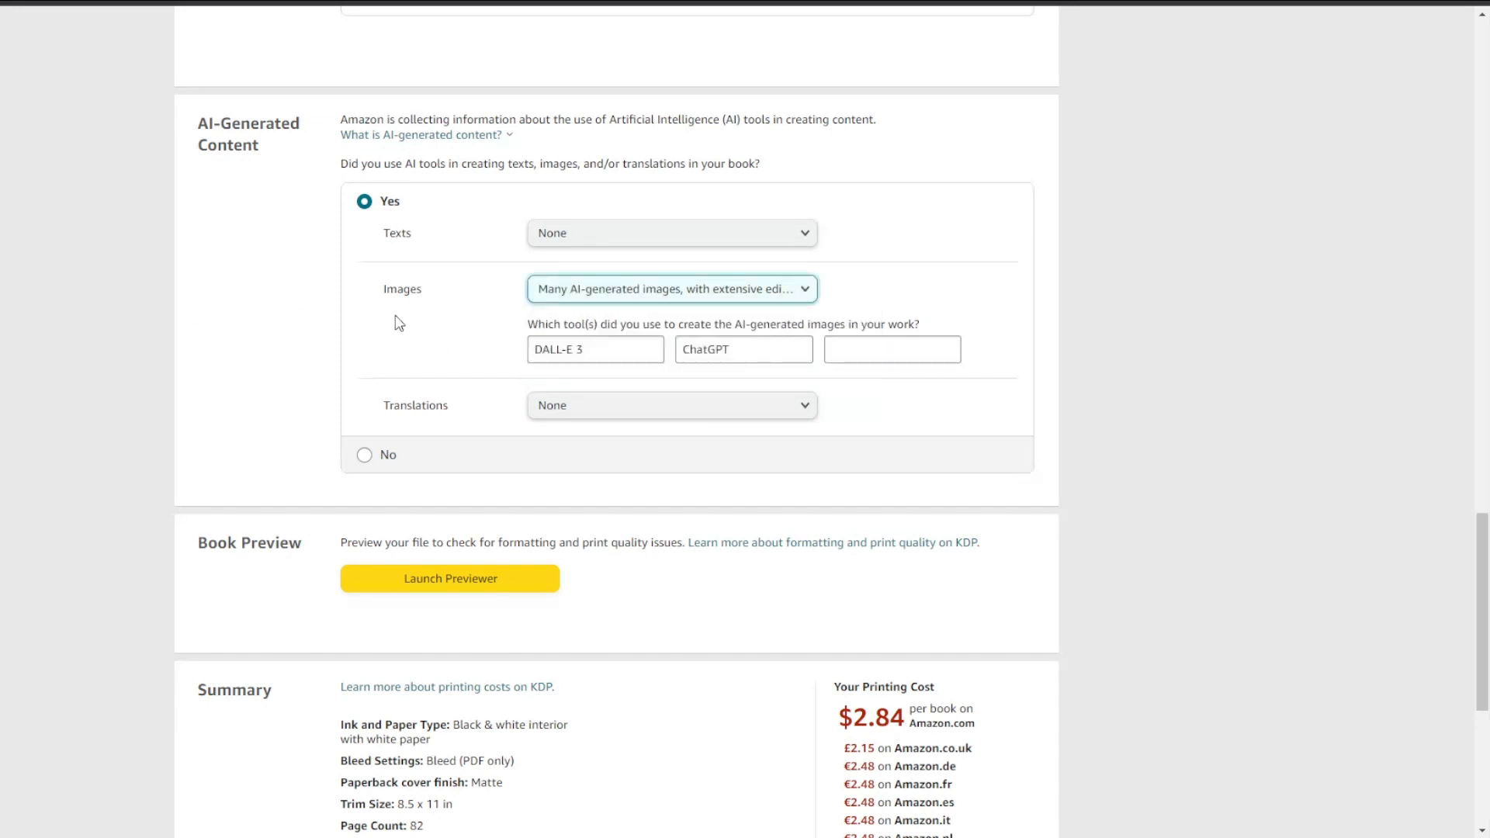
Check the printing cost summary, then launch the print previewer and page from the cover to pages 4-5.
scroll(232, 386, "down", 5)
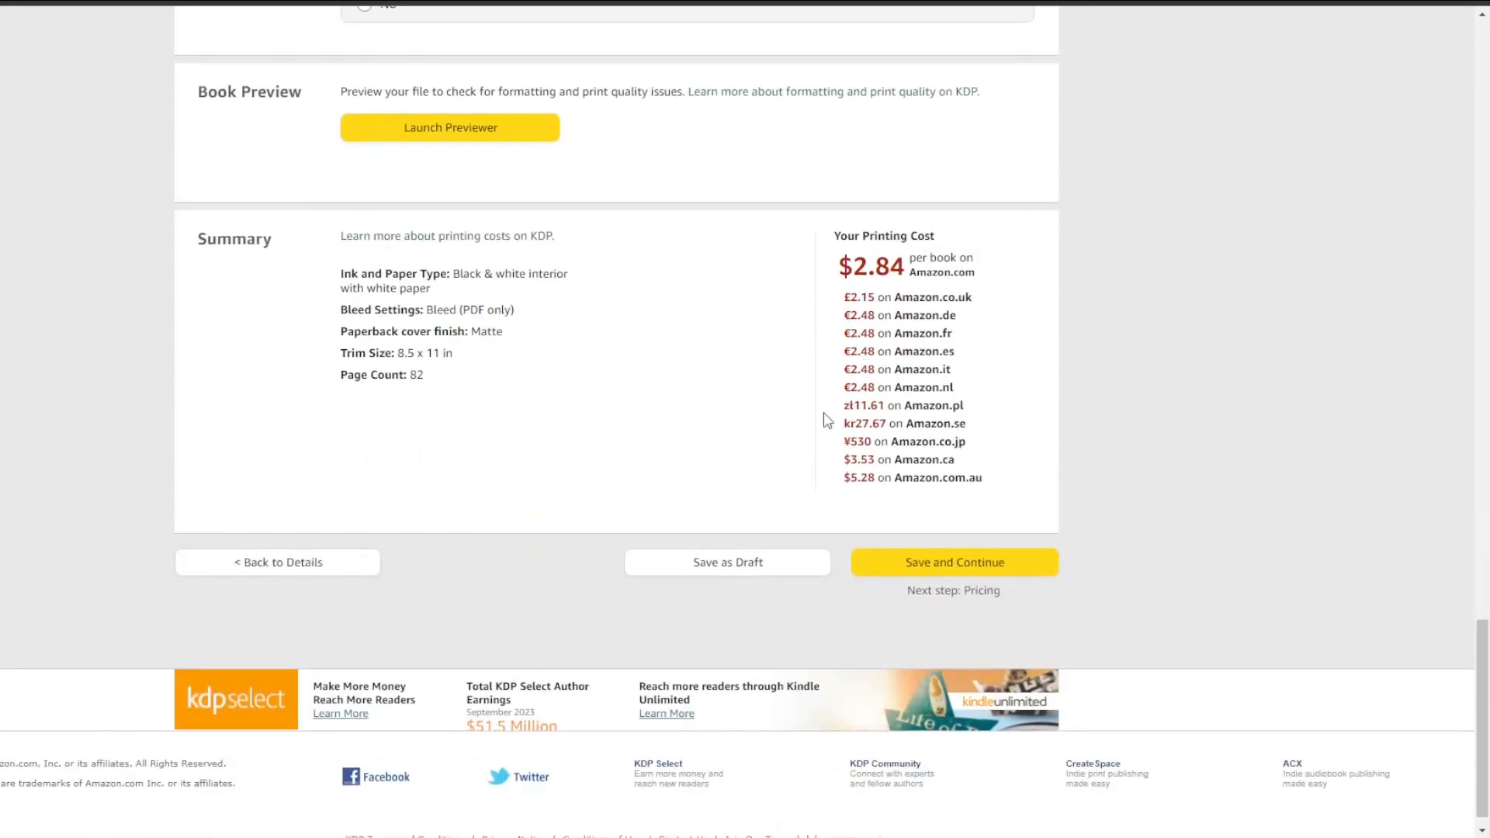
scroll(660, 452, "up", 10)
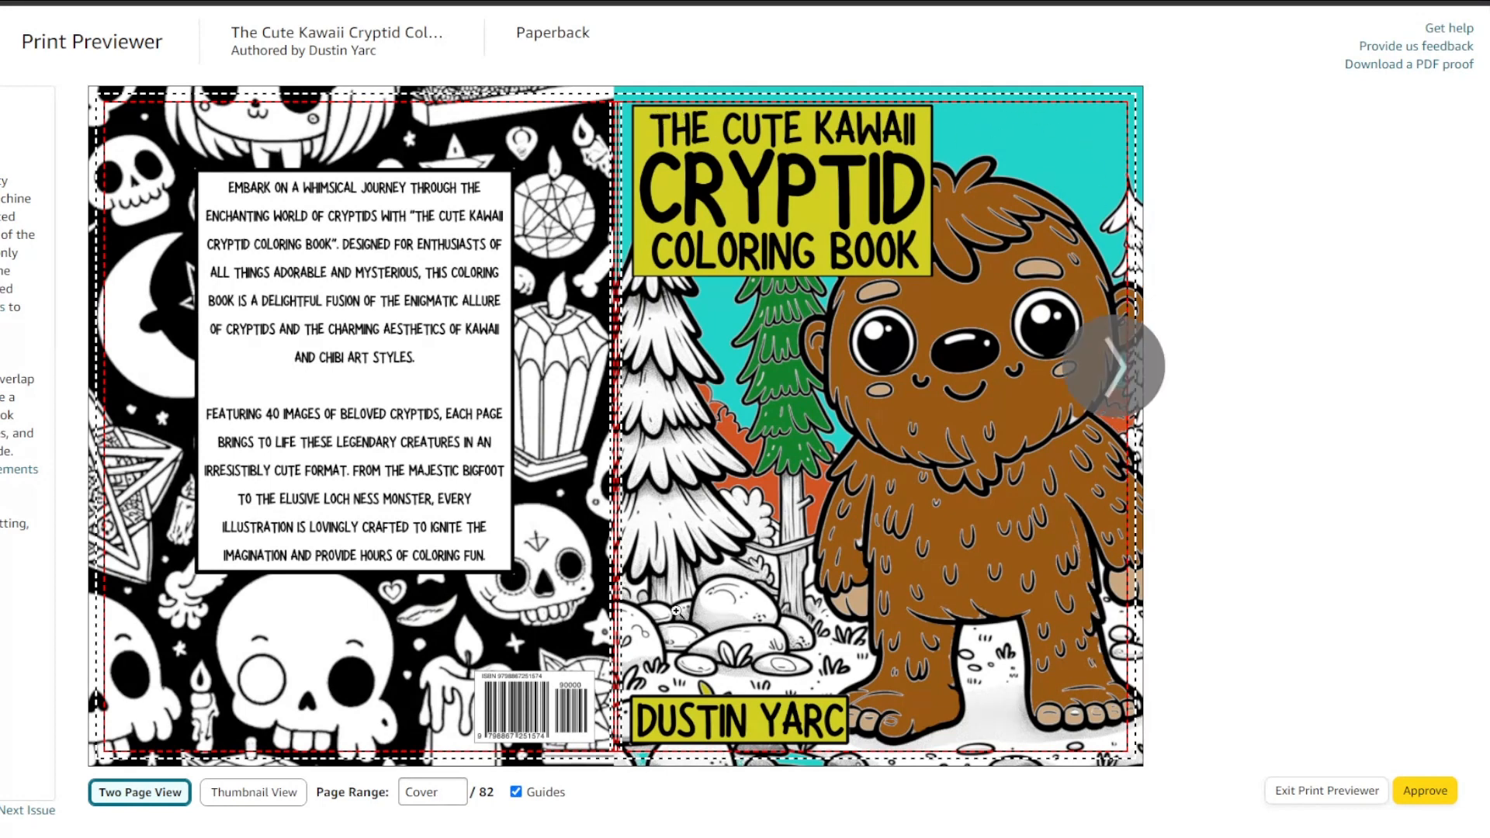
left_click(1119, 370)
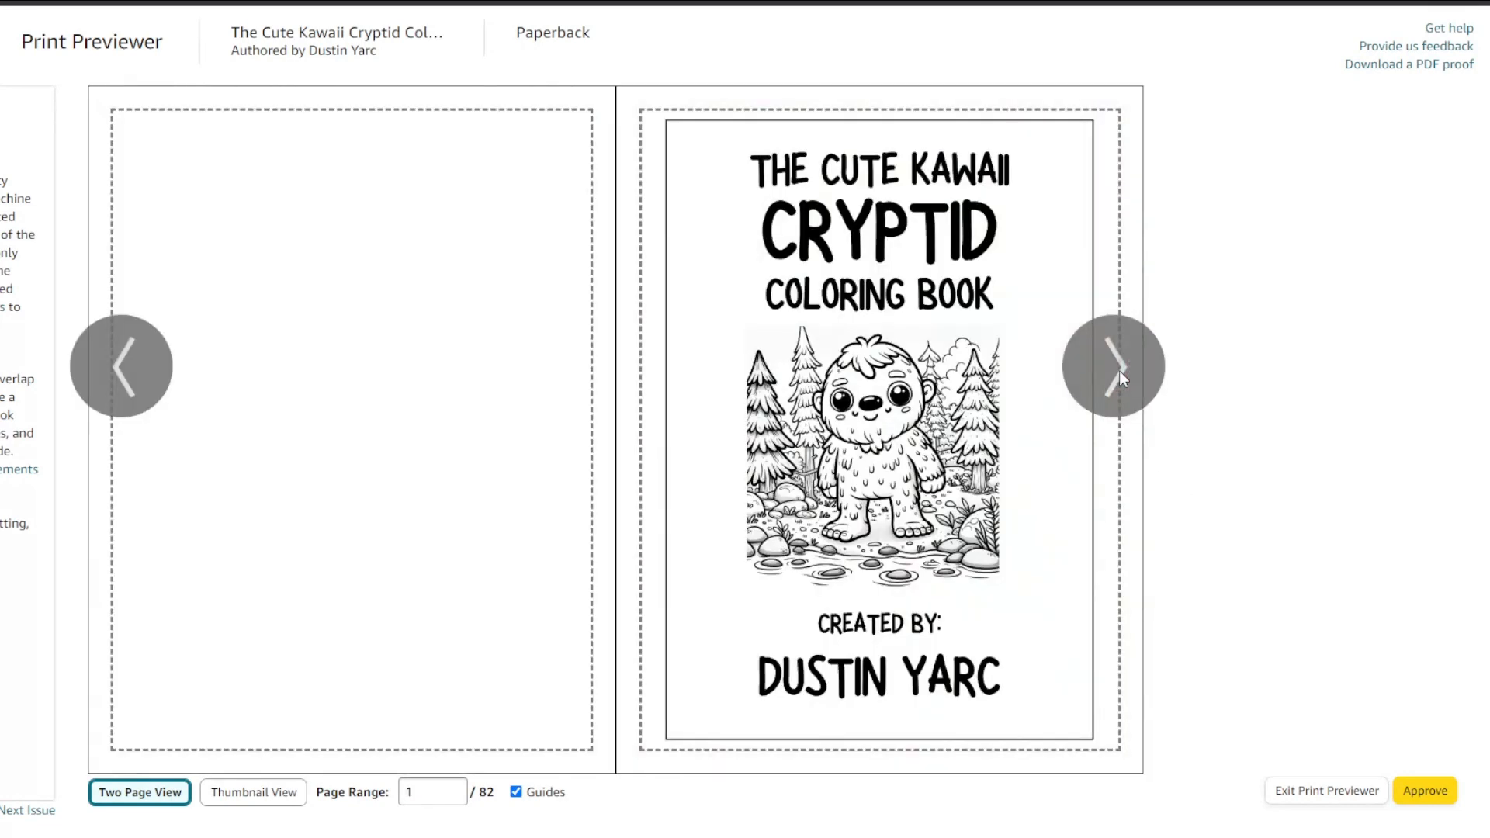
left_click(1119, 370)
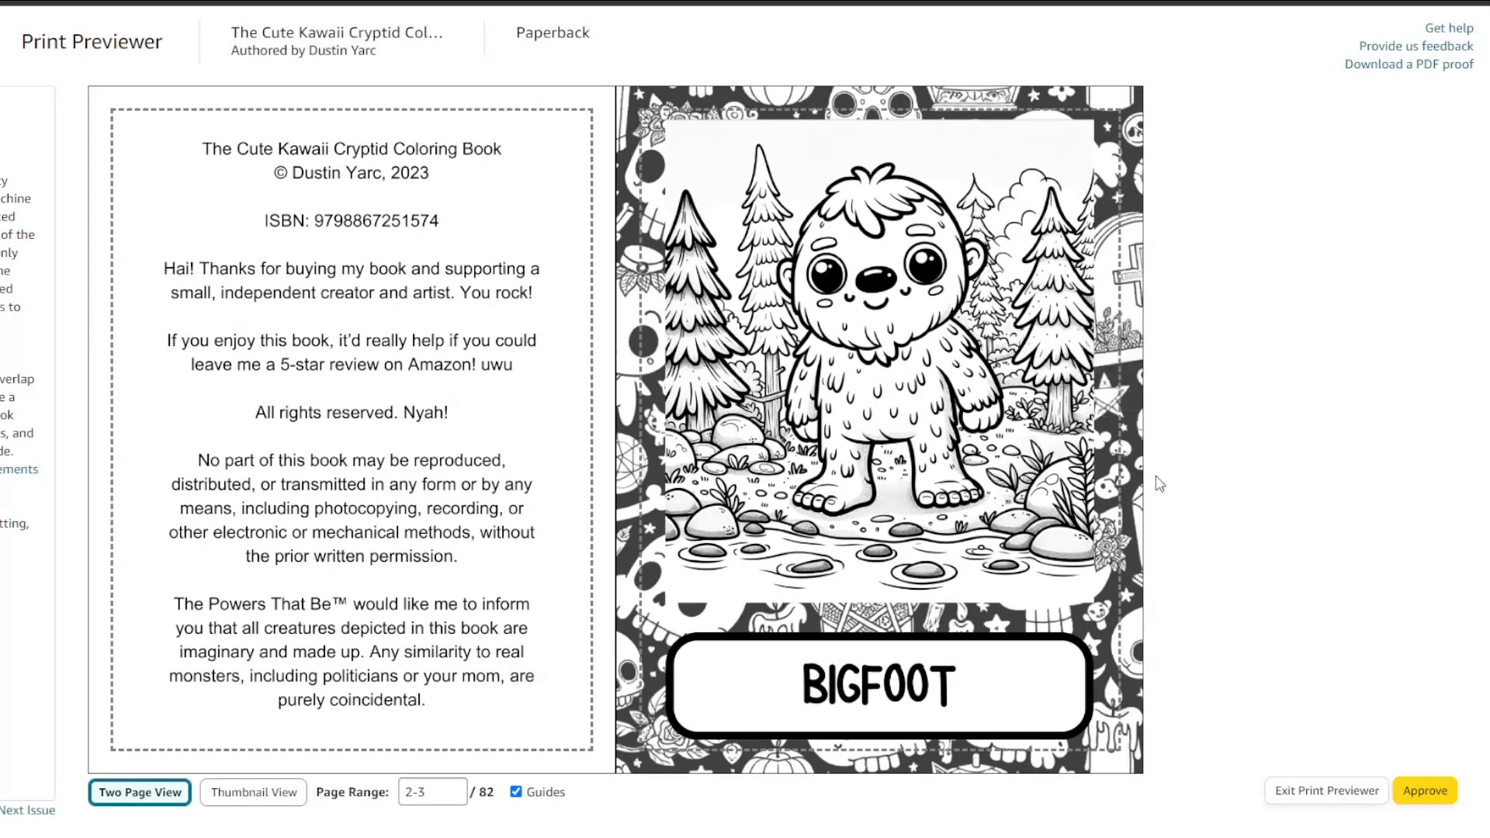
left_click(1113, 365)
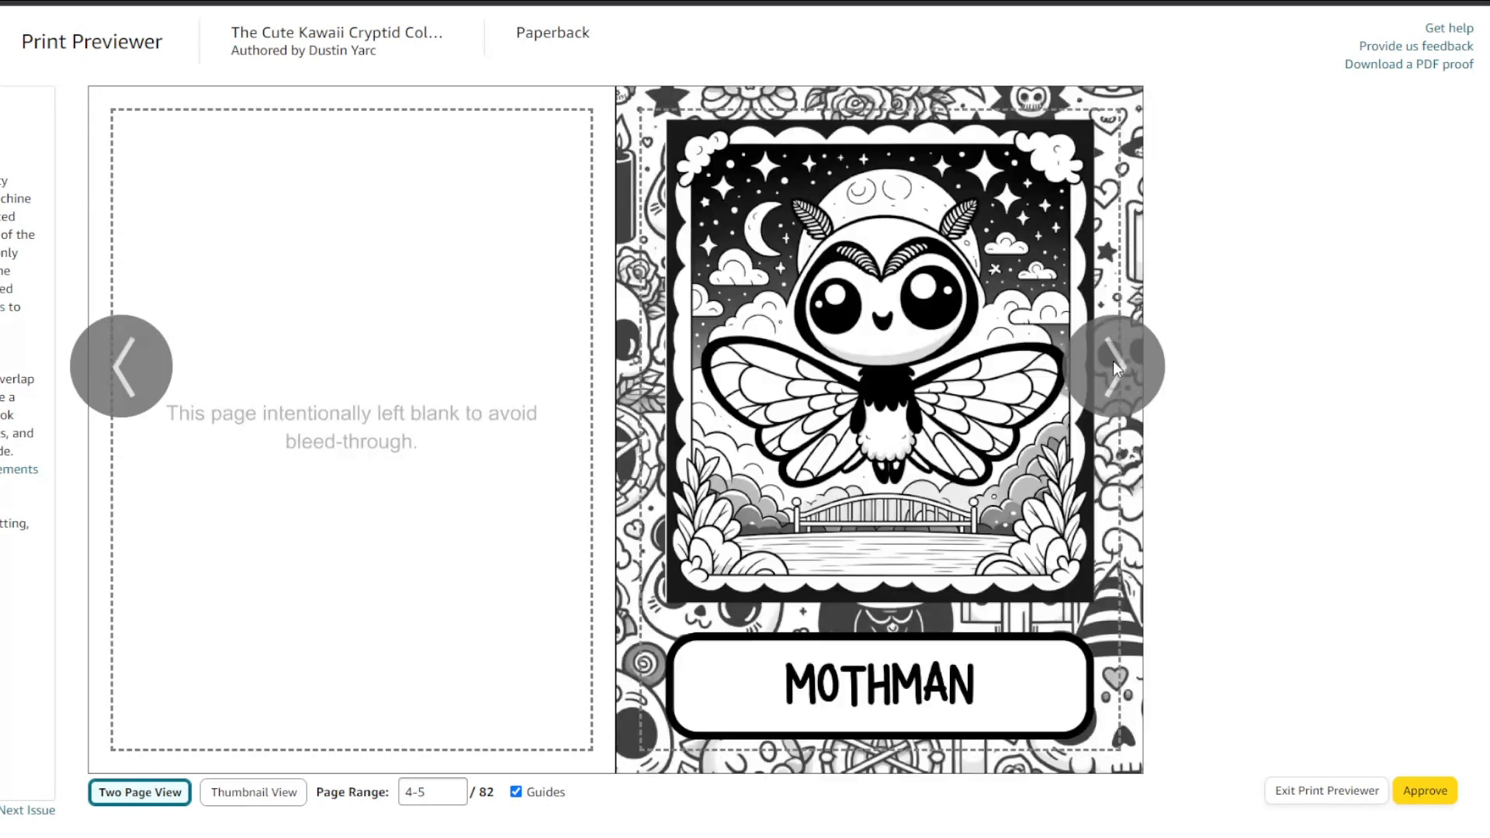
Page through the interior in the print preview from pages 4-5 to pages 78-79.
left_click(1113, 363)
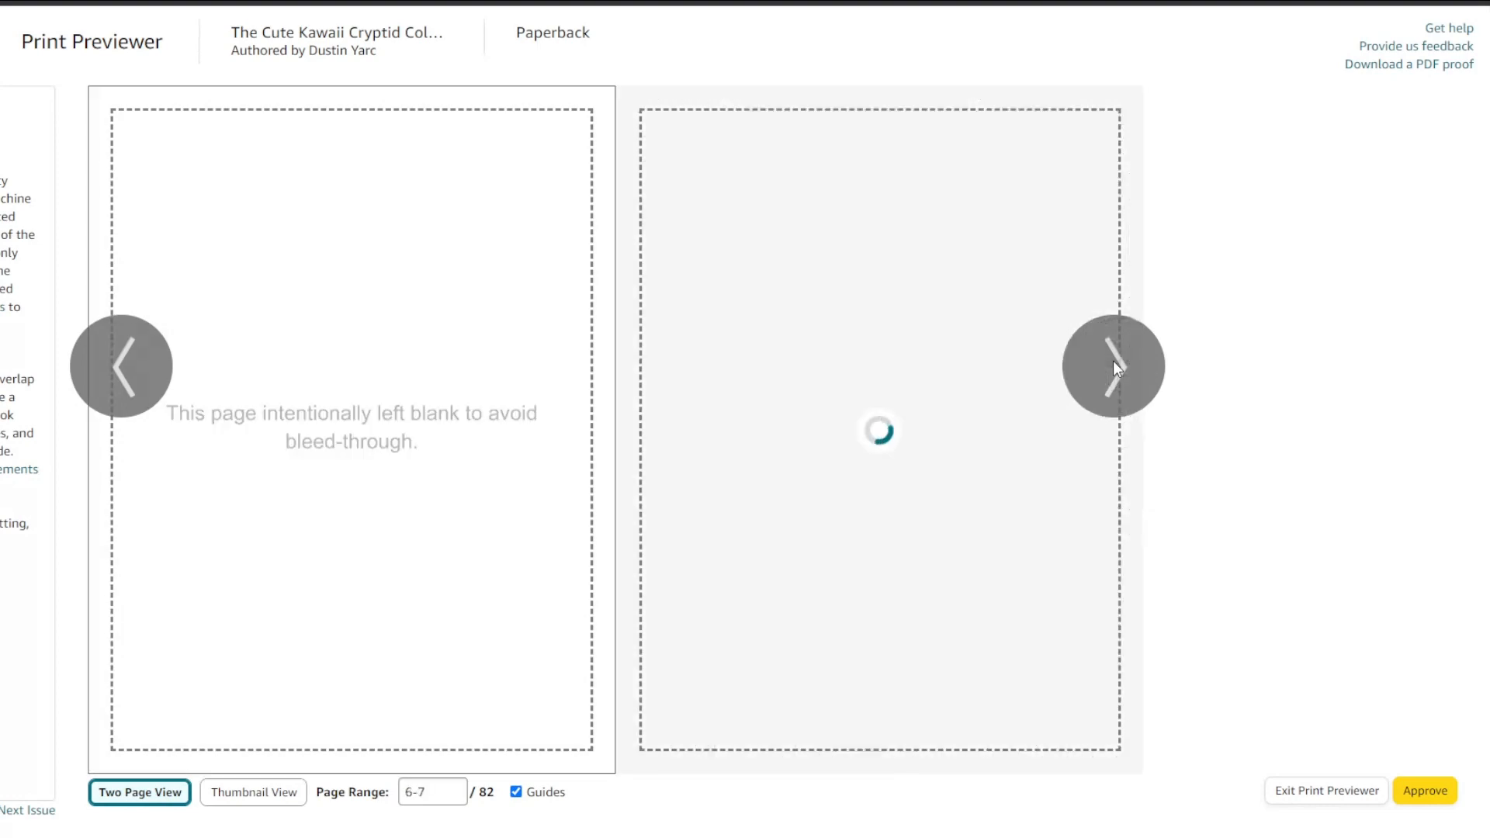
left_click(1113, 364)
left_click(1113, 364)
left_click(1113, 361)
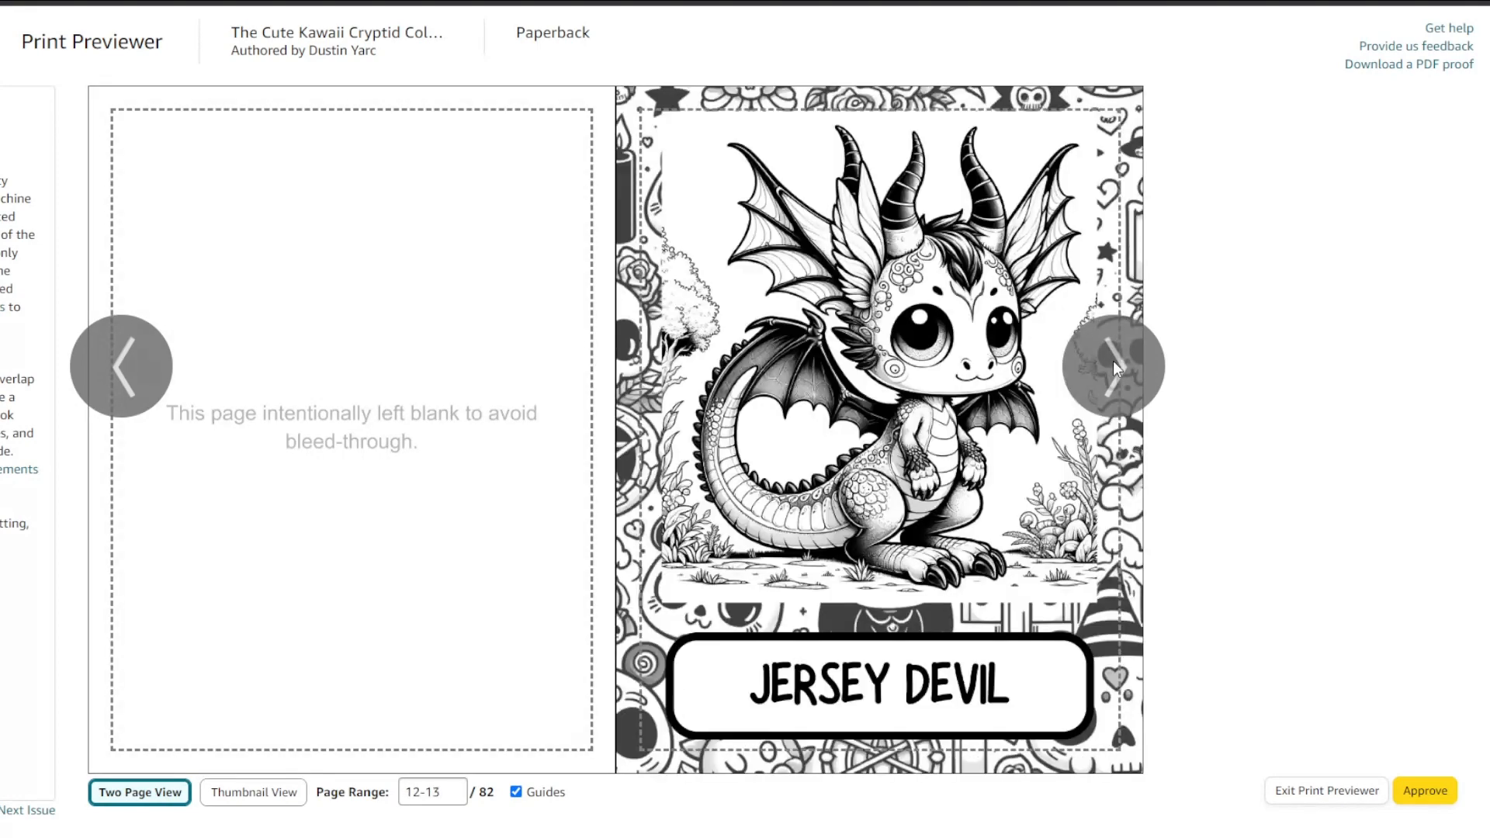
left_click(1112, 361)
left_click(1113, 361)
left_click(1113, 360)
left_click(1115, 361)
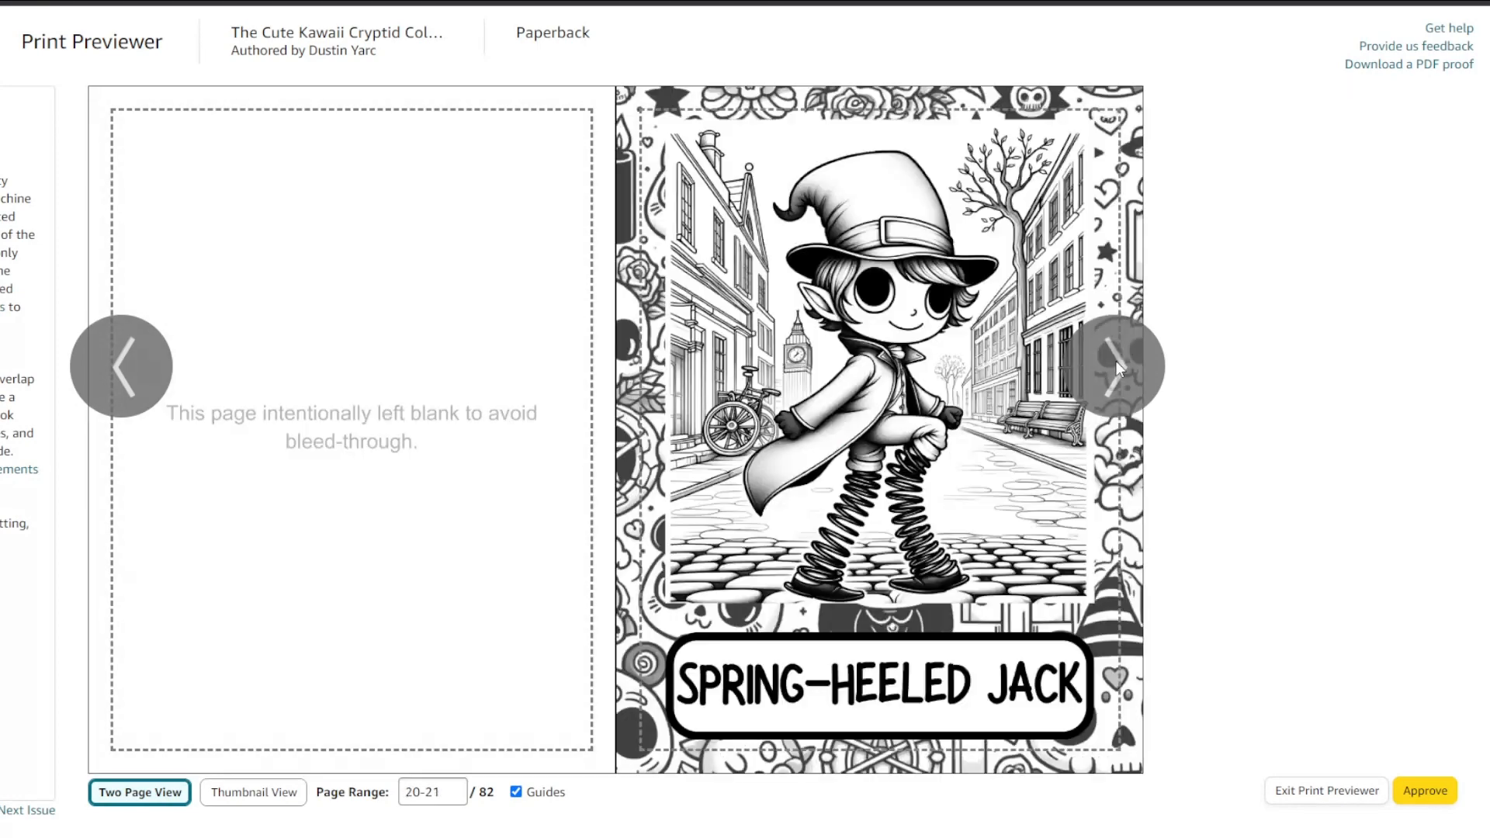
left_click(1115, 360)
left_click(1115, 361)
left_click(1115, 361)
left_click(1115, 361)
left_click(1116, 361)
left_click(1116, 361)
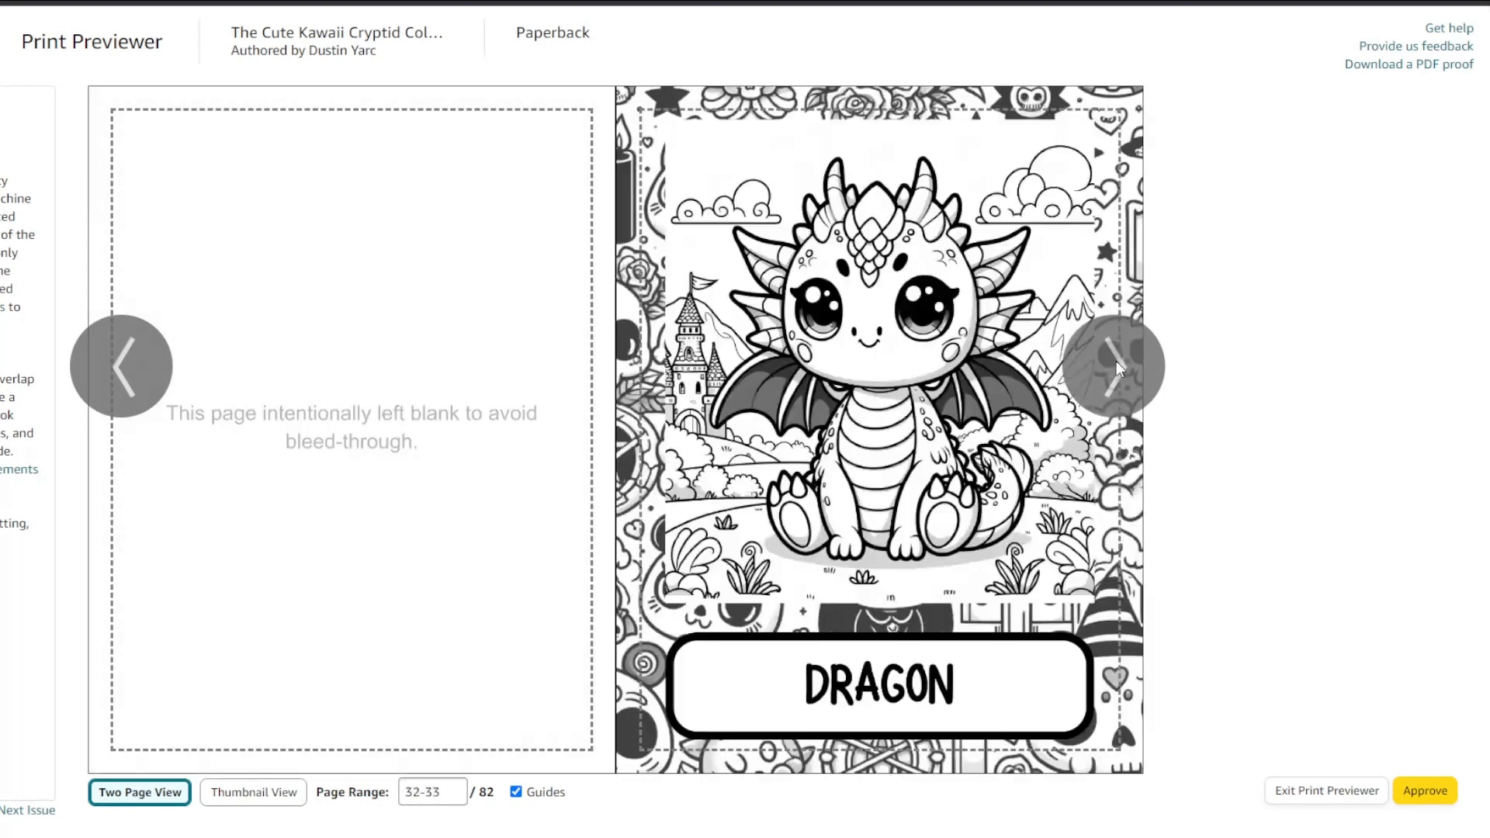
left_click(1116, 361)
left_click(1116, 361)
left_click(1116, 361)
left_click(1116, 361)
left_click(1115, 361)
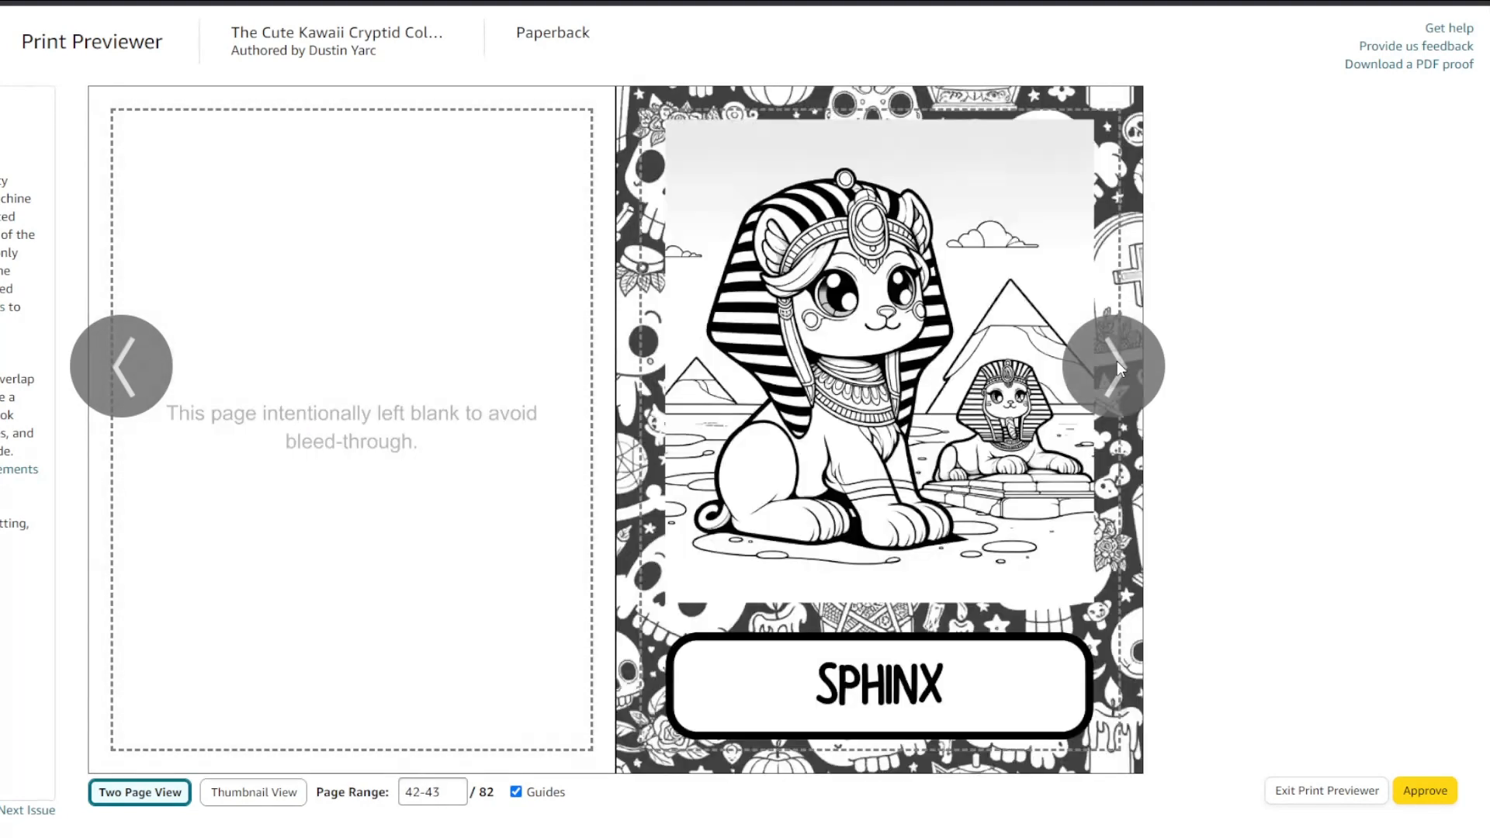
left_click(1116, 361)
left_click(1116, 360)
left_click(1116, 361)
left_click(1116, 361)
left_click(1116, 361)
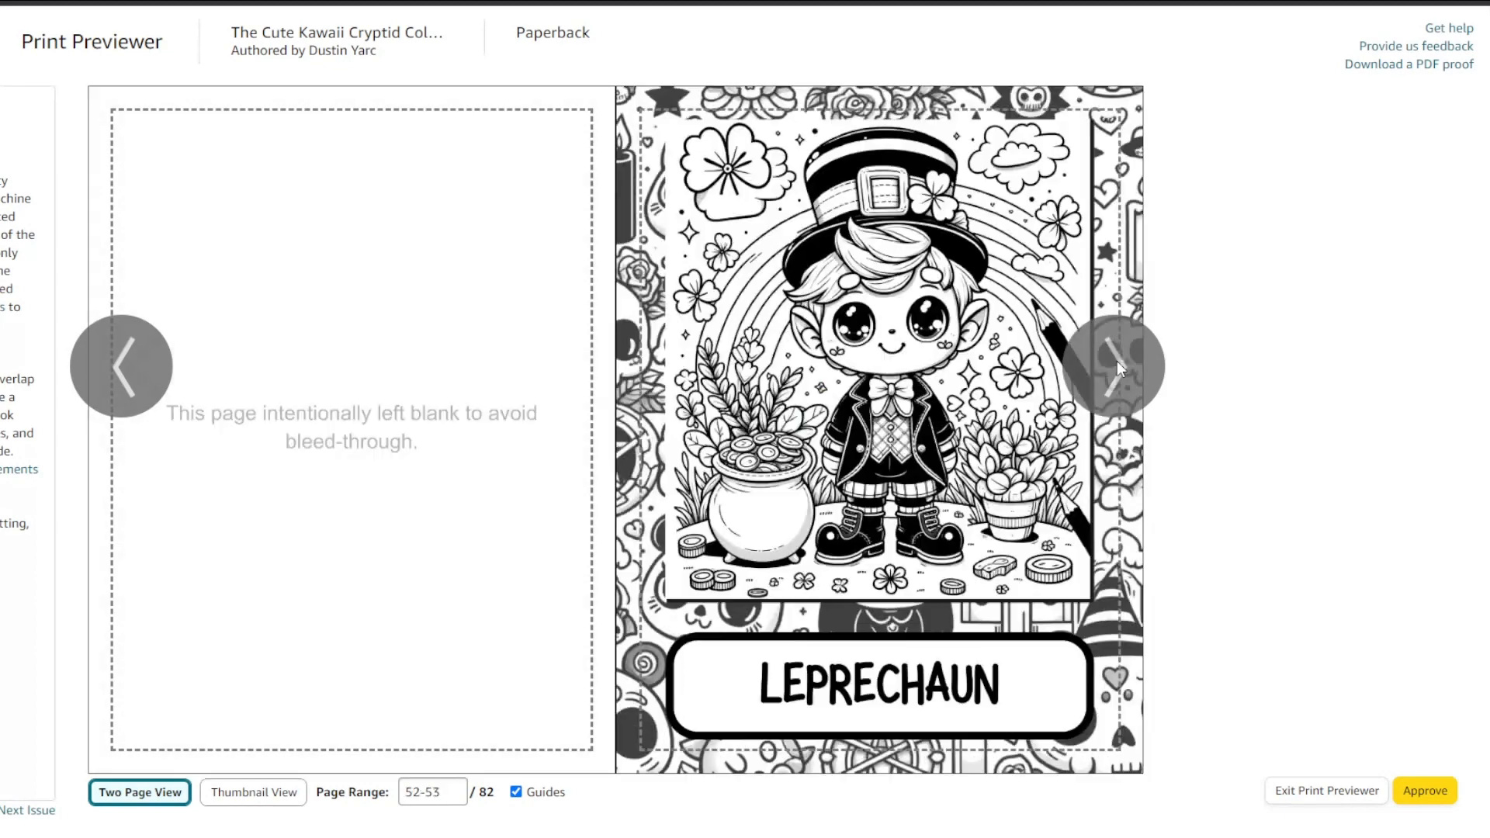
left_click(1116, 361)
left_click(1116, 361)
left_click(1116, 361)
left_click(1117, 361)
left_click(1118, 361)
left_click(1118, 361)
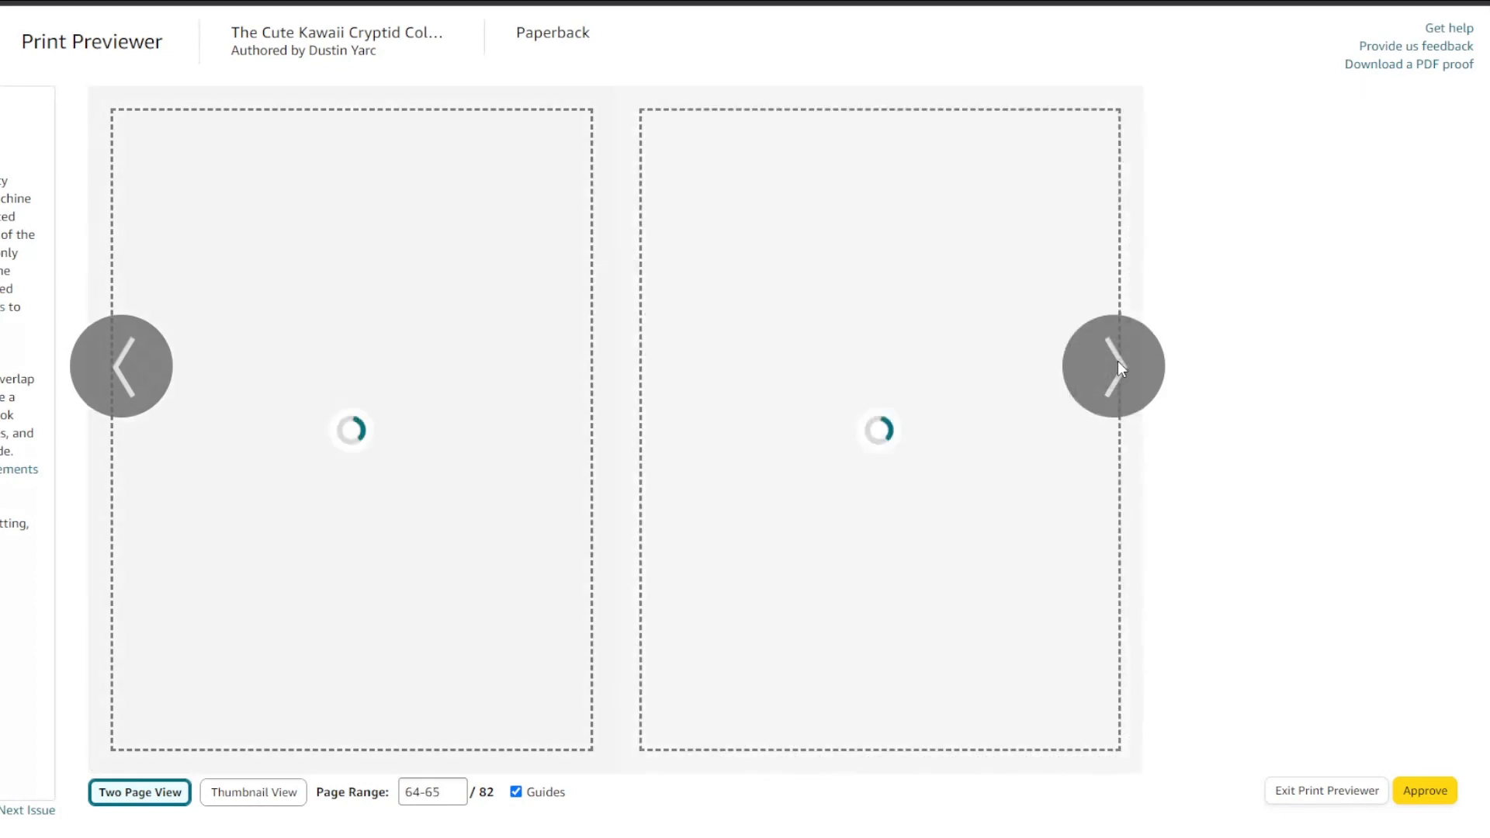
left_click(1117, 361)
left_click(1118, 361)
left_click(1117, 361)
left_click(1118, 361)
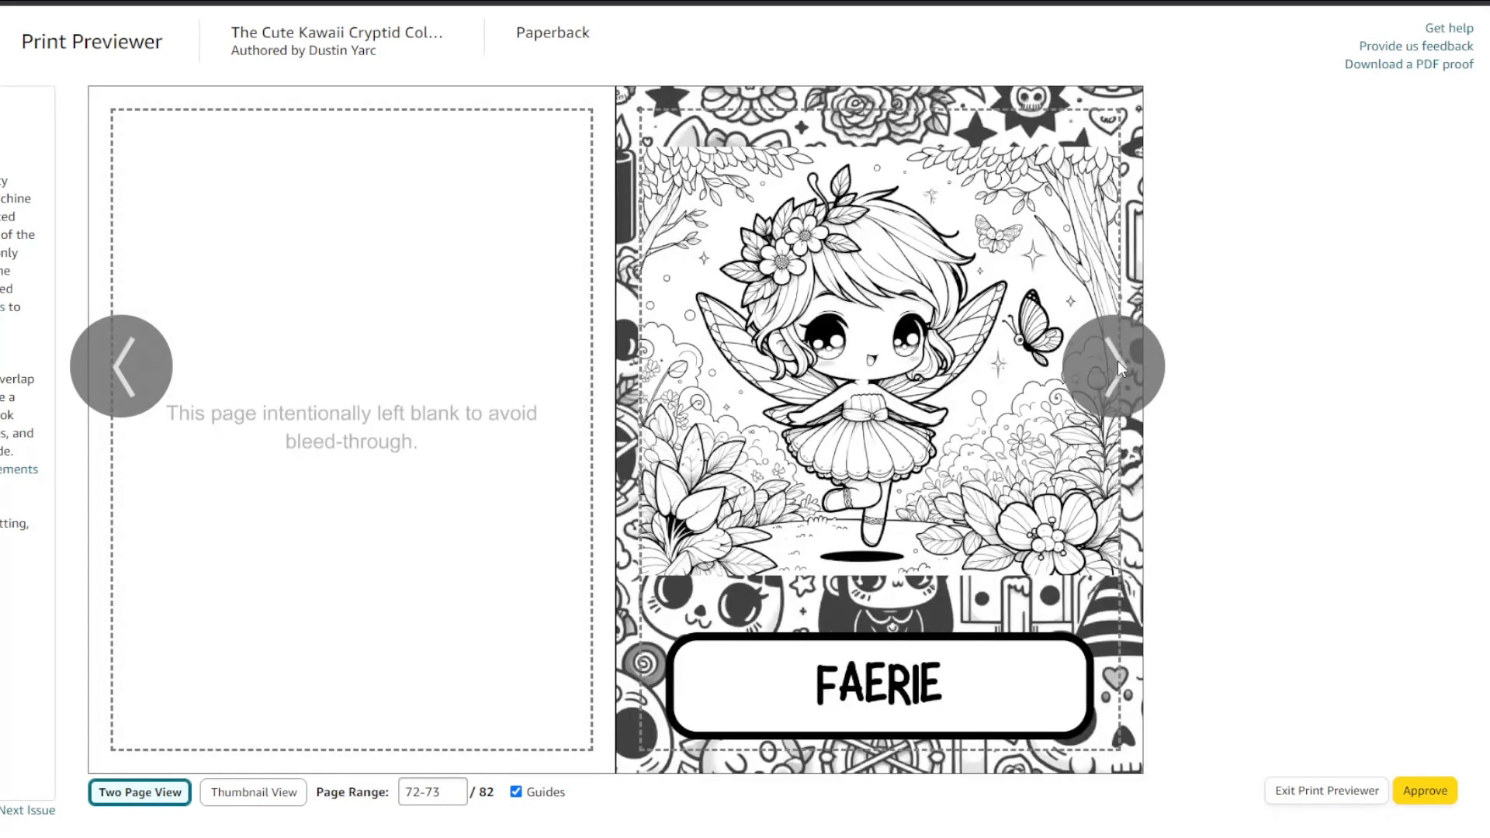
left_click(1118, 361)
left_click(1117, 361)
left_click(1117, 361)
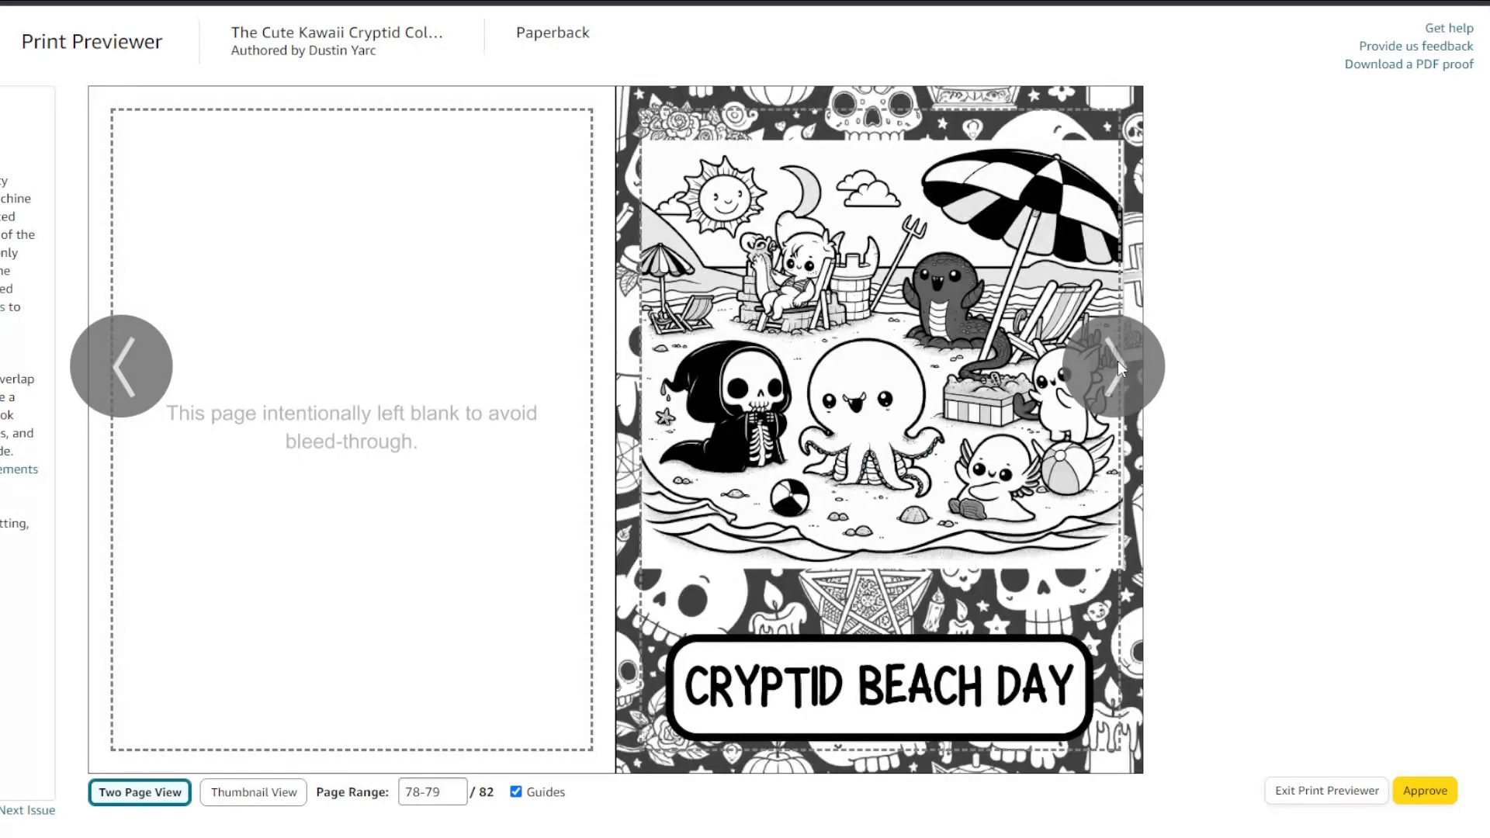
Recheck pages 76-77, page on to page 82 at the end of the book, and approve the print preview.
left_click(128, 363)
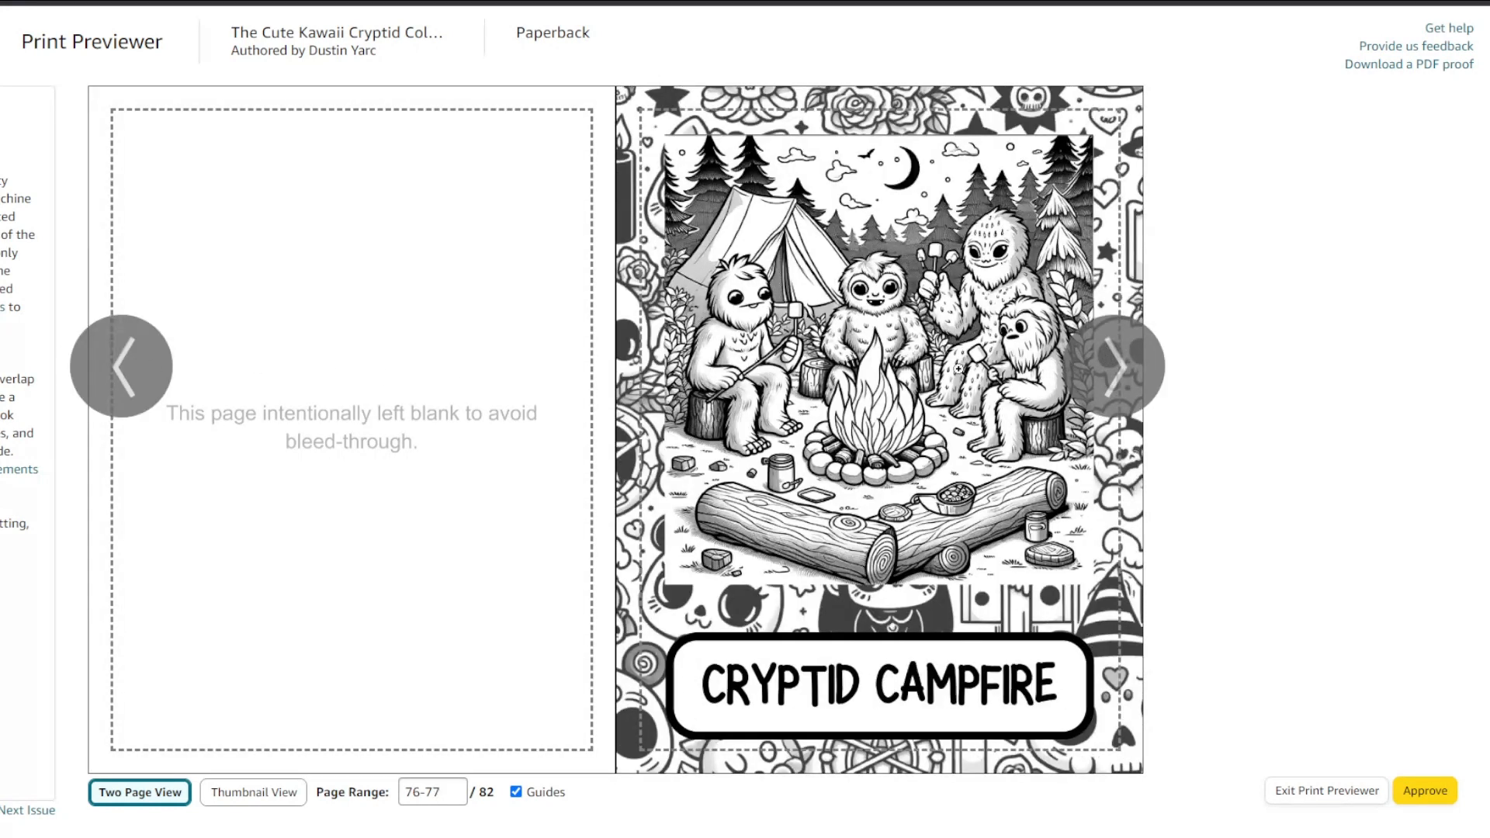
left_click(1116, 375)
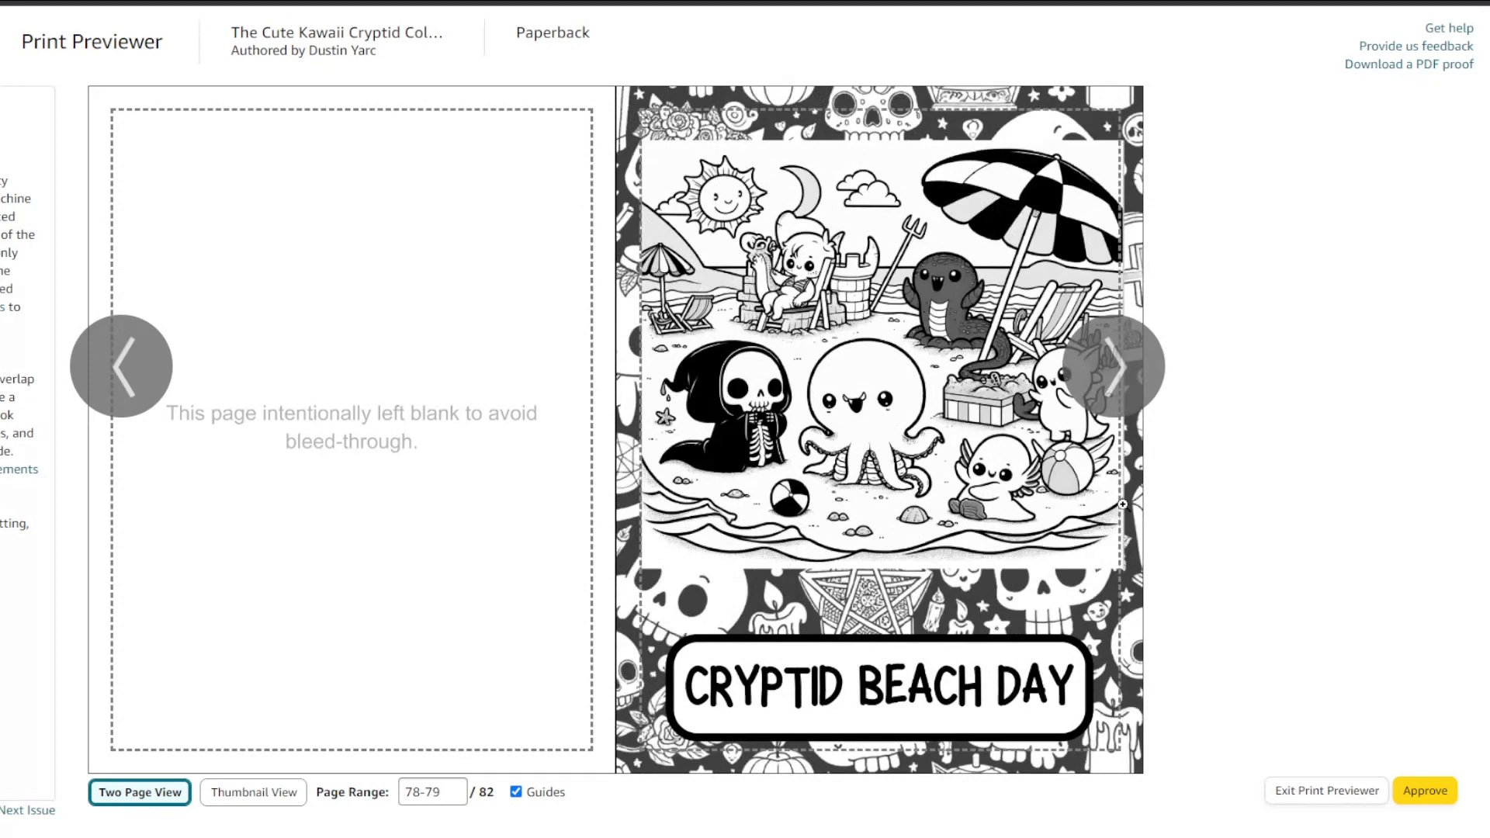
left_click(1115, 385)
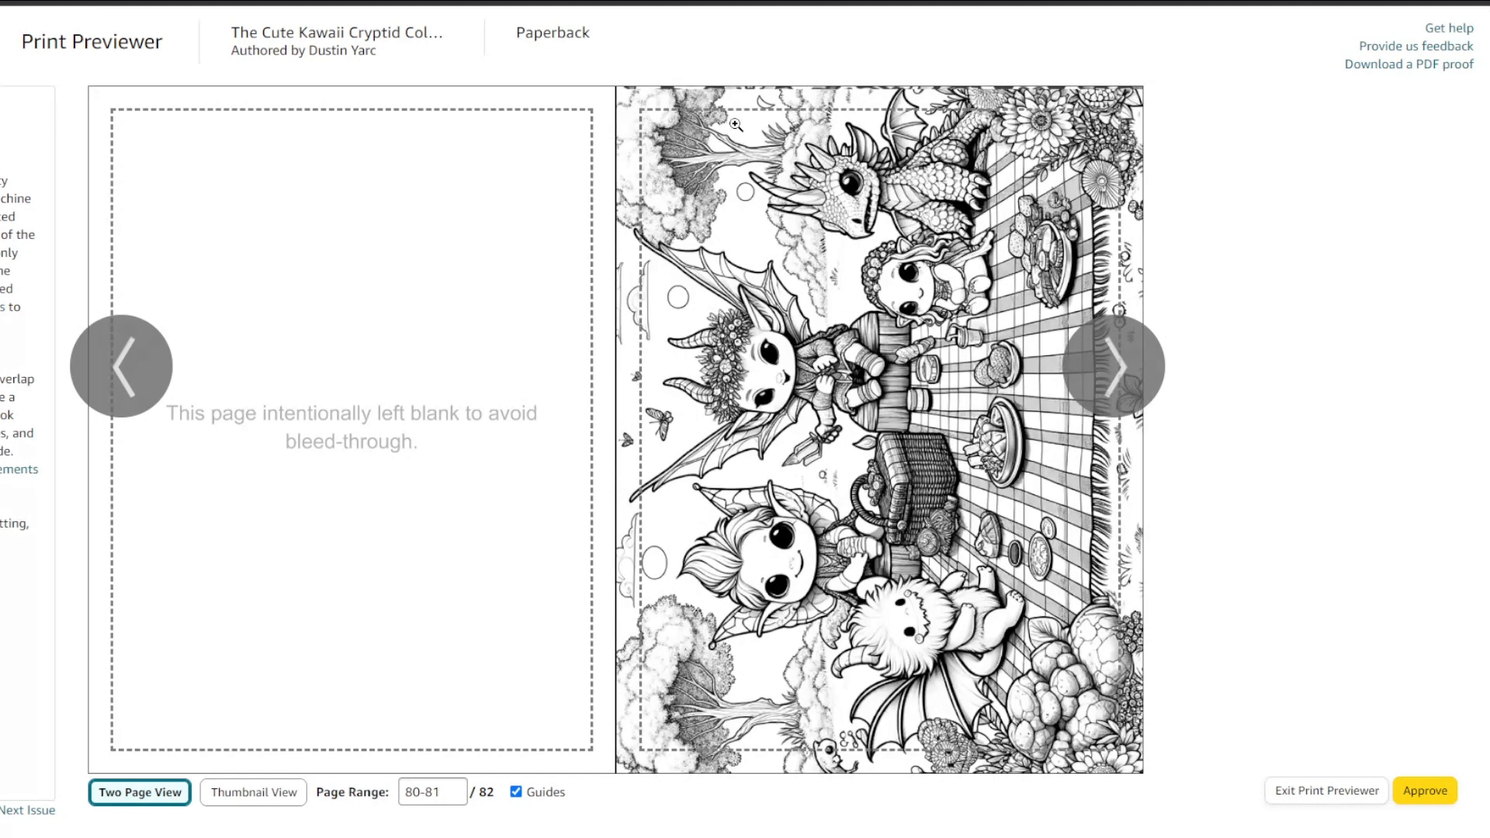
left_click(1119, 378)
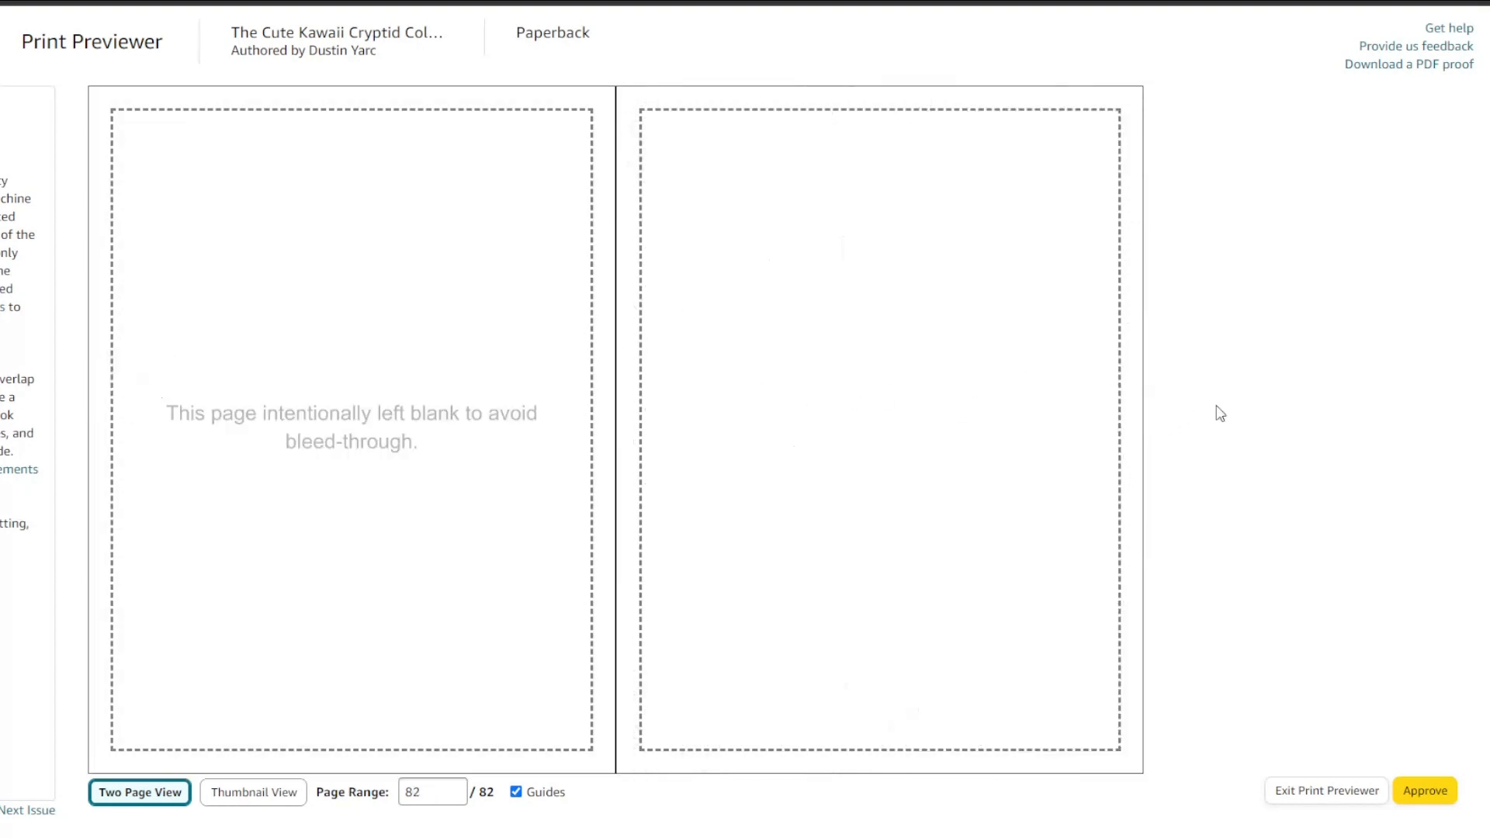
left_click(1425, 790)
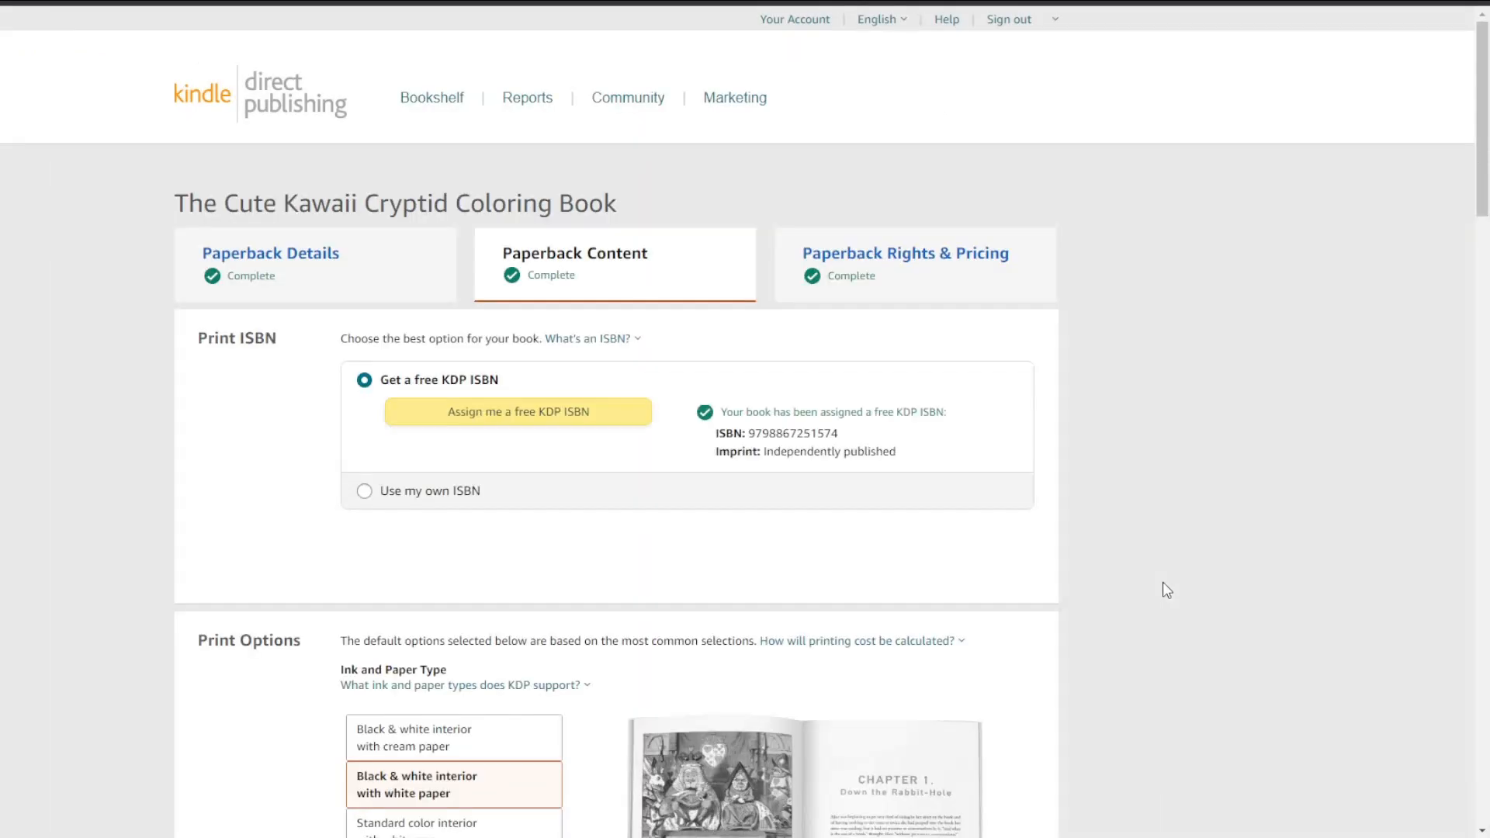
Confirm that the answers in the AI-Generated Content section are accurate.
scroll(1071, 528, "down", 3)
scroll(973, 459, "up", 3)
scroll(306, 326, "down", 15)
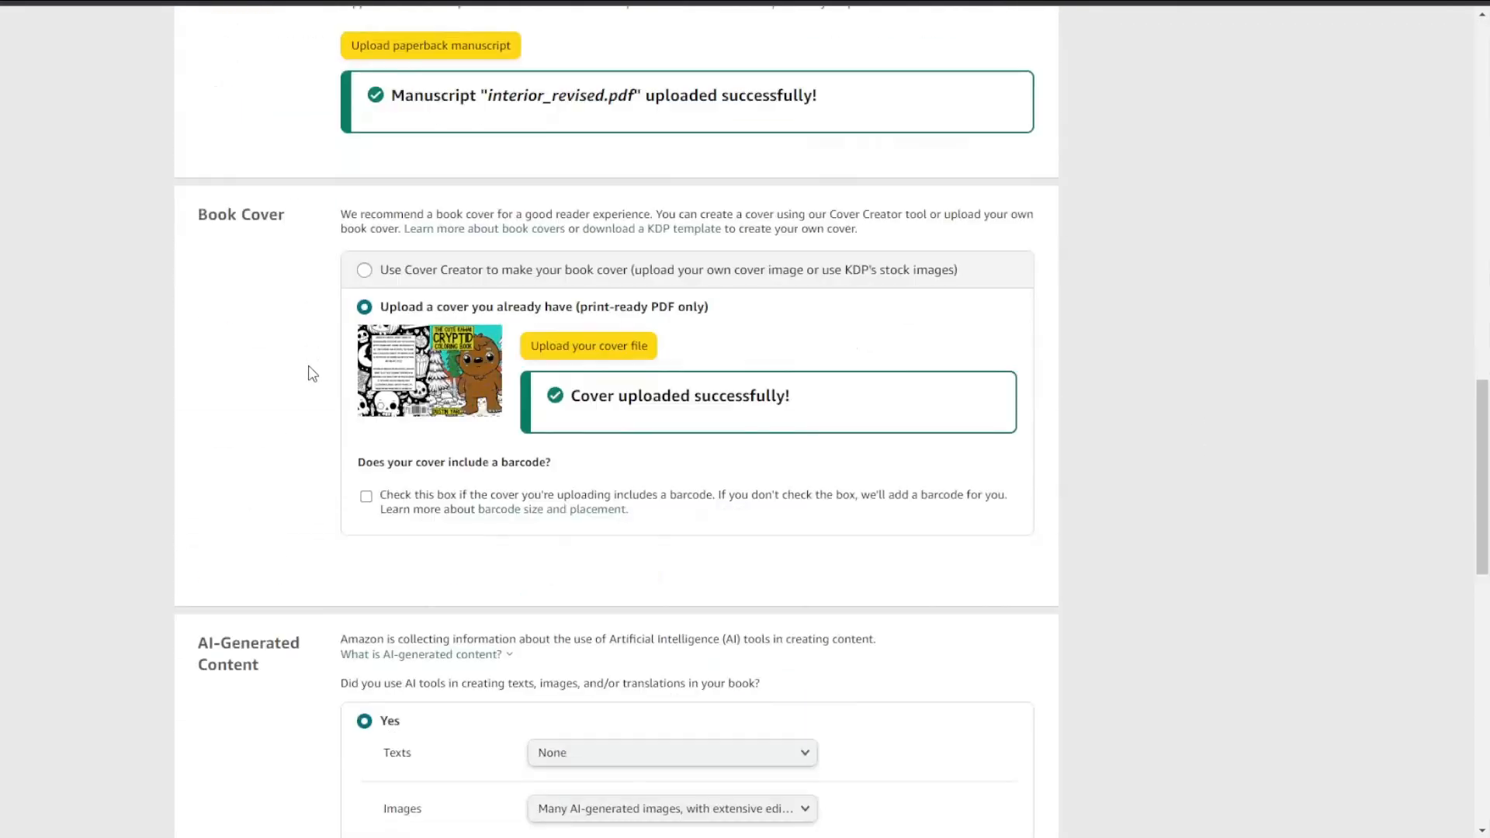
scroll(299, 393, "down", 7)
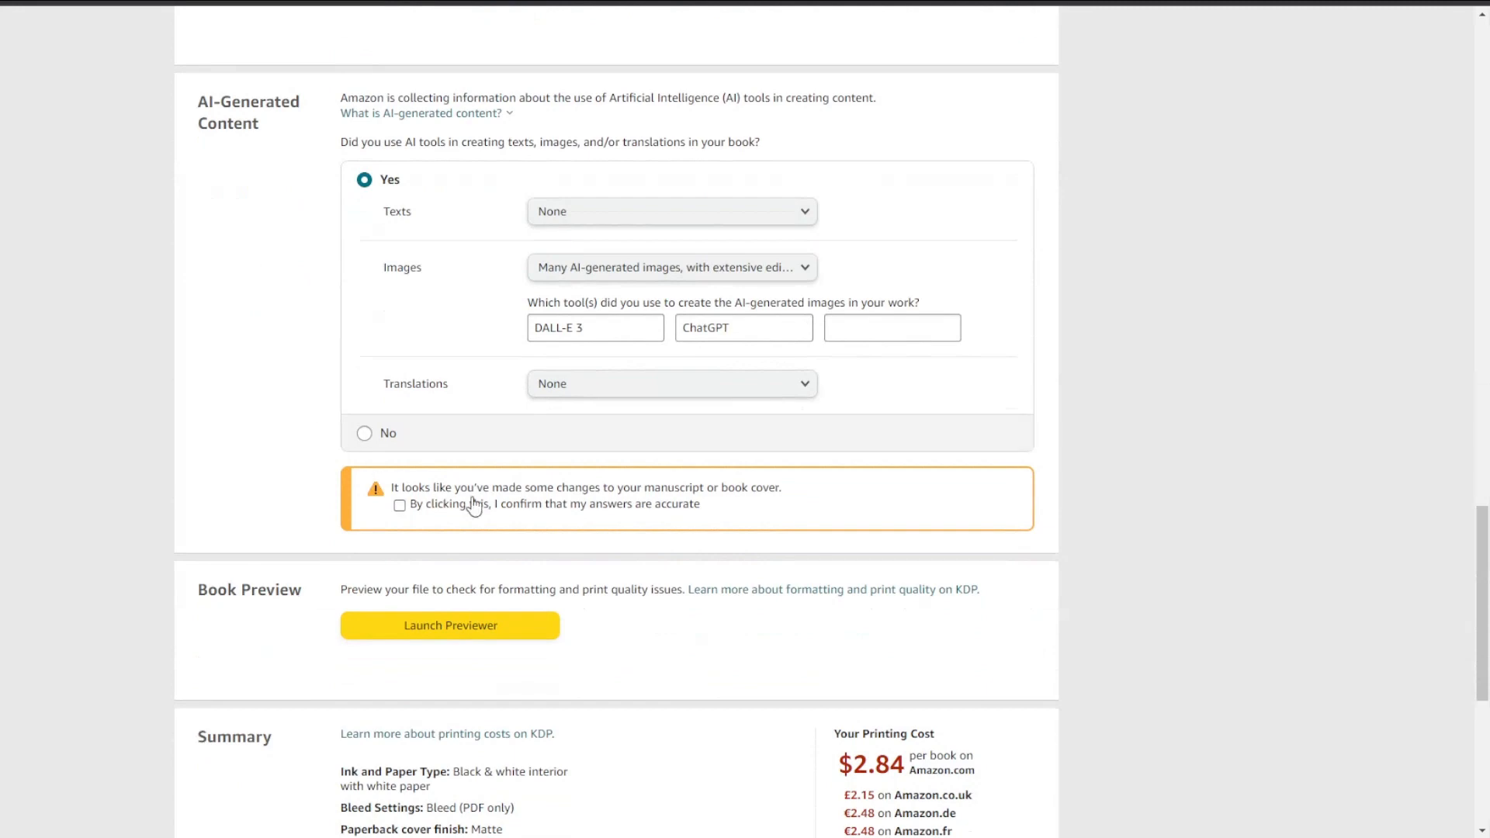
left_click(399, 505)
Save the unsaved content changes and return to the Paperback Details stage.
scroll(672, 610, "down", 6)
scroll(685, 588, "up", 12)
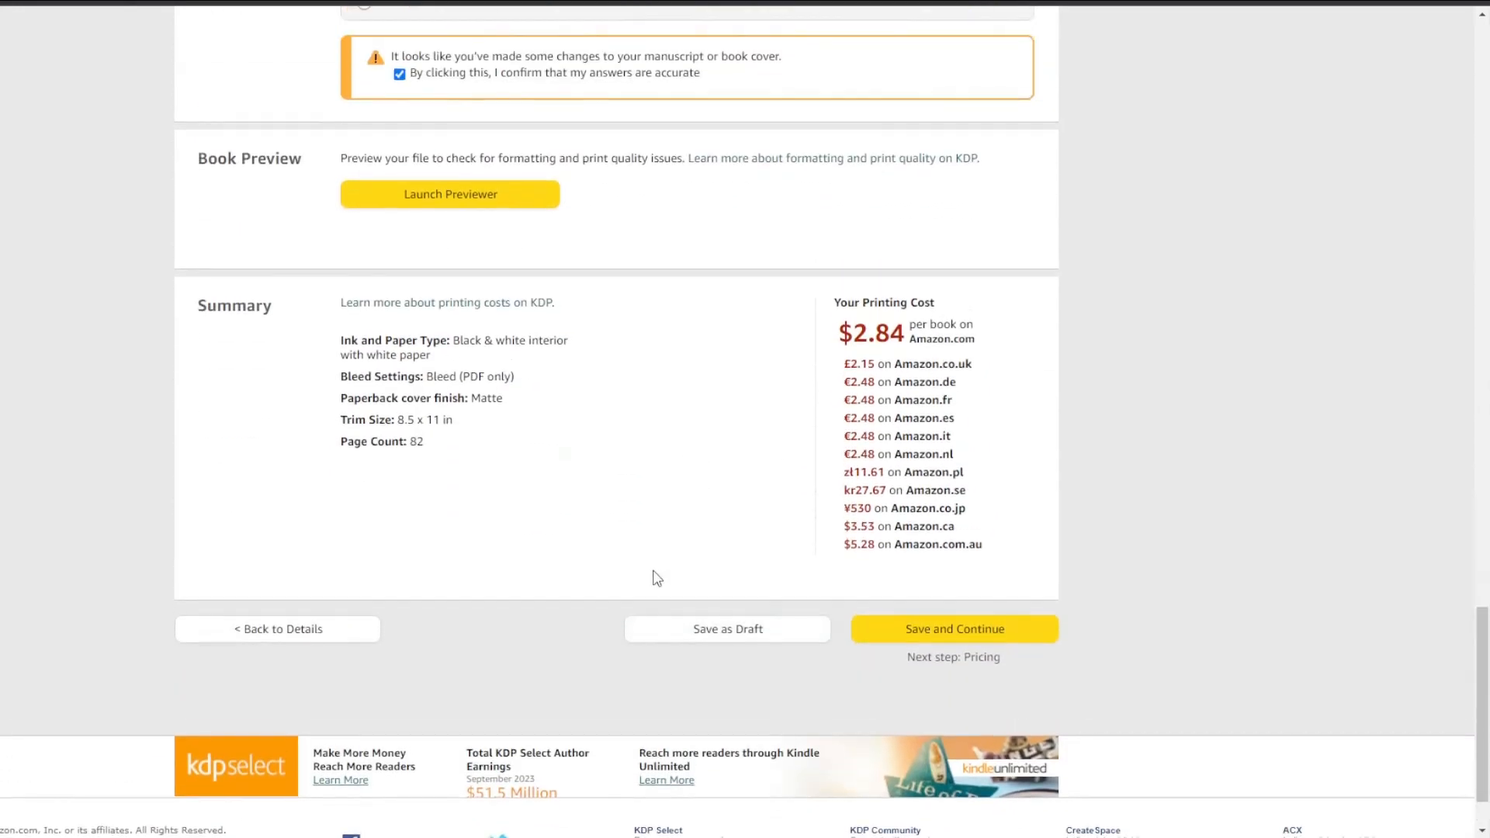
scroll(460, 565, "up", 20)
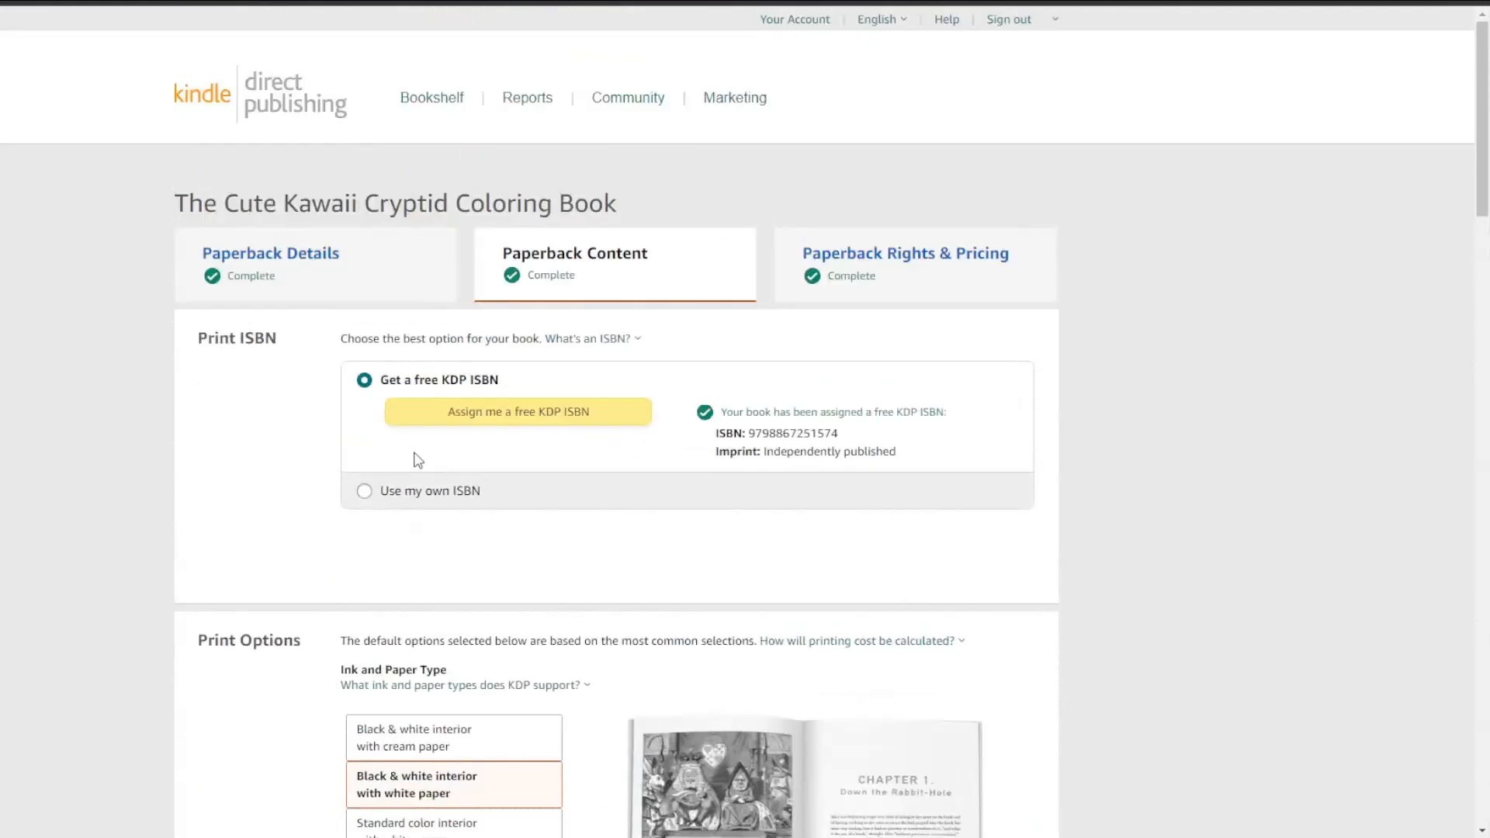
left_click(287, 281)
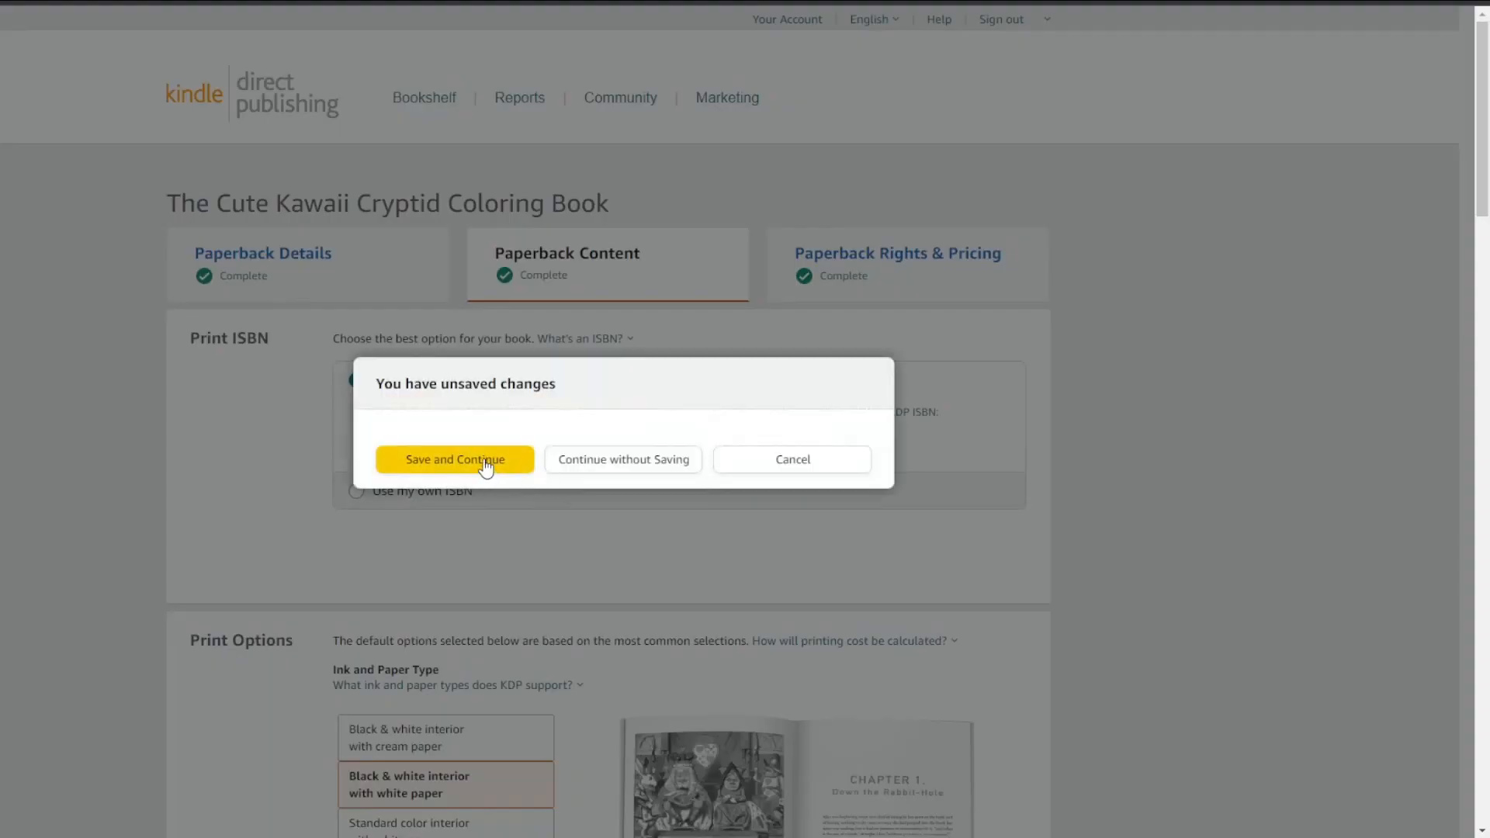
left_click(486, 463)
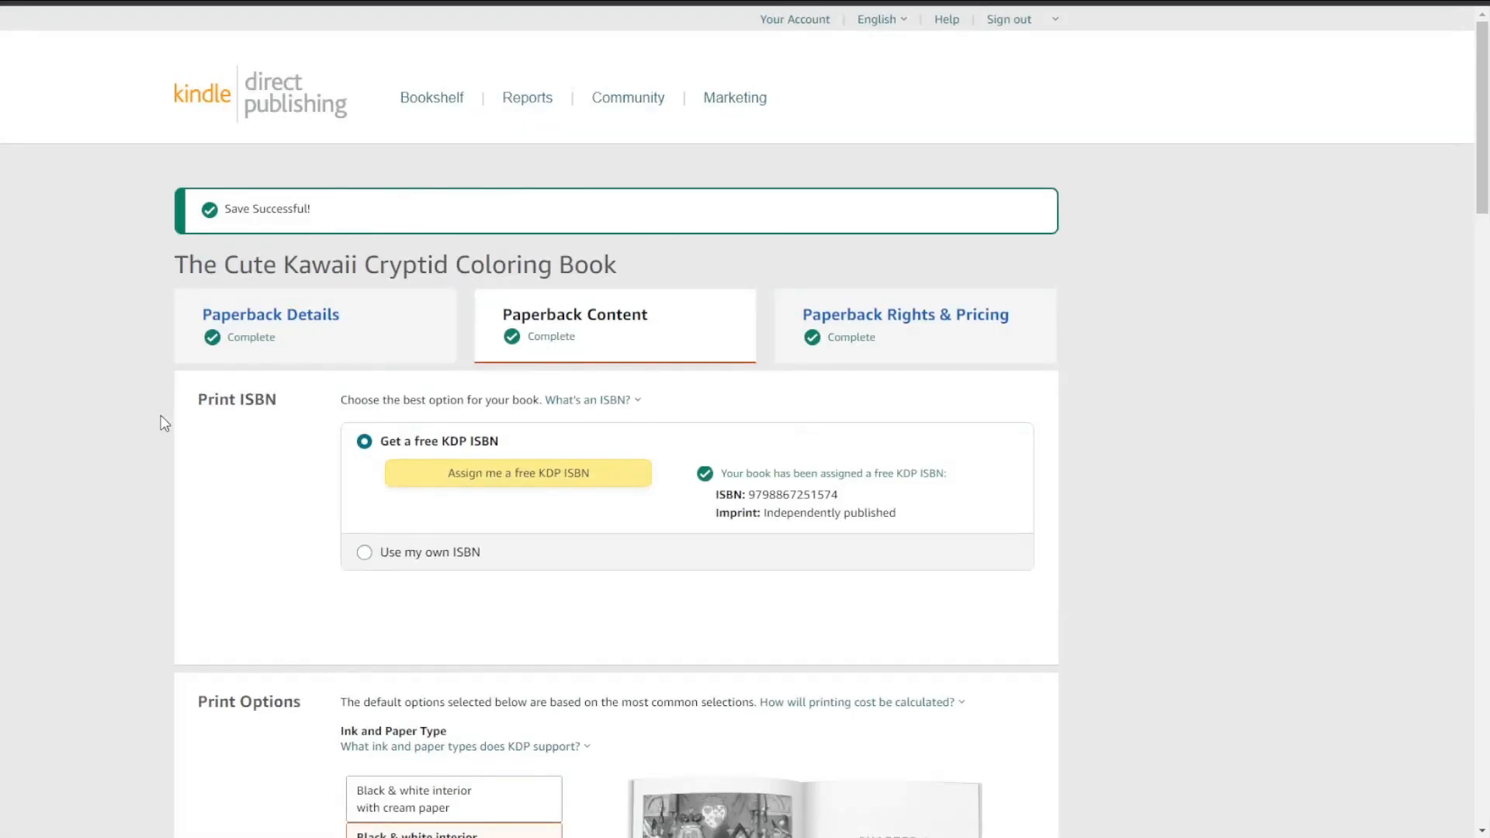
left_click(250, 322)
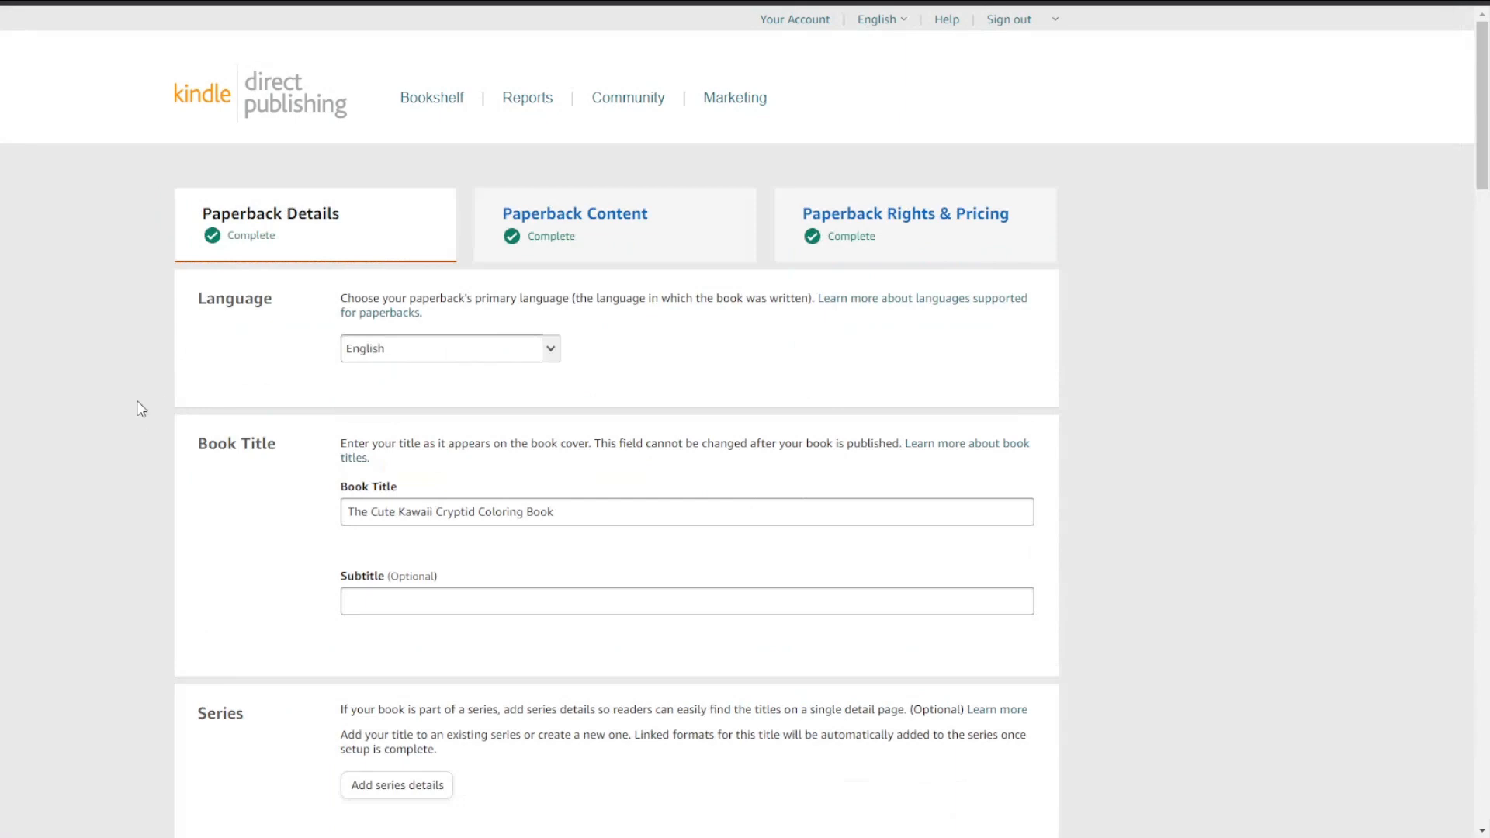
Review the book's title, subtitle, description, publishing rights, primary audience, marketplace and categories.
scroll(140, 409, "down", 5)
scroll(141, 409, "up", 2)
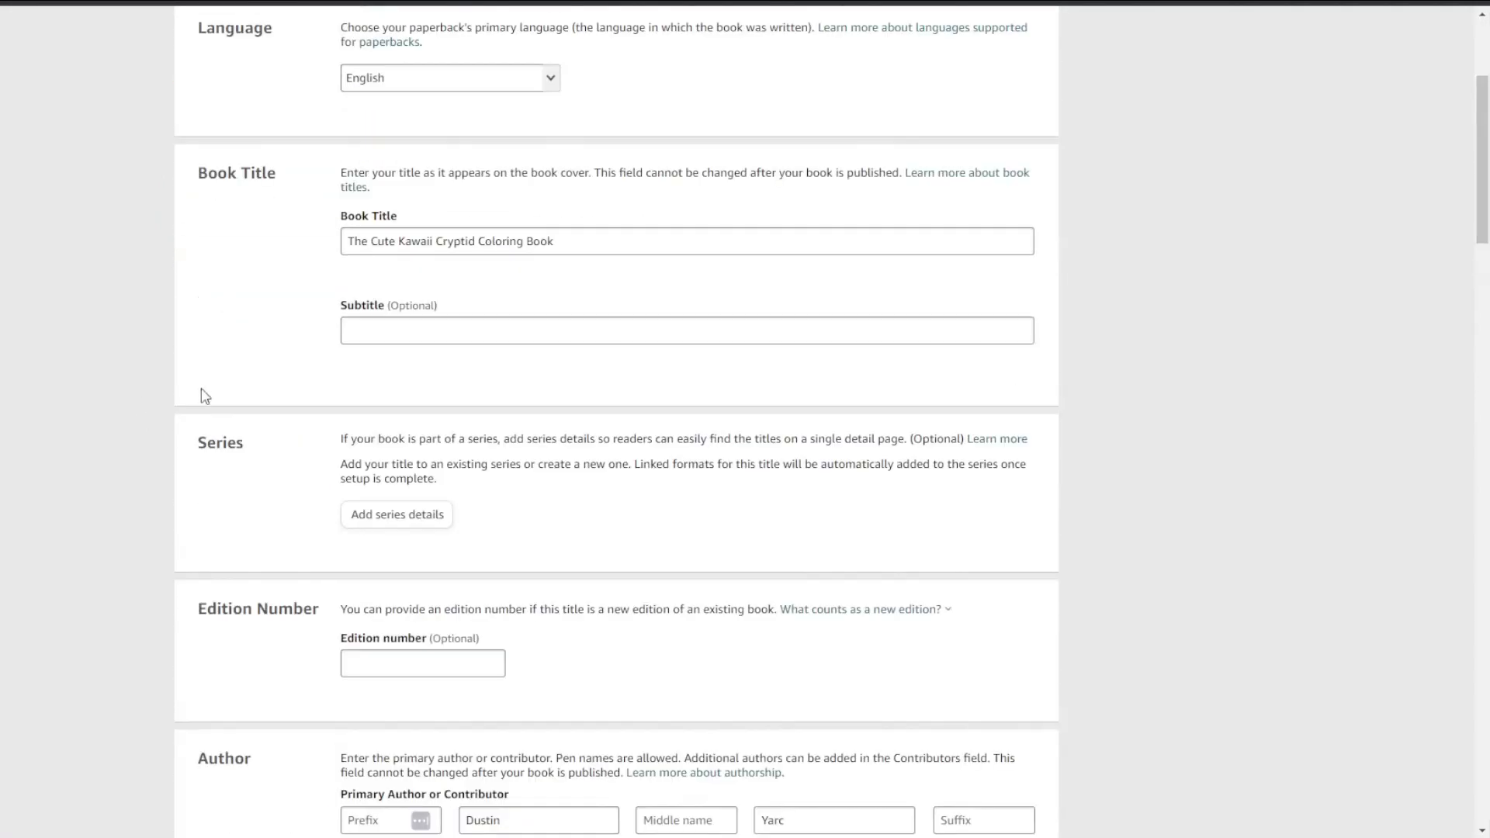
left_click(388, 330)
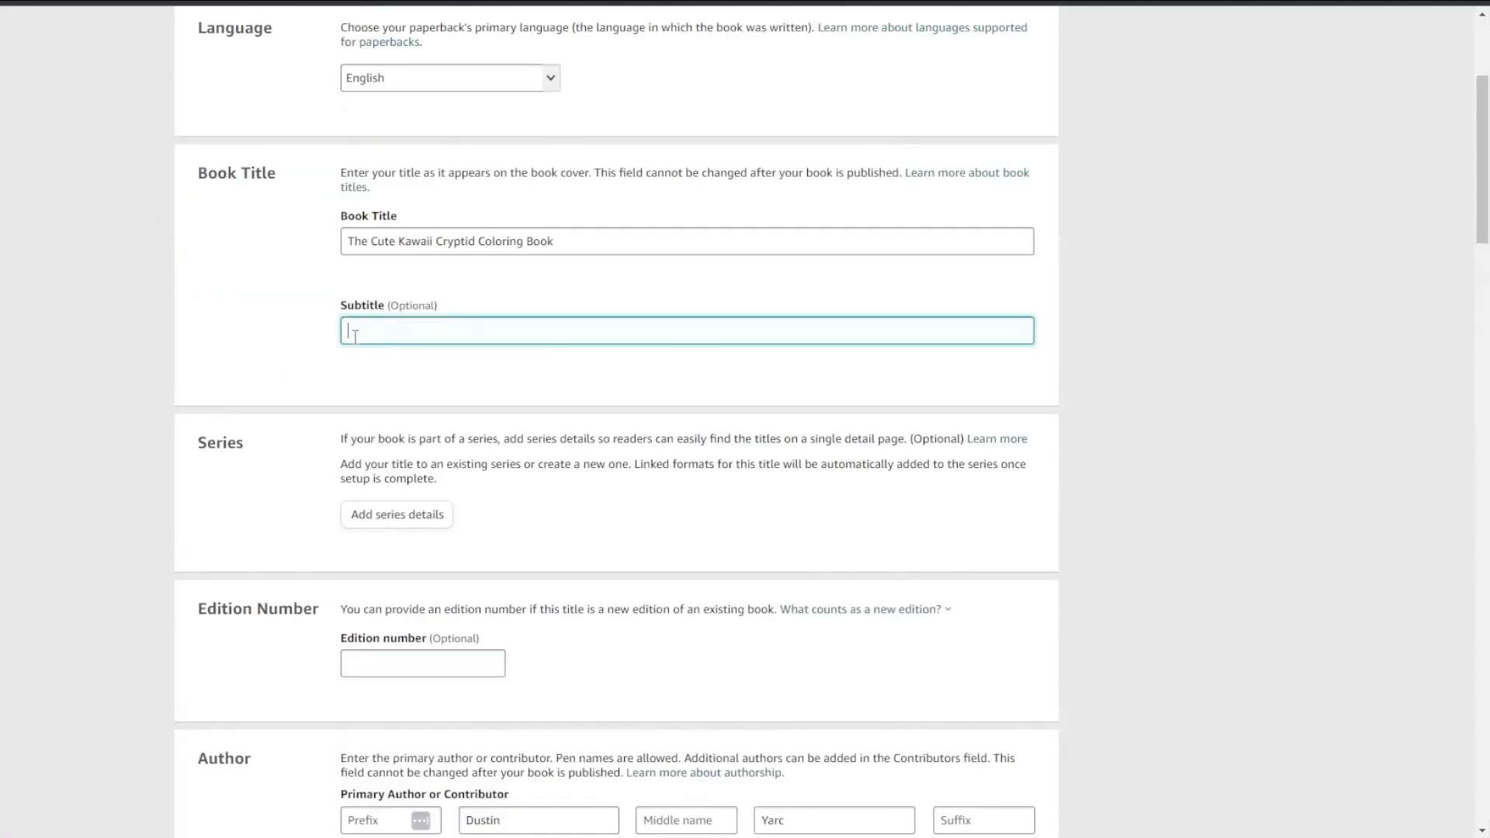
scroll(173, 358, "down", 12)
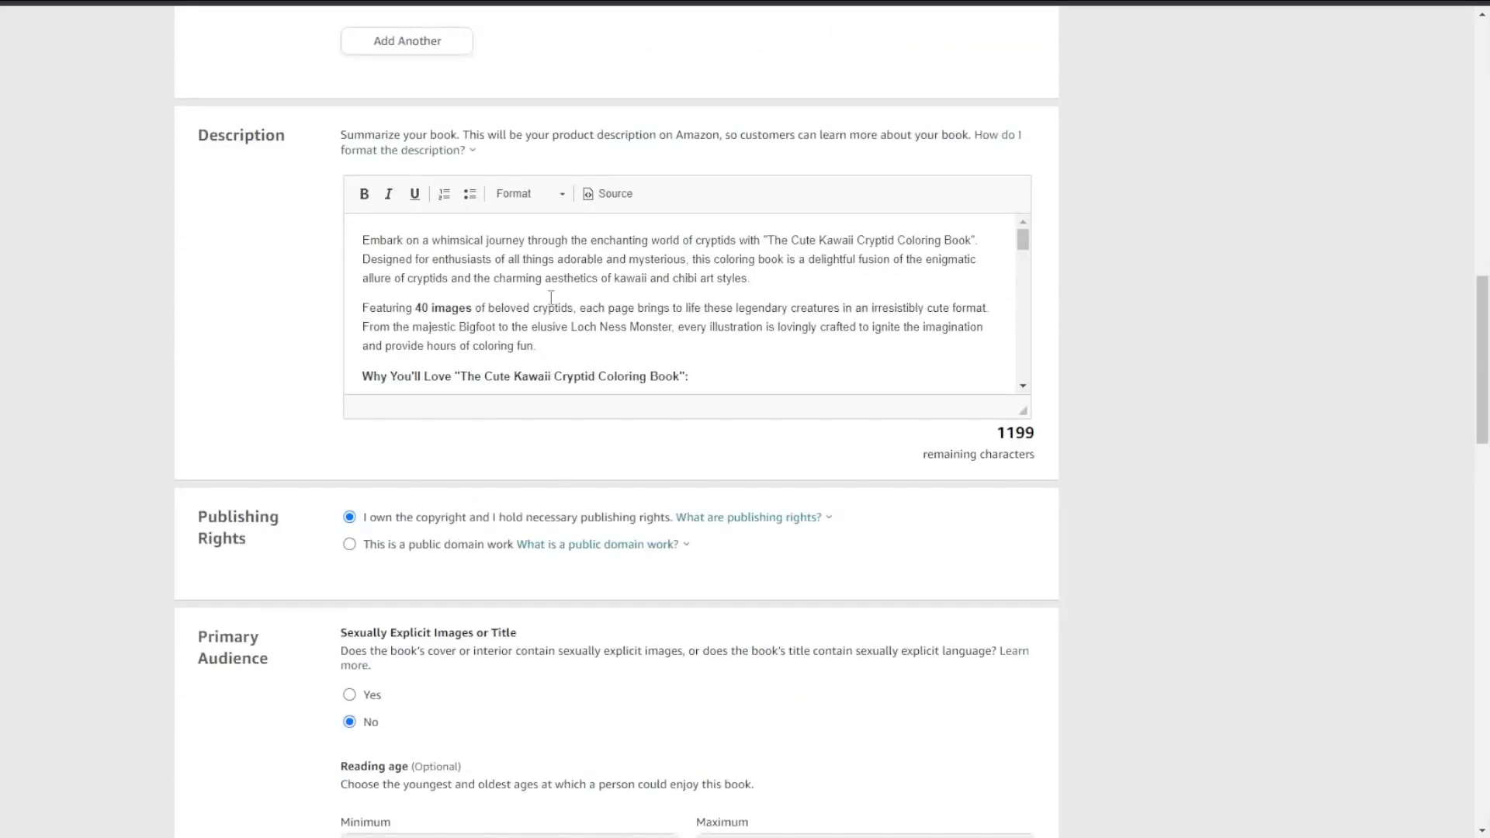
scroll(547, 295, "down", 10)
scroll(114, 309, "down", 3)
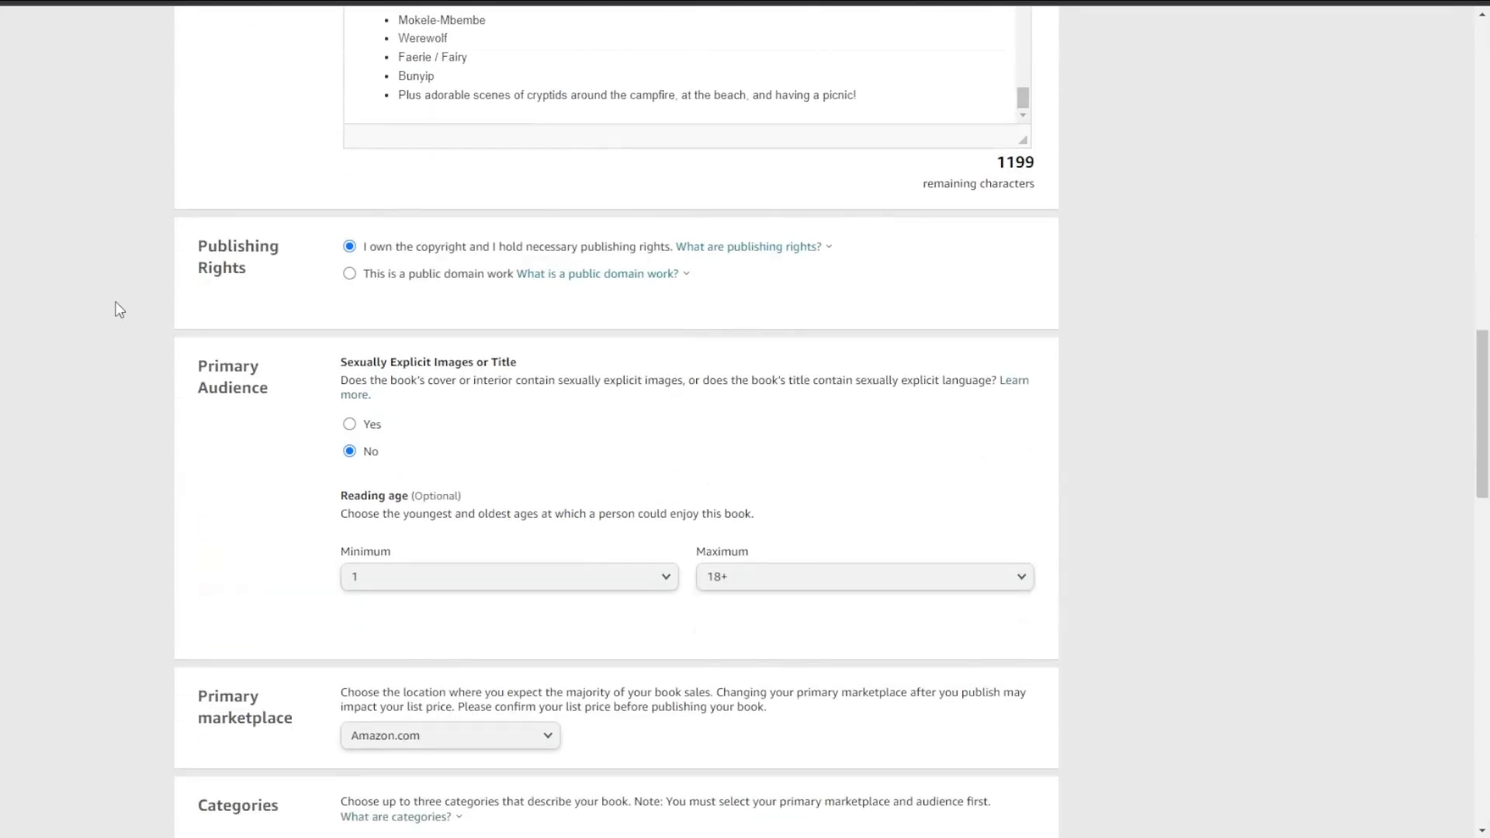
scroll(375, 319, "down", 7)
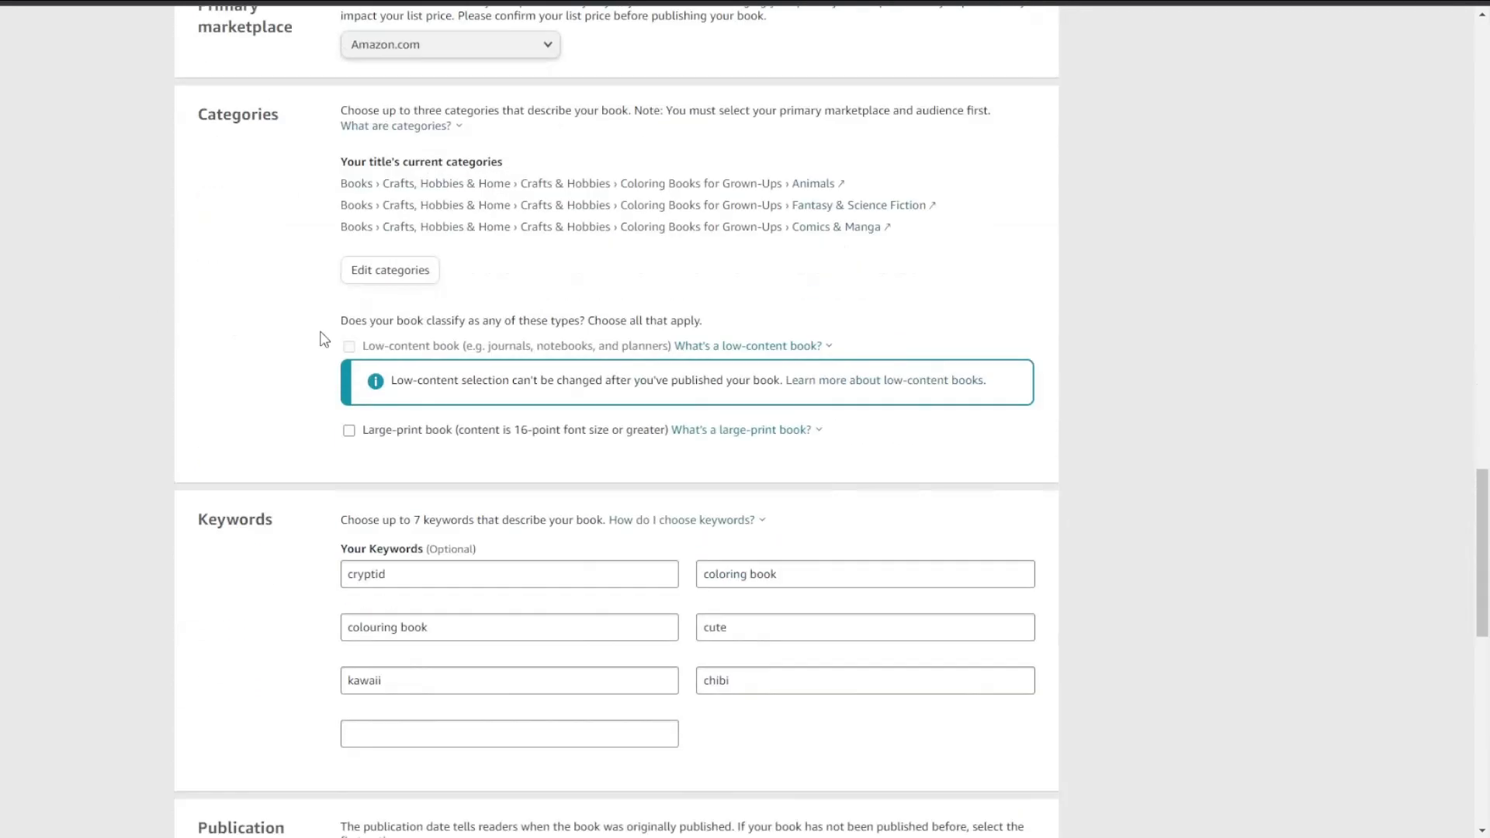
Add the keyword "coloring book for adults" and extend the "coloring book" keyword to "coloring book for kids".
scroll(325, 339, "down", 3)
left_click(405, 532)
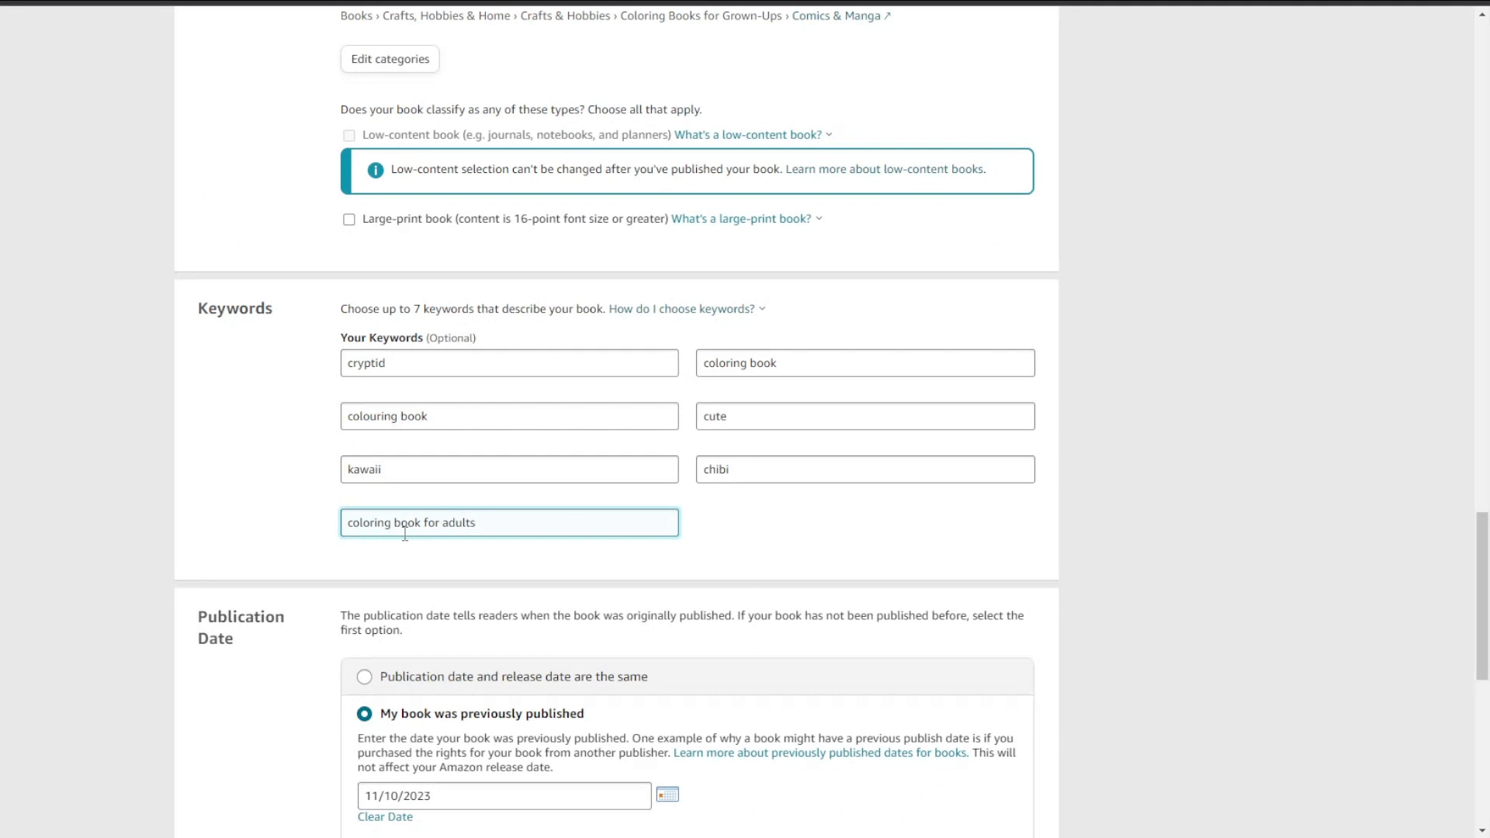
left_click(419, 420)
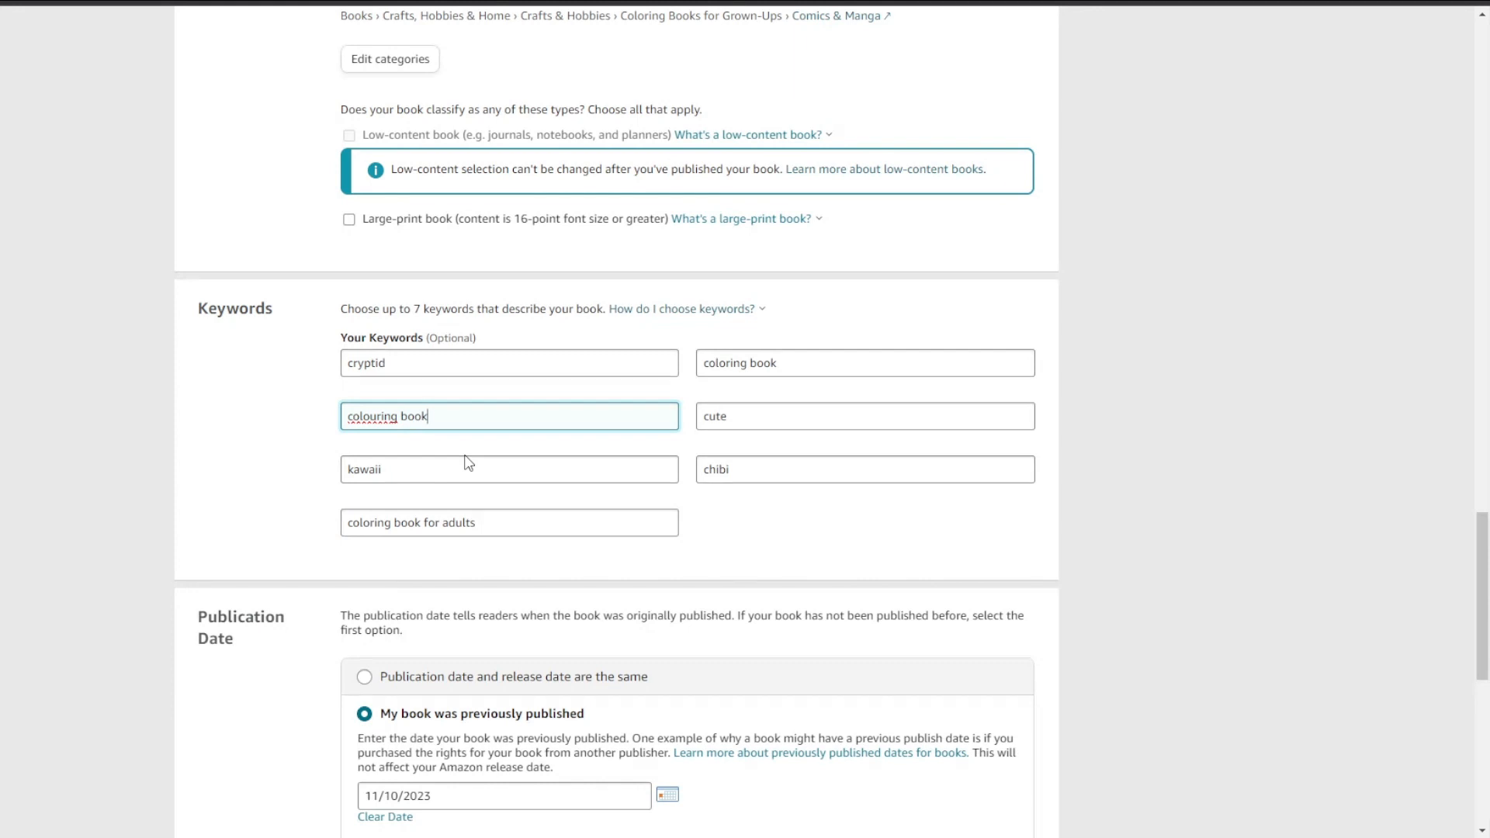
left_click(774, 365)
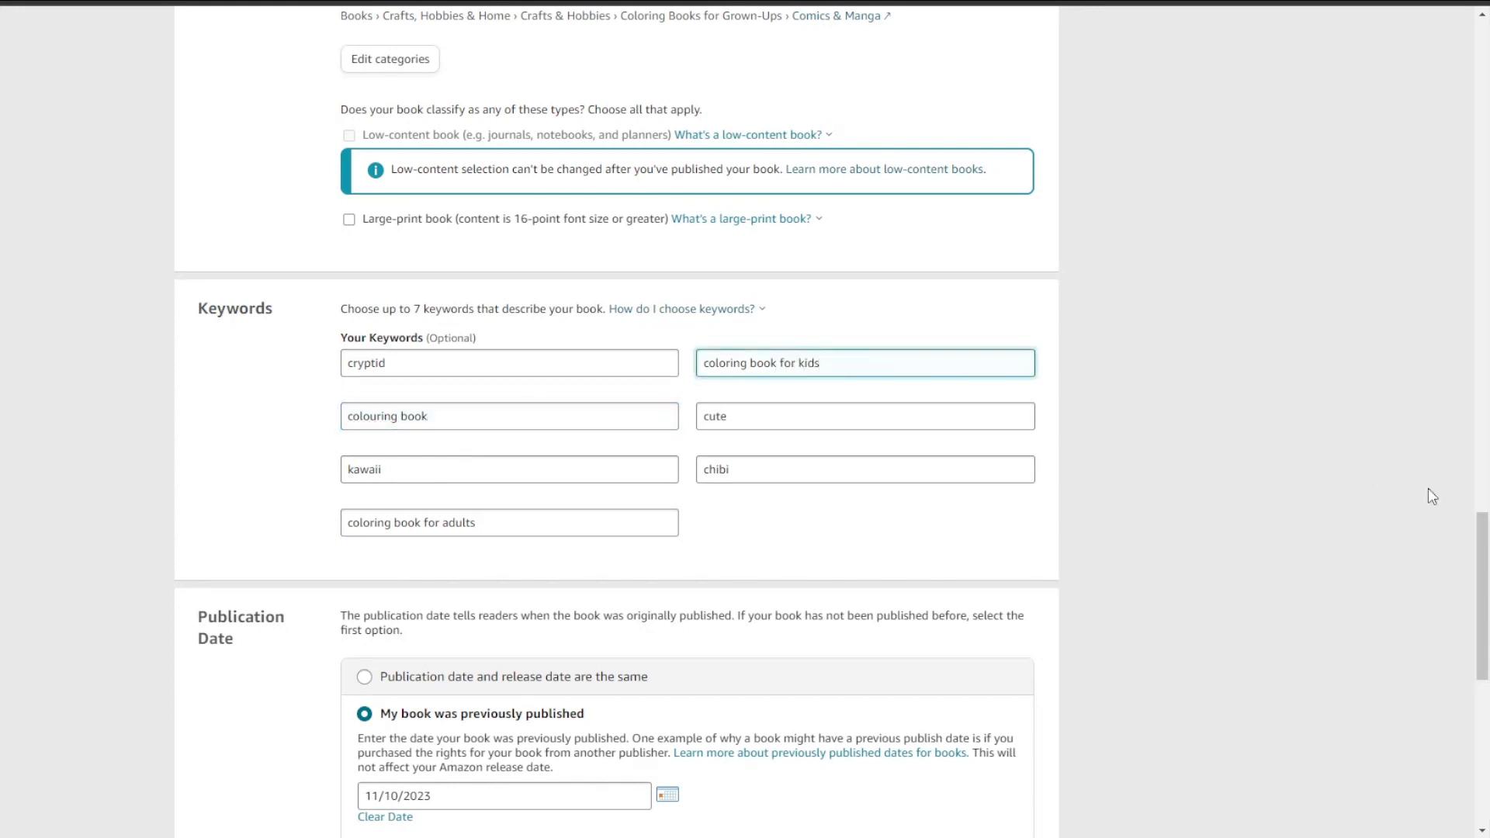
Check the publication and release date settings, then save the paperback details and continue to the content stage.
left_click_drag(1482, 543, 1399, 504)
scroll(1350, 512, "down", 3)
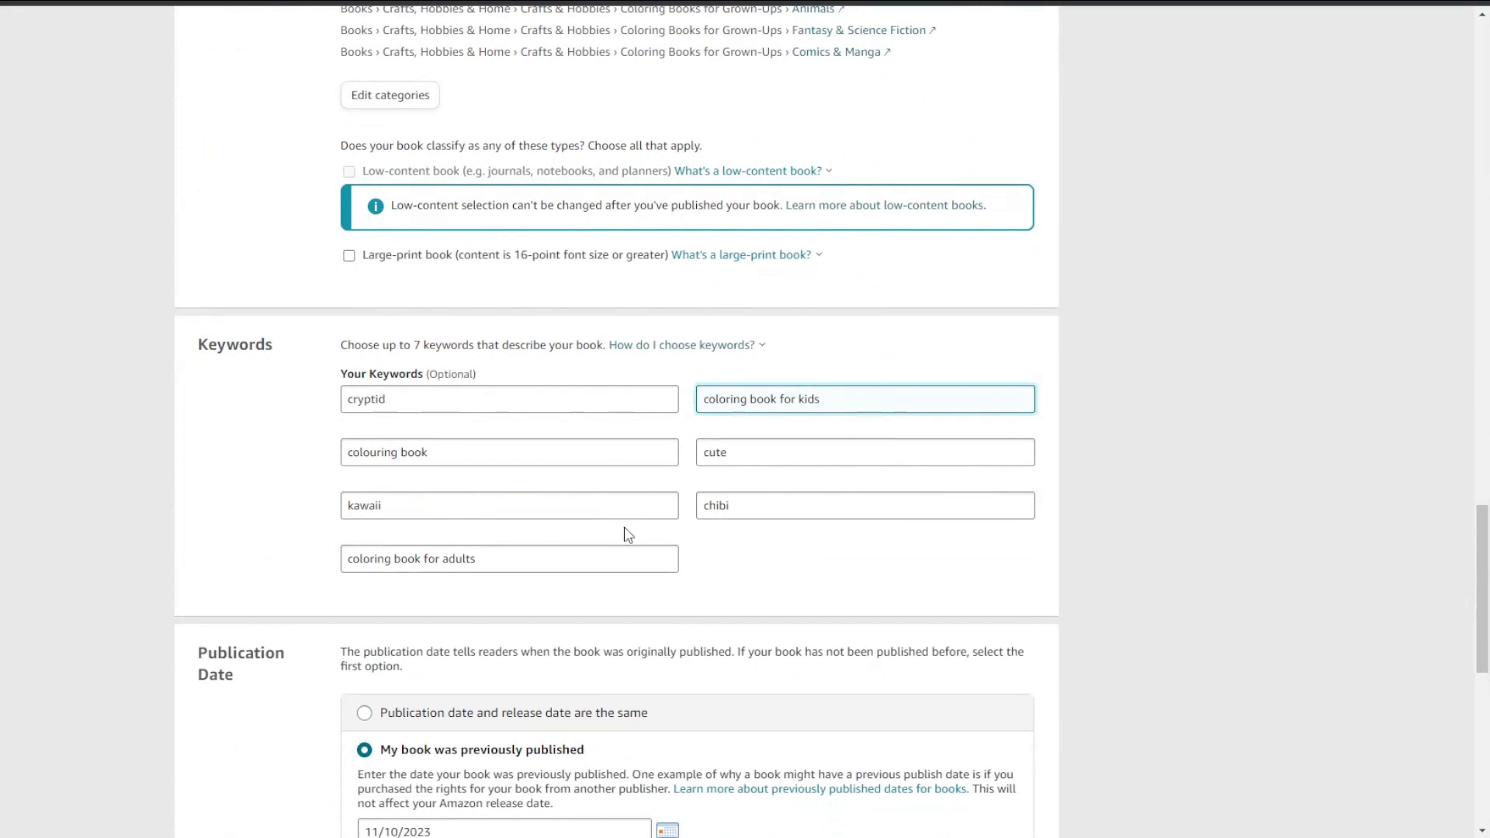
left_click(598, 552)
scroll(757, 572, "up", 1)
scroll(760, 571, "down", 3)
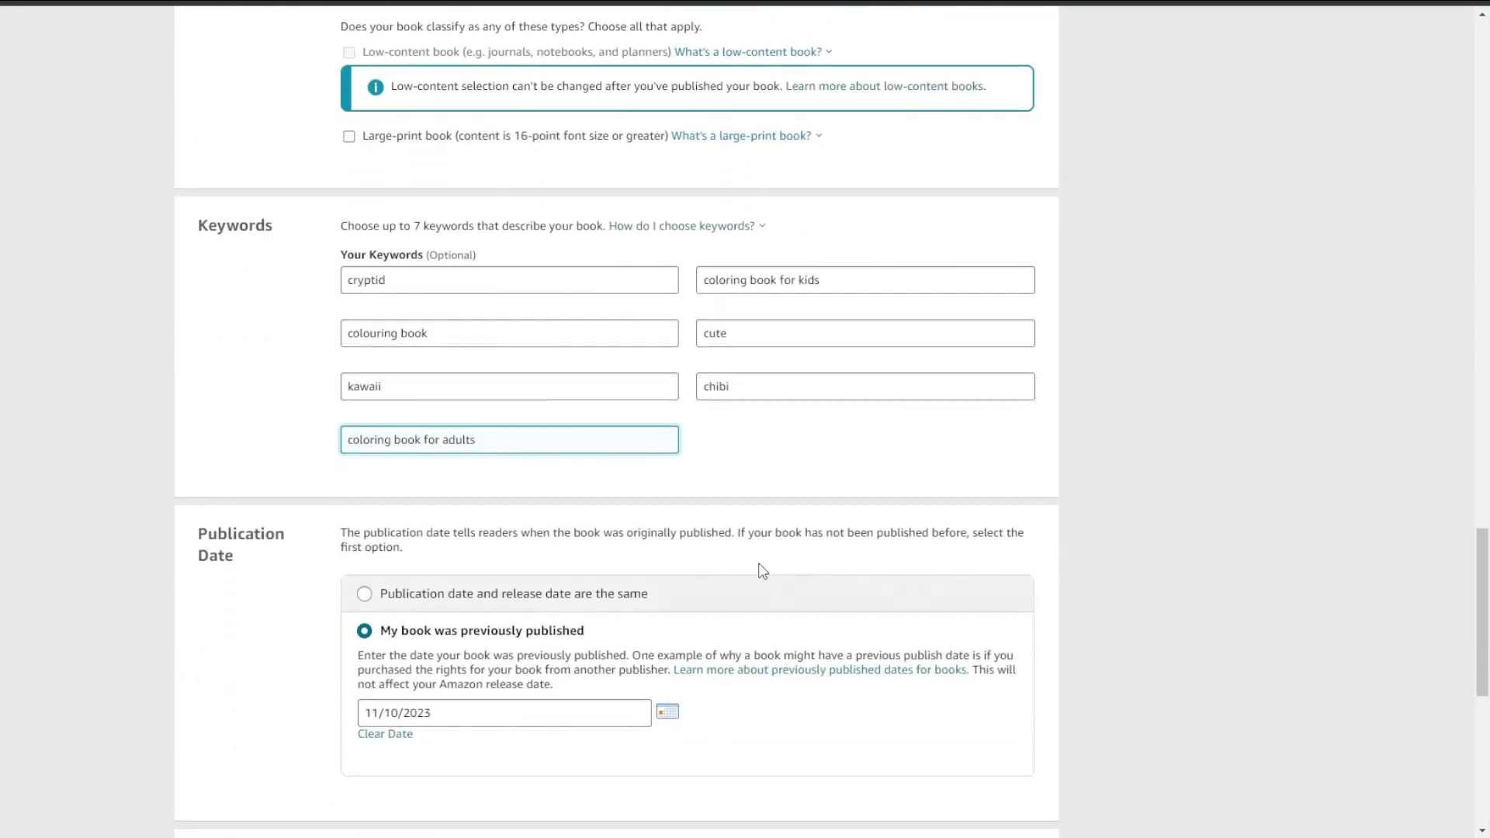
scroll(760, 566, "down", 6)
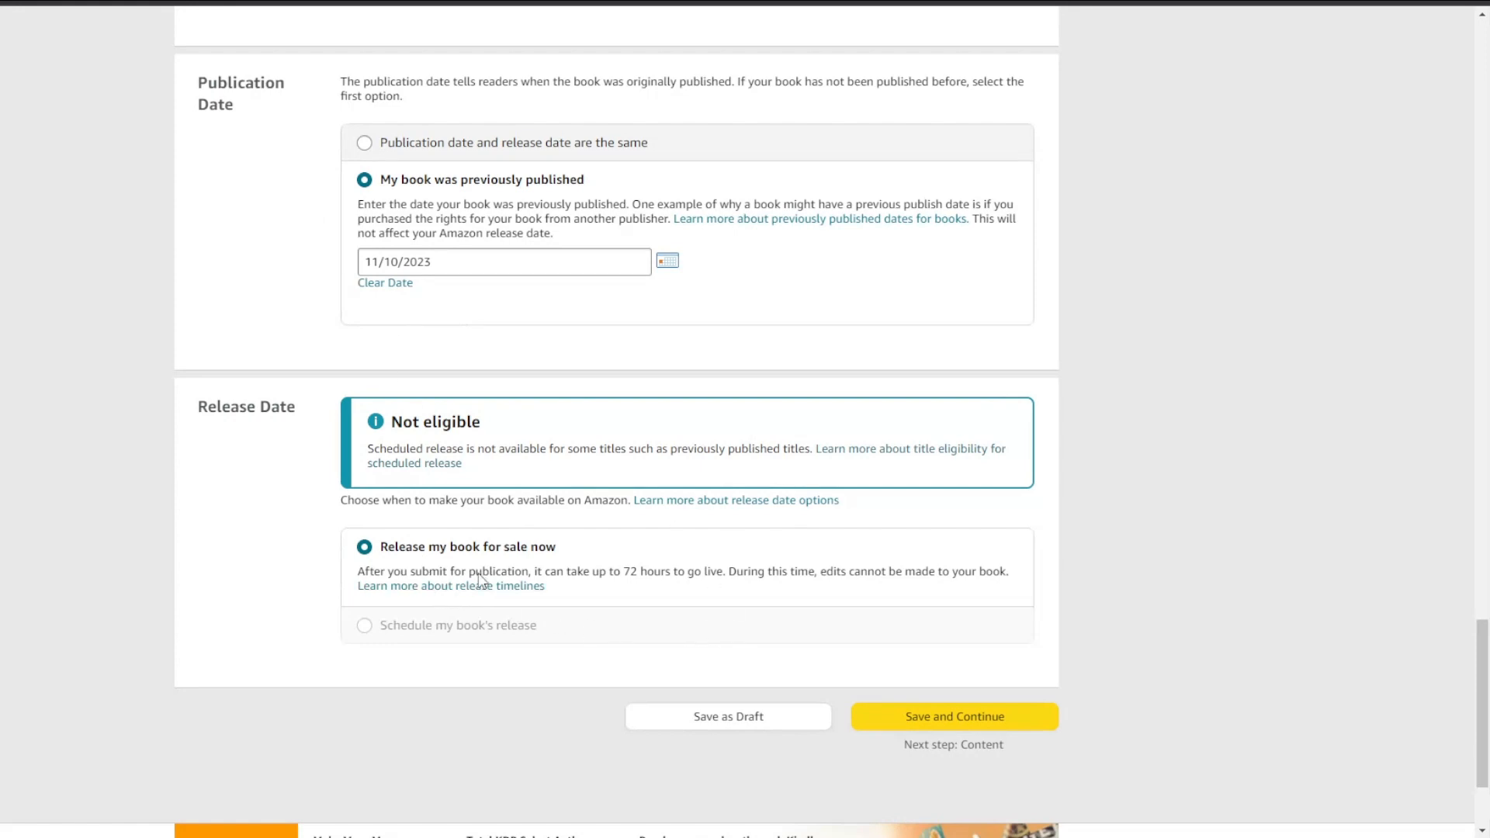
left_click(929, 717)
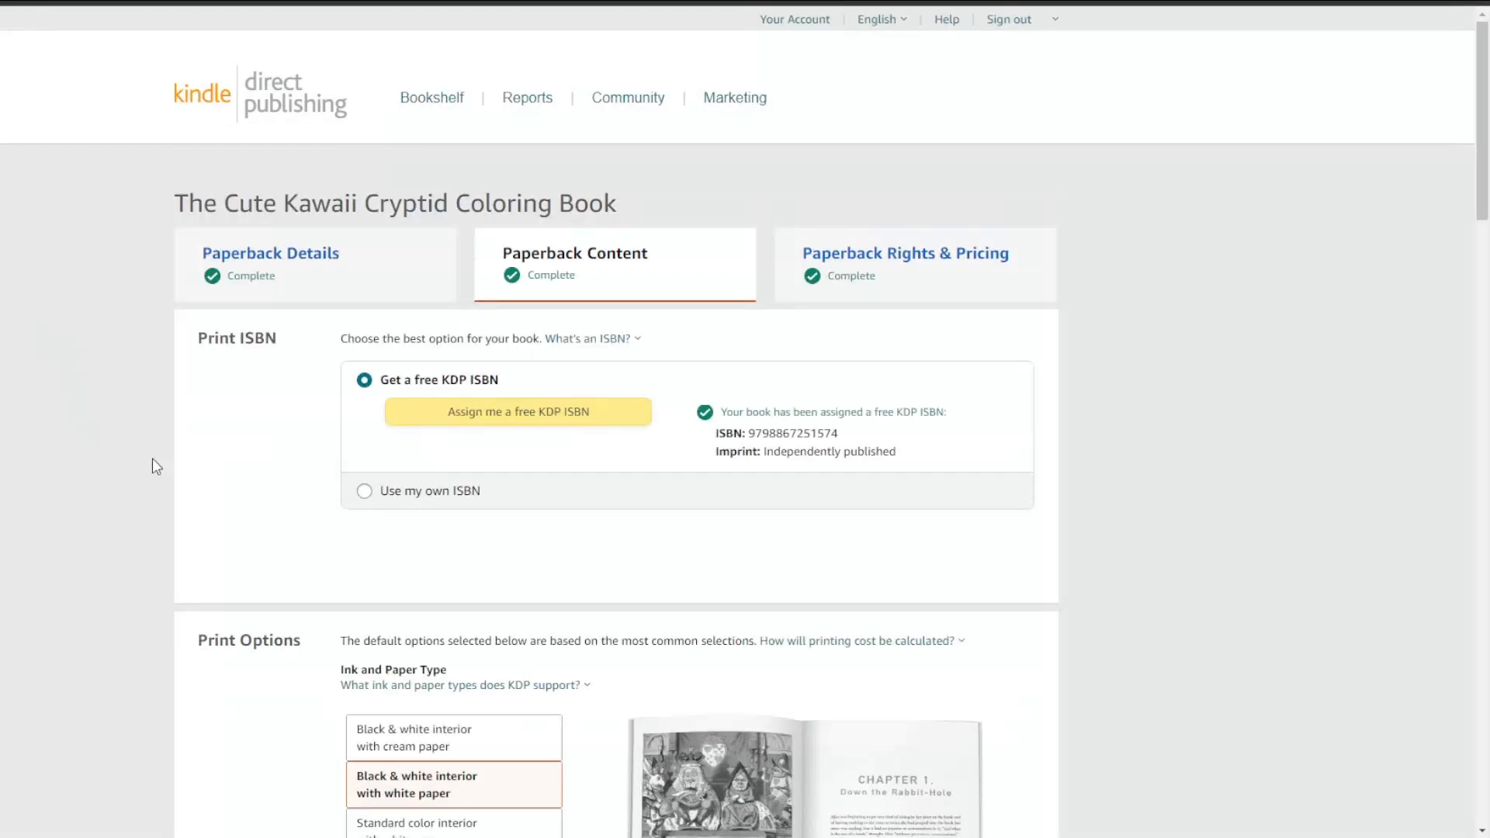
Look over the Paperback Content settings from the ISBN down to the printing cost summary.
scroll(152, 464, "down", 5)
scroll(152, 458, "down", 10)
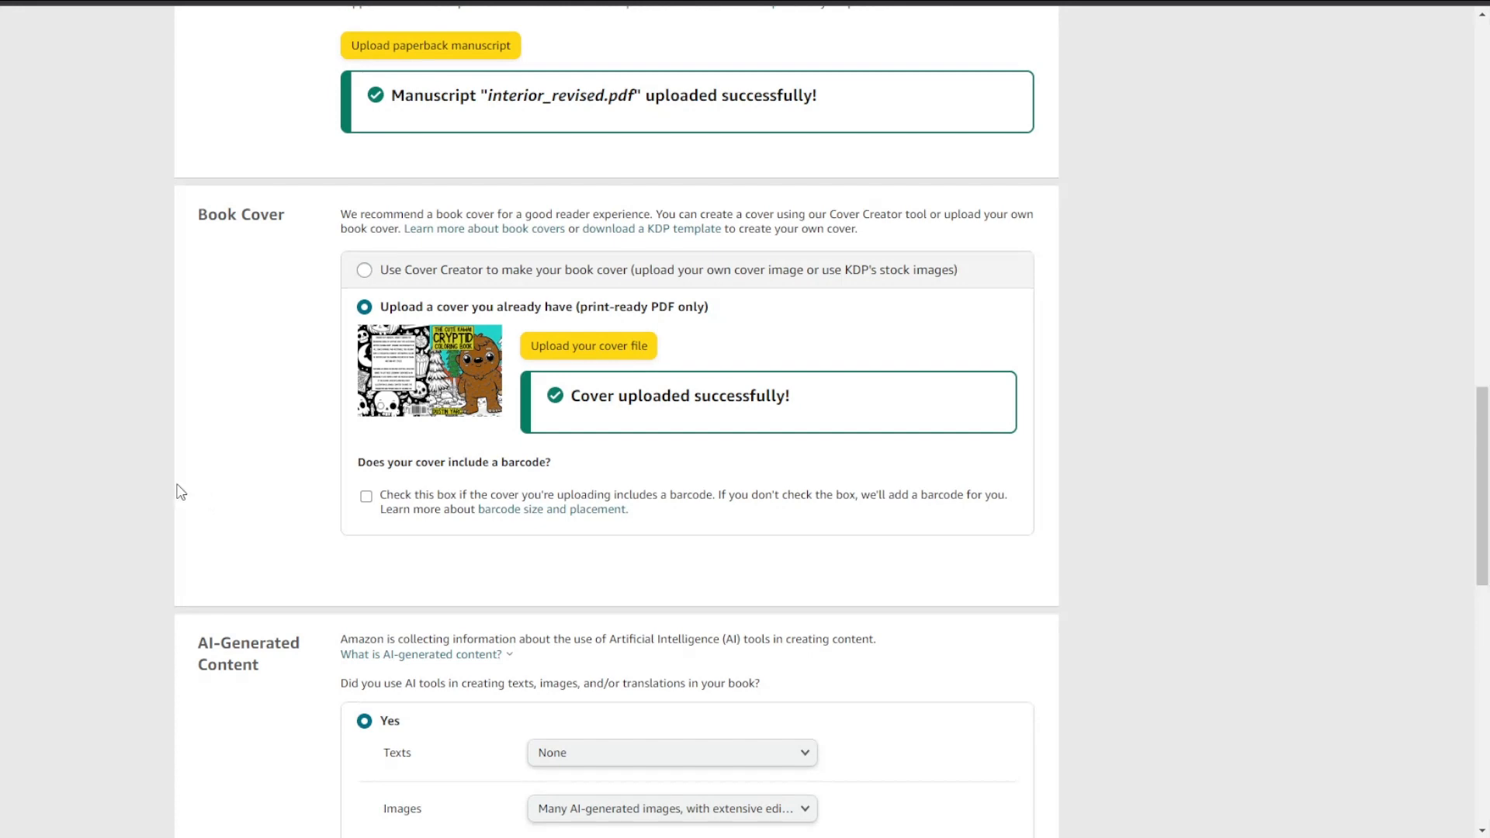
scroll(179, 492, "down", 10)
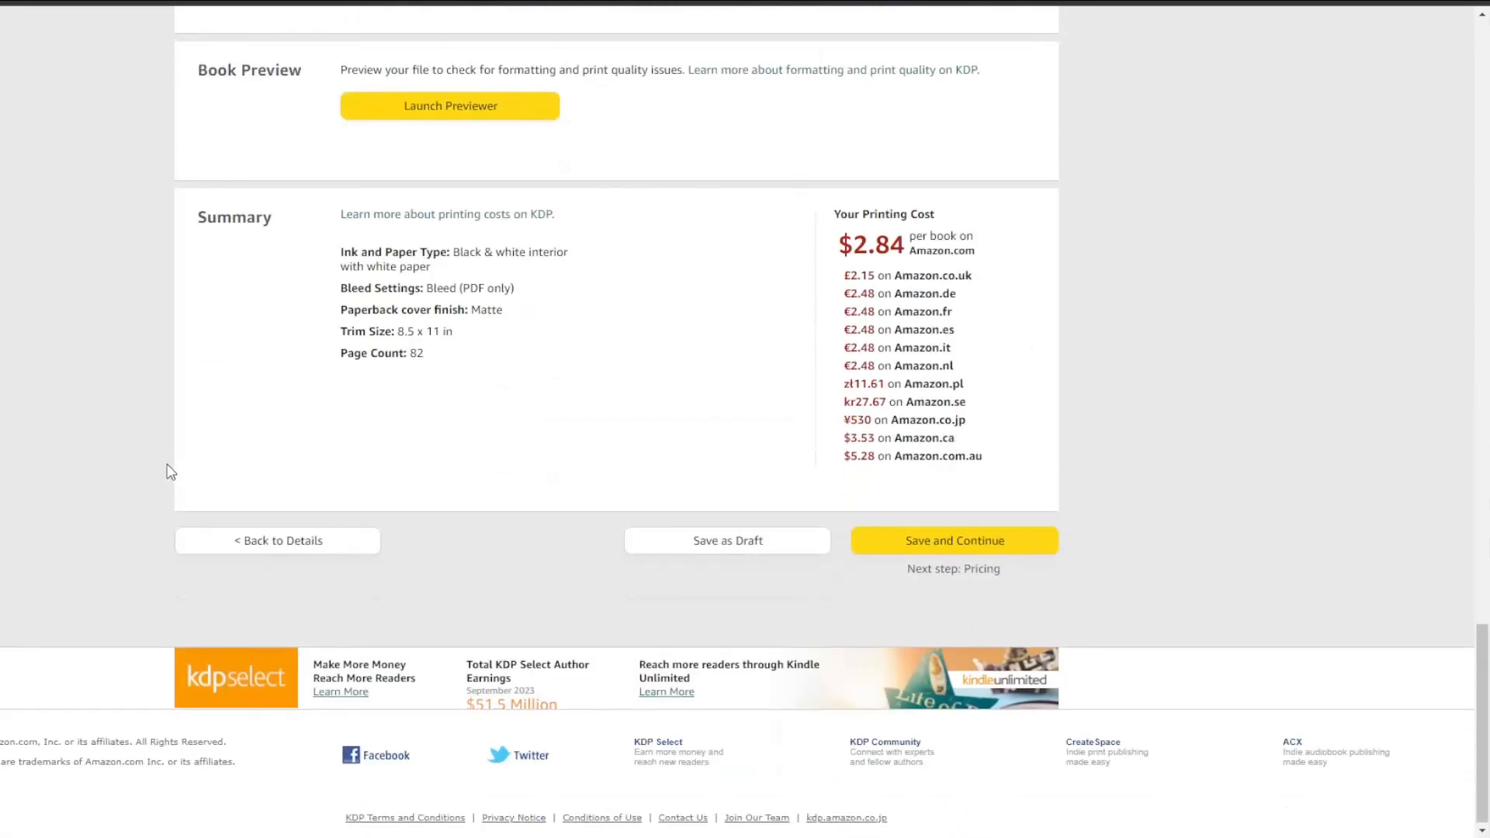
Save the paperback content, continue to the pricing stage and review its territories, list prices, royalties, expanded distribution and proof option.
left_click(911, 541)
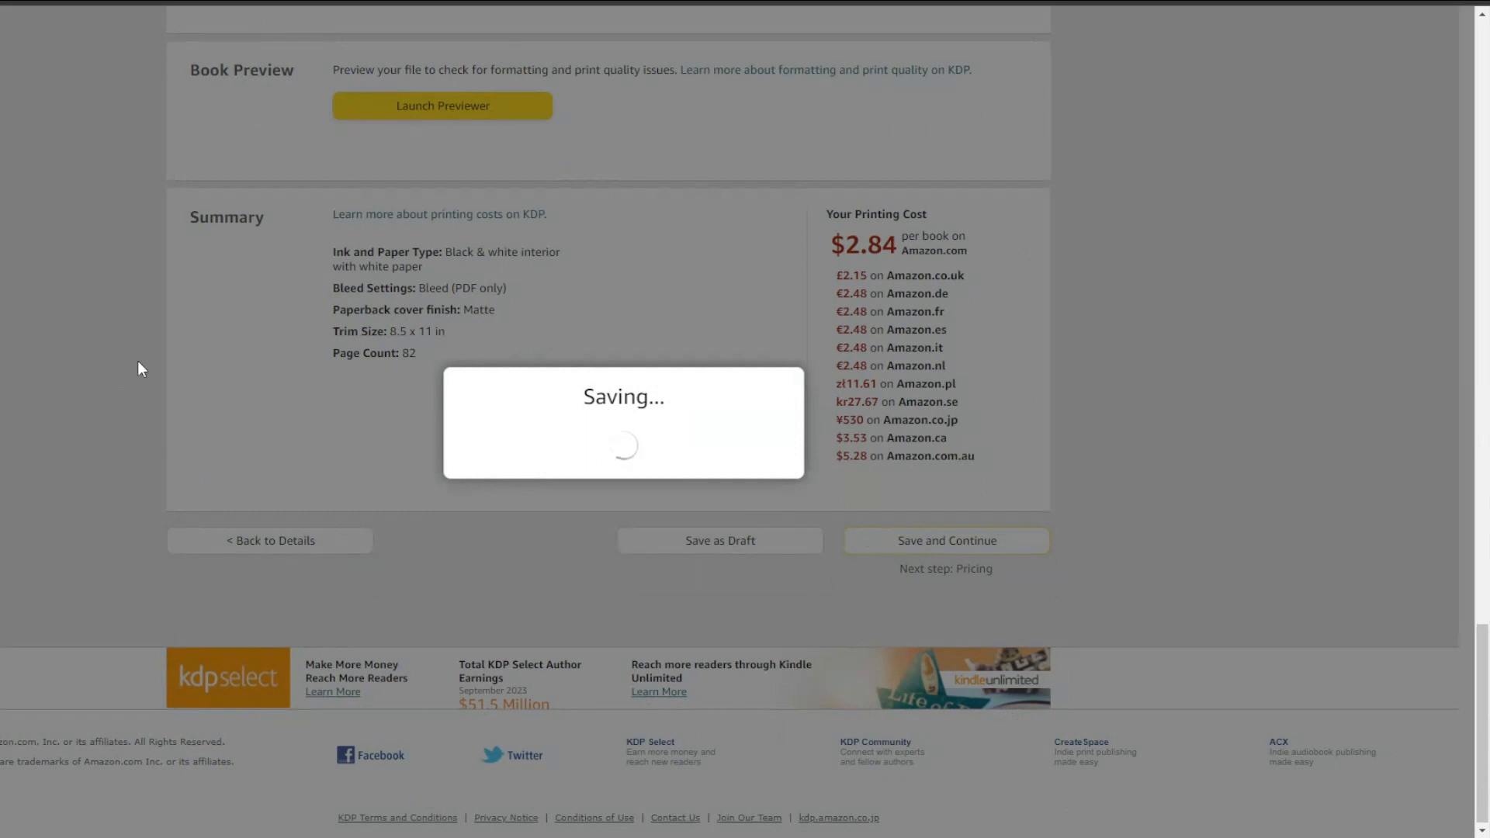
scroll(115, 338, "up", 3)
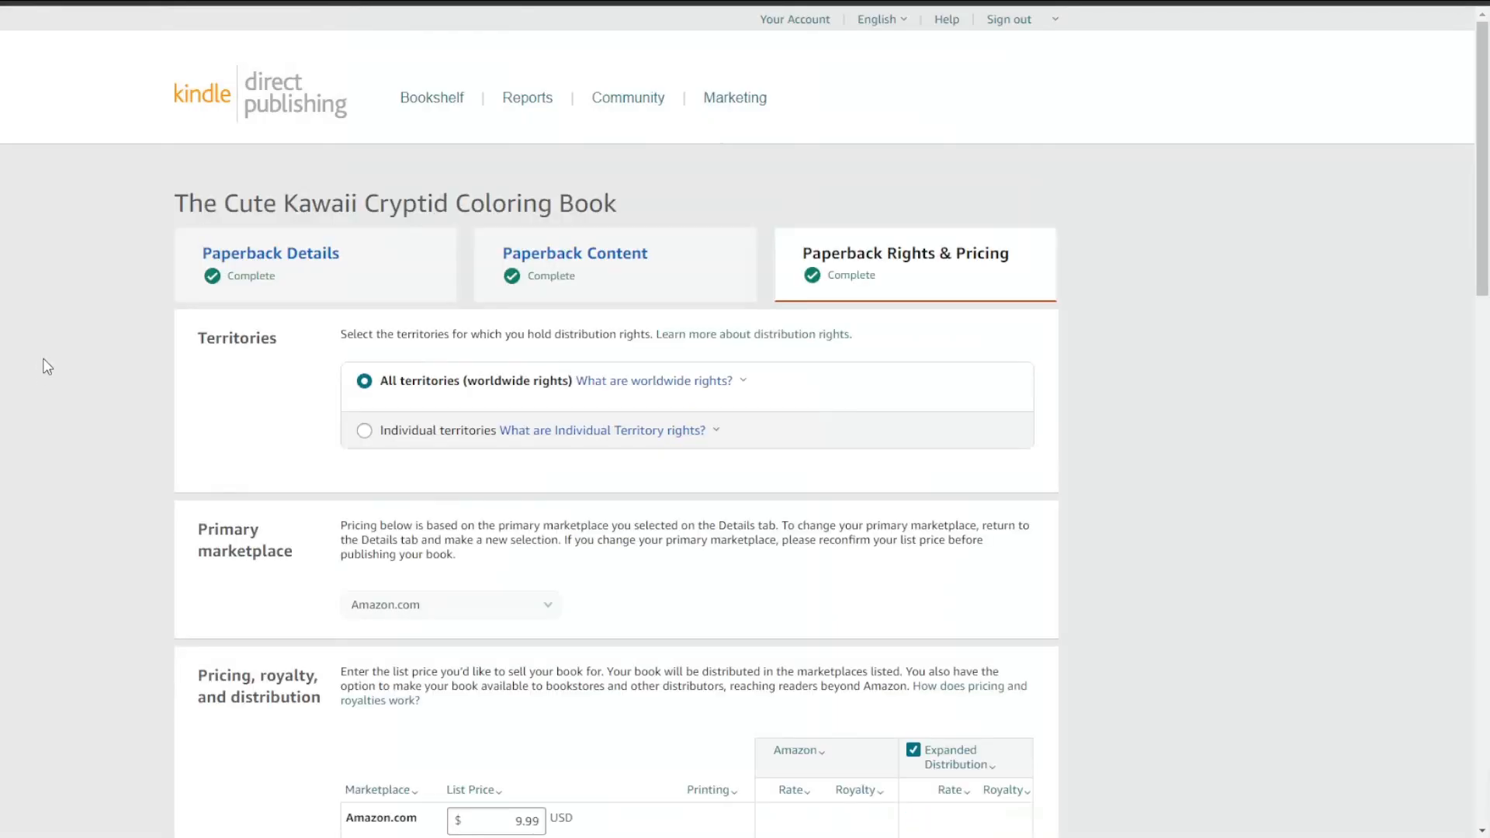
scroll(87, 410, "down", 5)
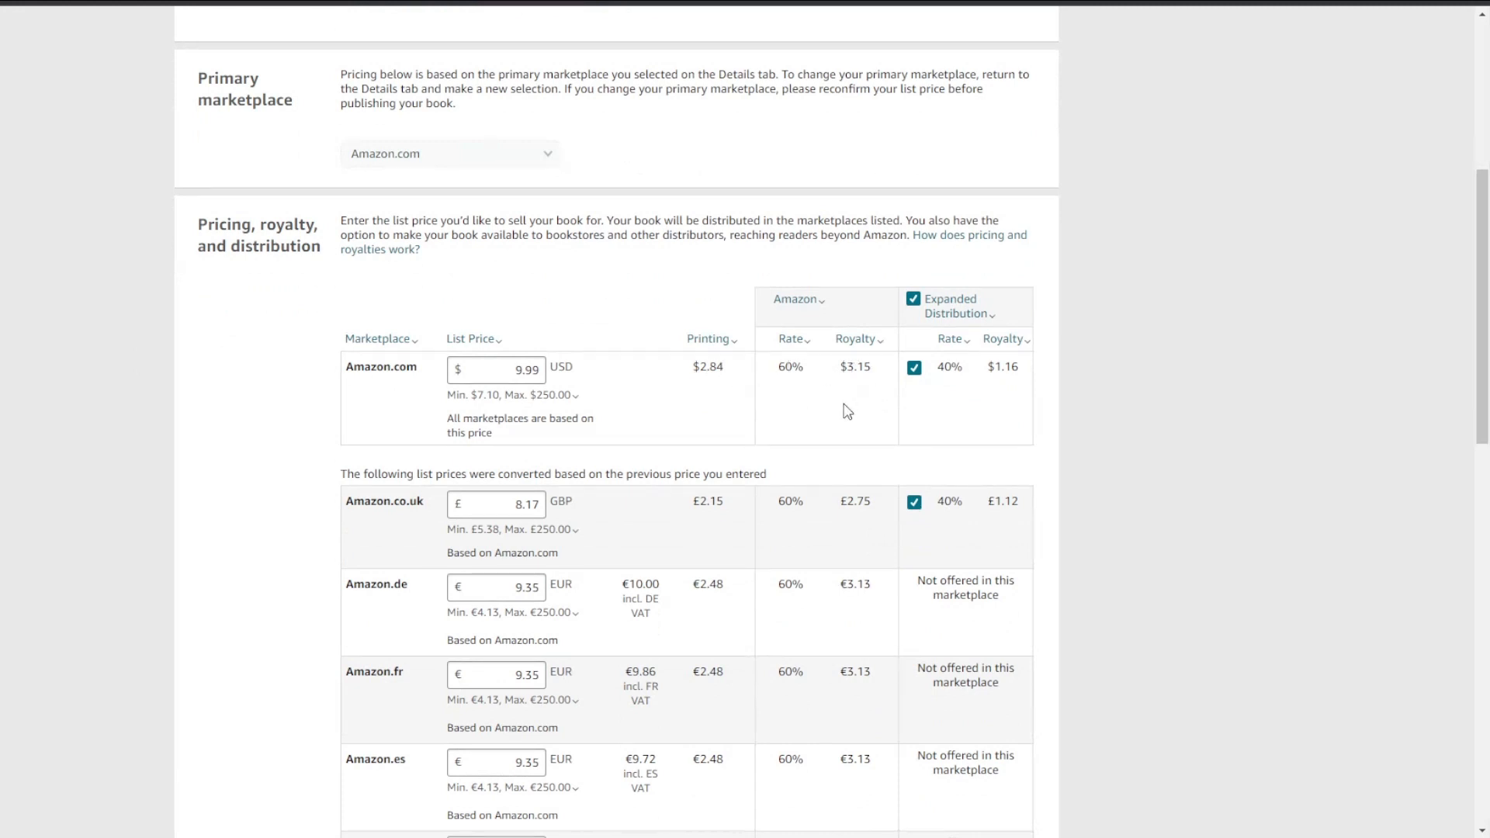
left_click(962, 313)
scroll(1157, 543, "down", 4)
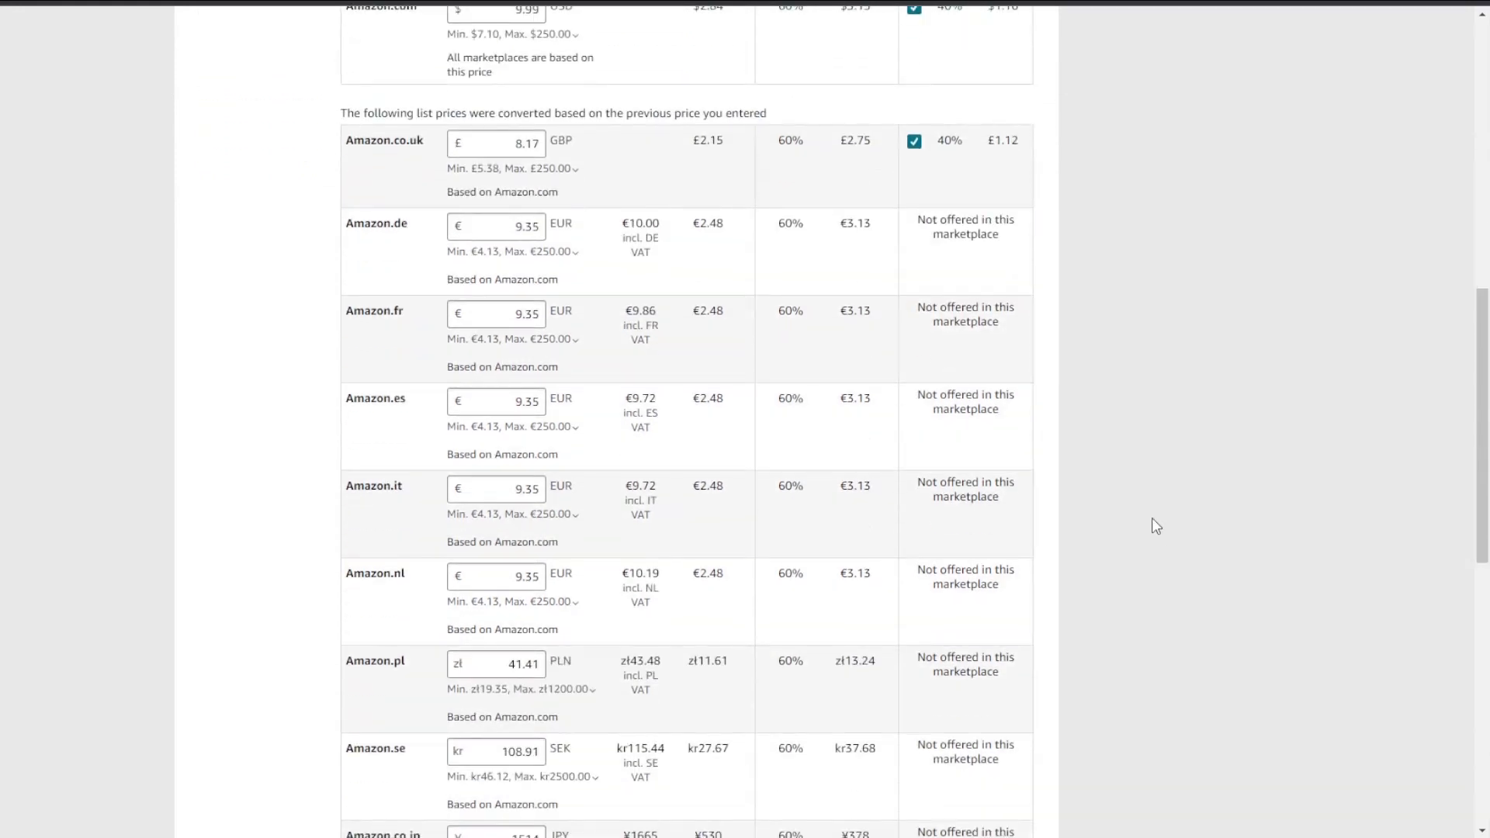
scroll(1152, 519, "down", 6)
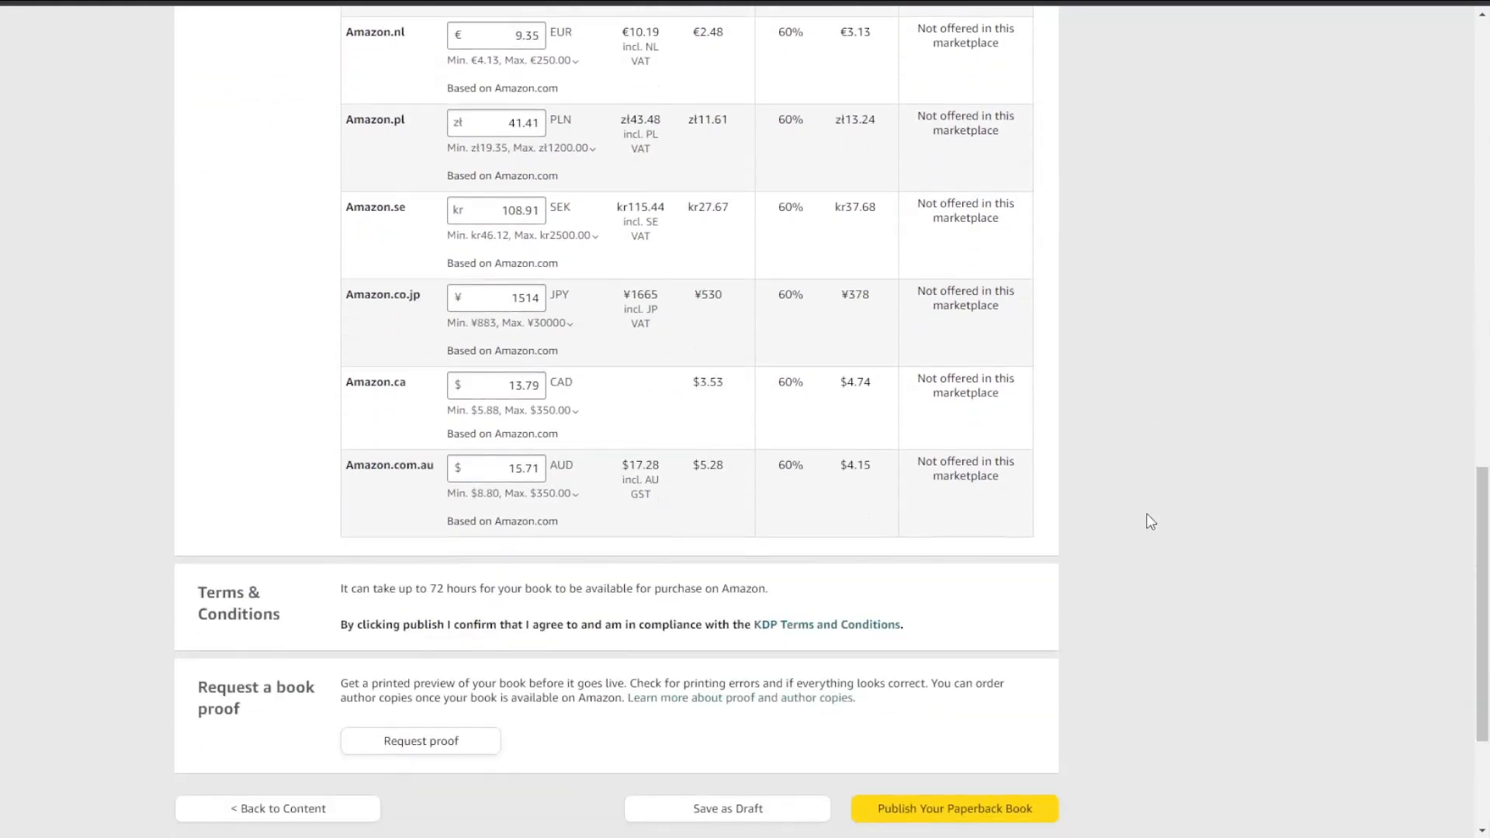
scroll(1147, 514, "down", 1)
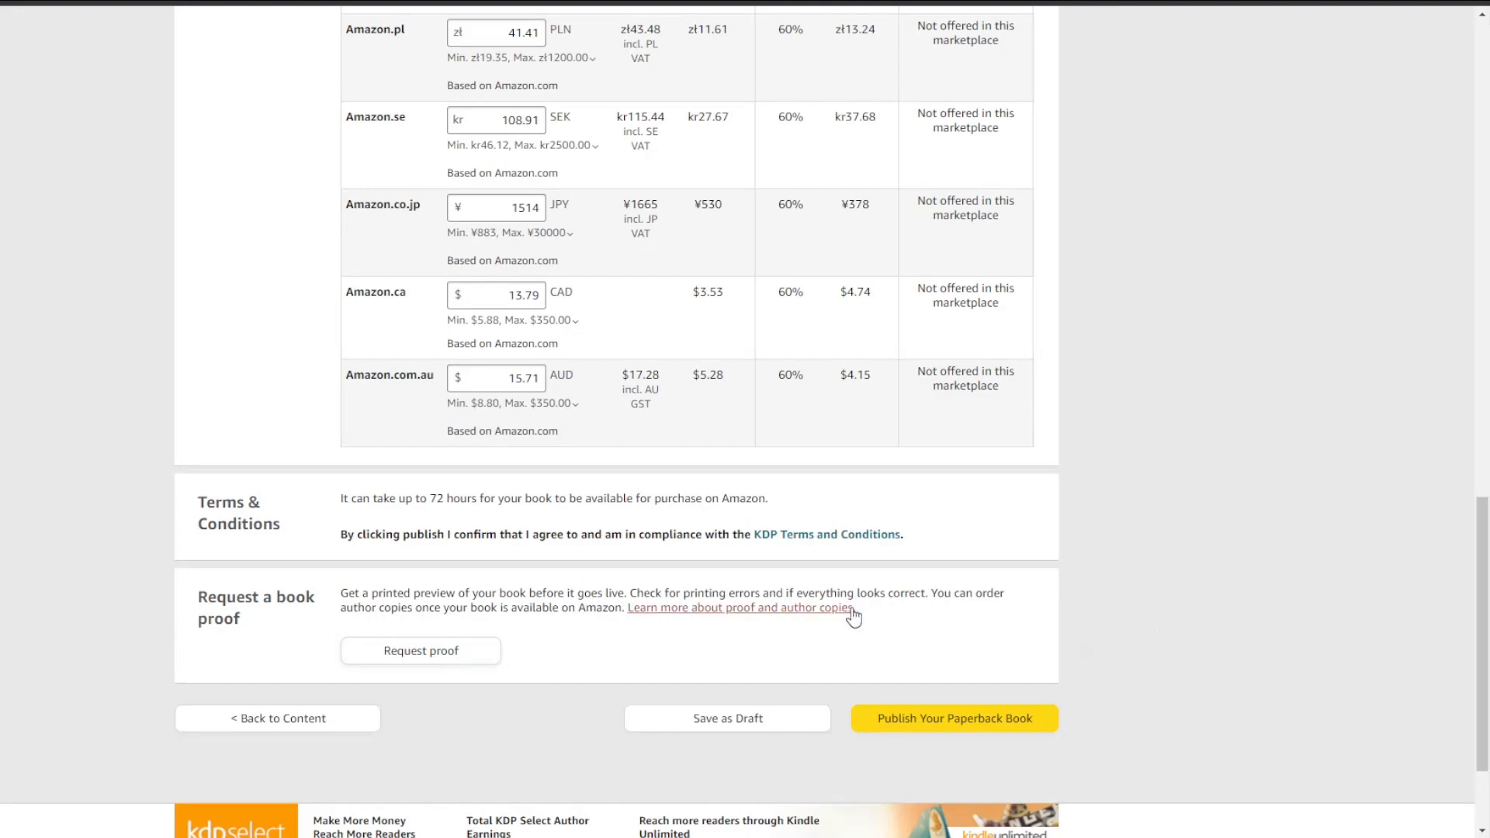
Recheck the marketplace list prices and terms, then publish the paperback.
scroll(1055, 592, "up", 19)
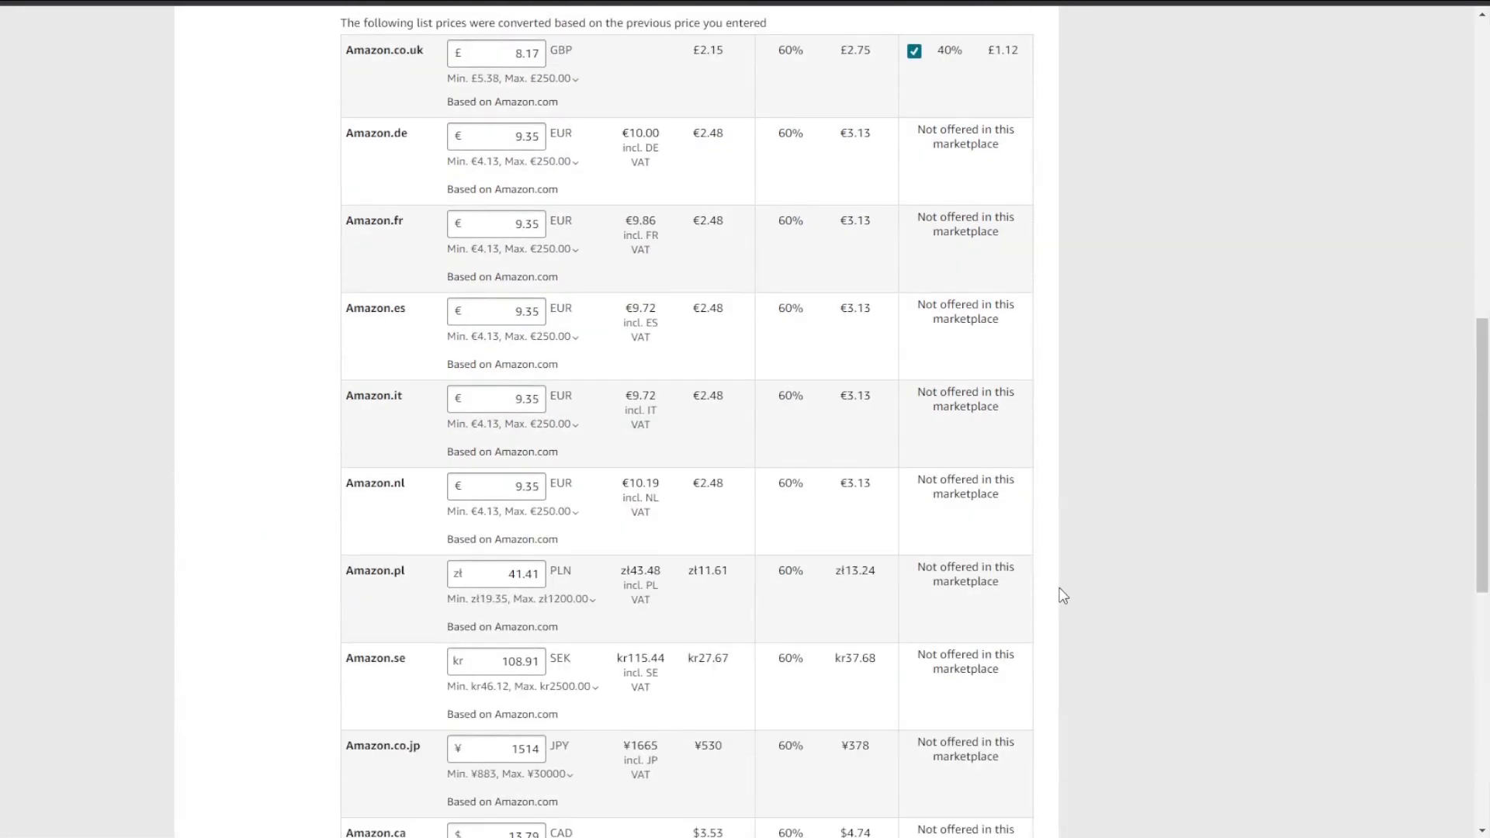
scroll(1036, 581, "down", 13)
scroll(1056, 581, "down", 7)
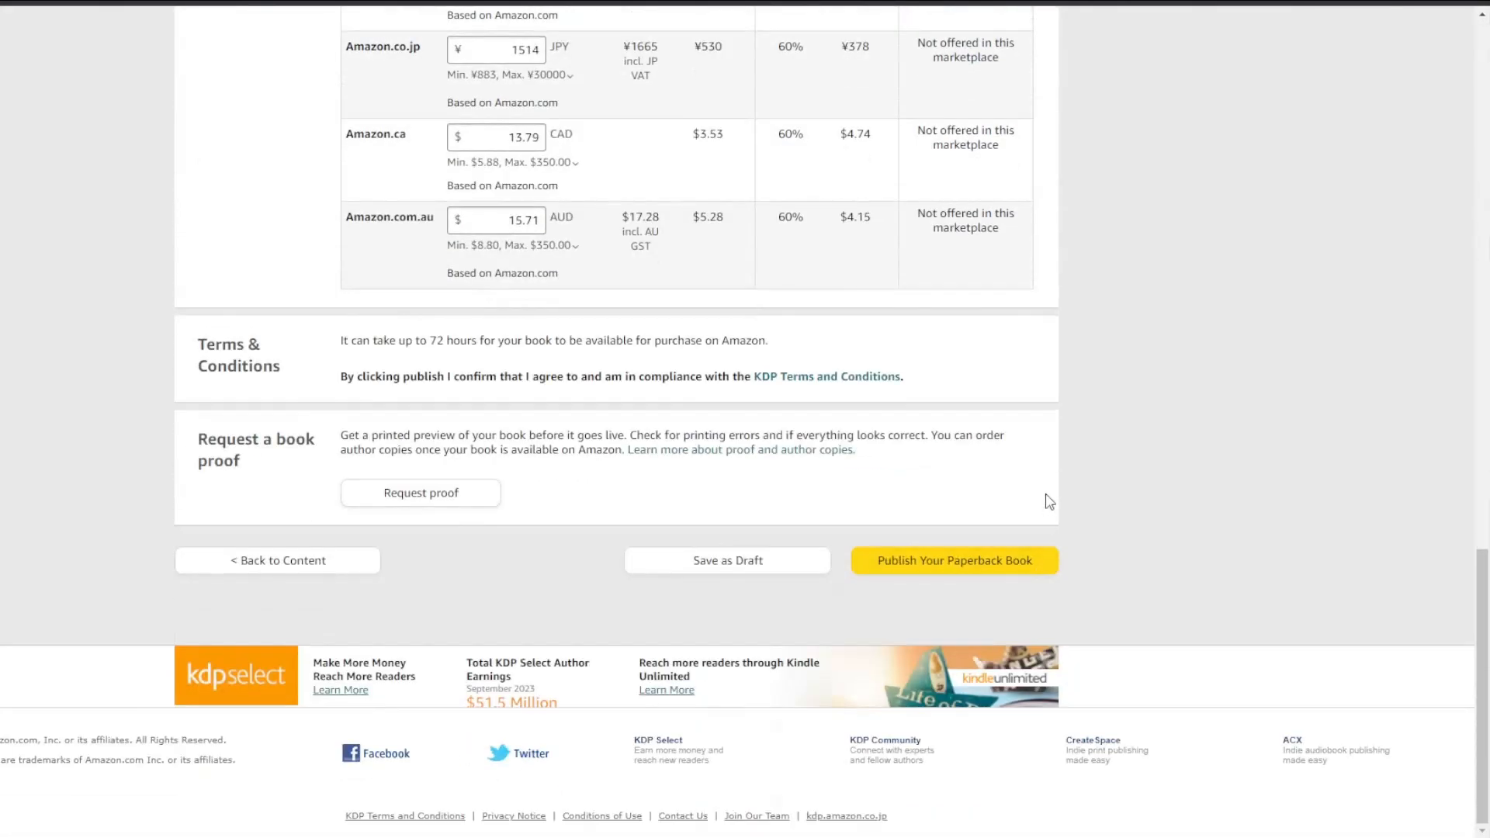
scroll(1051, 499, "up", 17)
scroll(1078, 489, "down", 15)
left_click(936, 565)
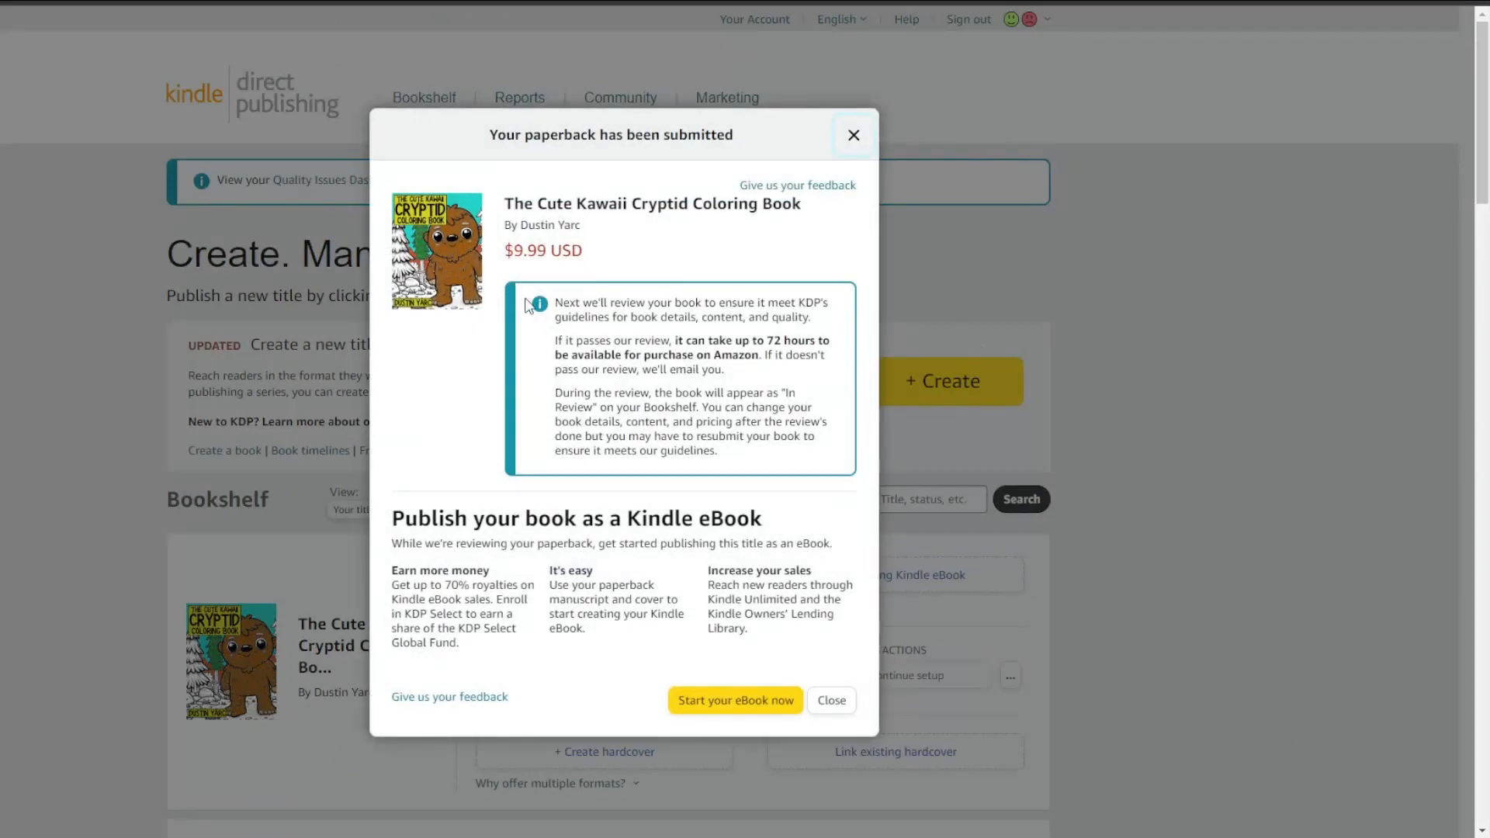
Read the submission dialog's review notice and Kindle eBook offer, then close it and check the coloring book's Bookshelf entry.
left_click_drag(555, 302, 672, 398)
left_click(666, 427)
left_click_drag(438, 513, 764, 518)
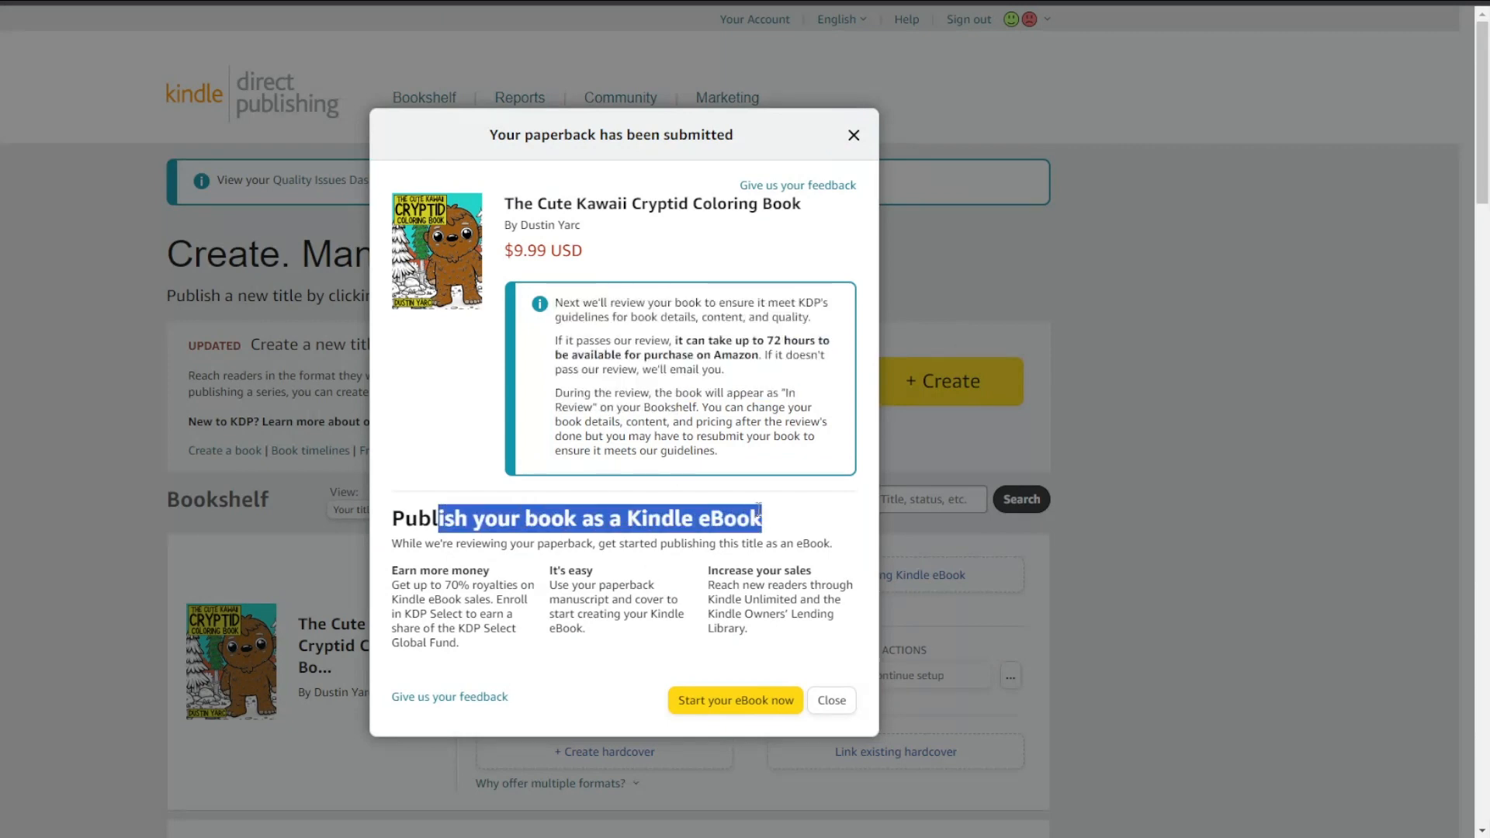
left_click(498, 563)
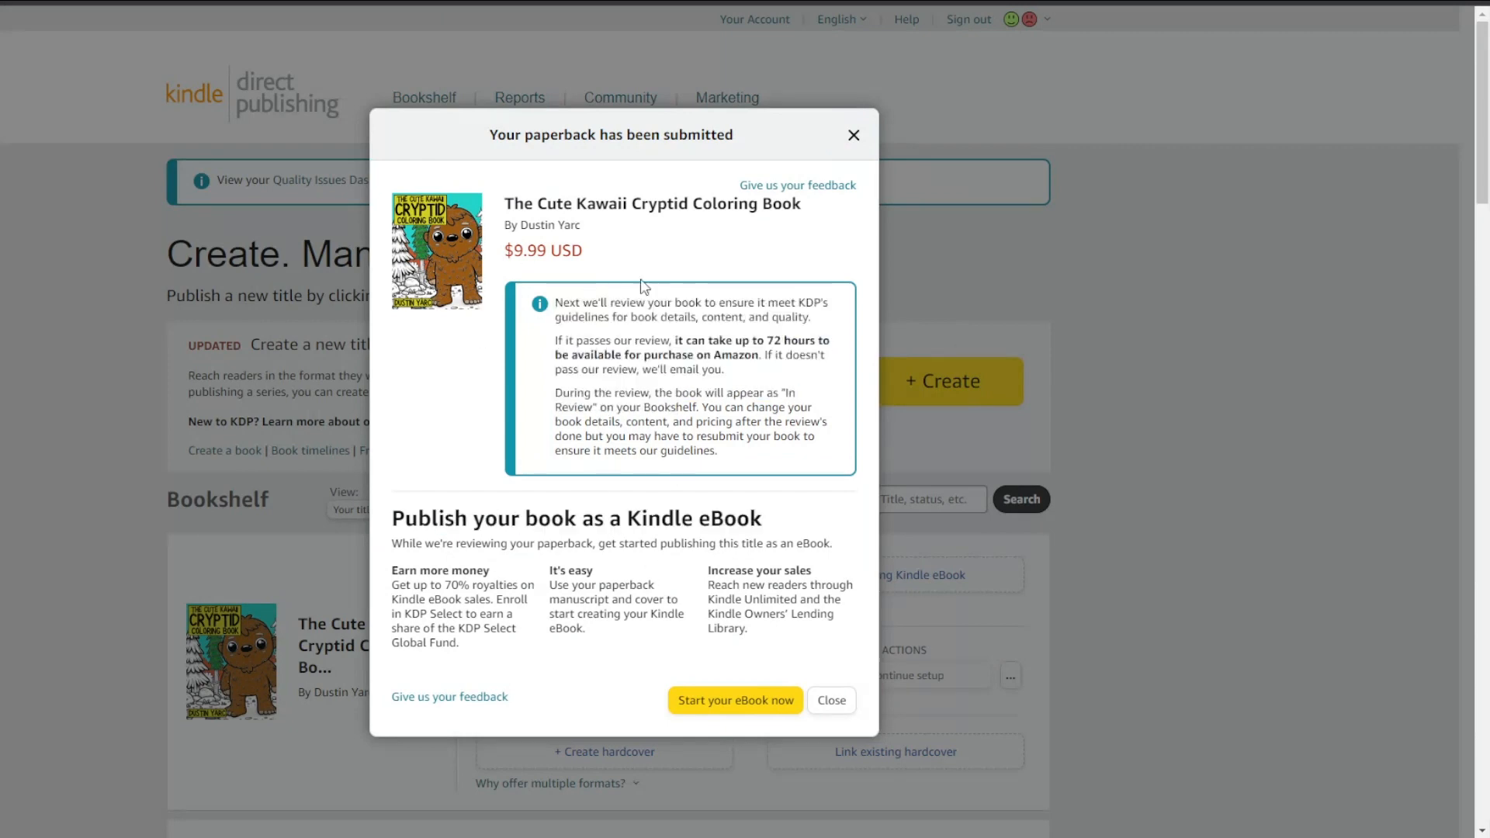
left_click(832, 700)
scroll(906, 726, "down", 3)
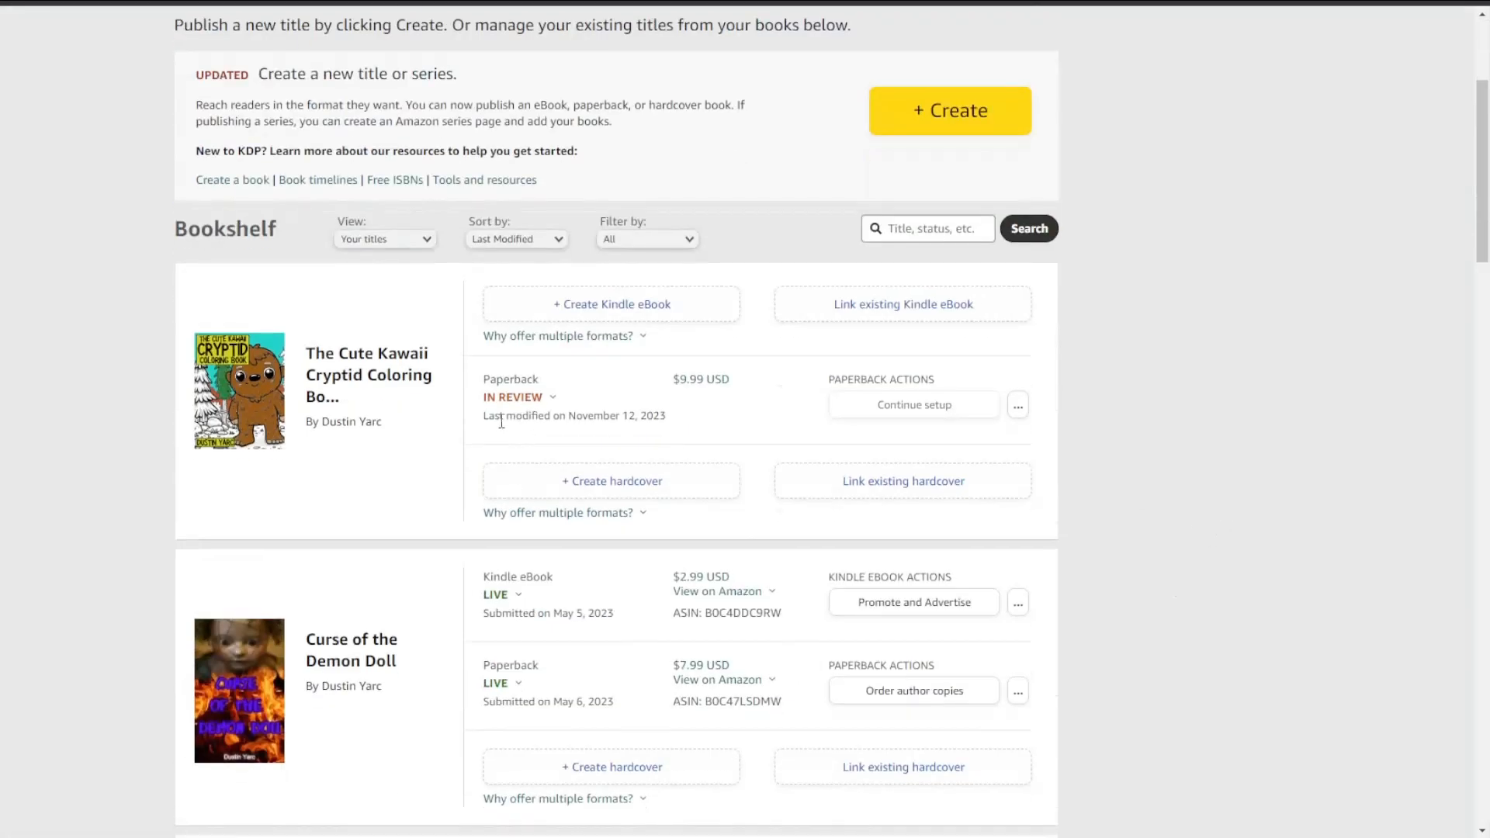